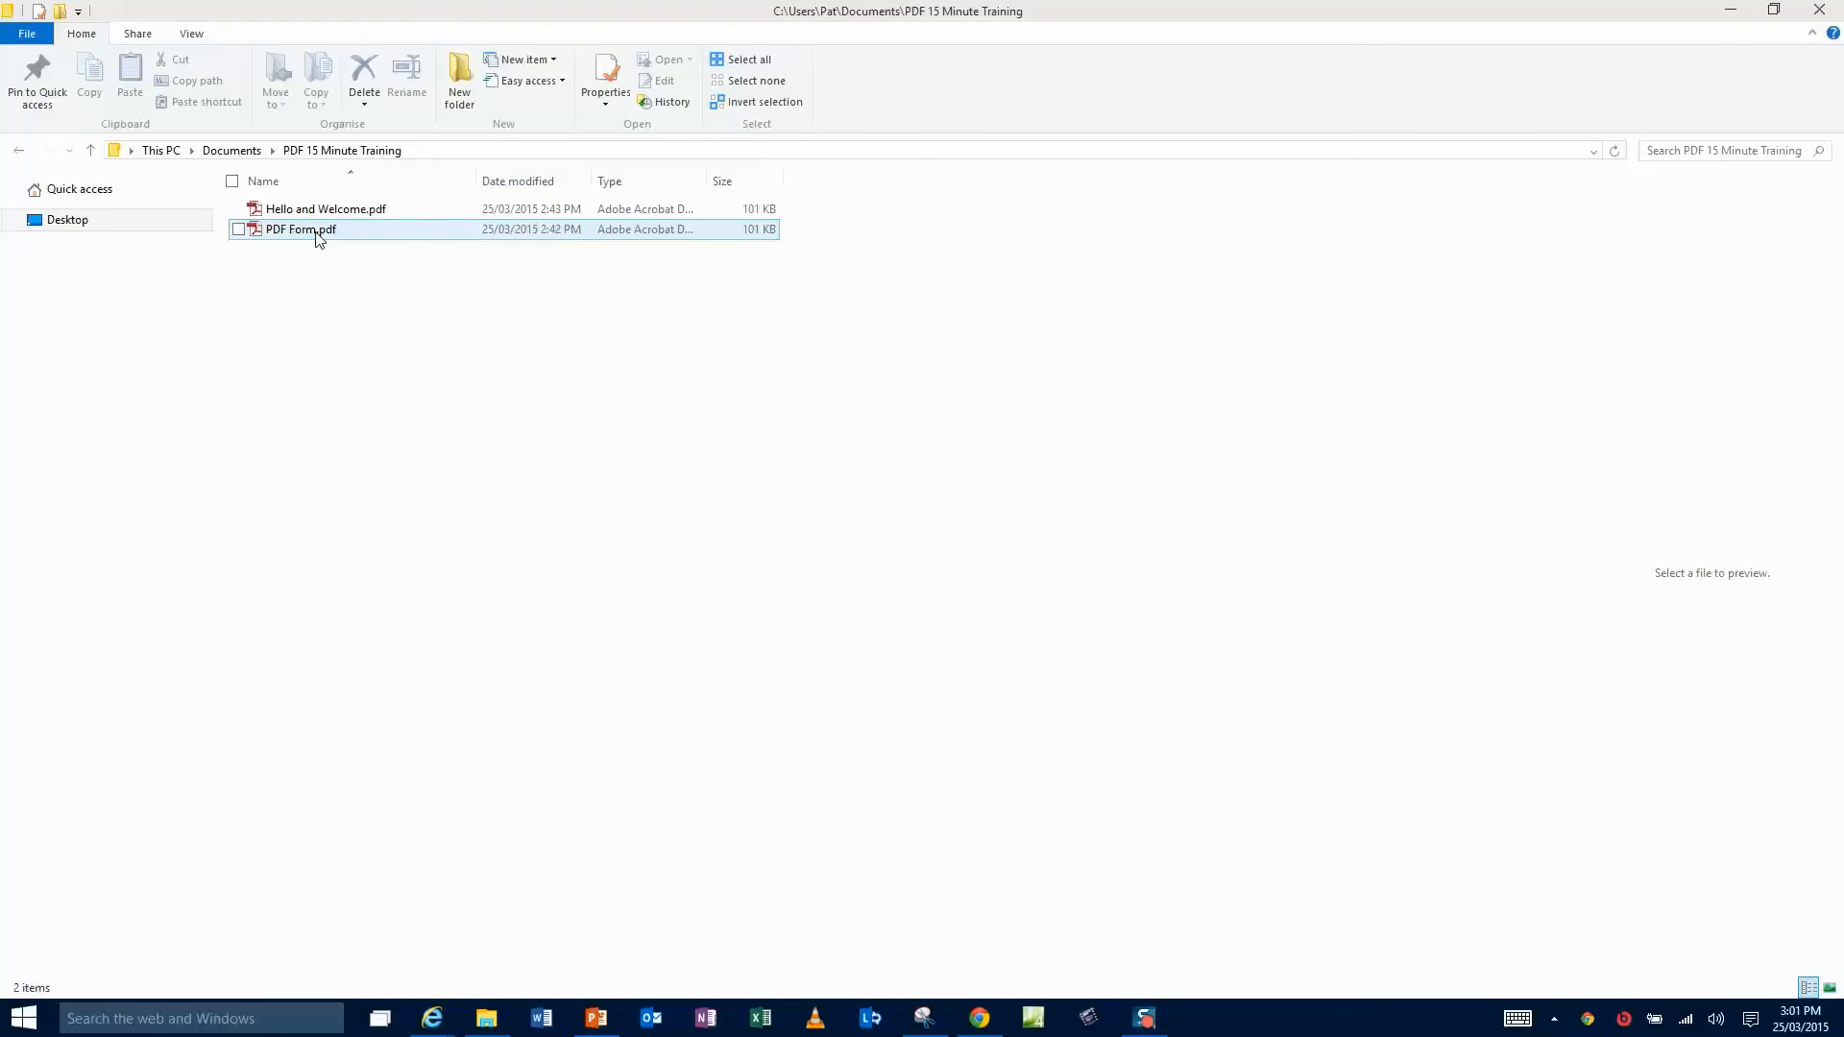
- Open PDF Form.pdf from the PDF 15 Minute Training folder in Adobe Reader
double_click(319, 236)
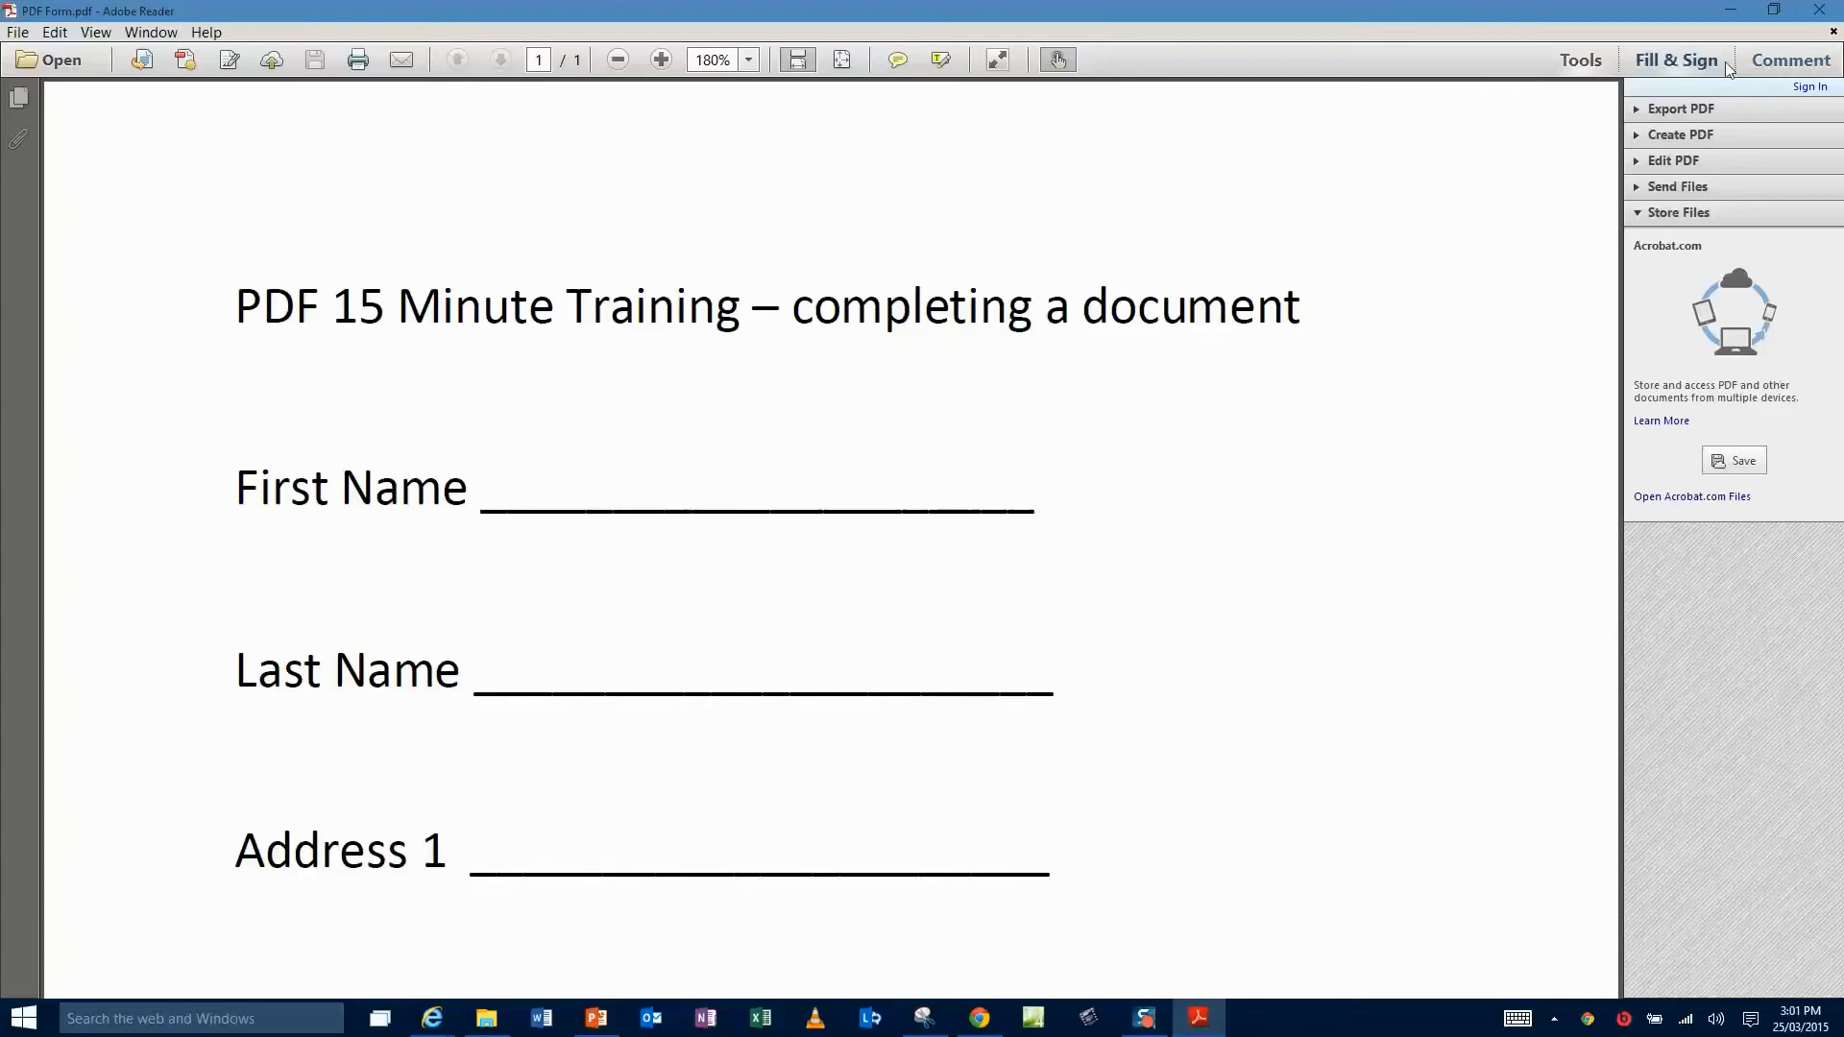
- Activate the Fill & Sign Add Text tool, set to Helvetica size 14
left_click(1580, 61)
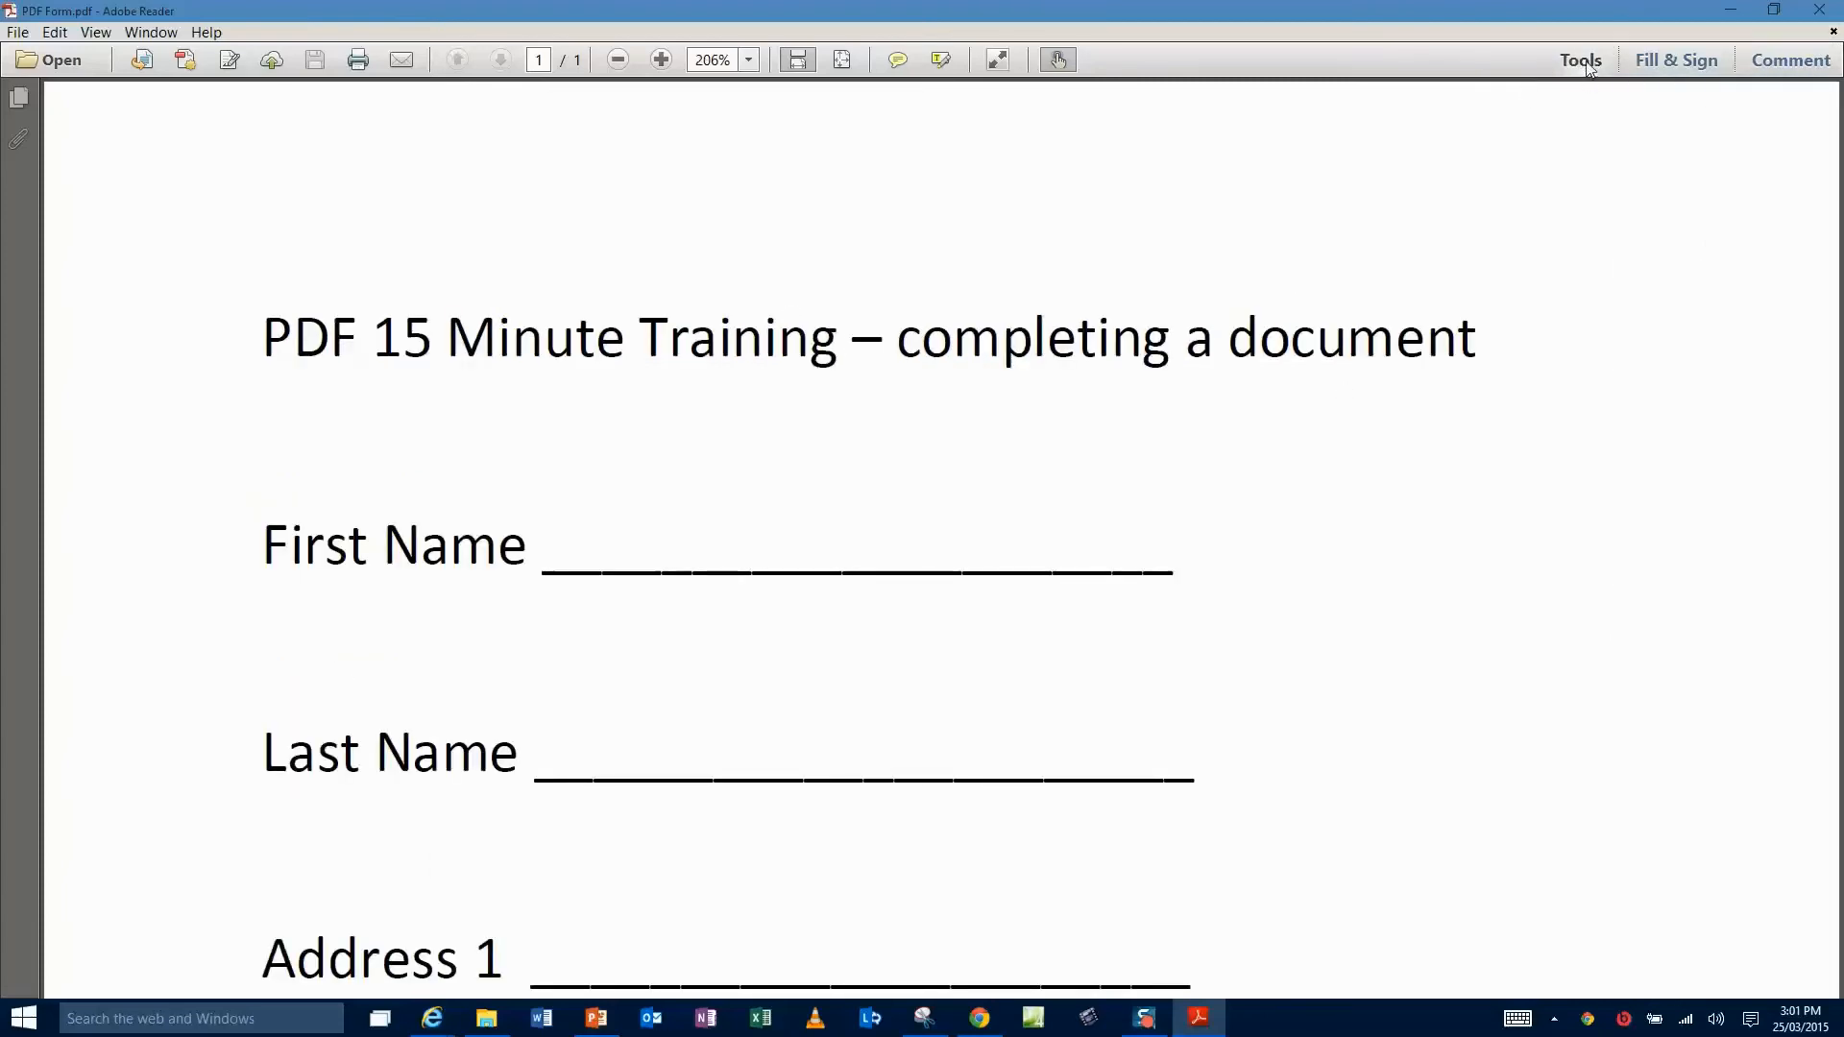
left_click(1583, 61)
left_click(1582, 61)
left_click(1679, 67)
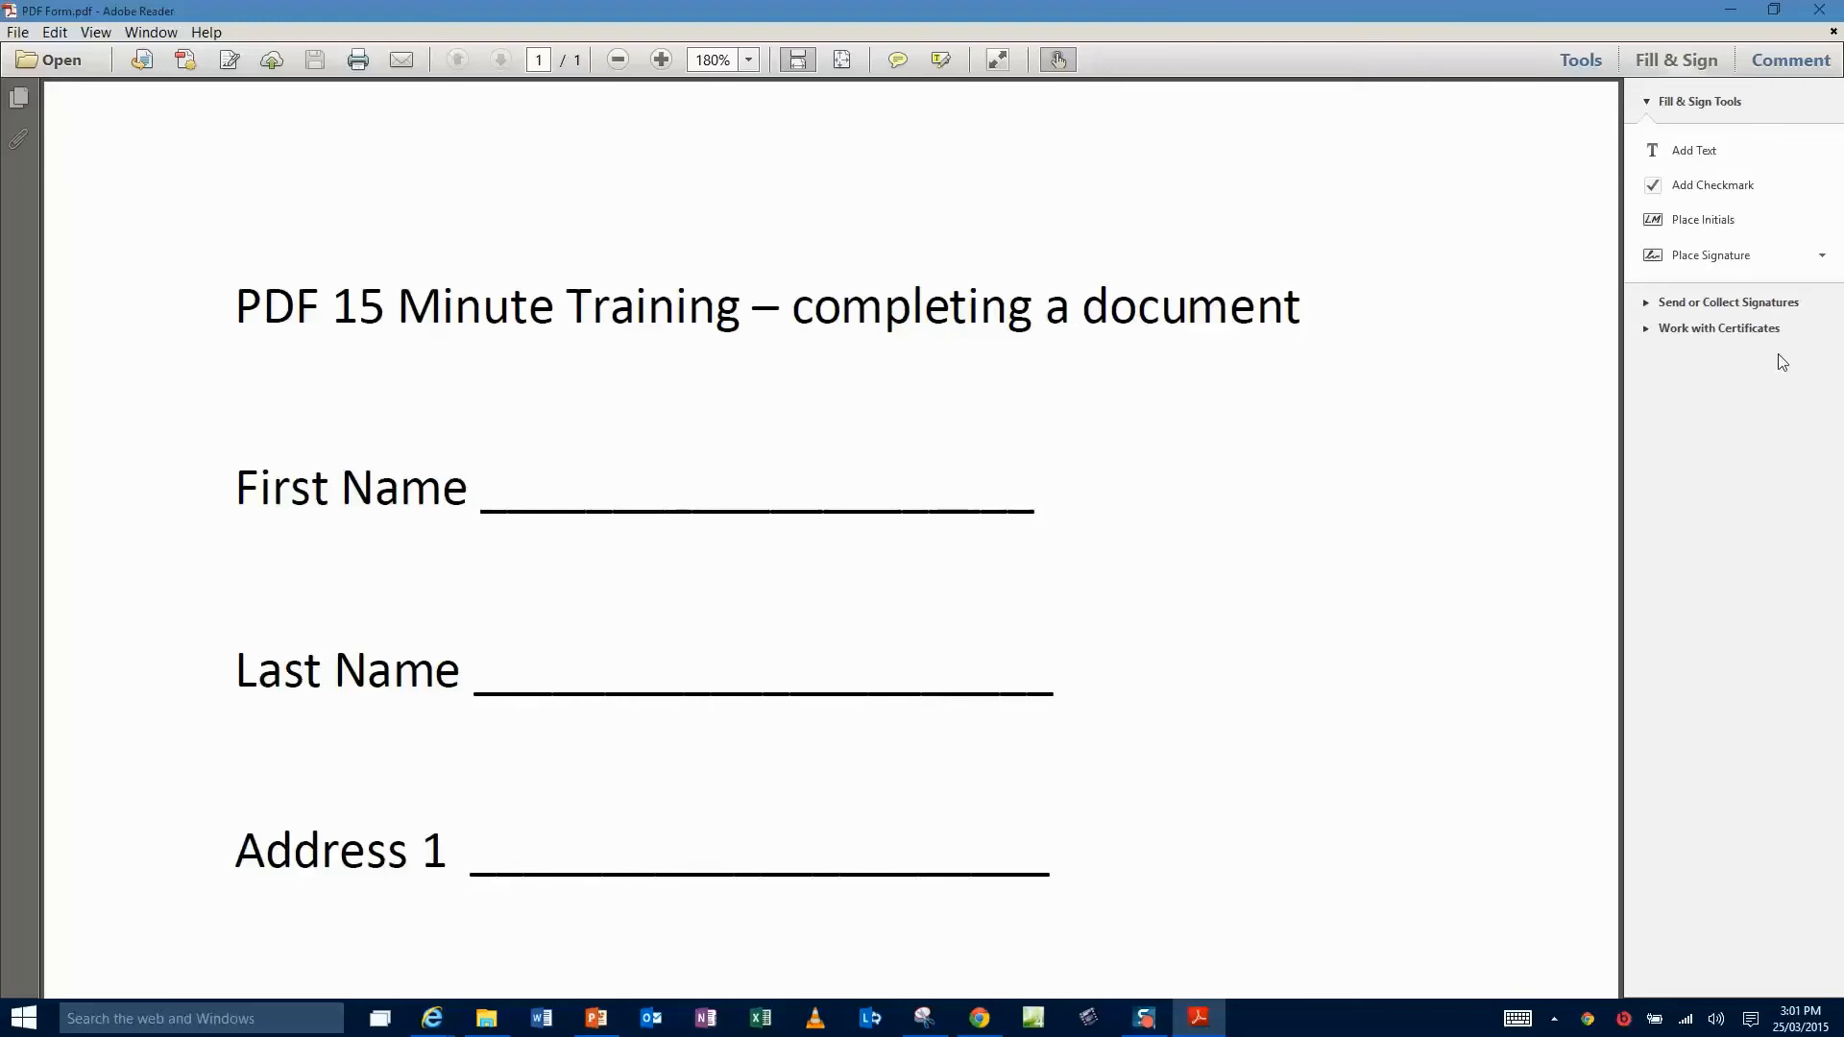
left_click(1709, 154)
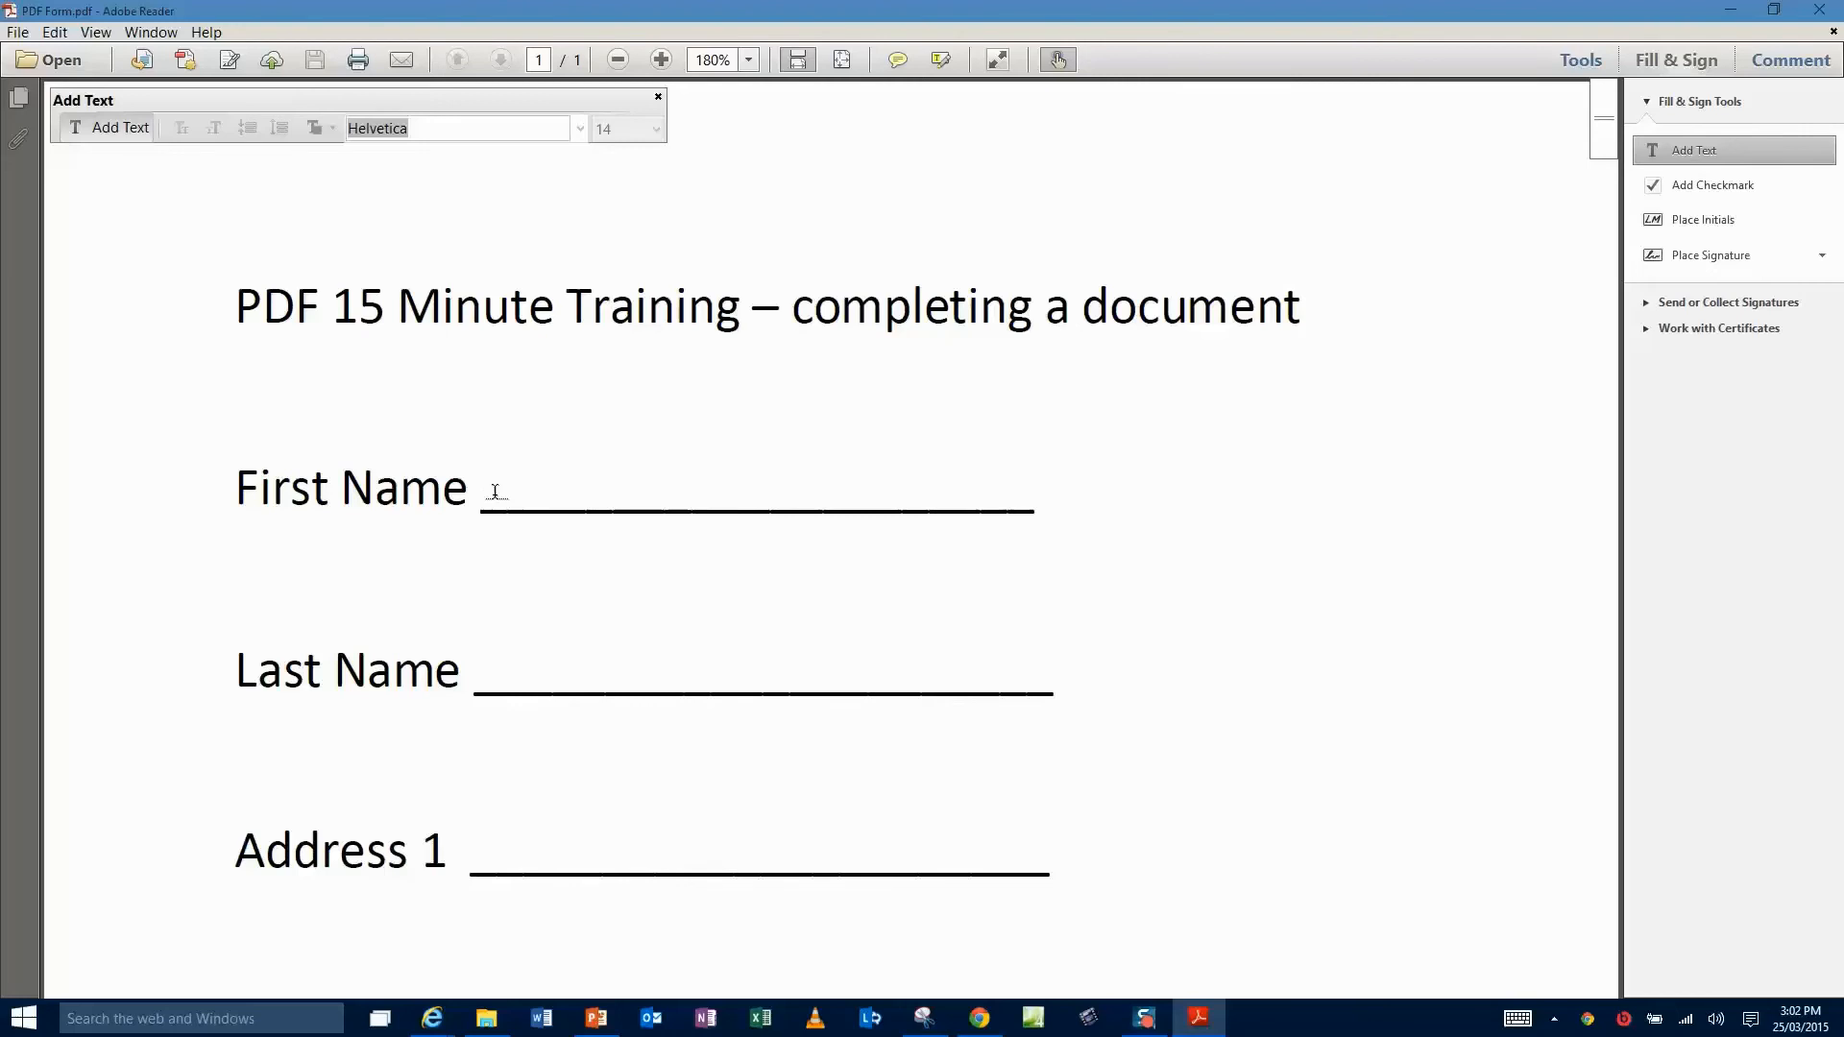
- Enter the person's first name and last name on the First Name and Last Name lines
left_click(496, 491)
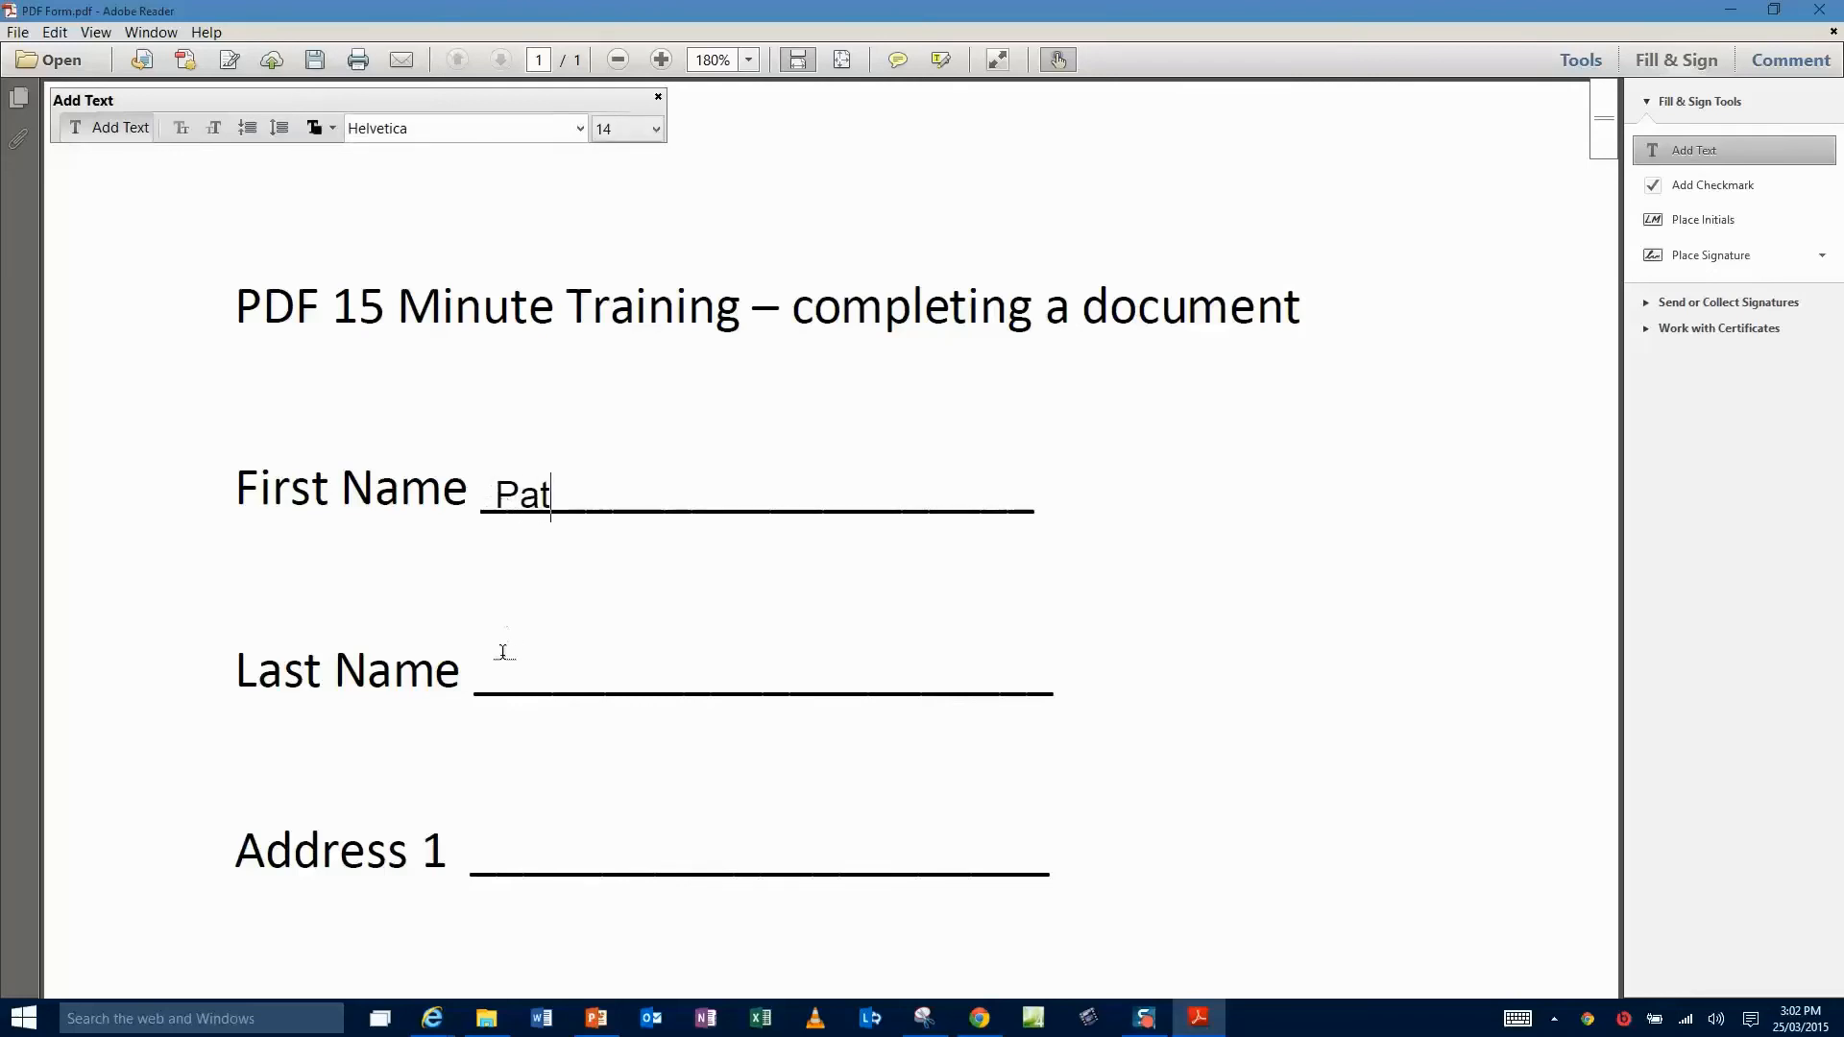
left_click(489, 676)
left_click(489, 676)
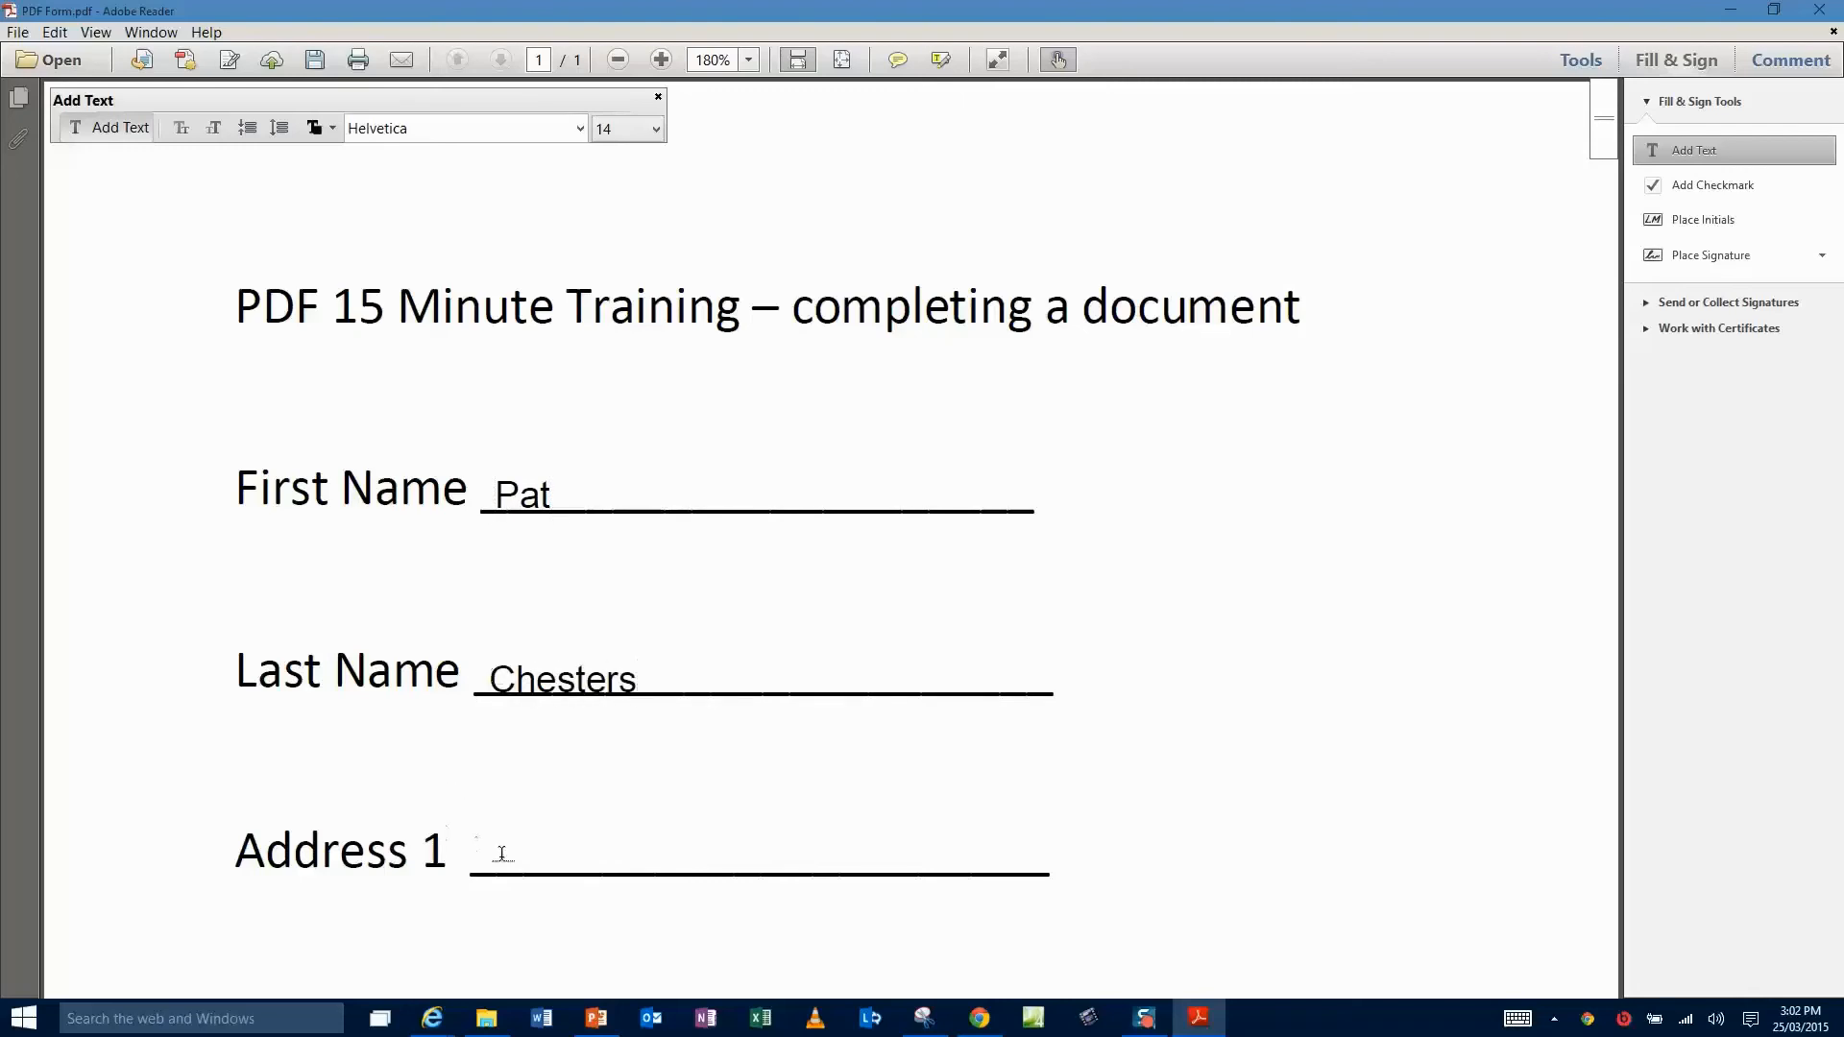
- Fill in the street address on Address 1 and the suburb on Address 2
left_click(497, 857)
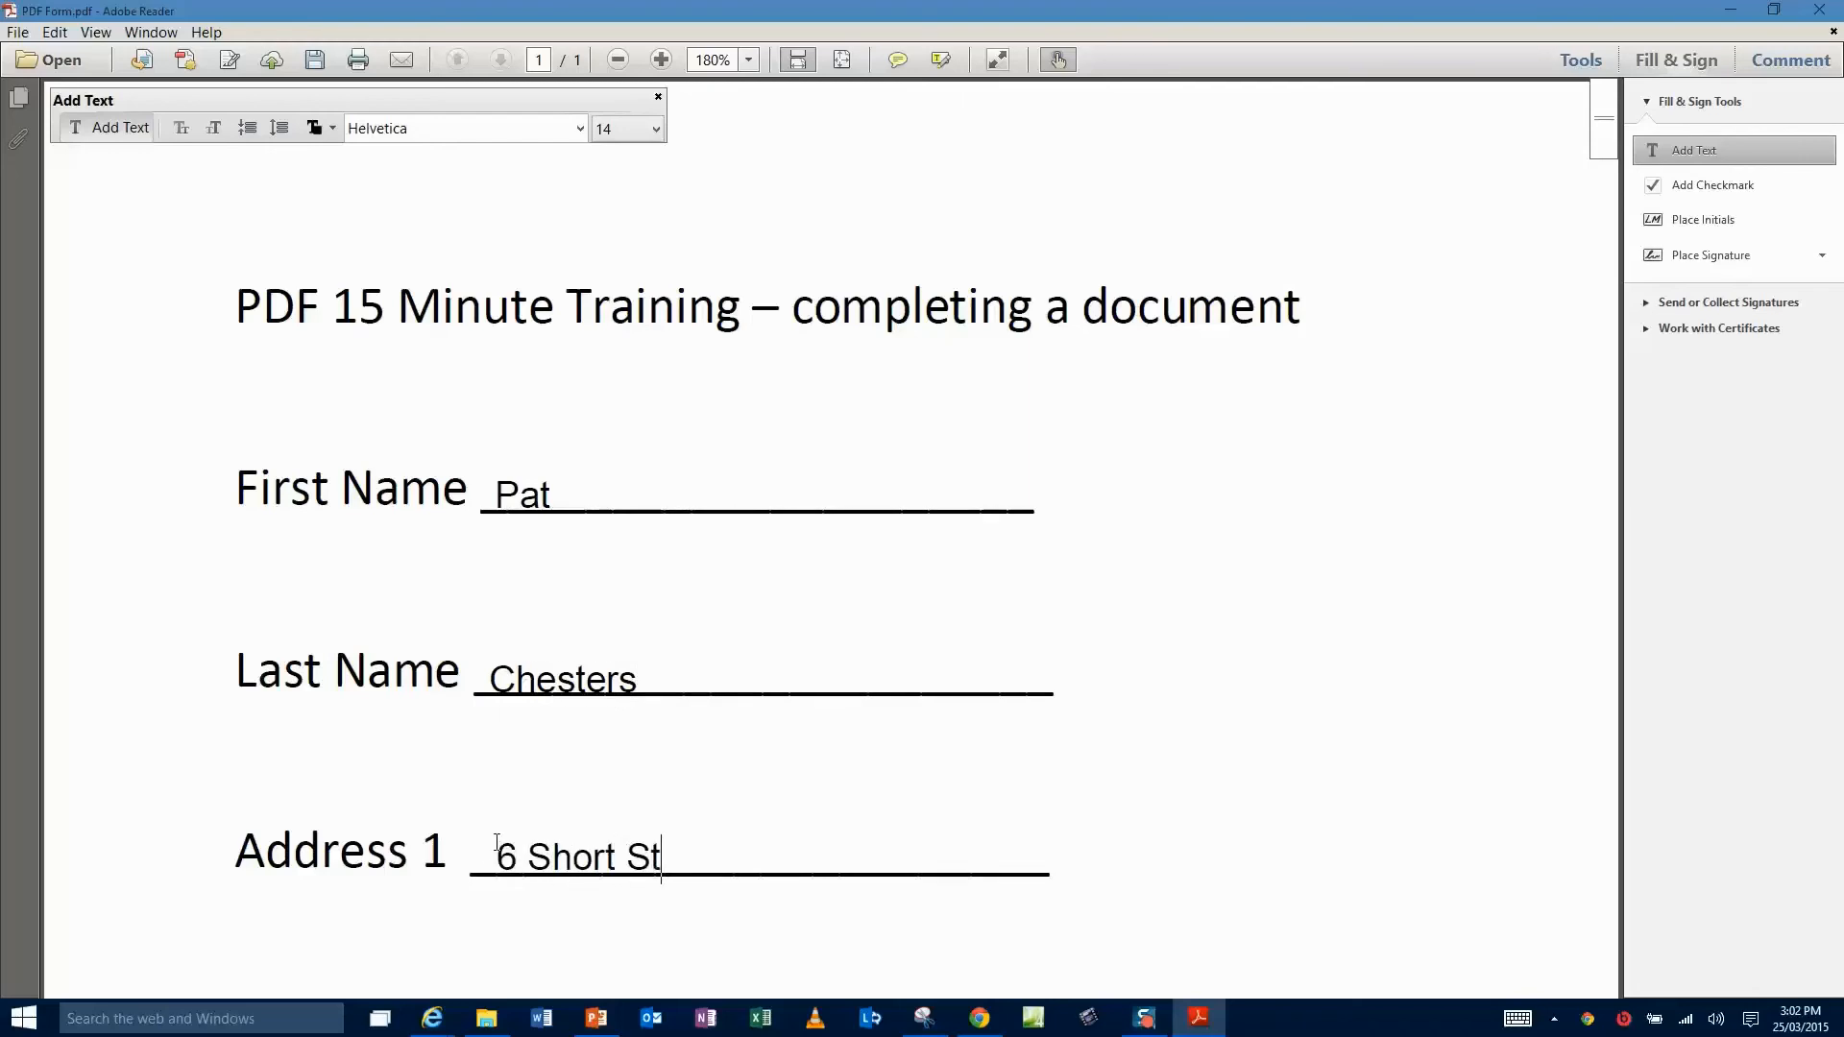
scroll(496, 842, "down", 5)
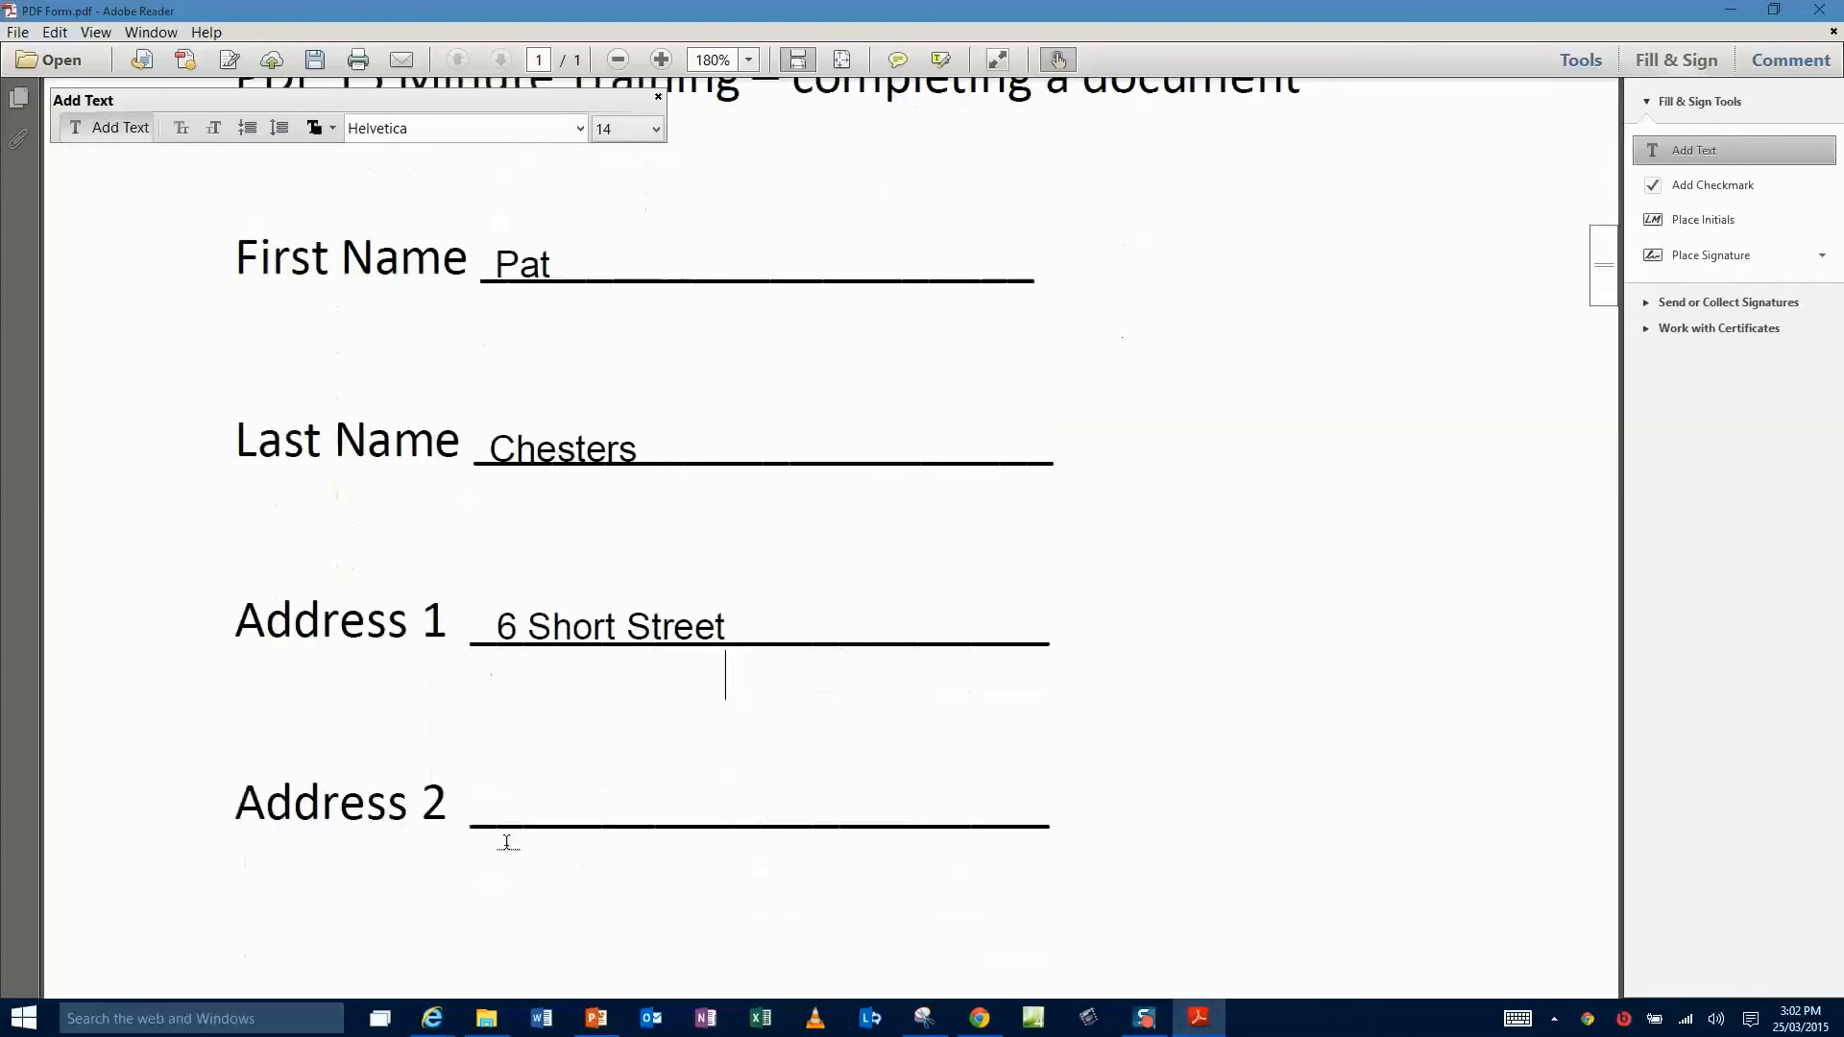
left_click(497, 812)
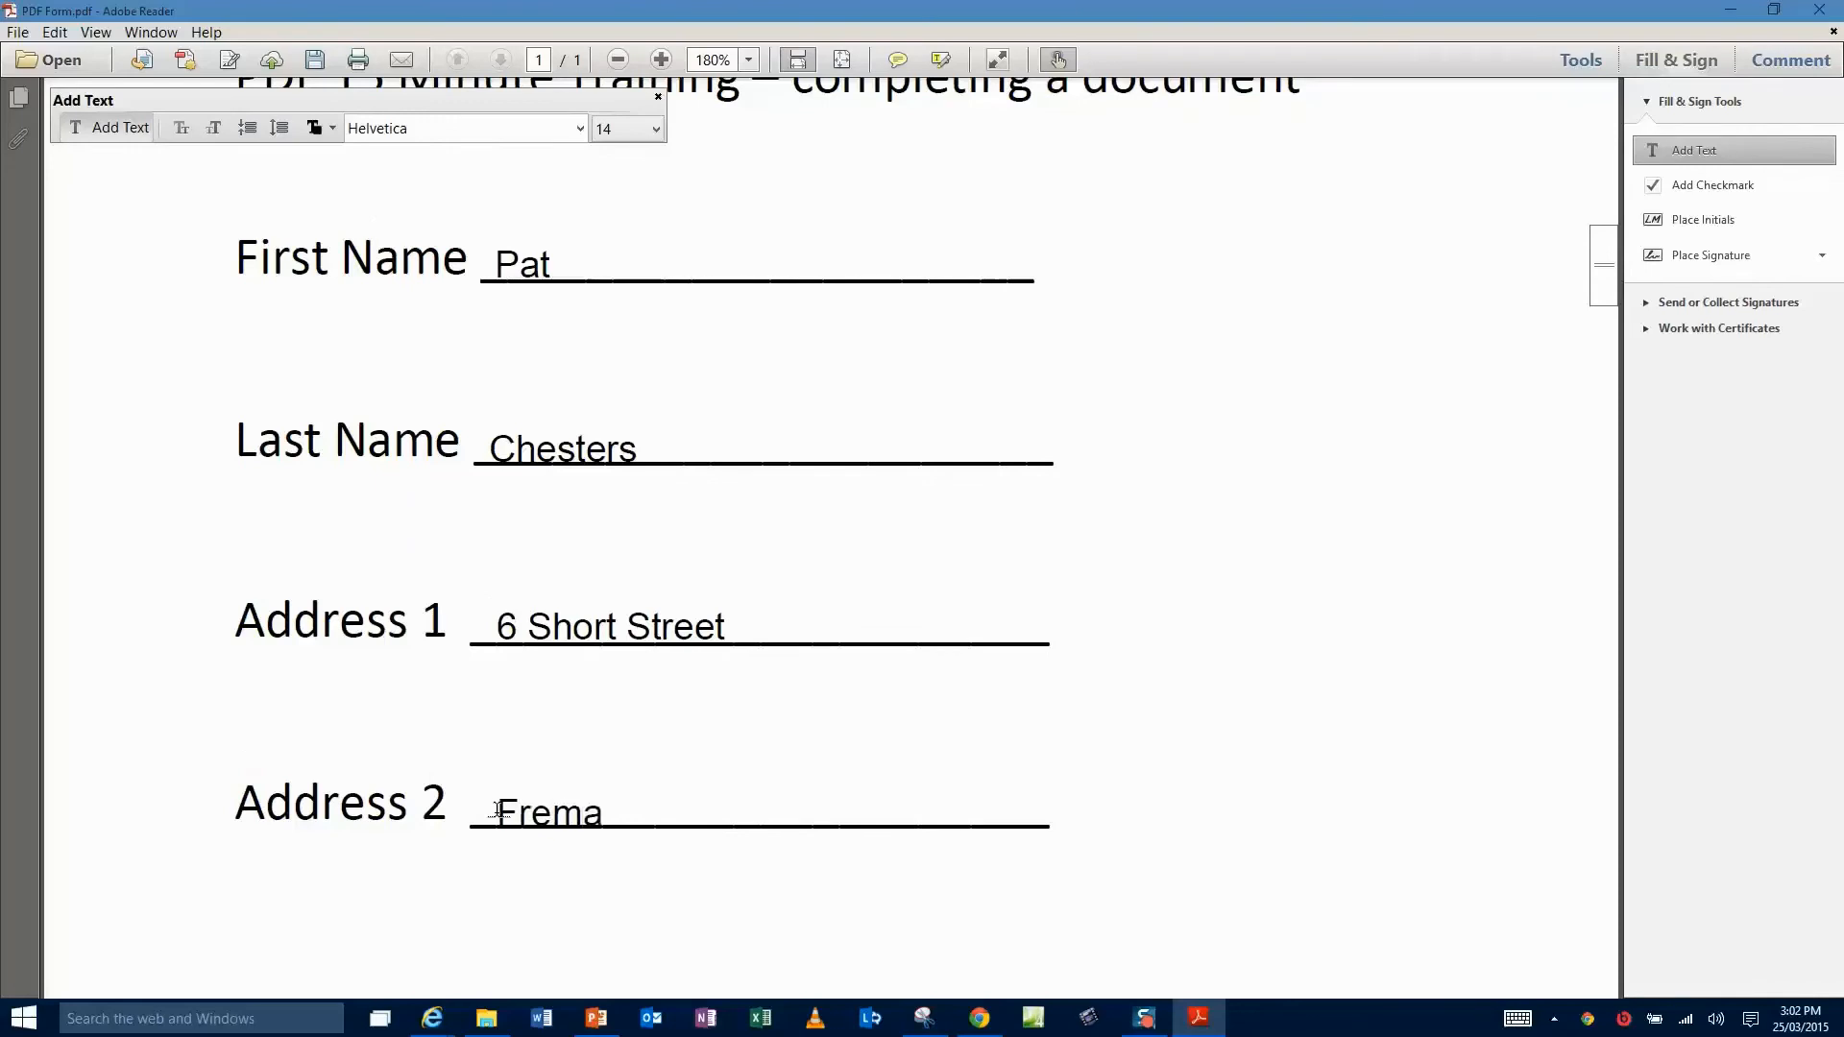
- Add the saved handwritten signature from Place Signature onto the Sign Here line
scroll(497, 809, "down", 4)
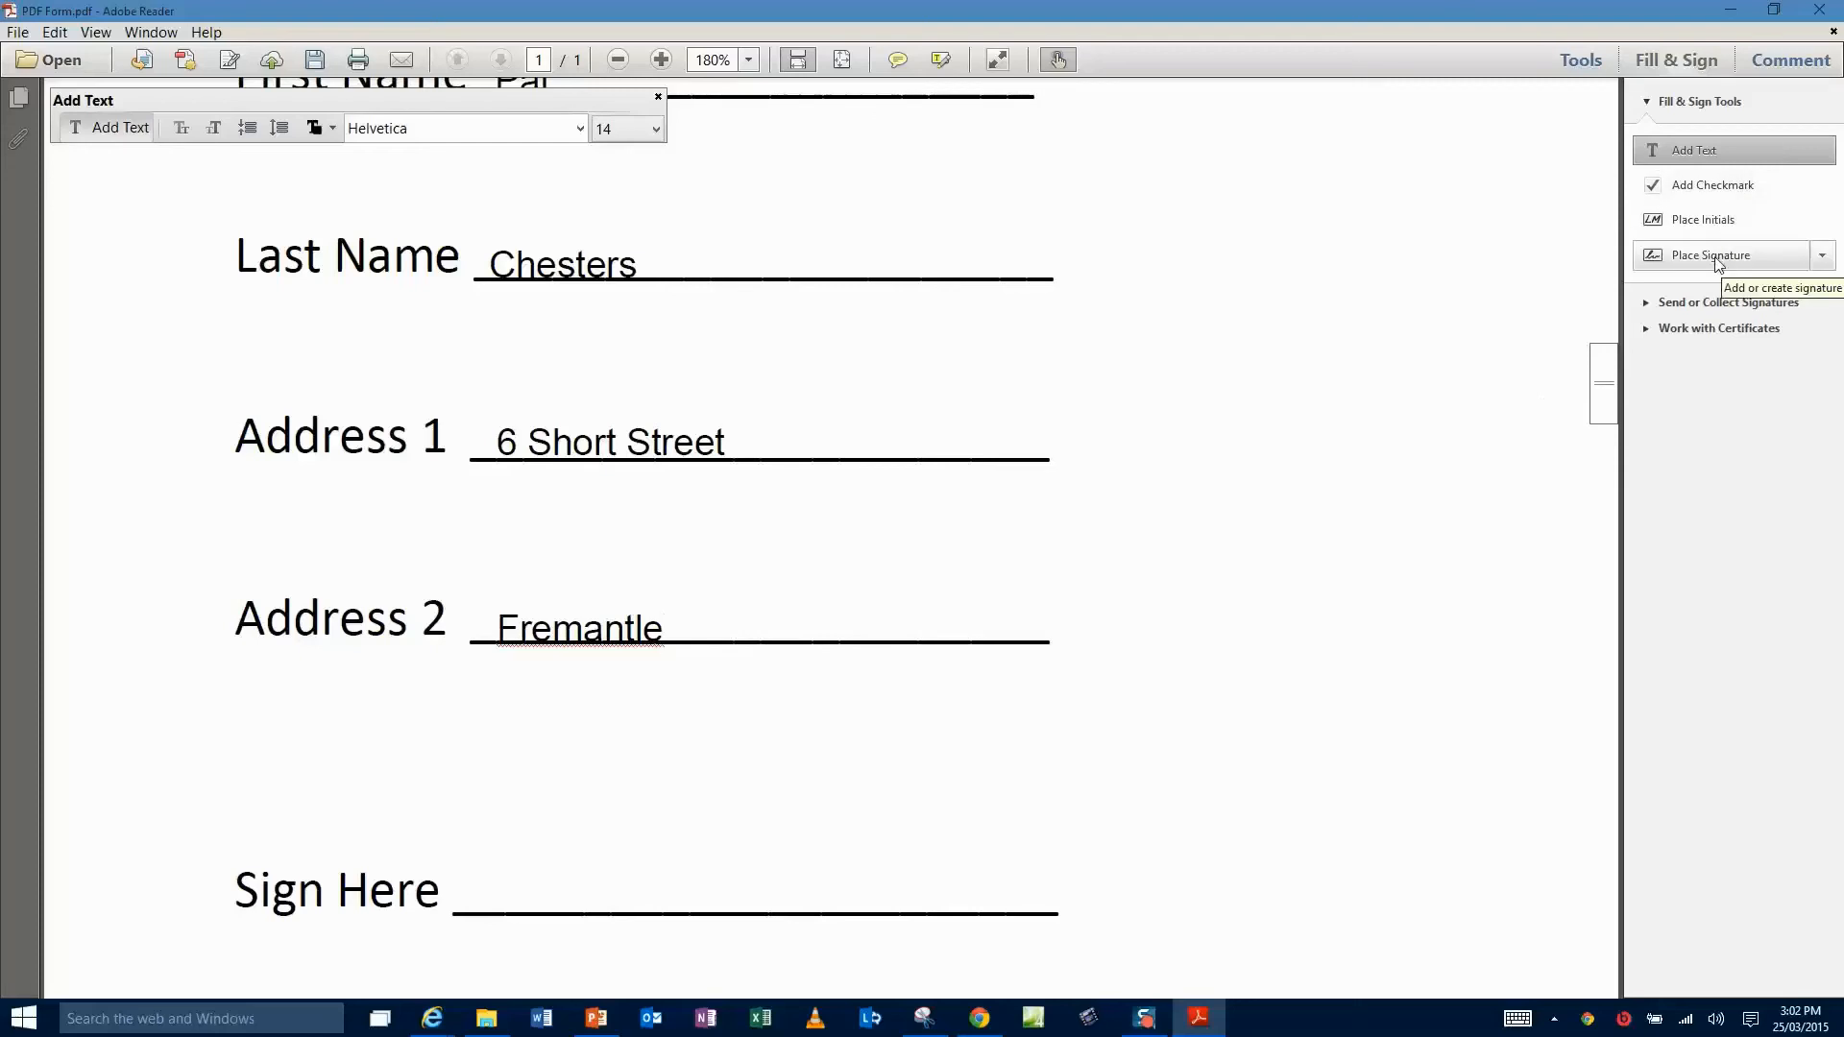
left_click(1823, 258)
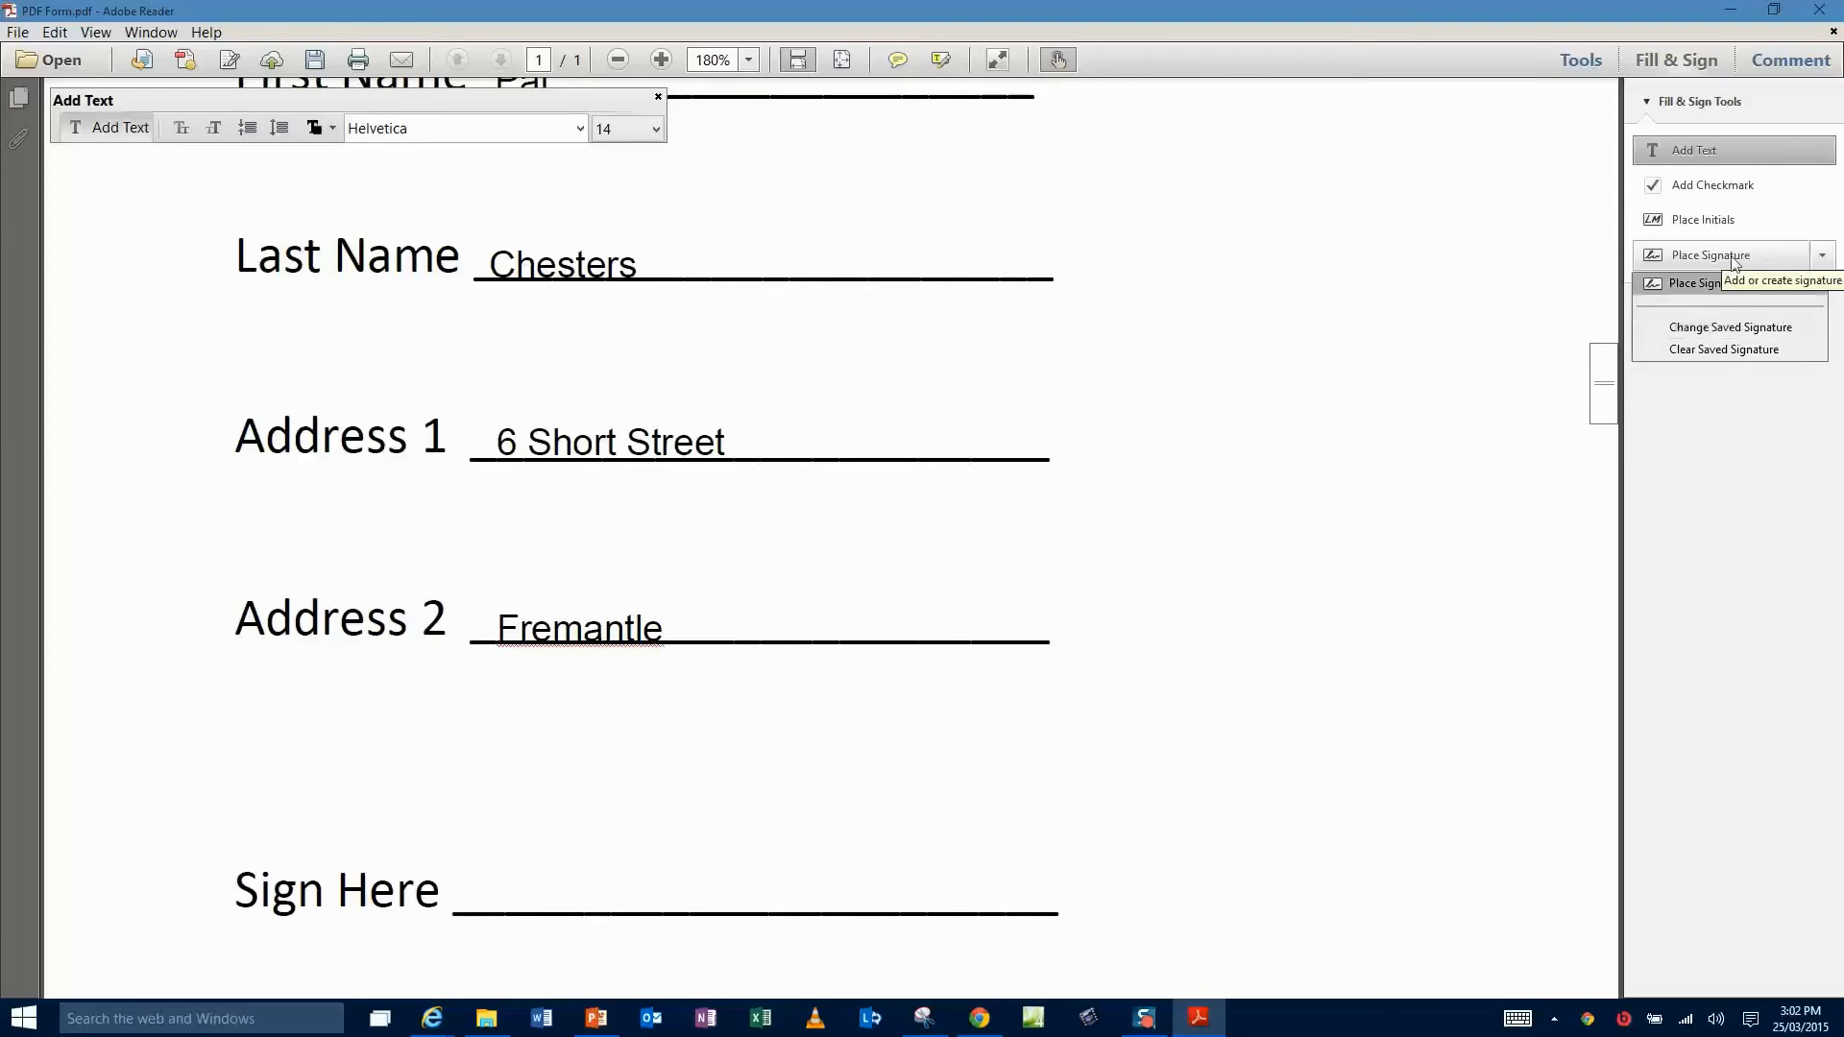
left_click(1685, 282)
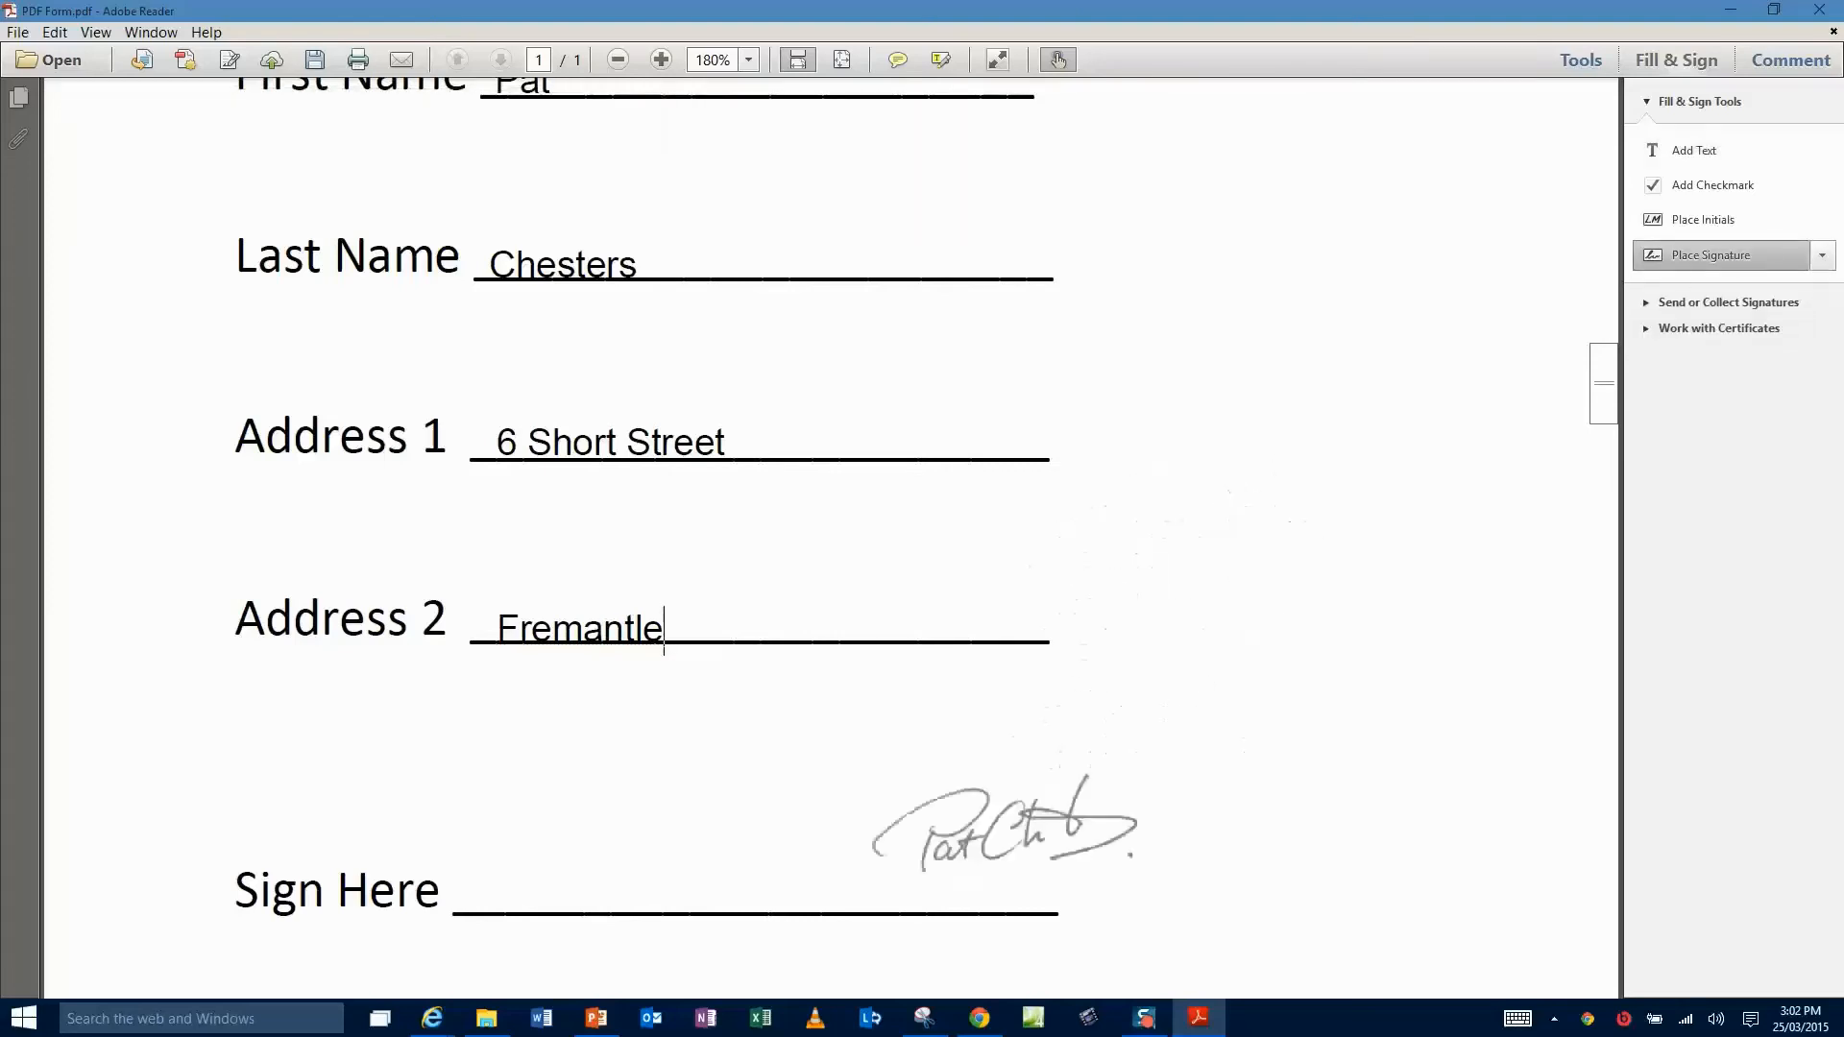
left_click(624, 851)
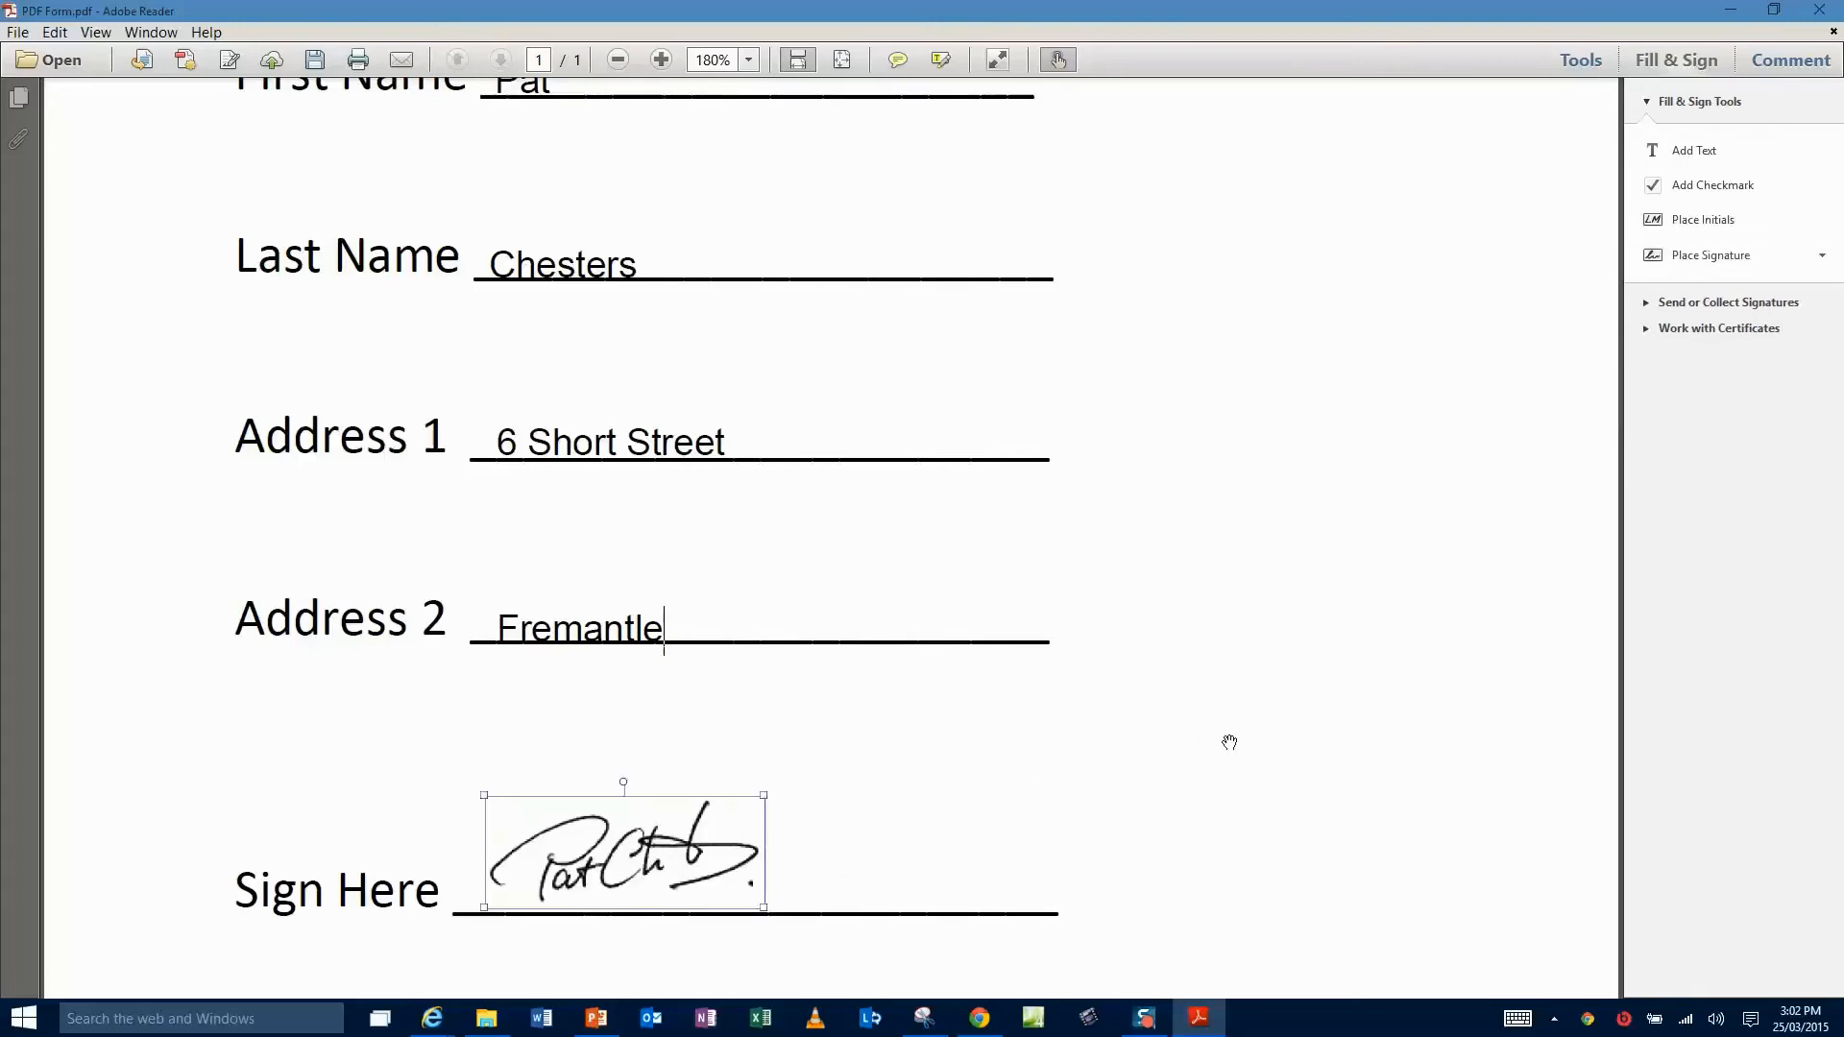
left_click(1258, 732)
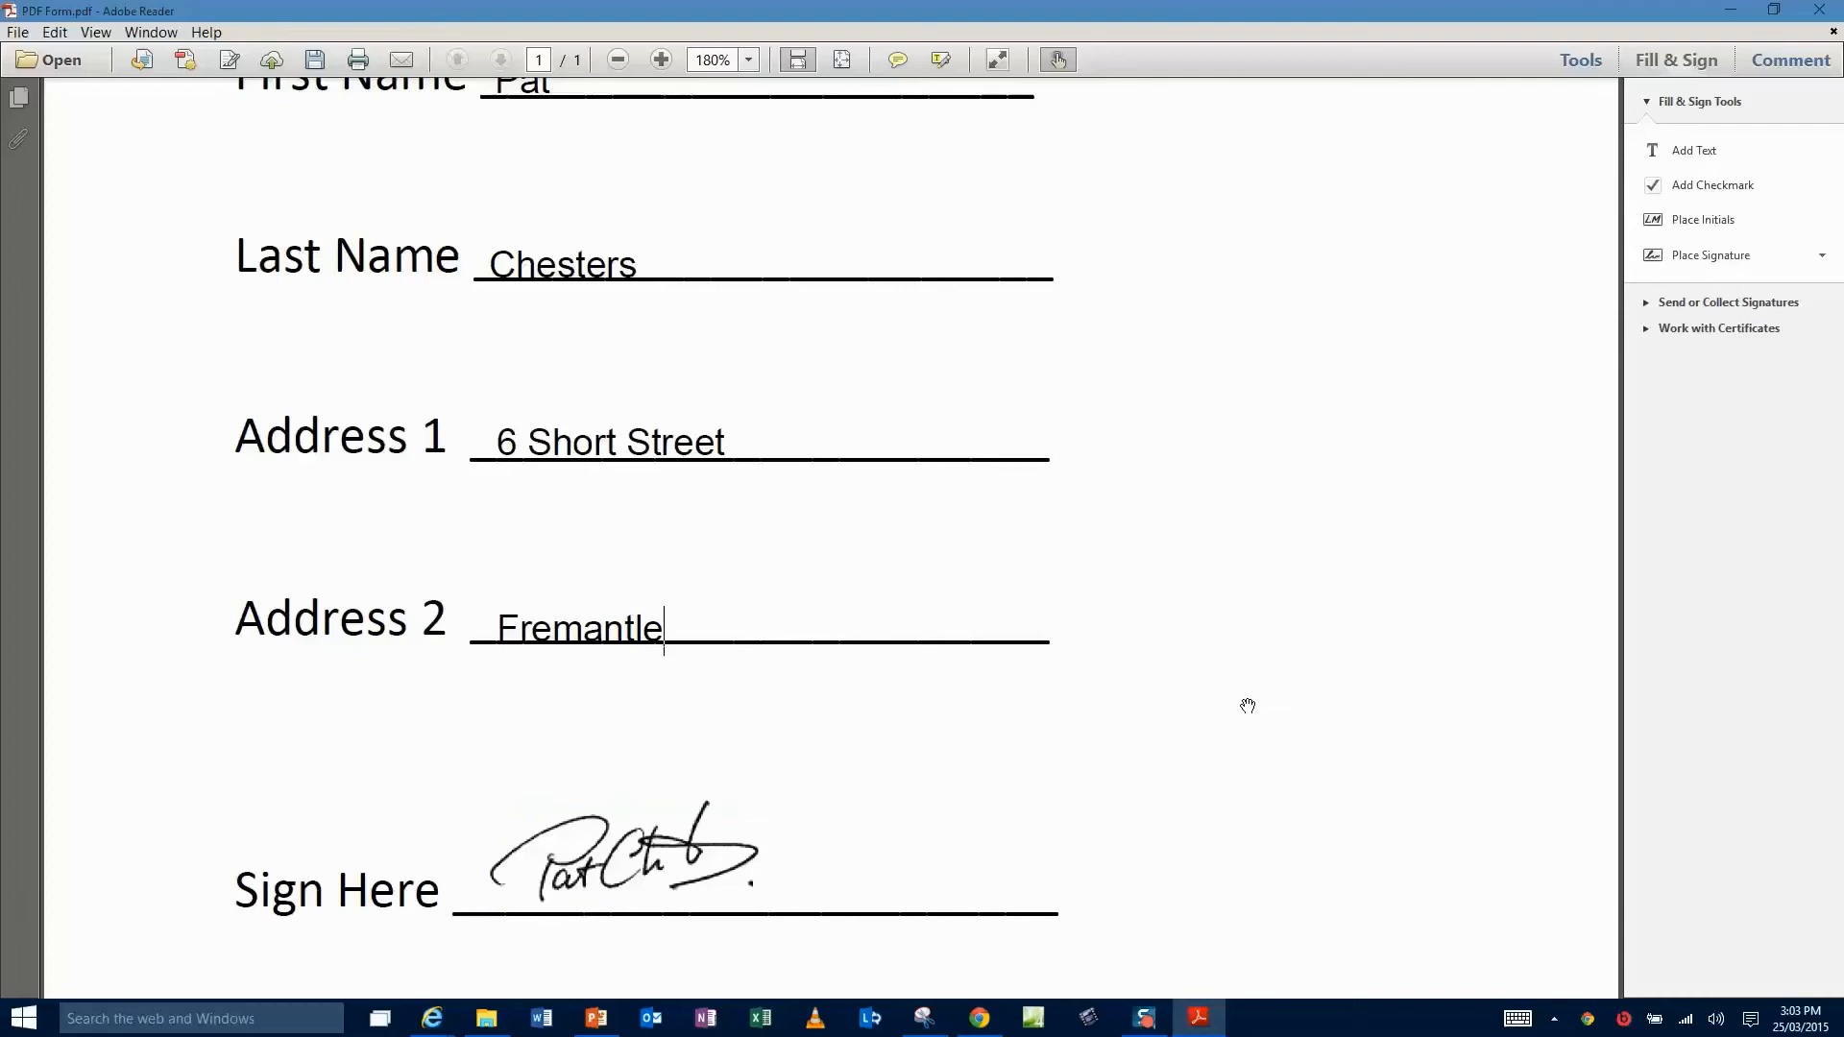
scroll(1248, 706, "up", 1)
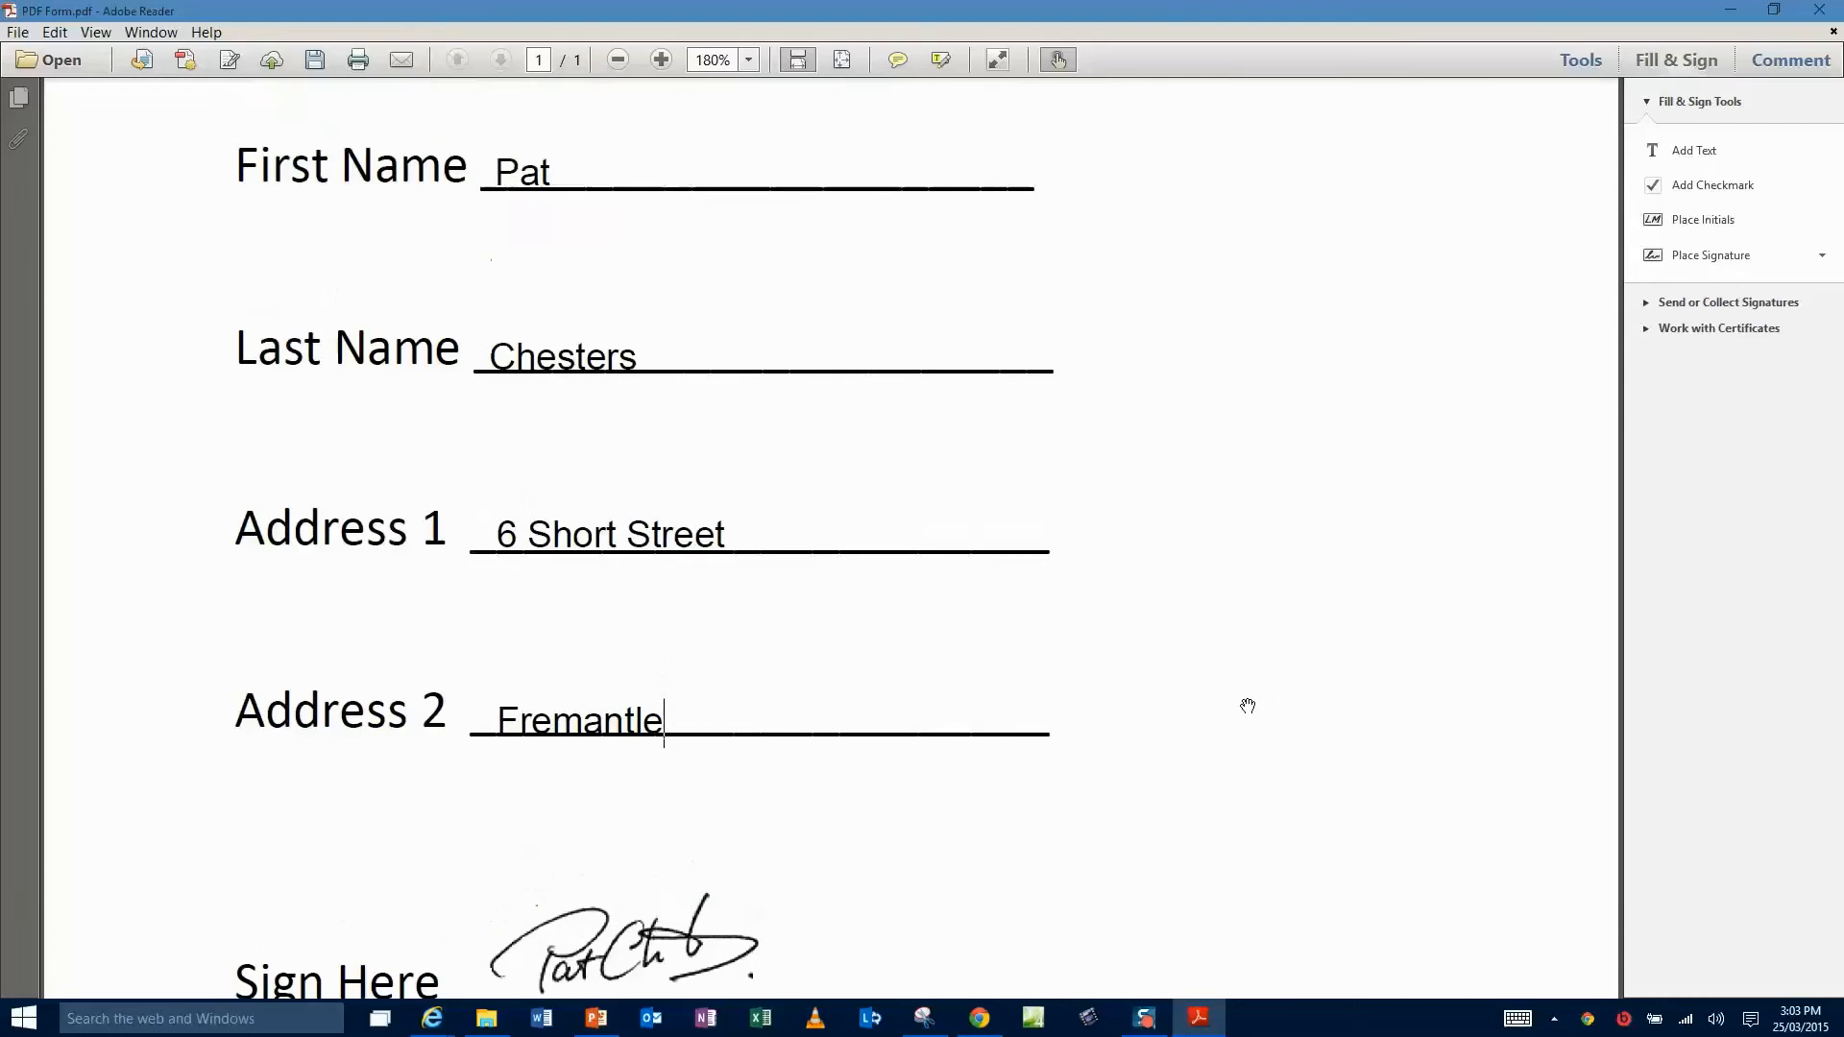
- Save the filled form as PDF Form-signed.pdf
left_click(17, 32)
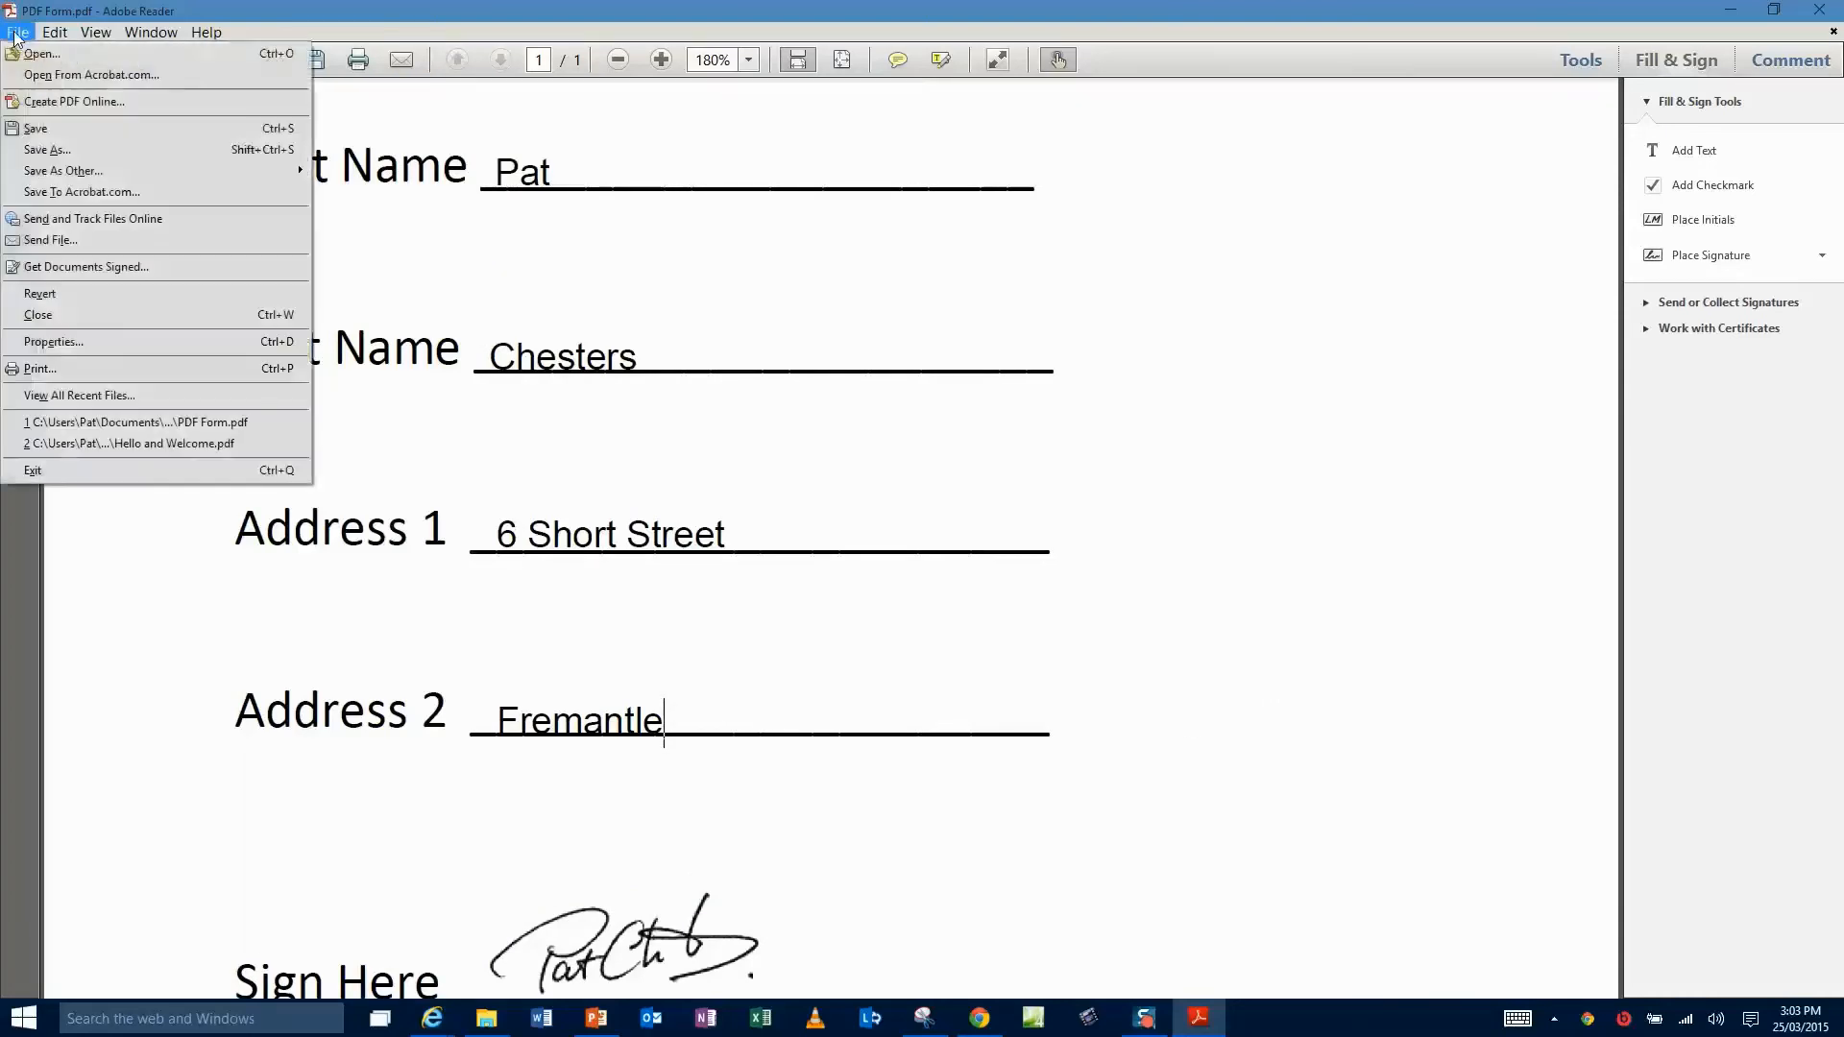
left_click(55, 129)
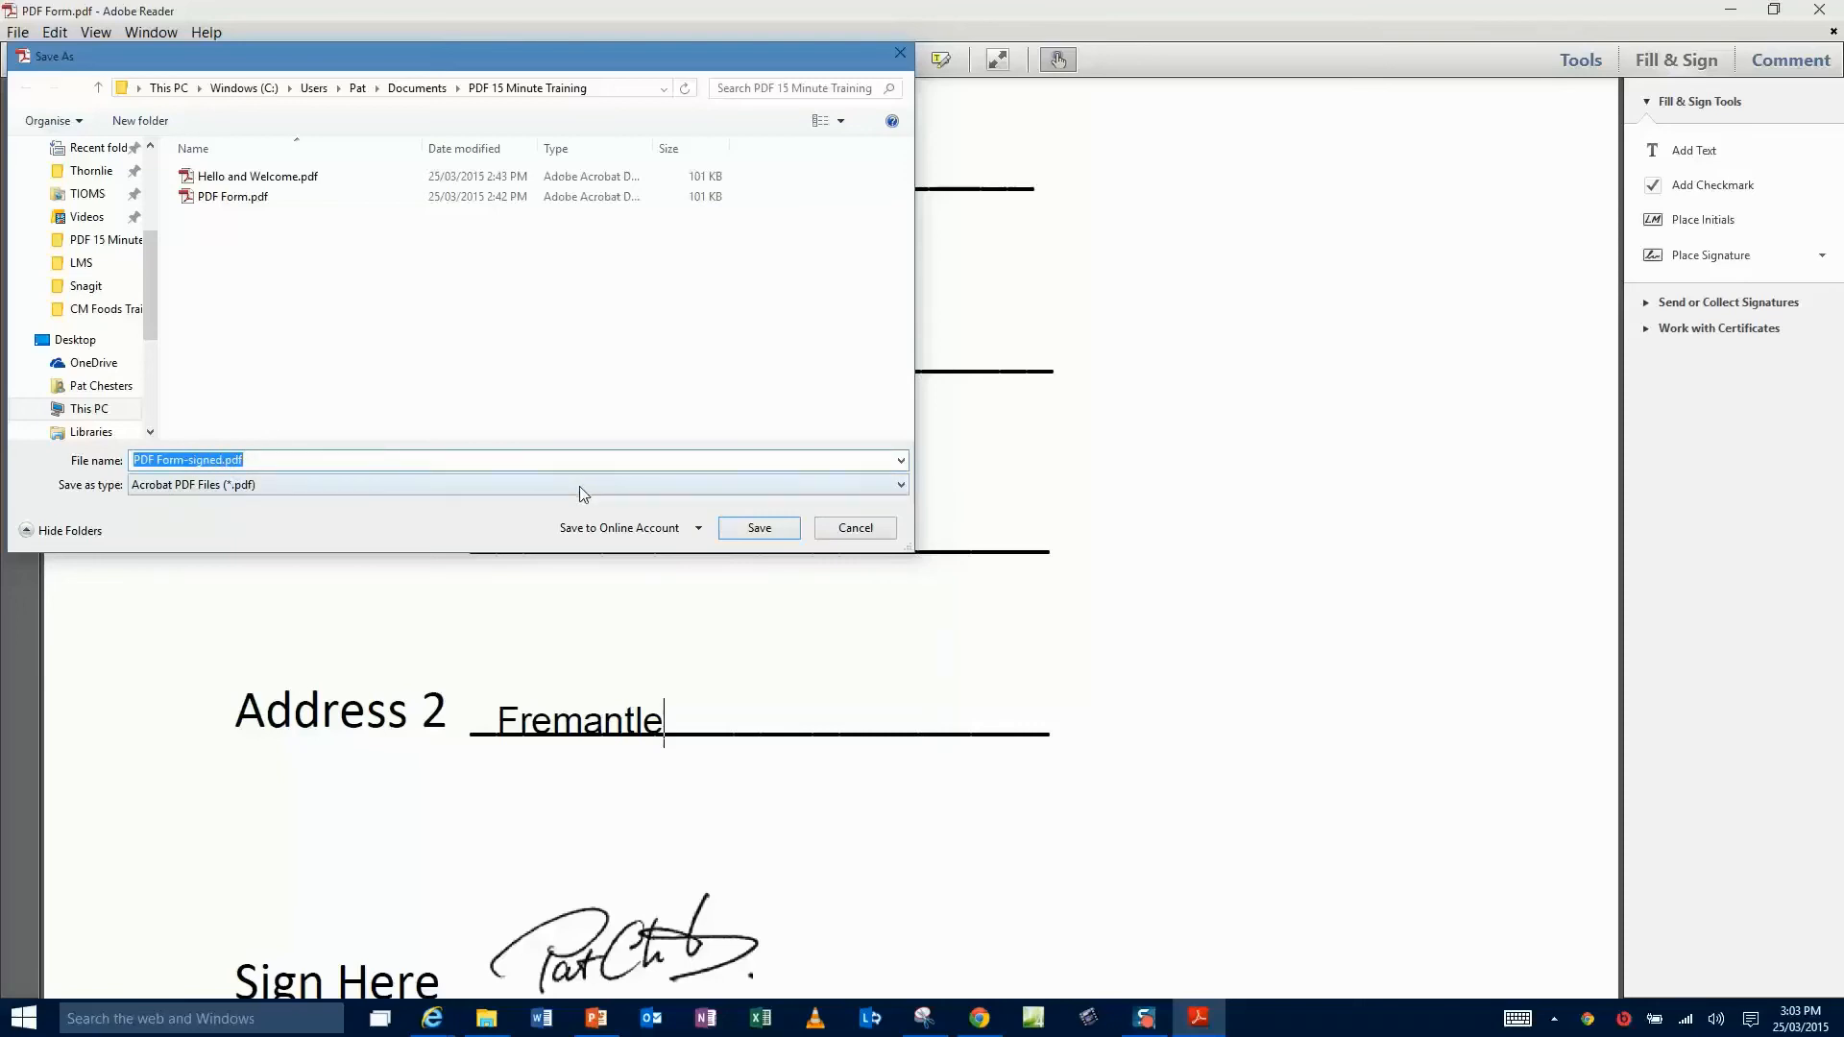
left_click(752, 530)
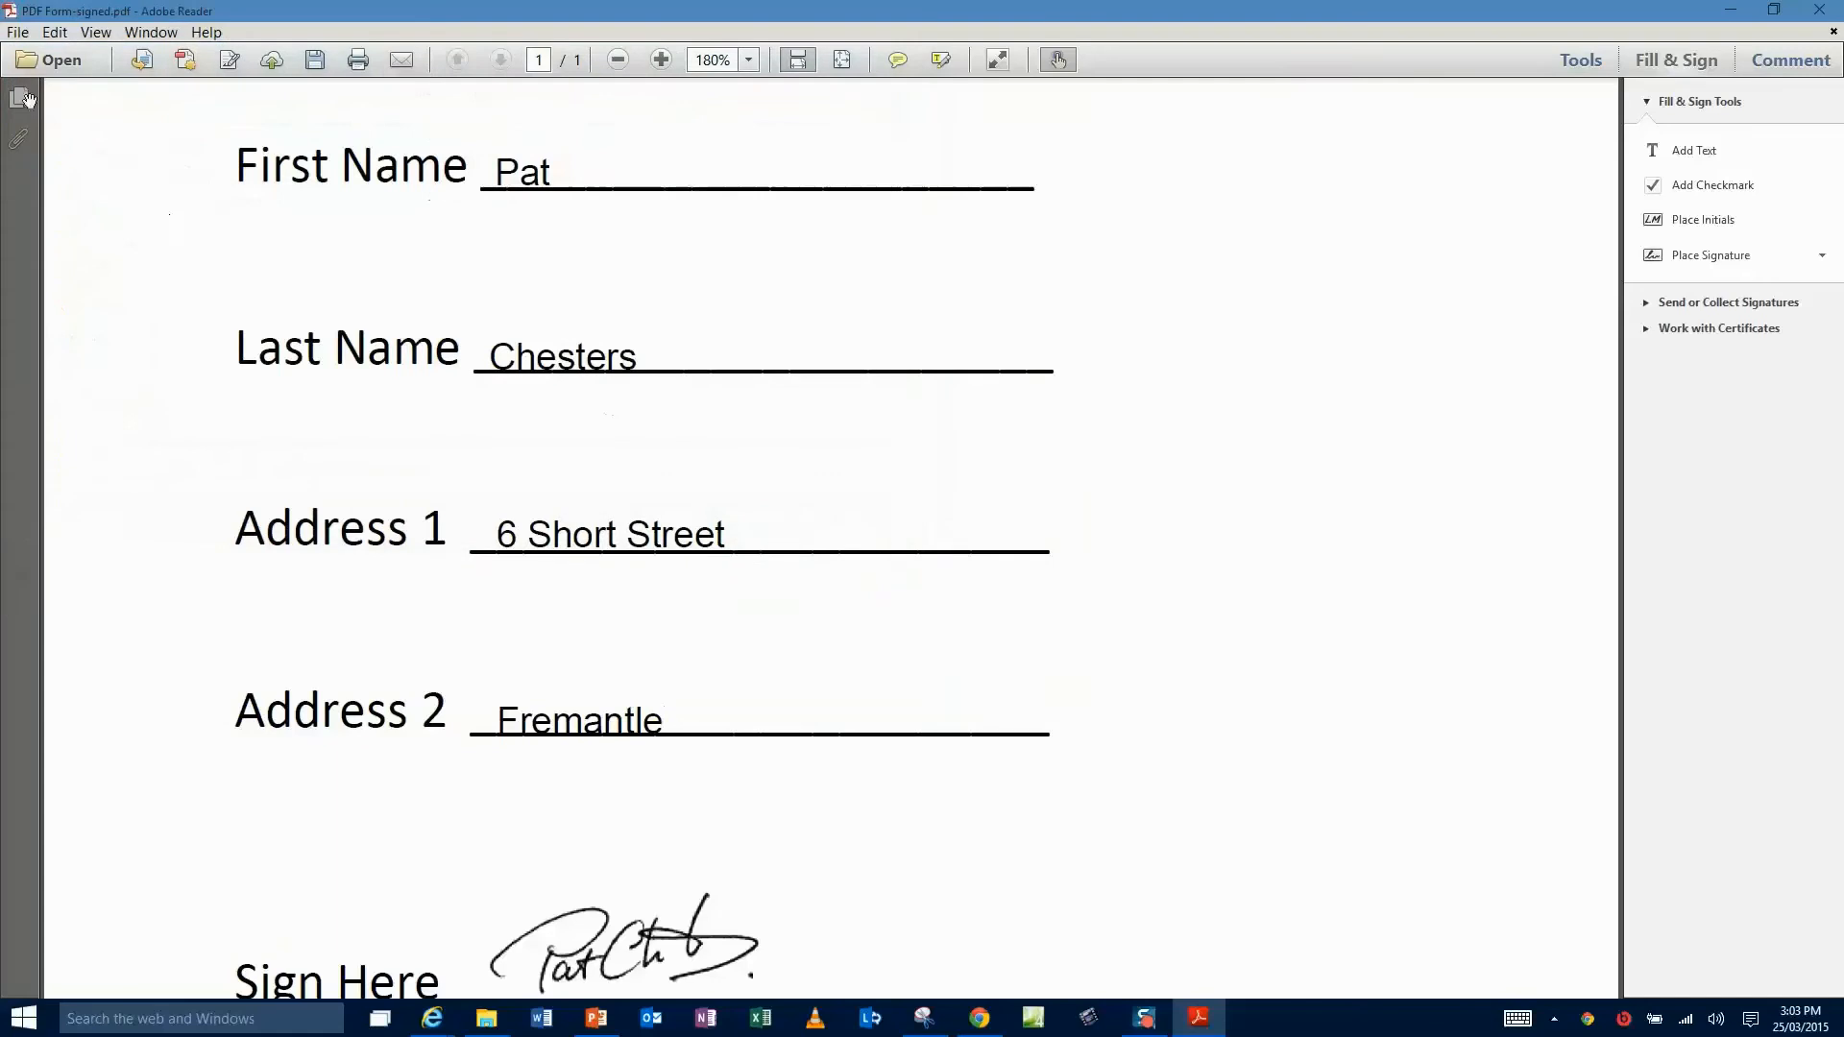
- Send the saved form as an attachment through the default email application
left_click(17, 32)
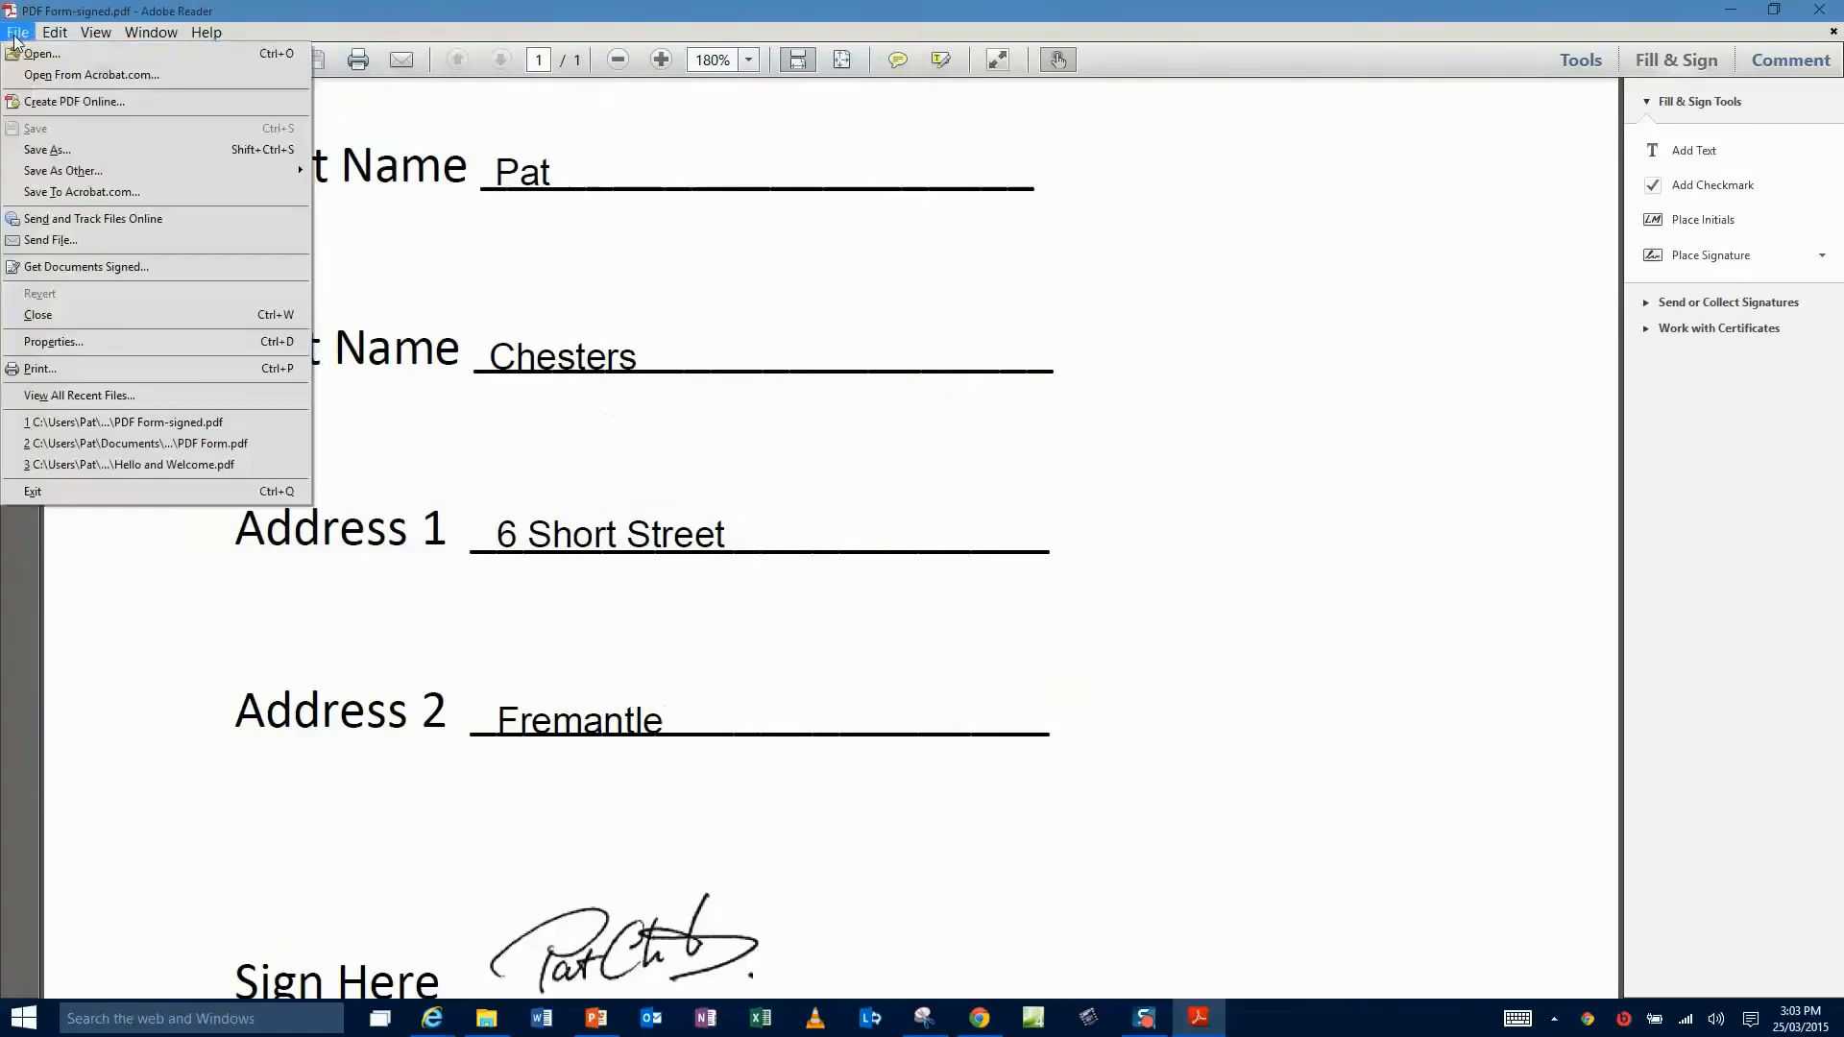
left_click(64, 240)
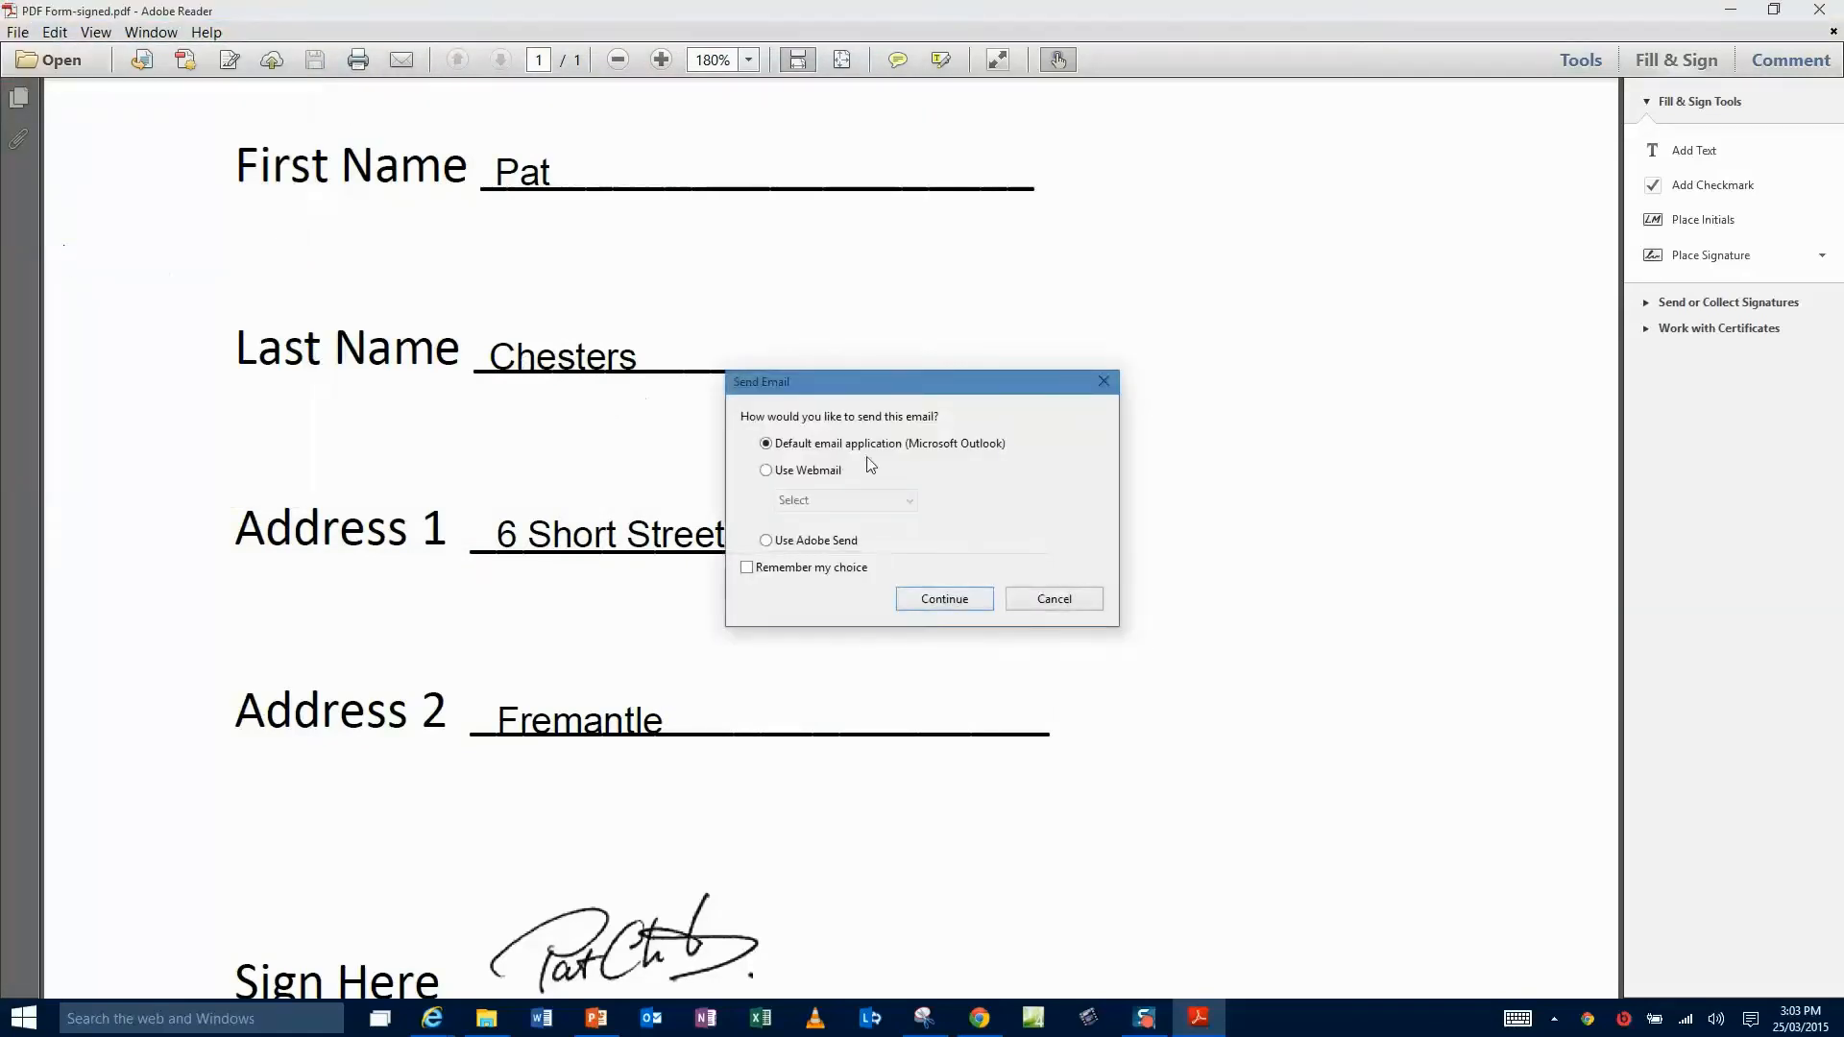
left_click(945, 599)
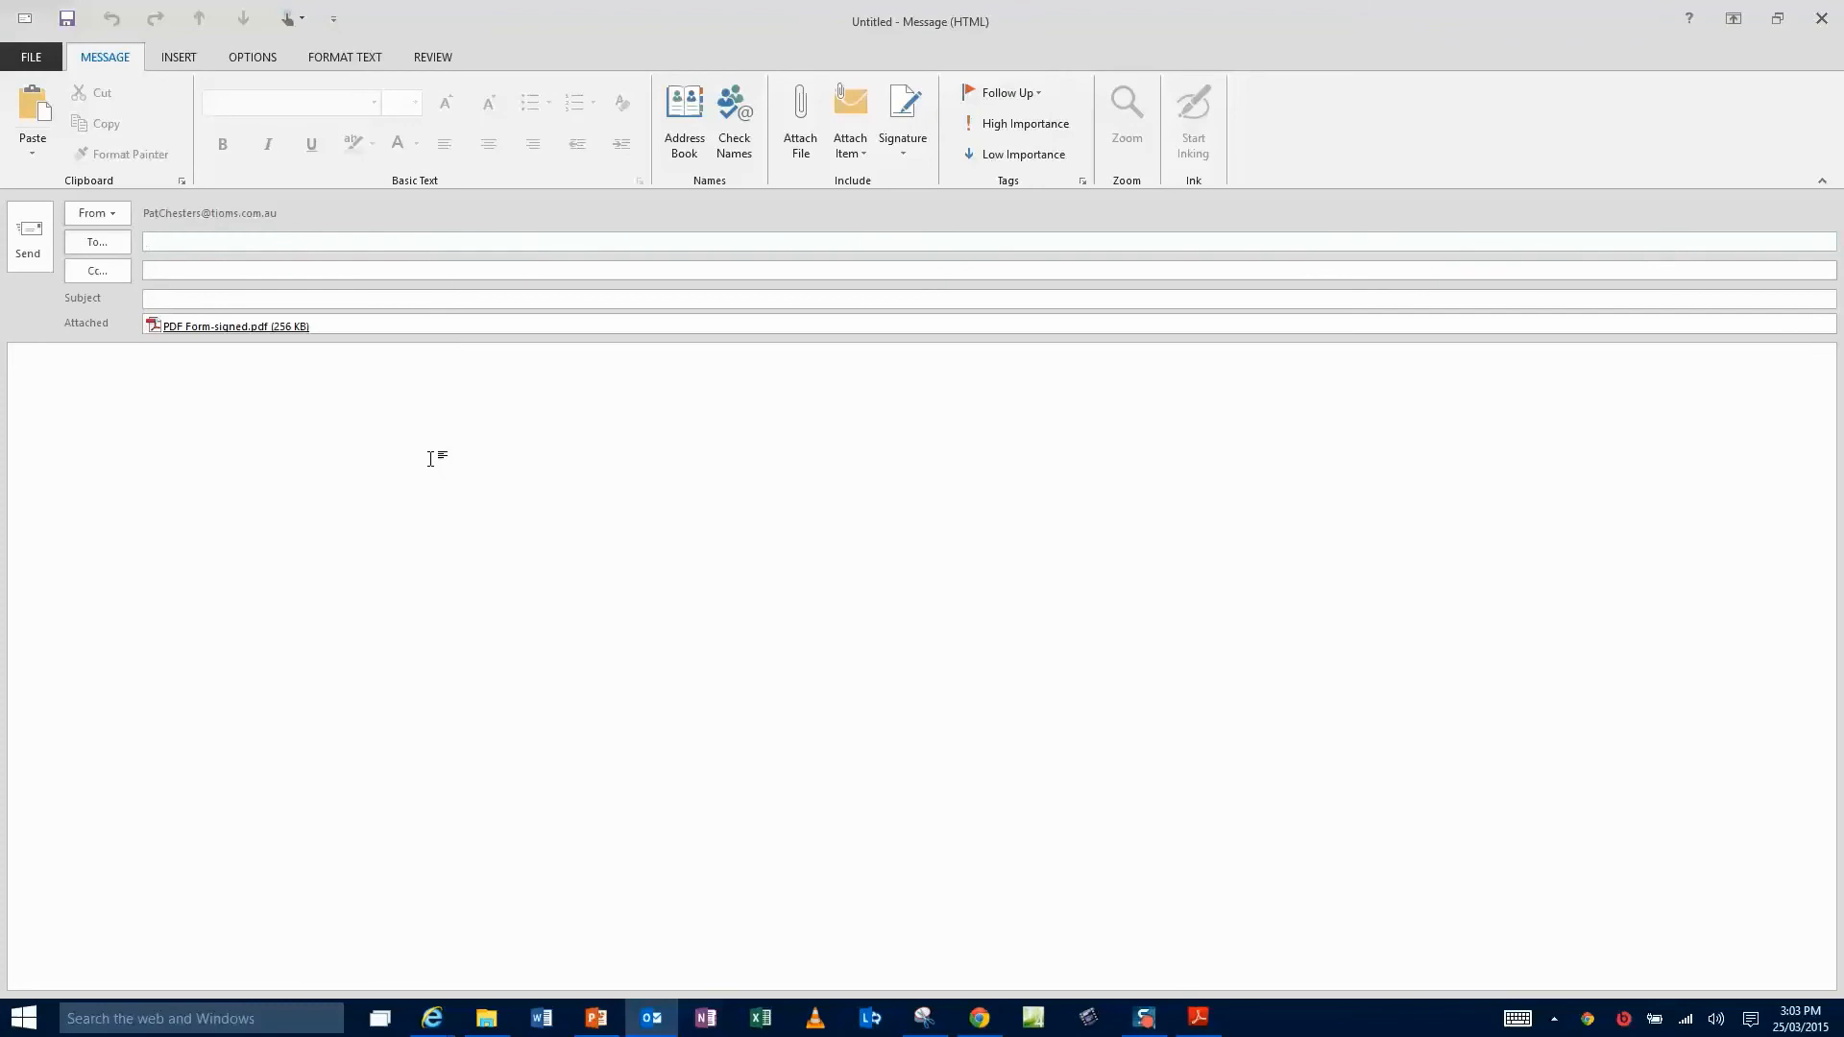
- Address the email by typing 'p' and picking the first suggested recipient
type("p")
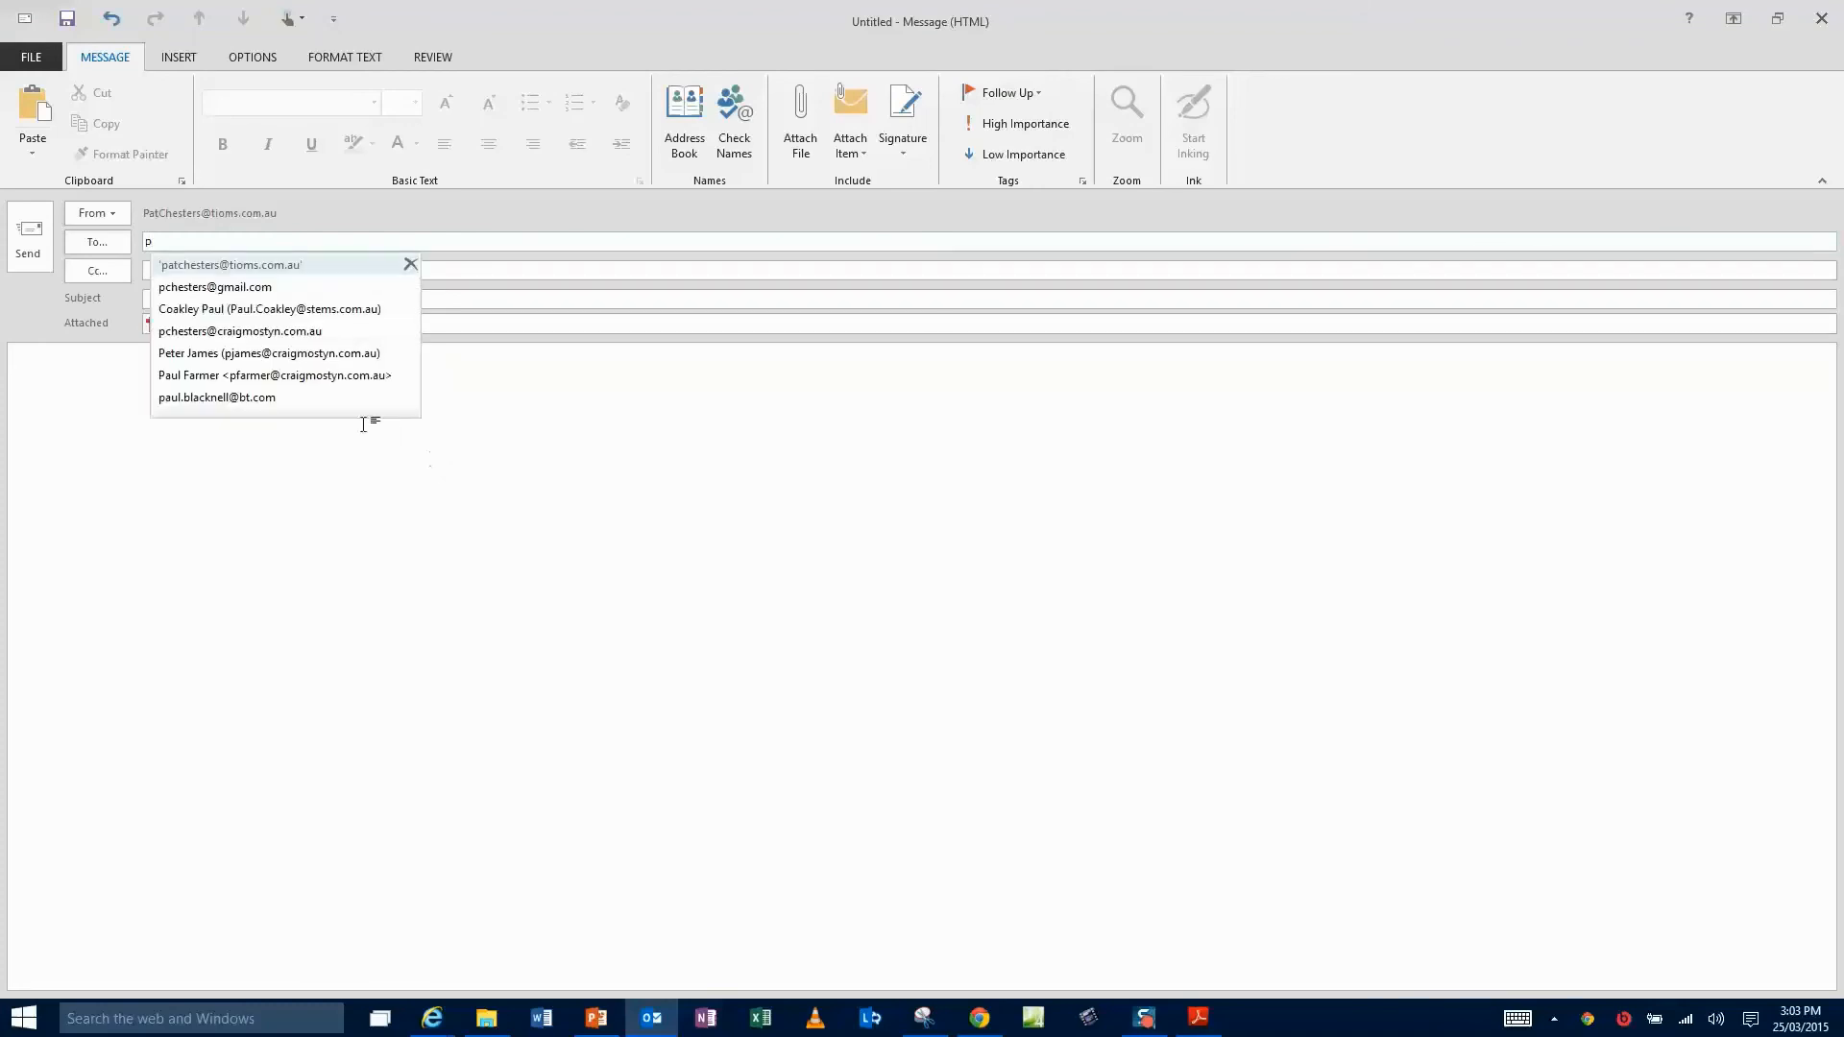
left_click(299, 265)
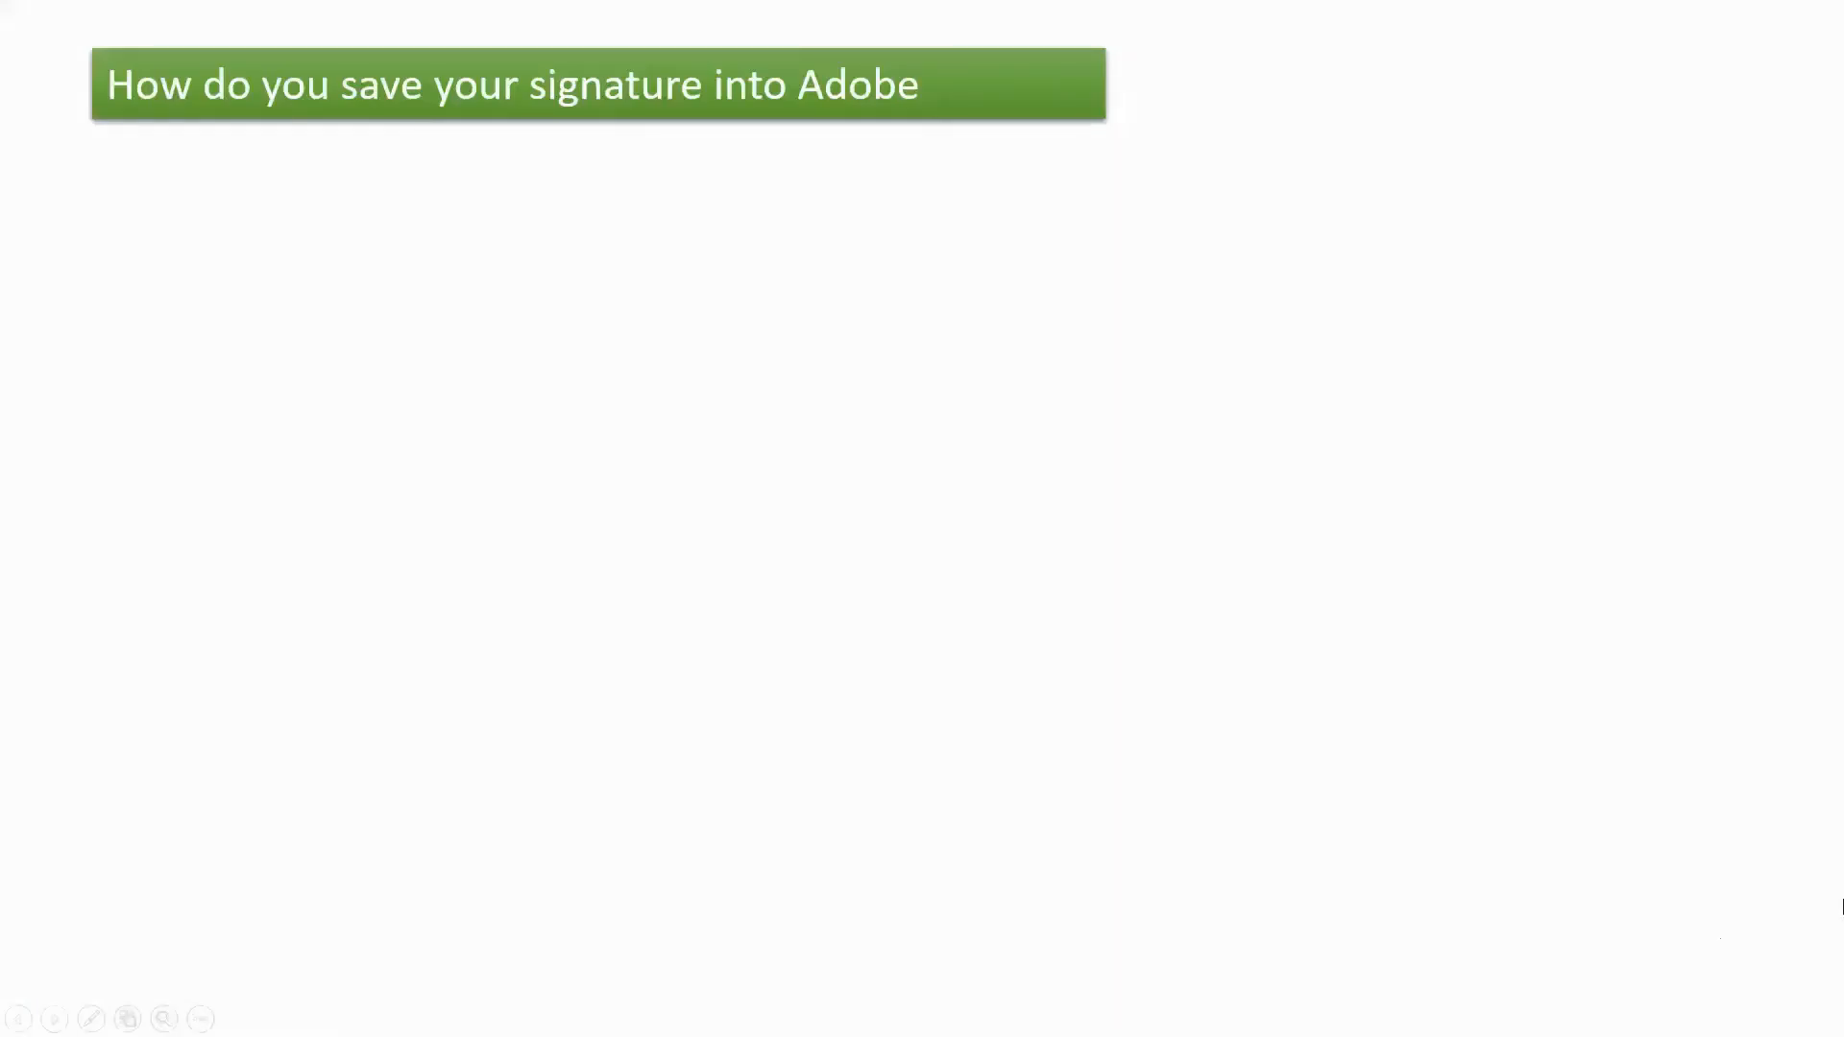
- Advance through the four slide animations, from getting blank paper to signing it
key("Right")
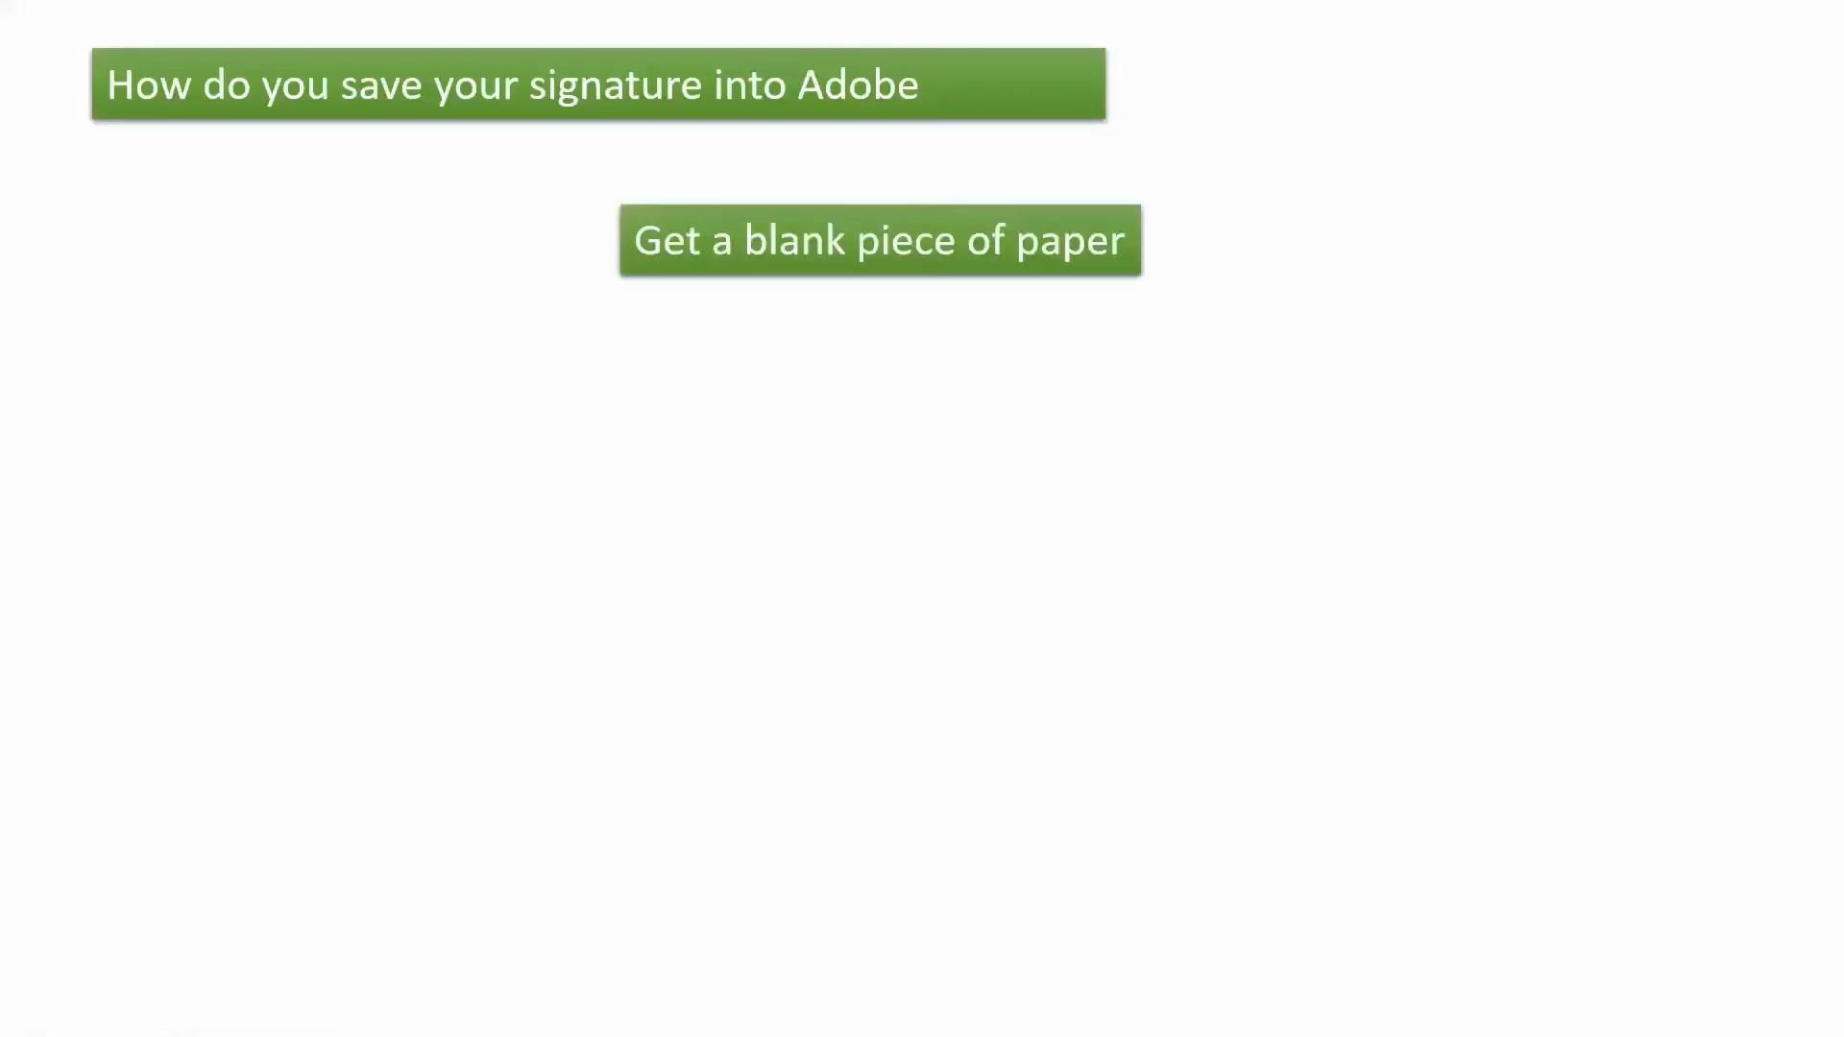
key("Right")
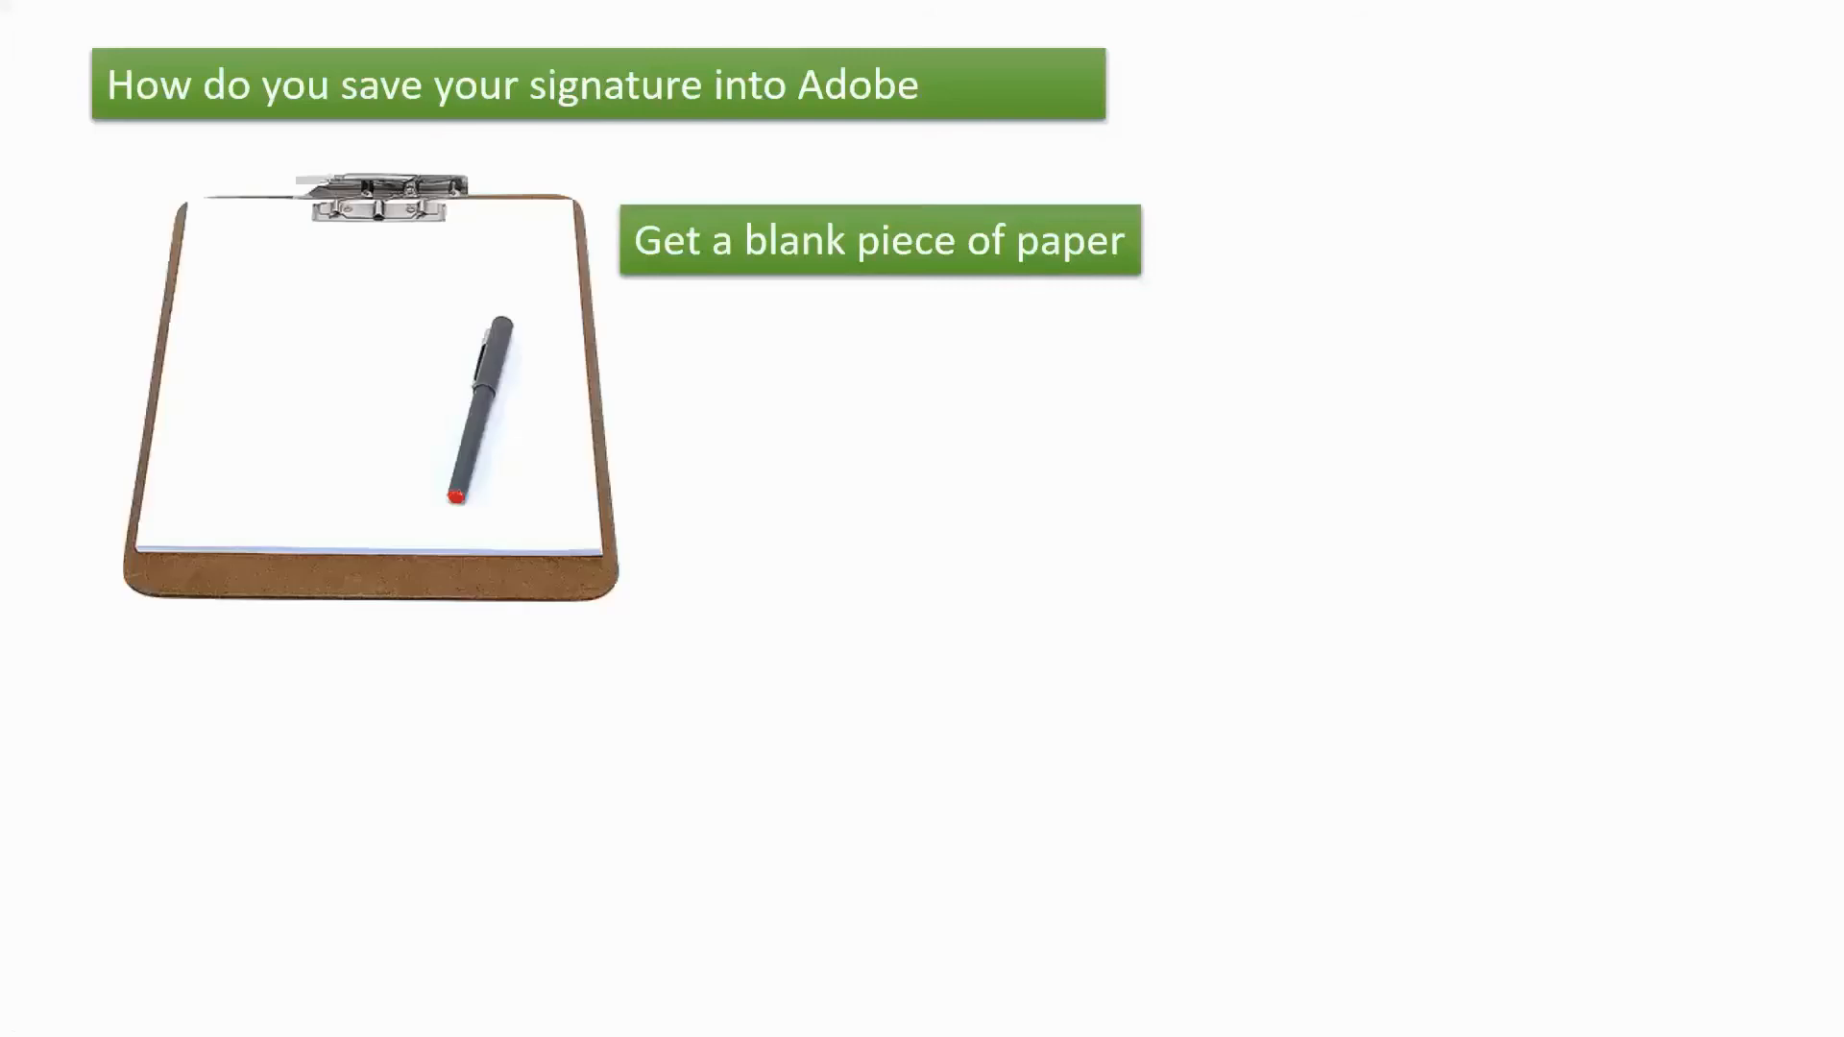
key("Right")
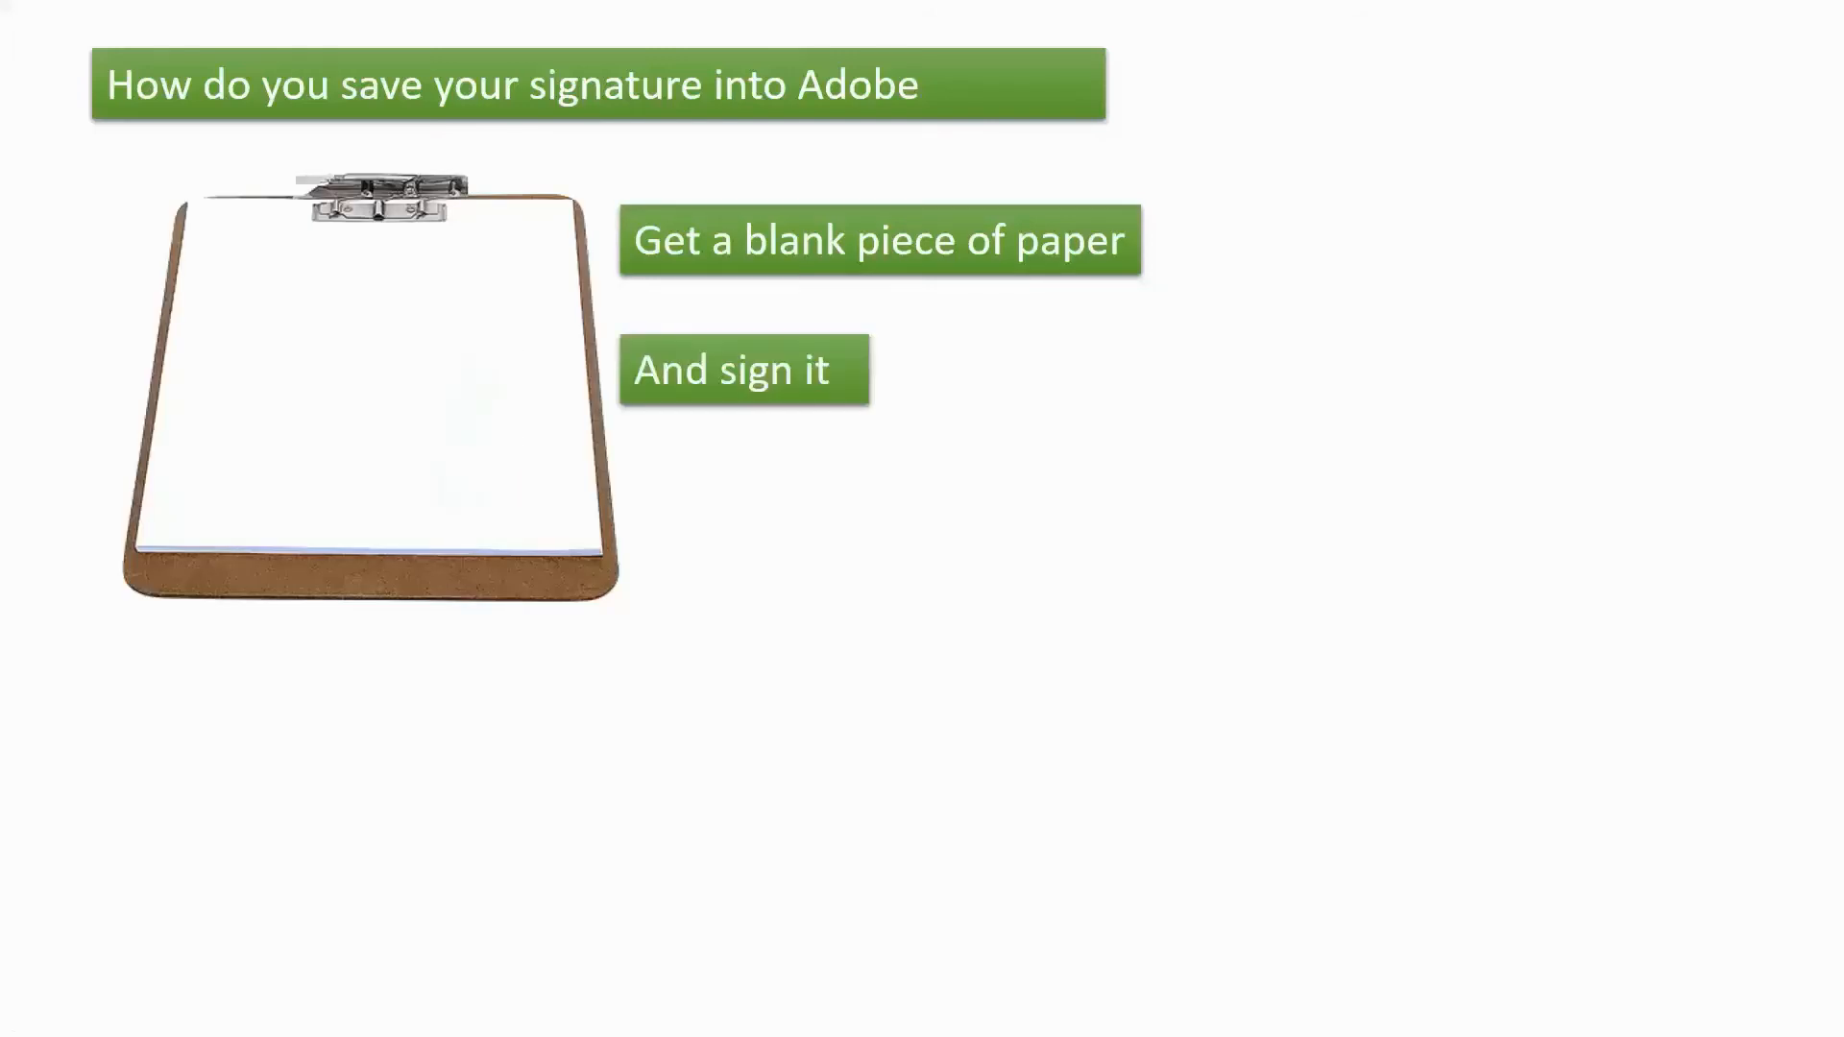
key("Right")
key("Right")
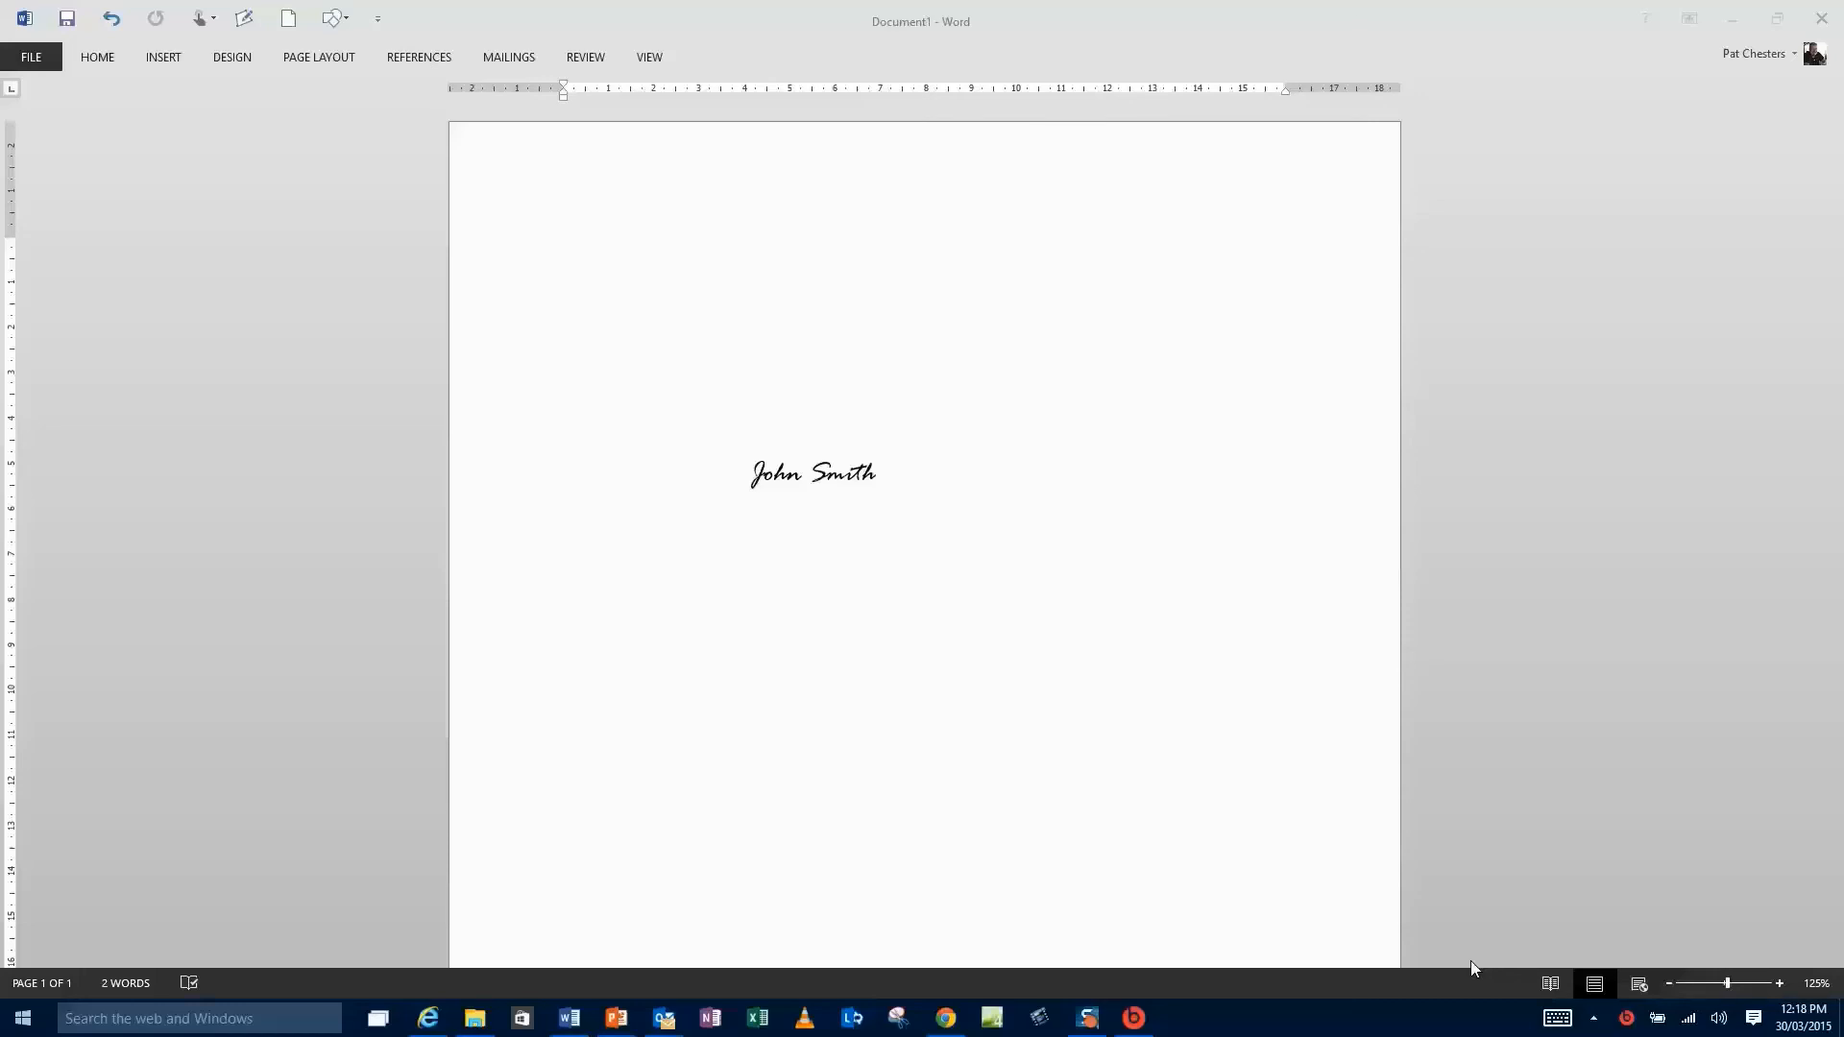
- Snip the area around the handwritten signature with Snipping Tool
left_click(901, 1019)
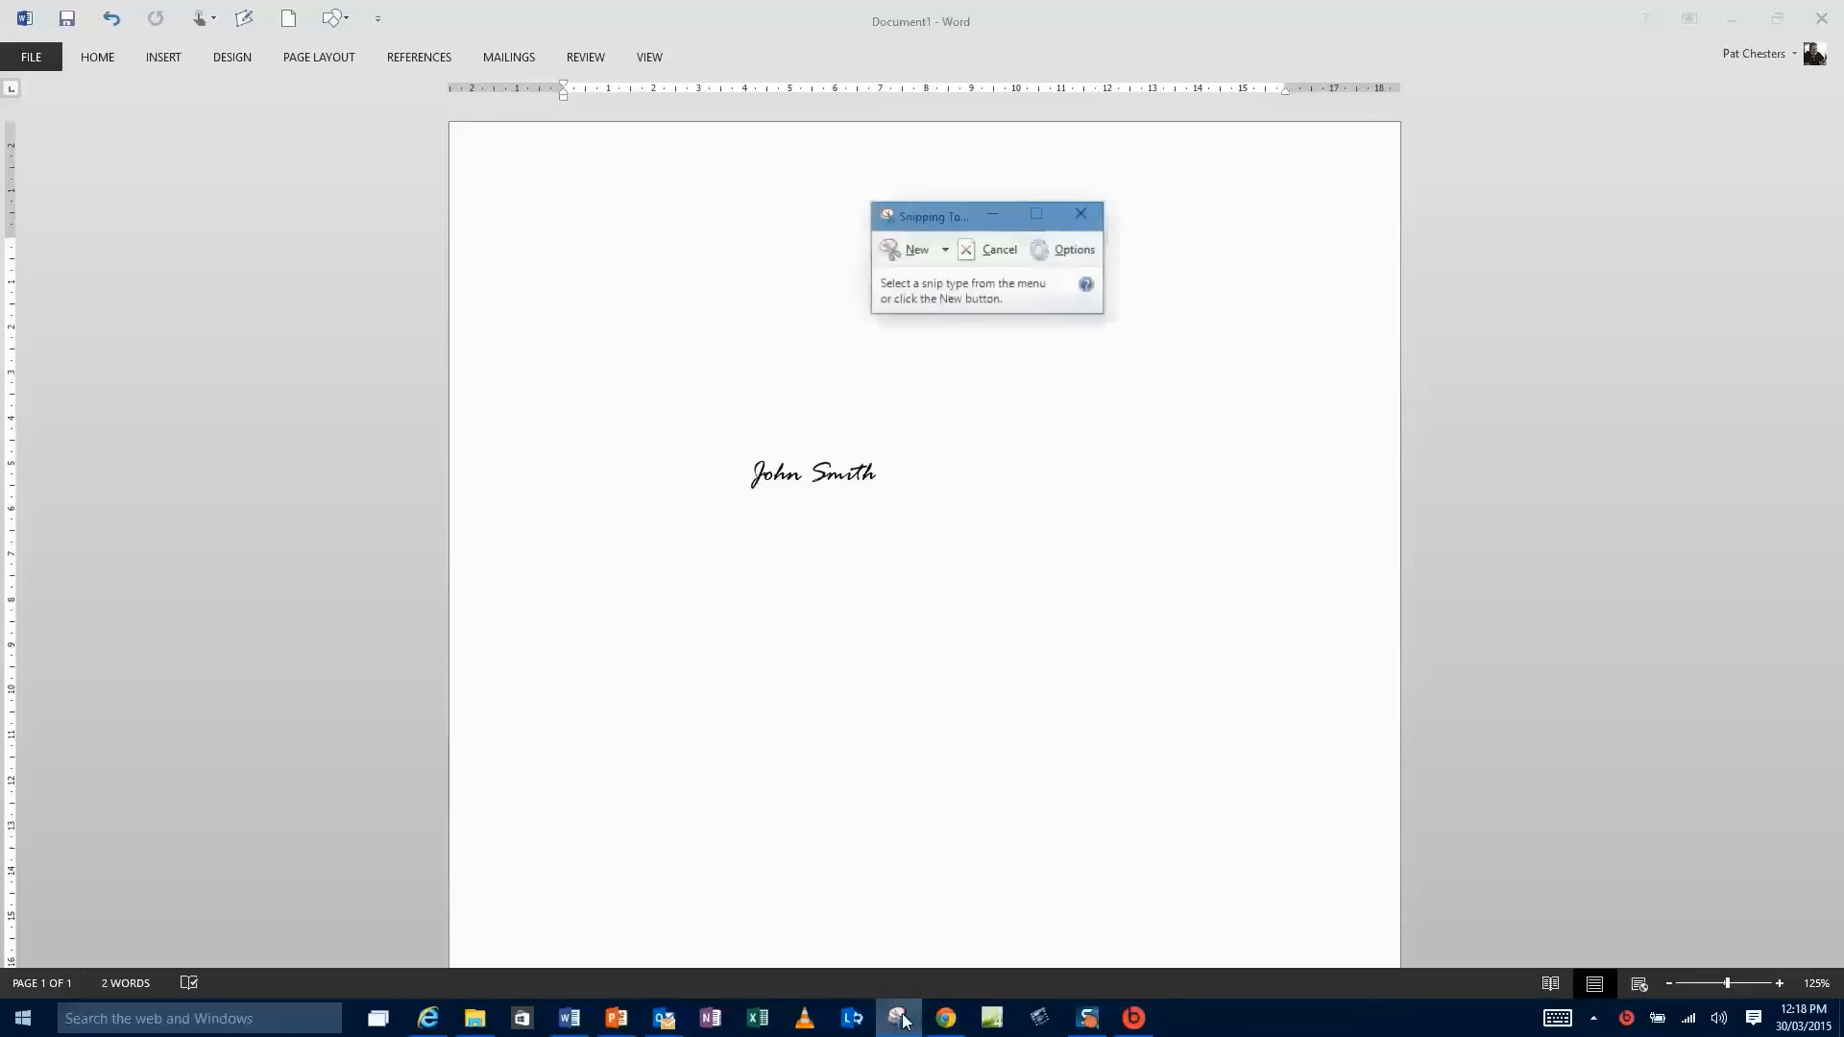
left_click(915, 251)
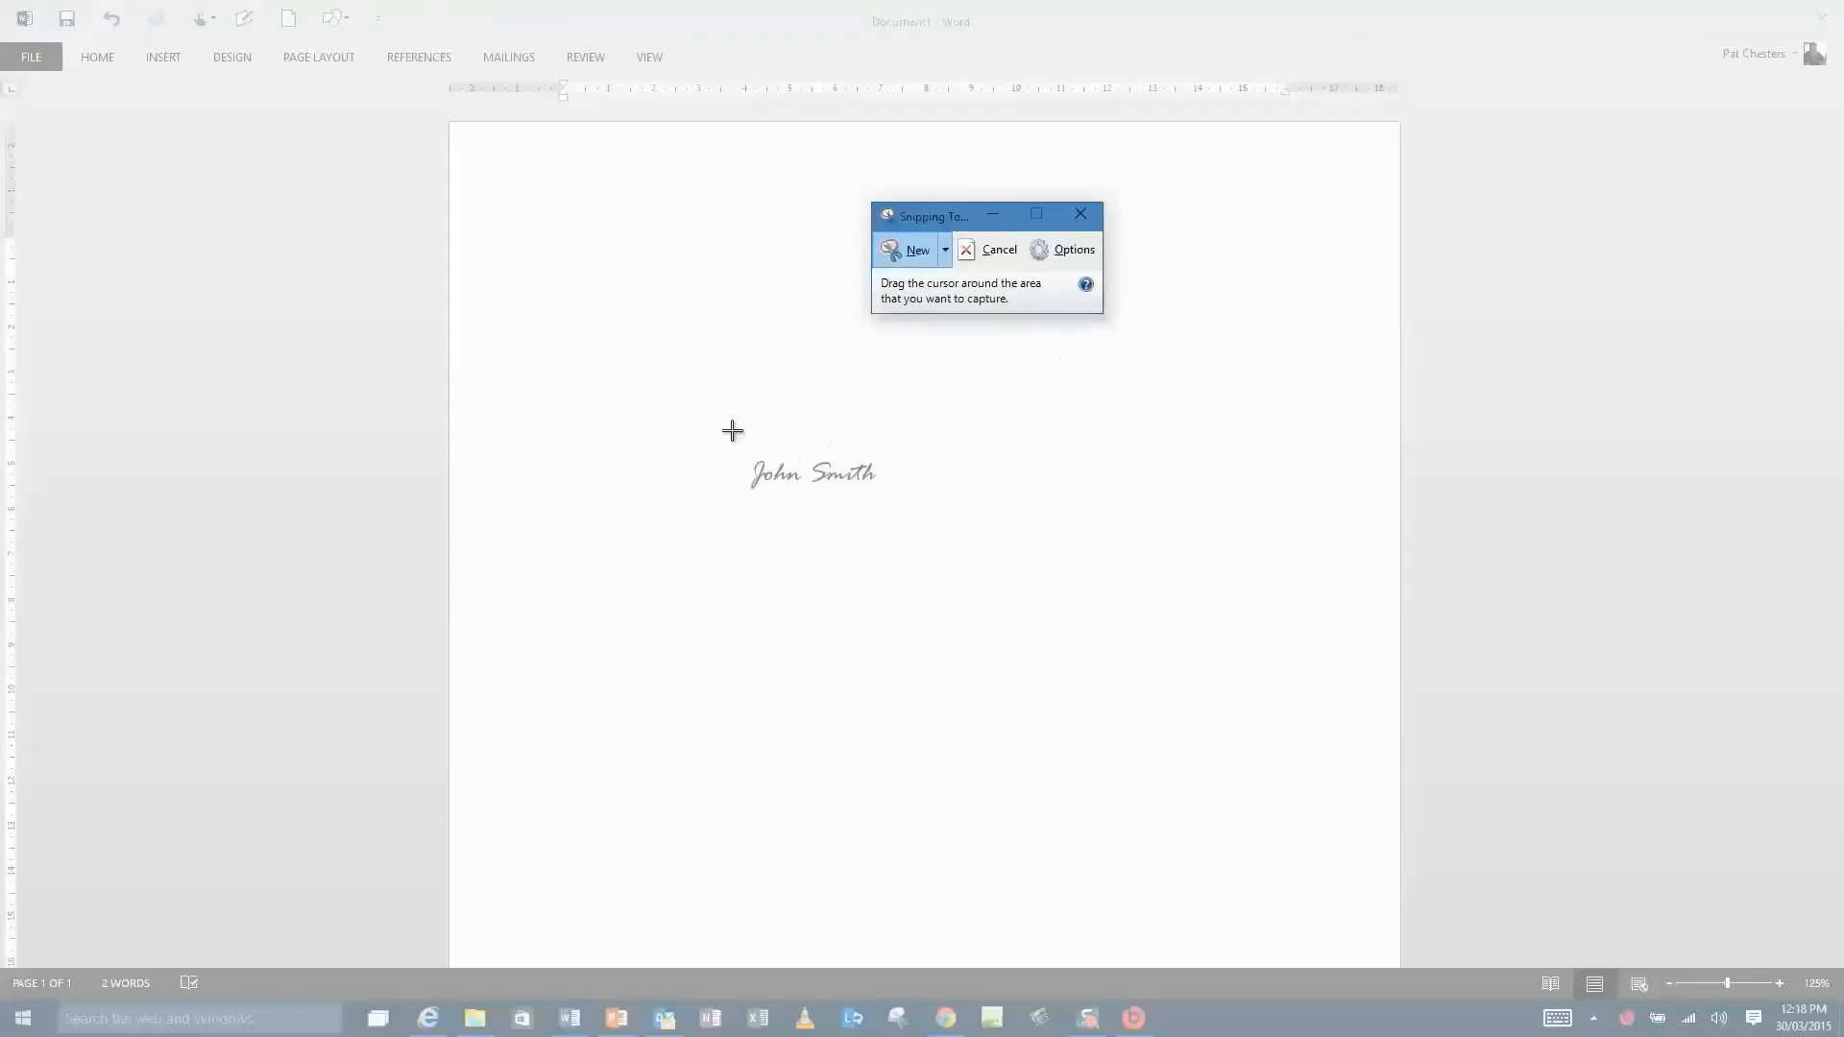
mouse_move(732, 431)
left_mouse_down()
mouse_move(798, 515)
mouse_move(901, 516)
left_mouse_up()
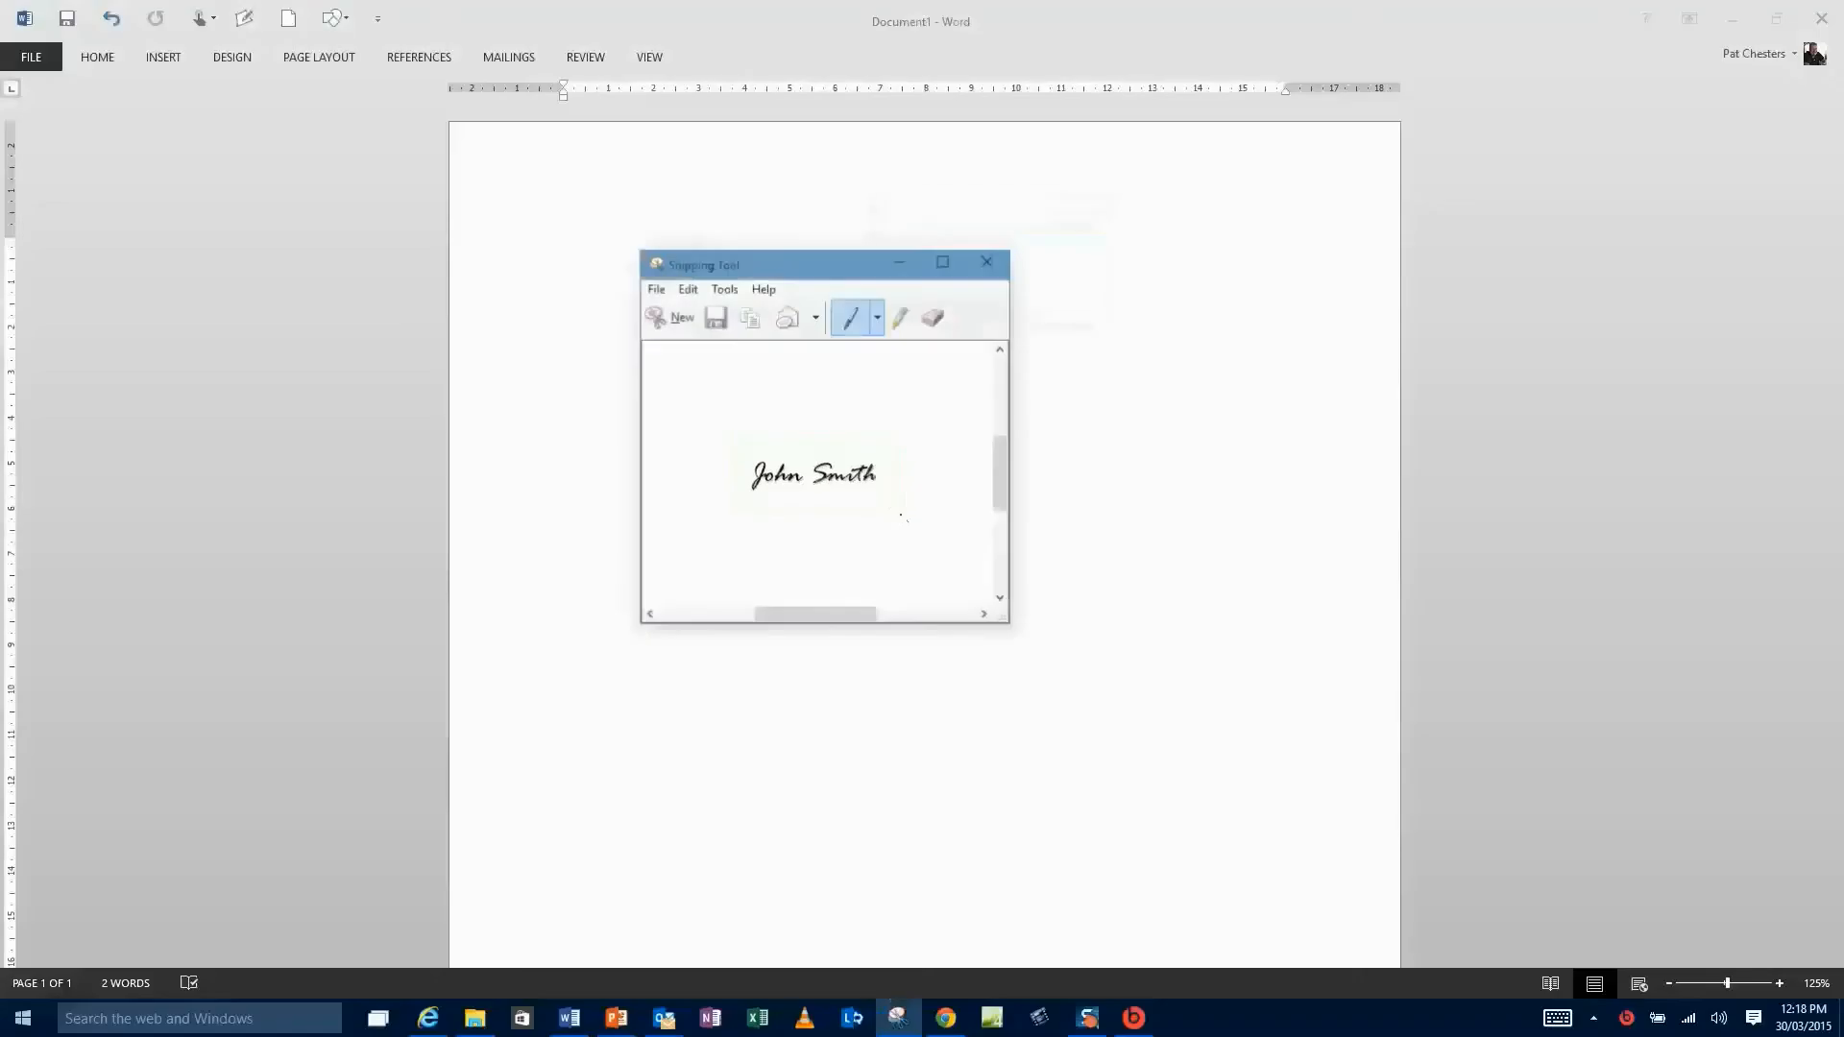
- Save the snip as a JPEG named 'my signature' in Pictures
left_click(658, 291)
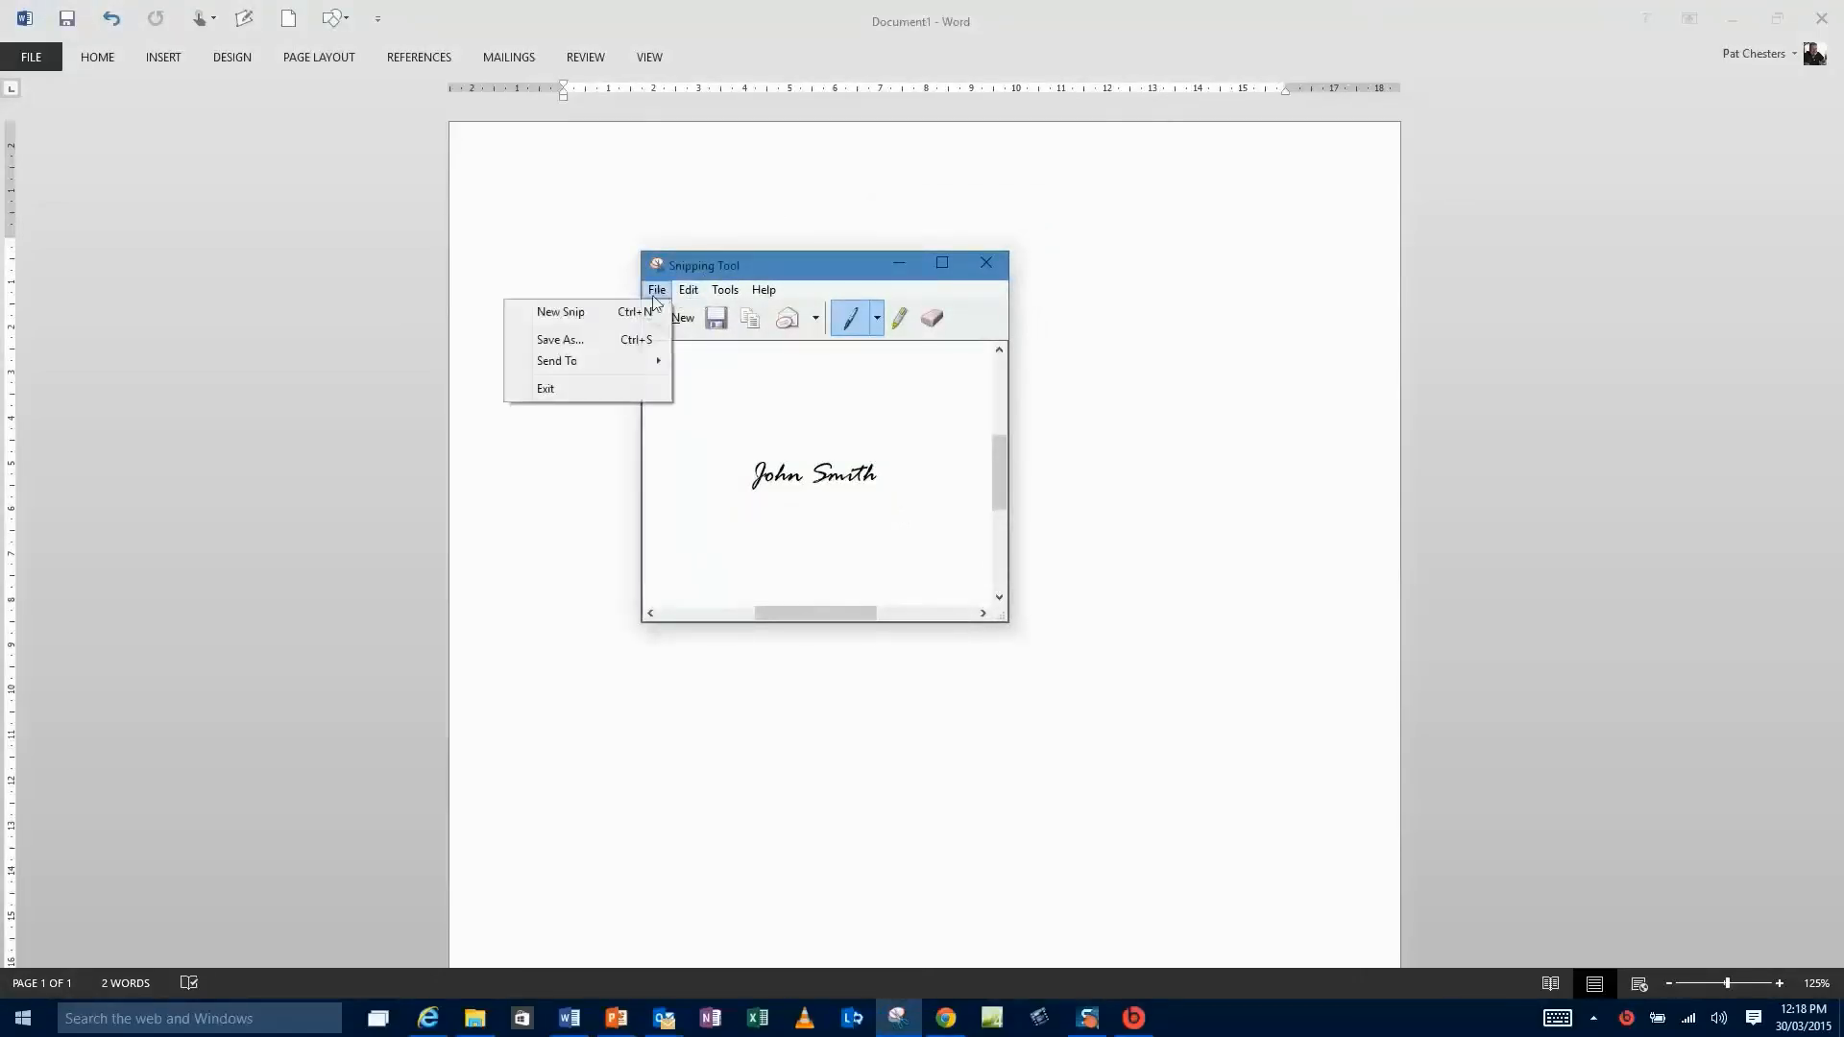
left_click(586, 342)
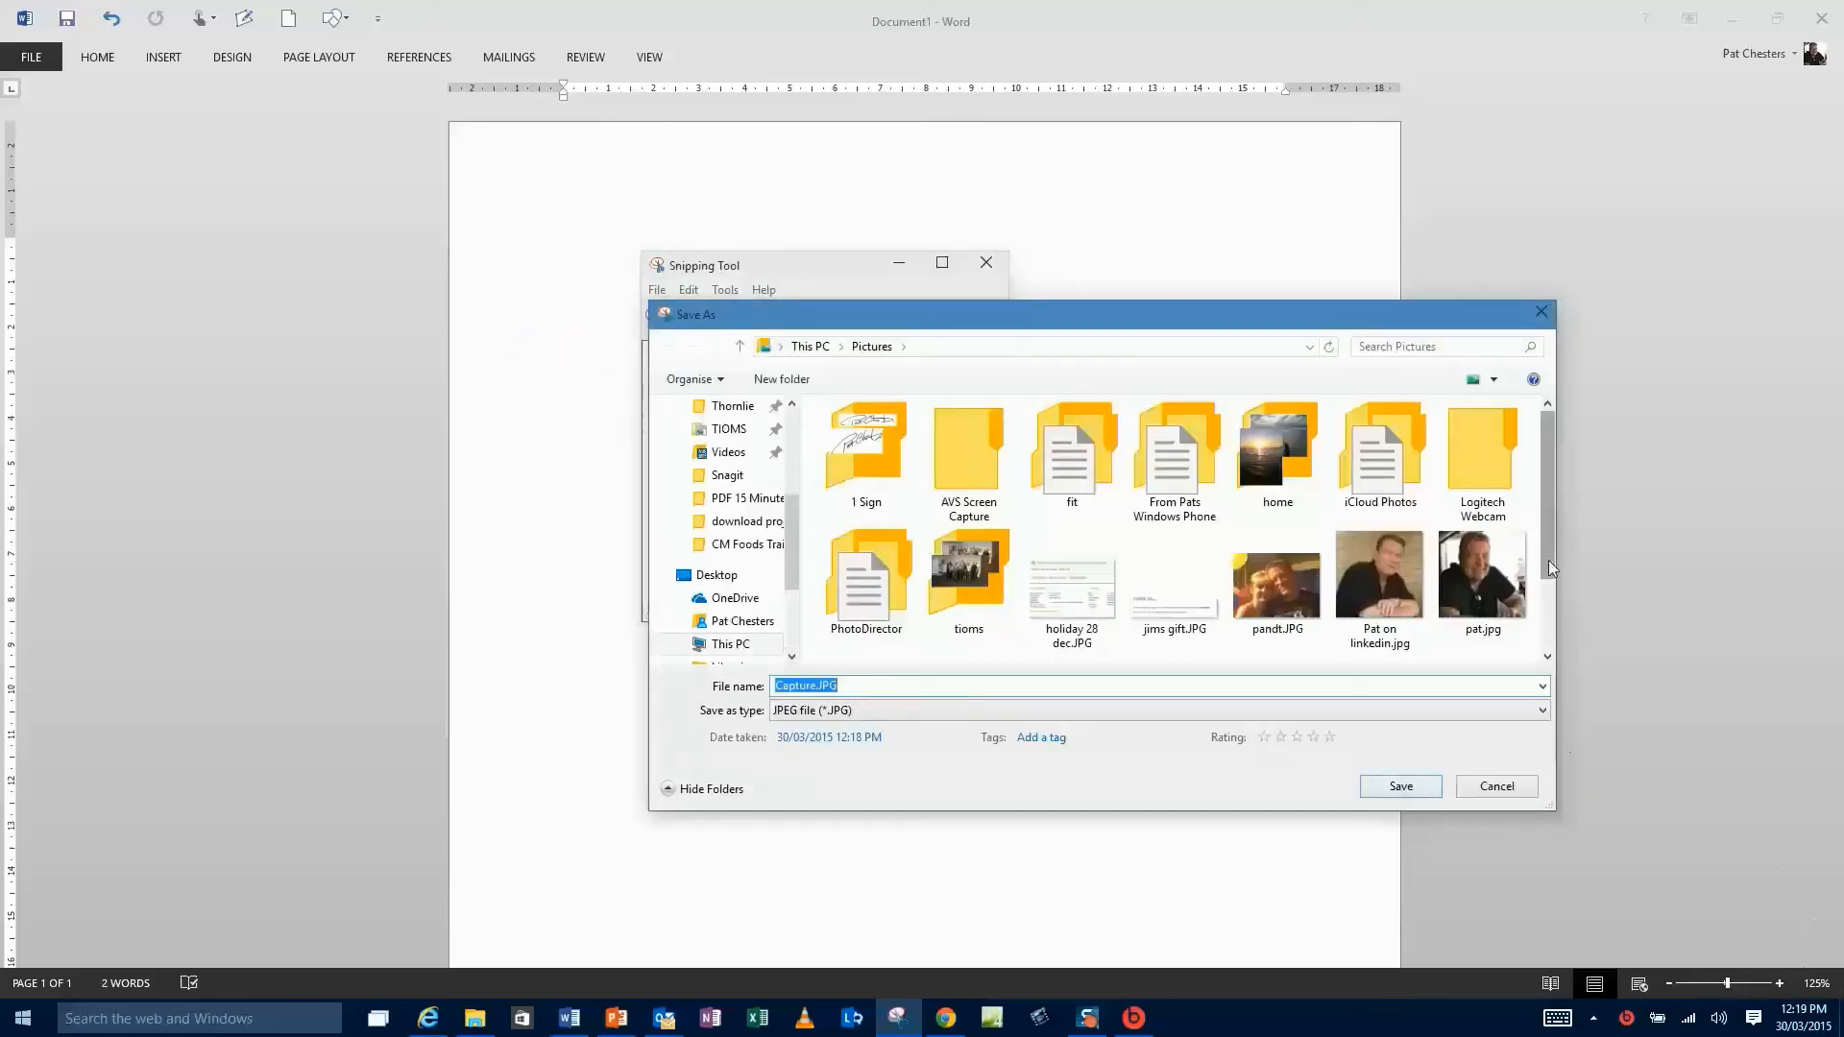
left_click_drag(1547, 560, 1543, 617)
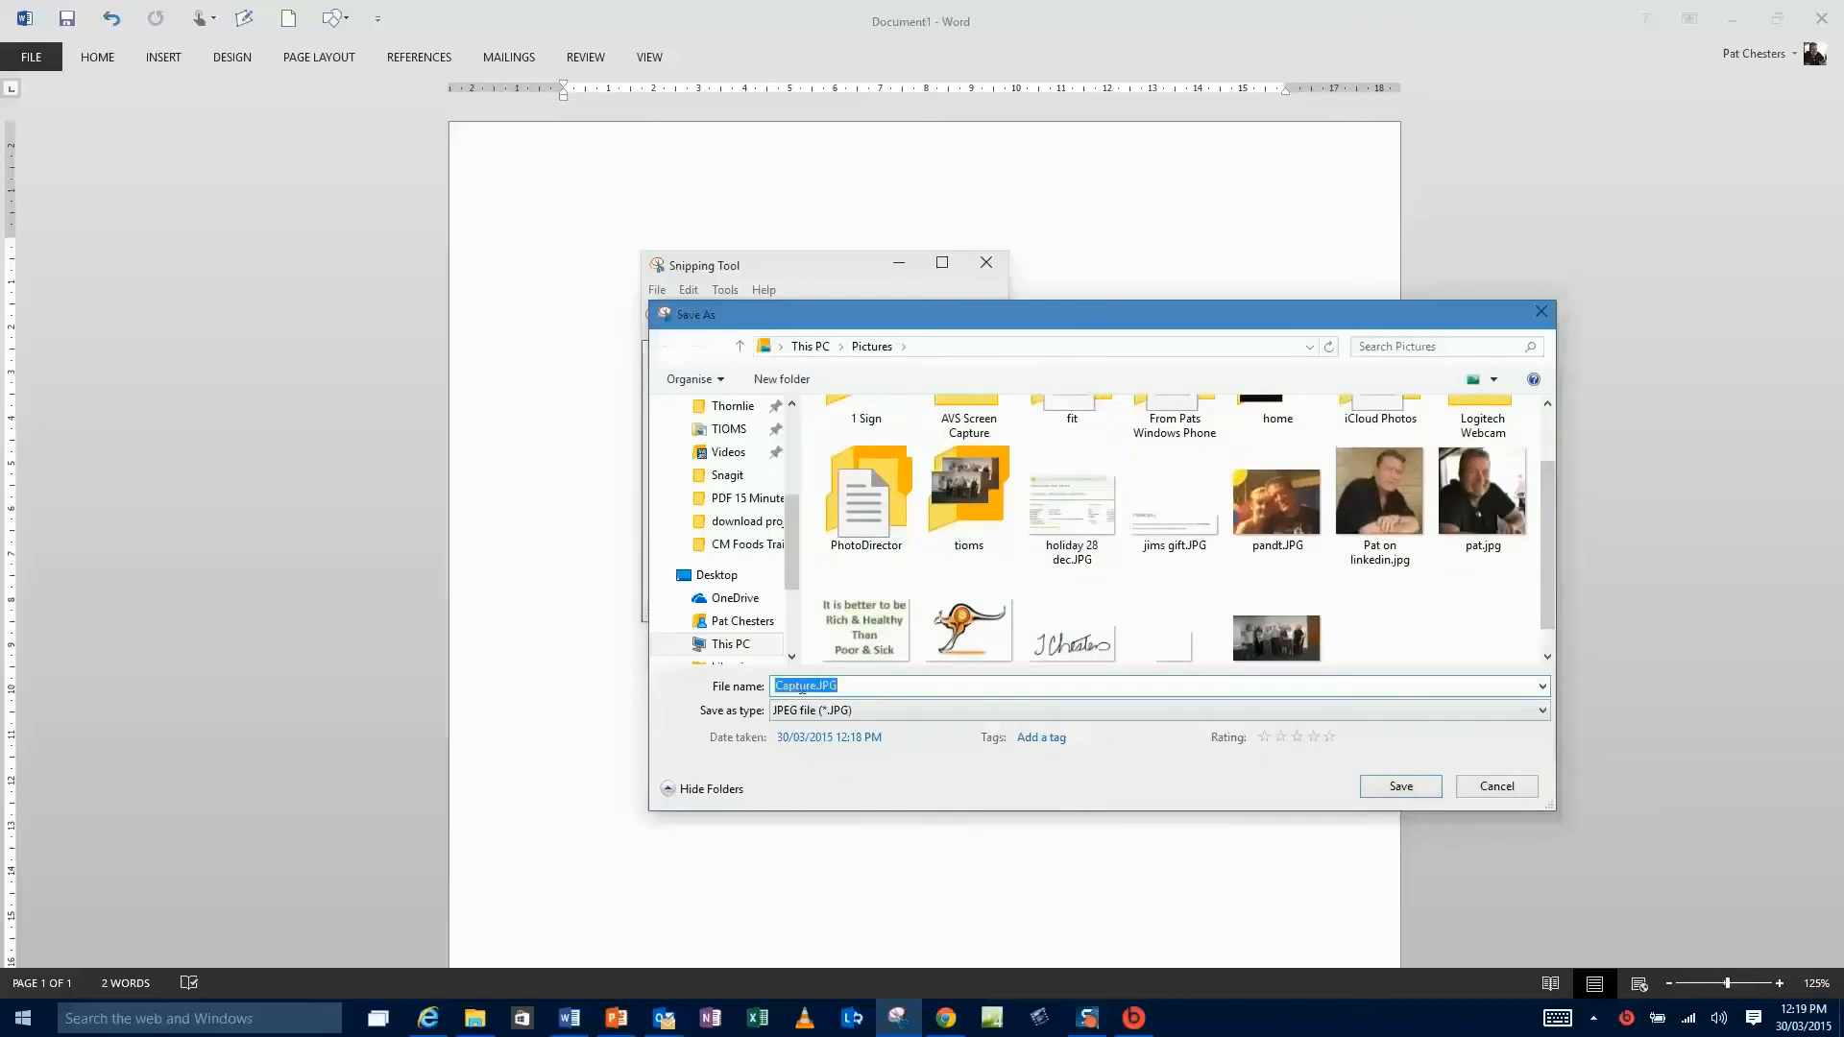
type("my signature")
left_click(1399, 788)
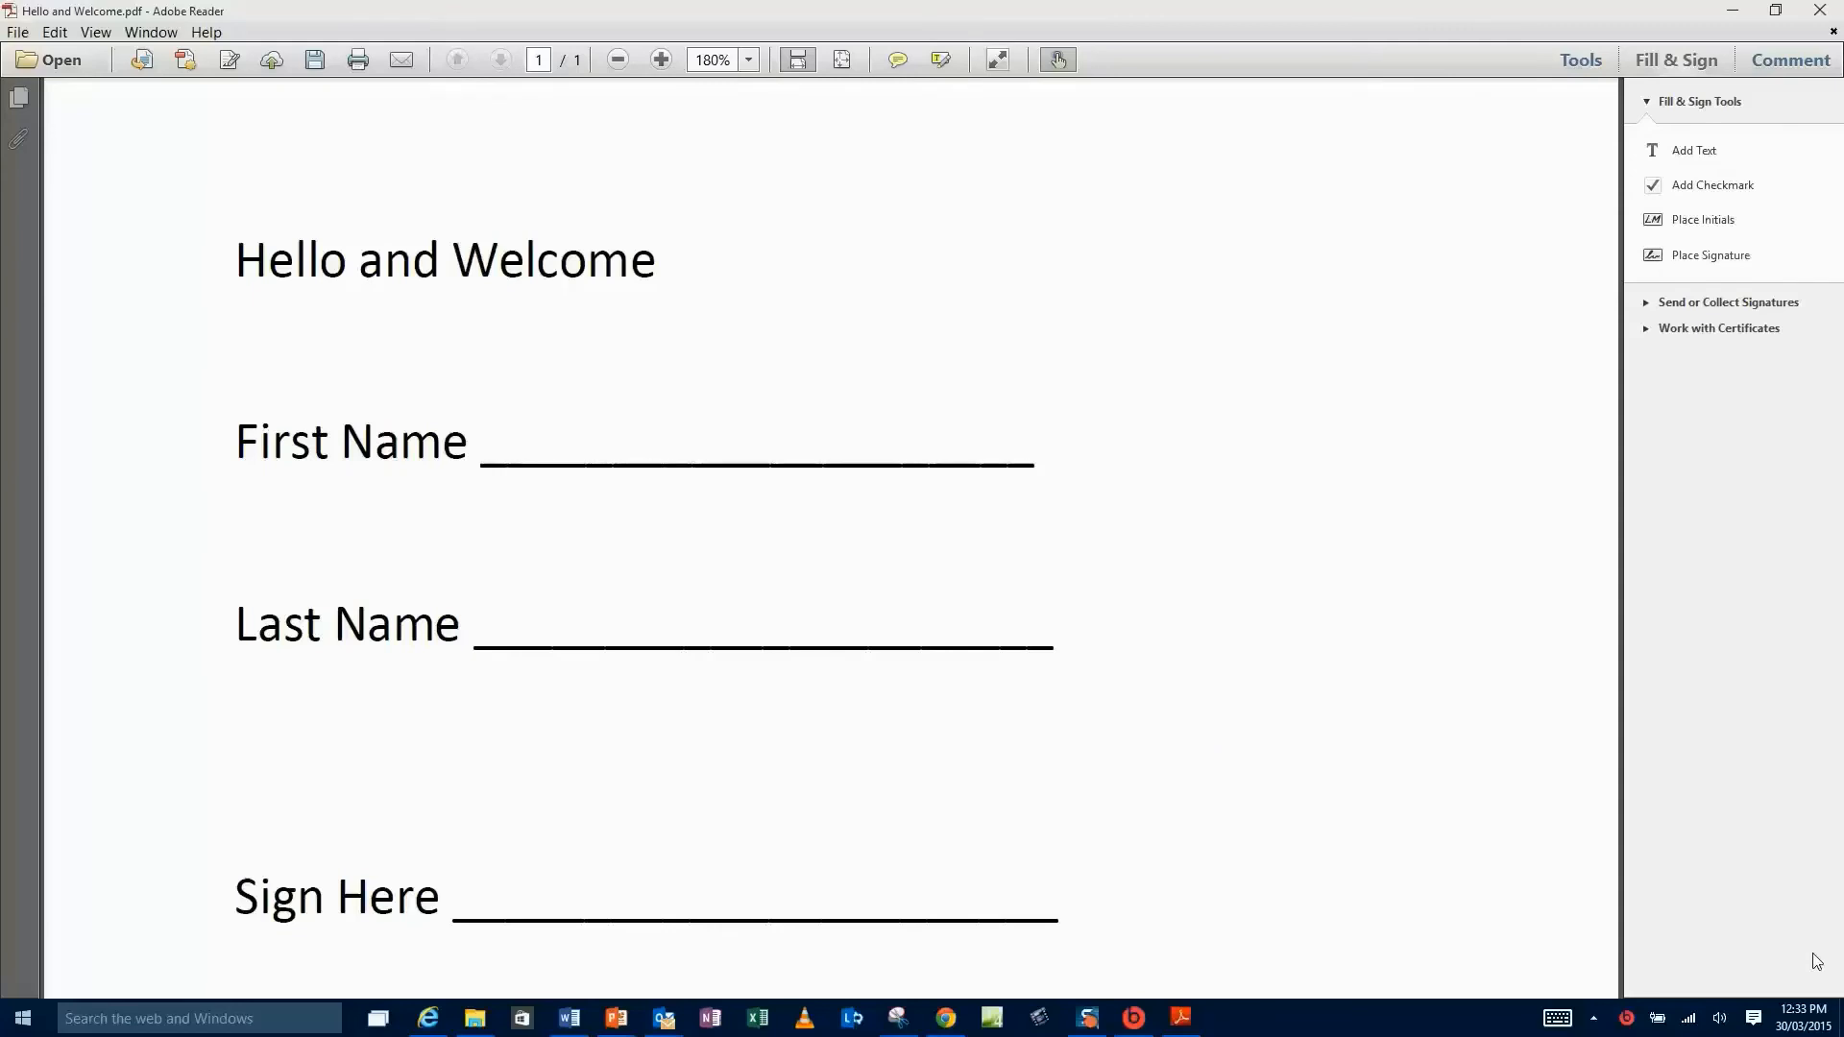
- Open Place Signature from the Fill & Sign pane for Hello and Welcome.pdf
left_click(1679, 61)
left_click(1678, 61)
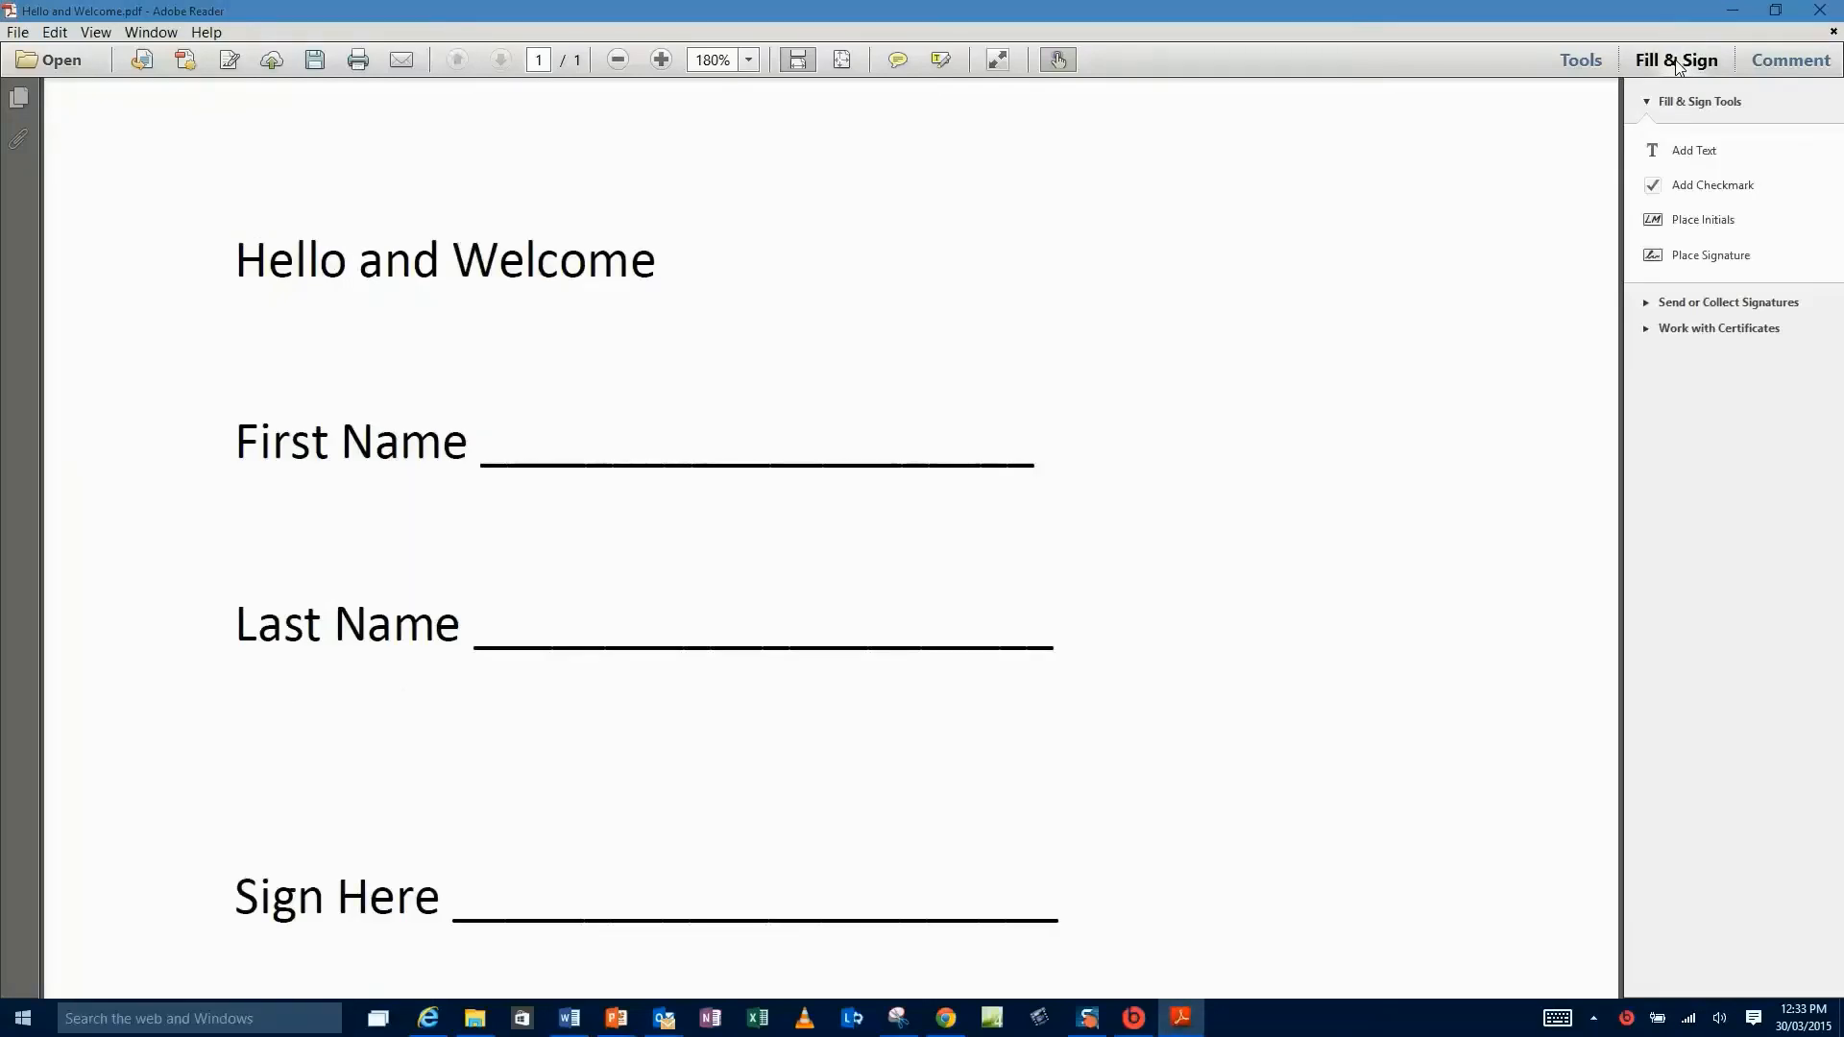
left_click(1729, 262)
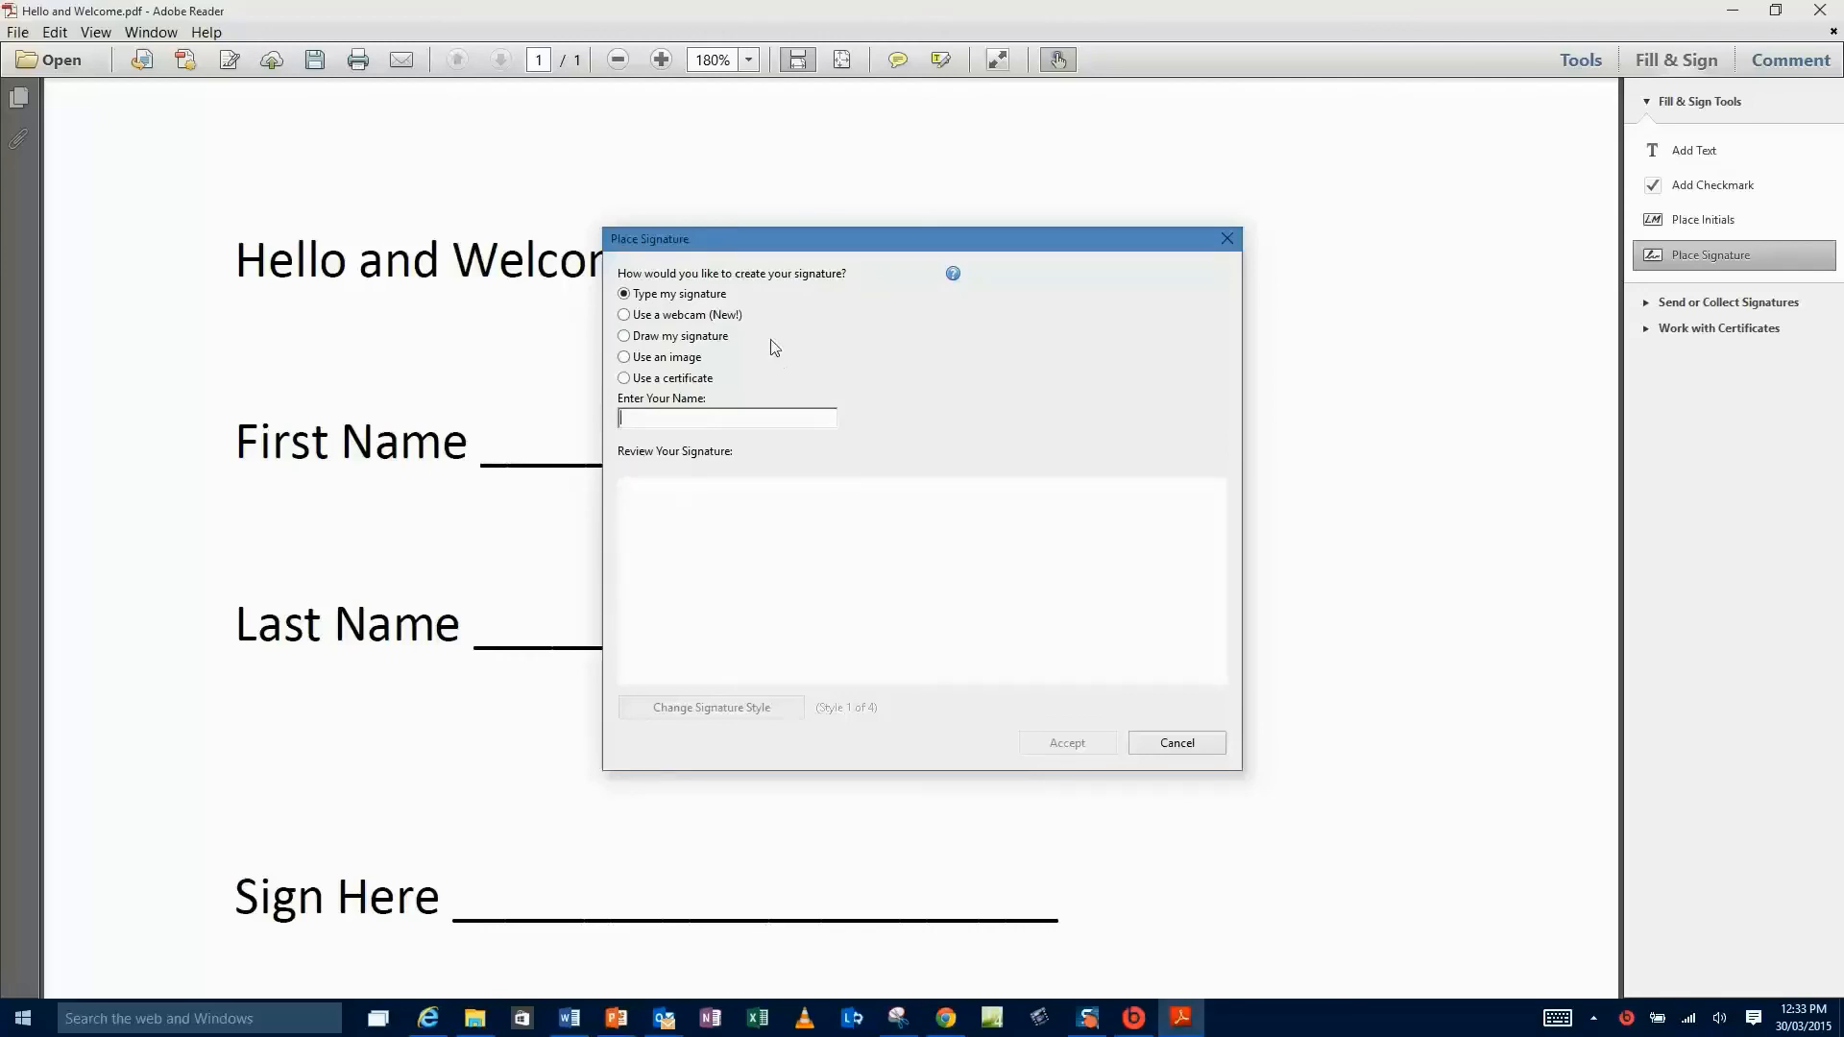
- Create the signature from the image my signature.JPG and accept it
left_click(635, 358)
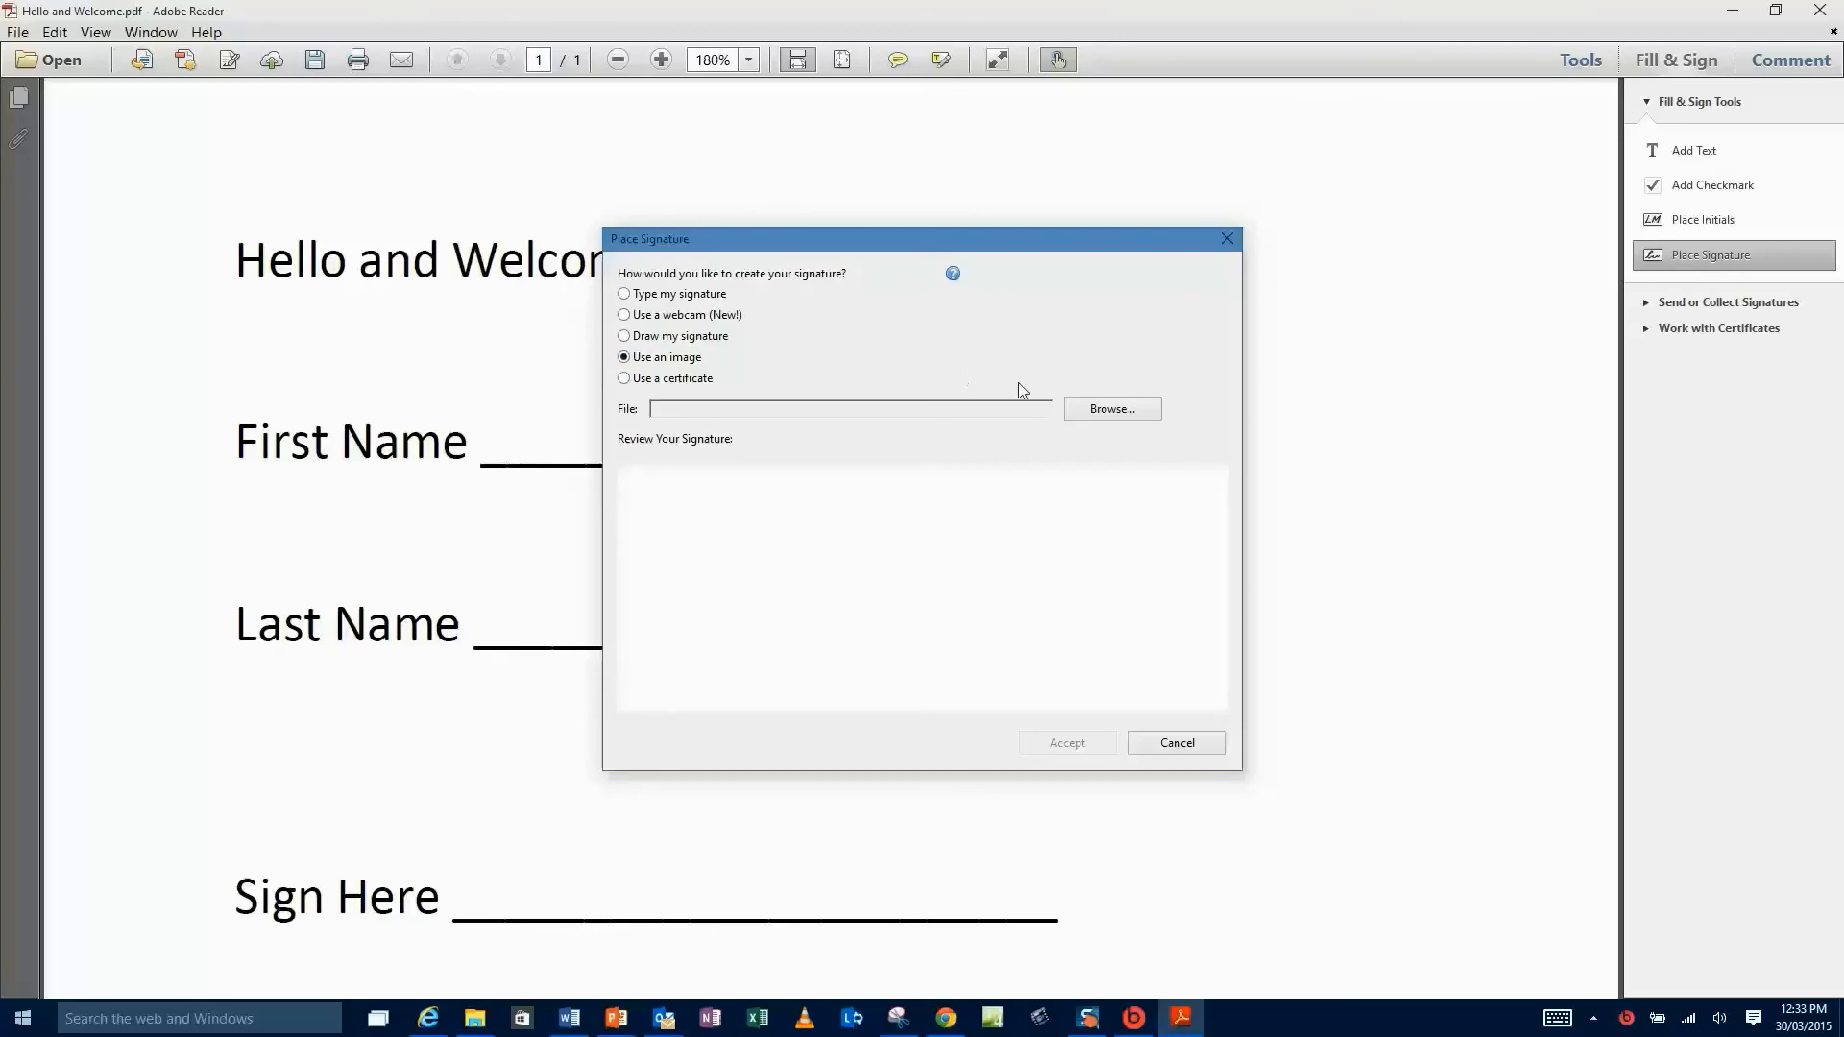
left_click(1095, 410)
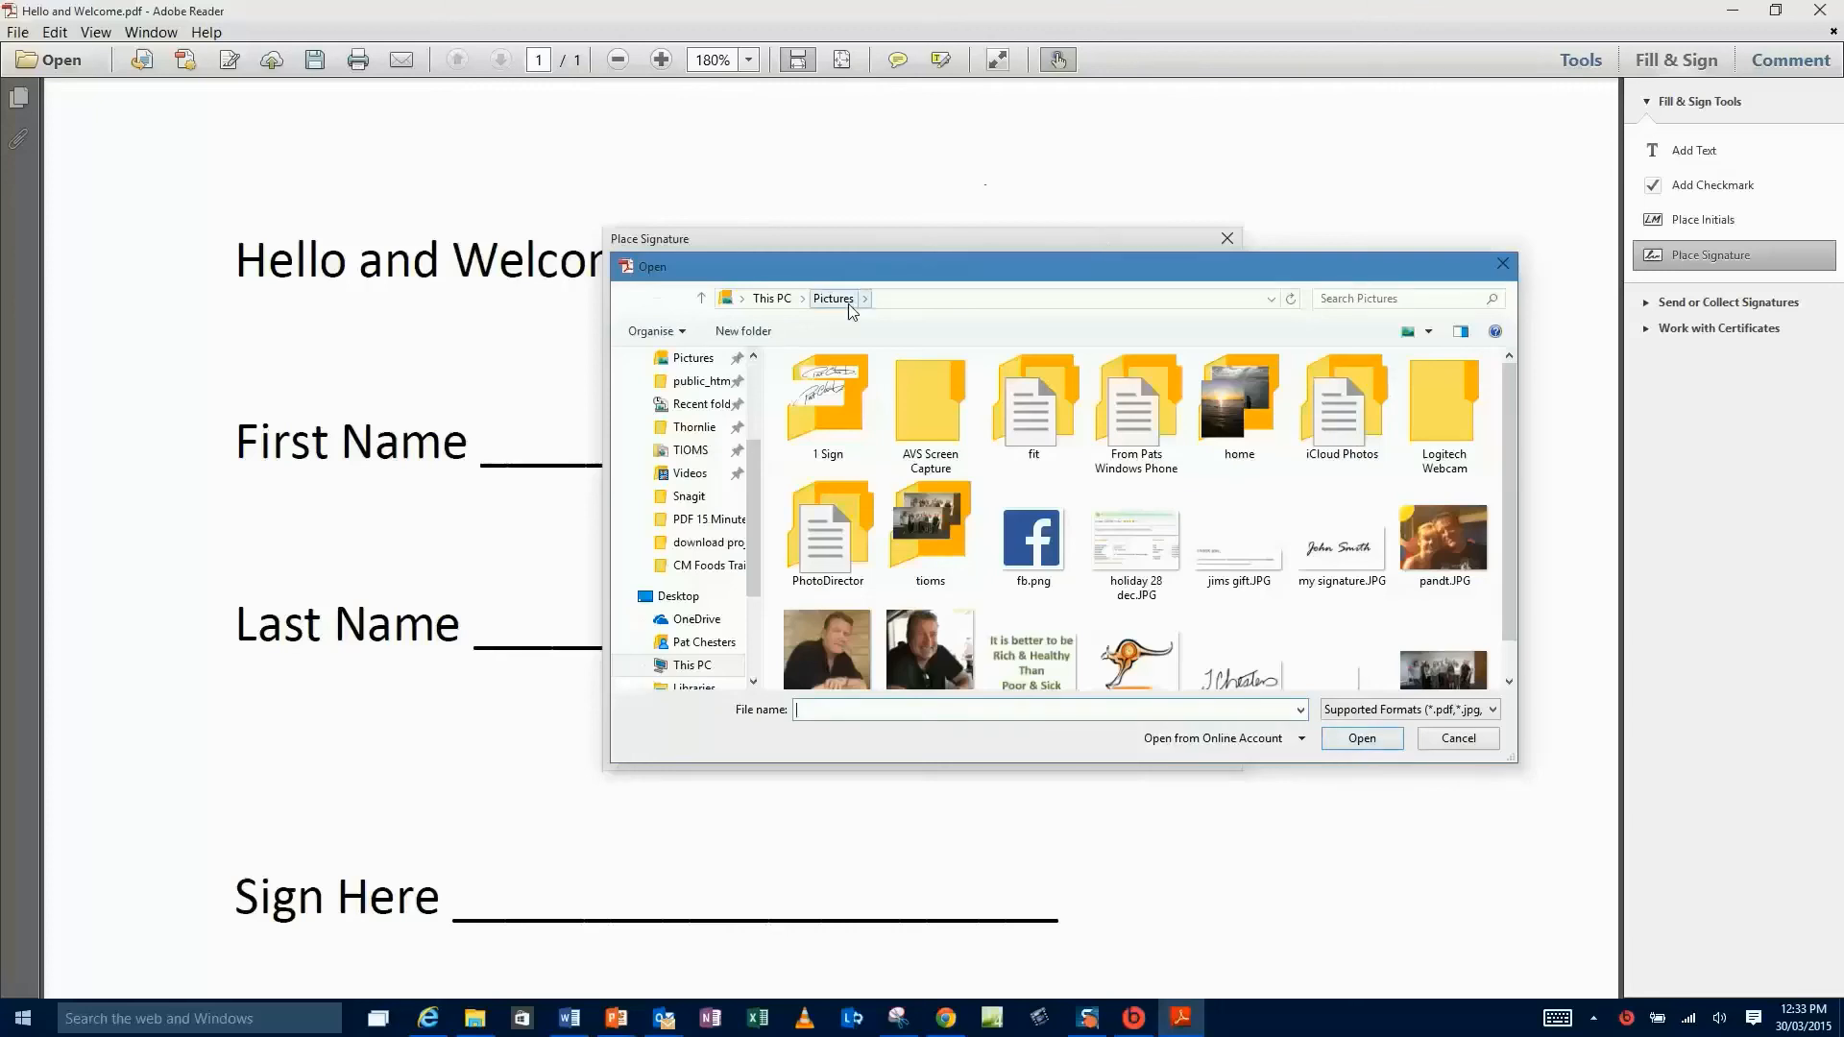
left_click(1340, 577)
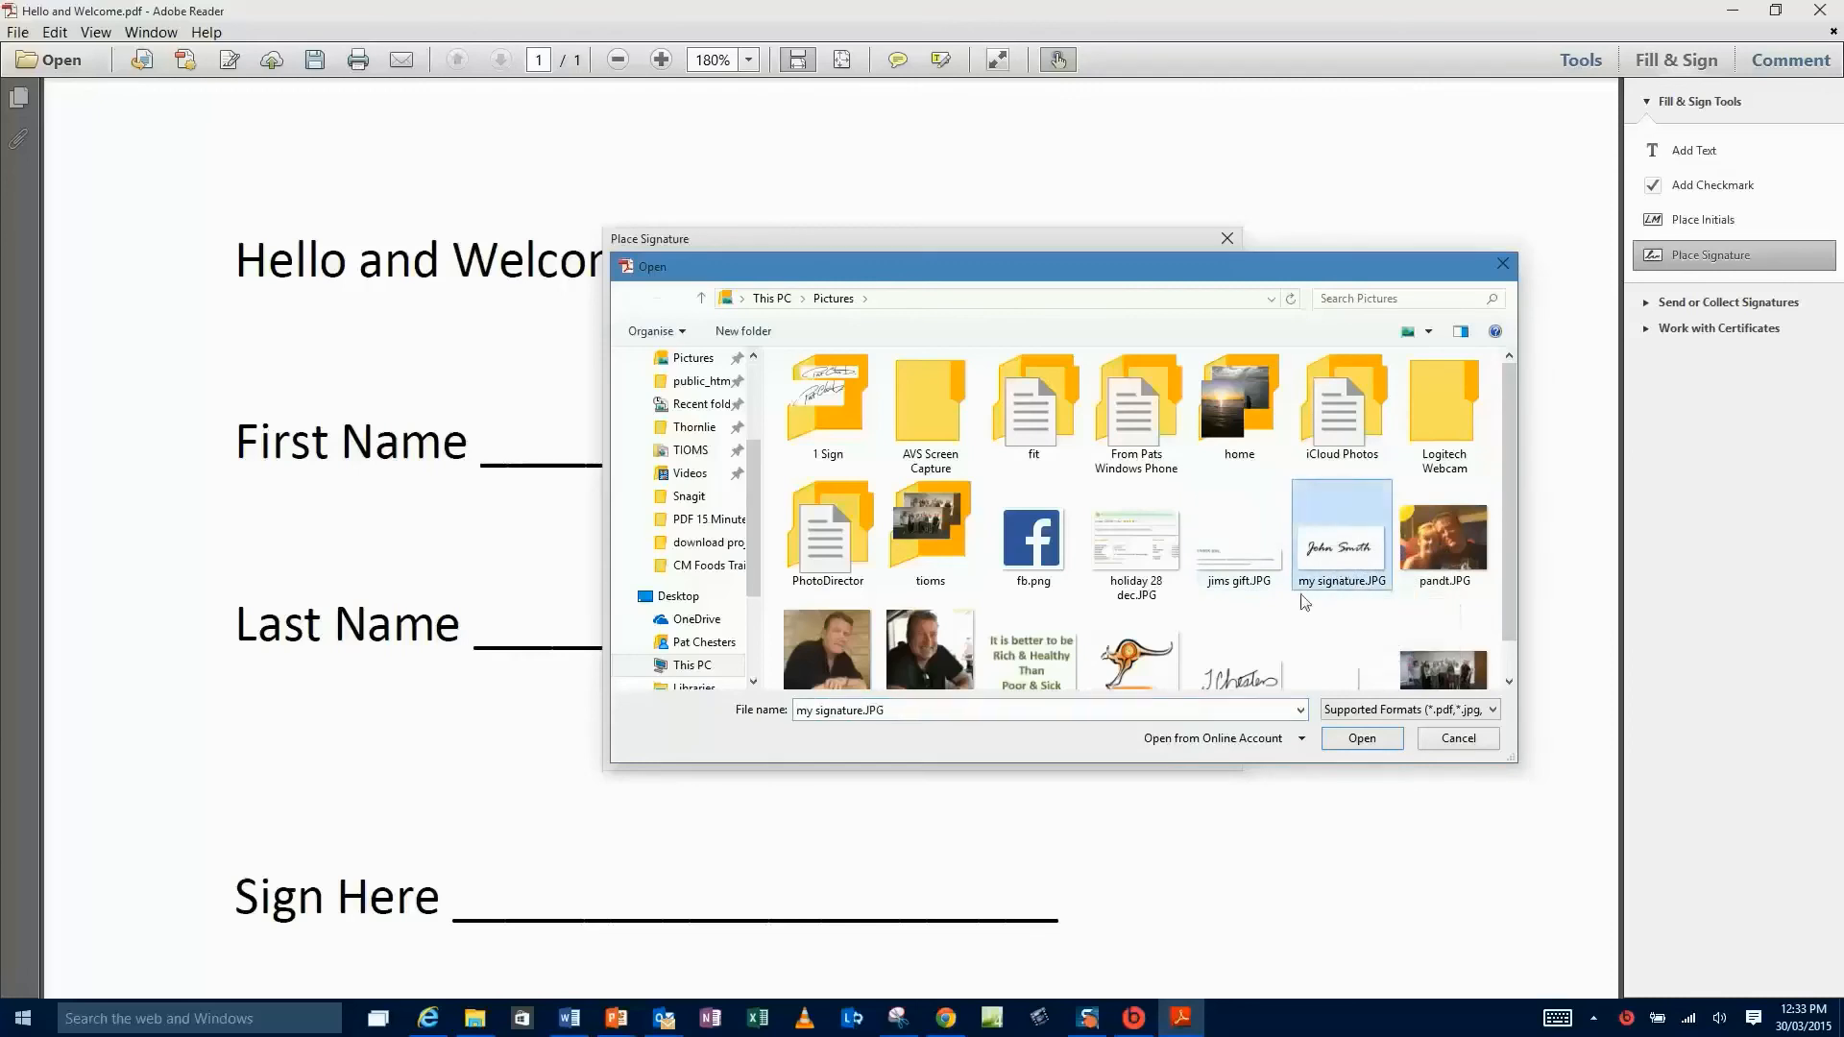
left_click(1361, 737)
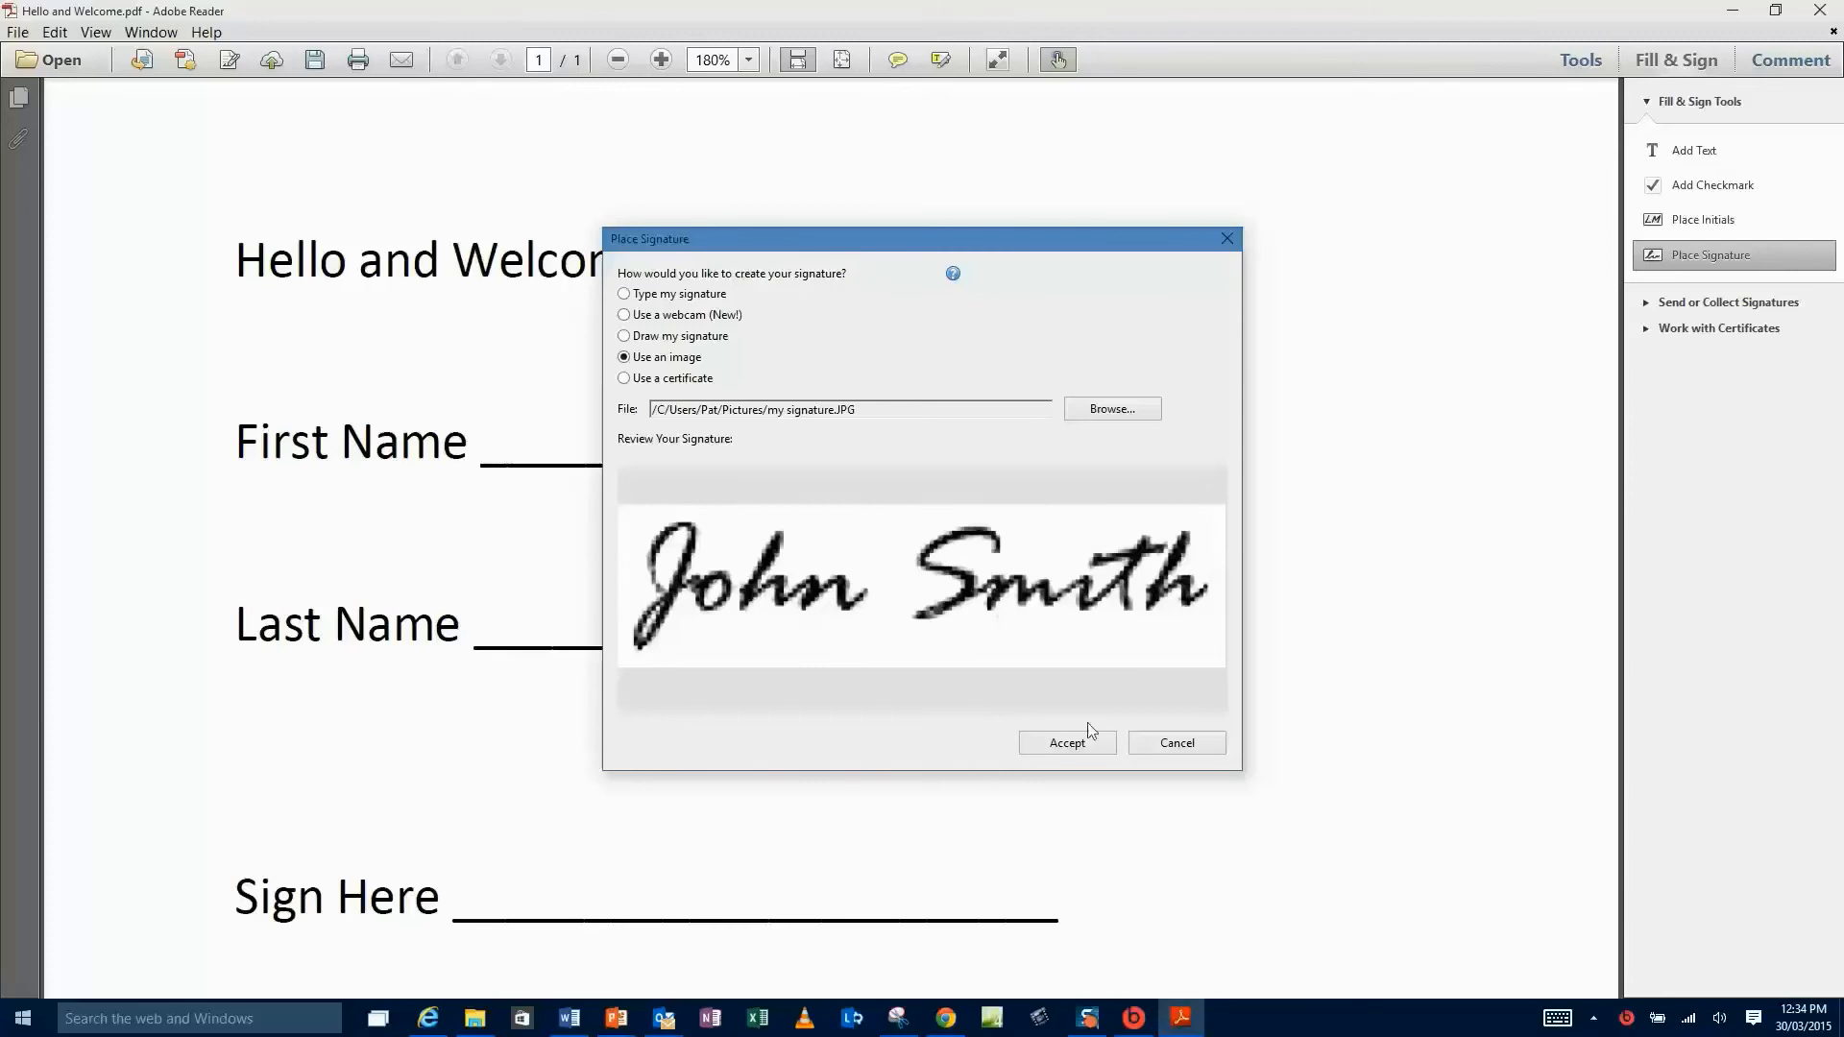
left_click(1066, 743)
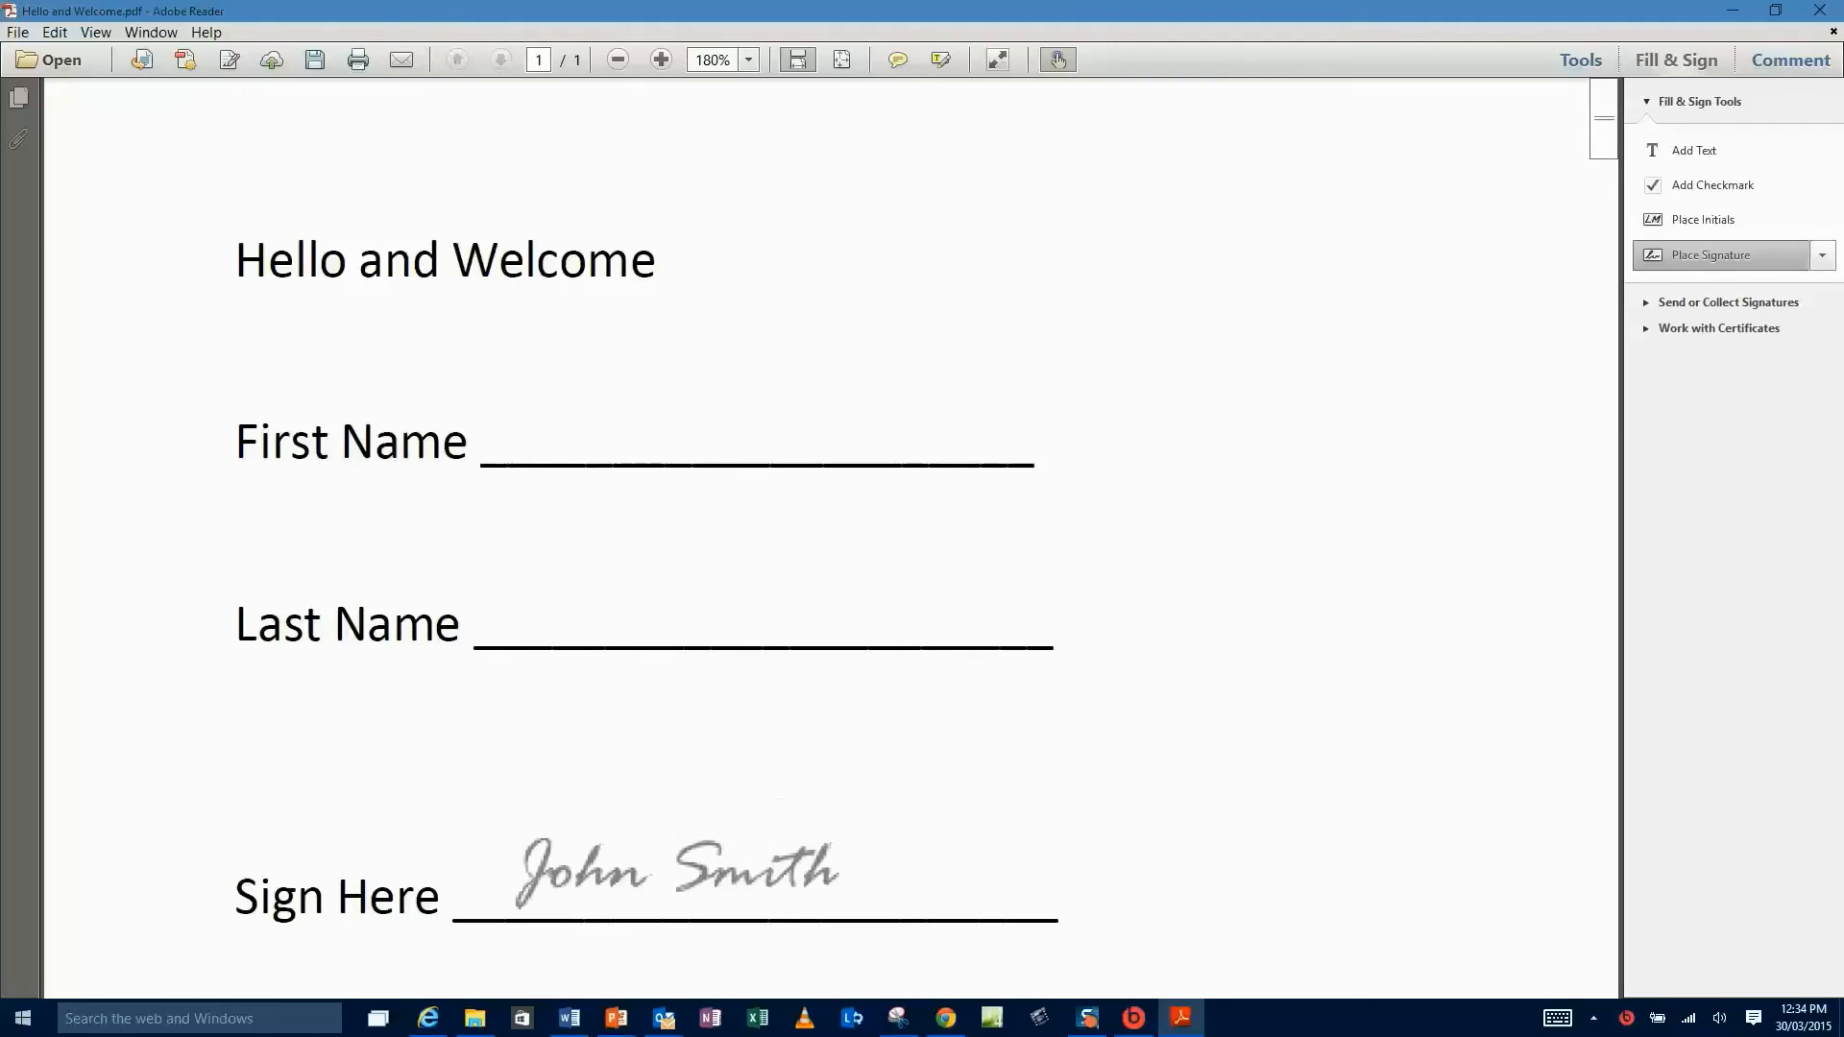
- Place the image signature on the Sign Here line and shrink it to fit
left_click(676, 872)
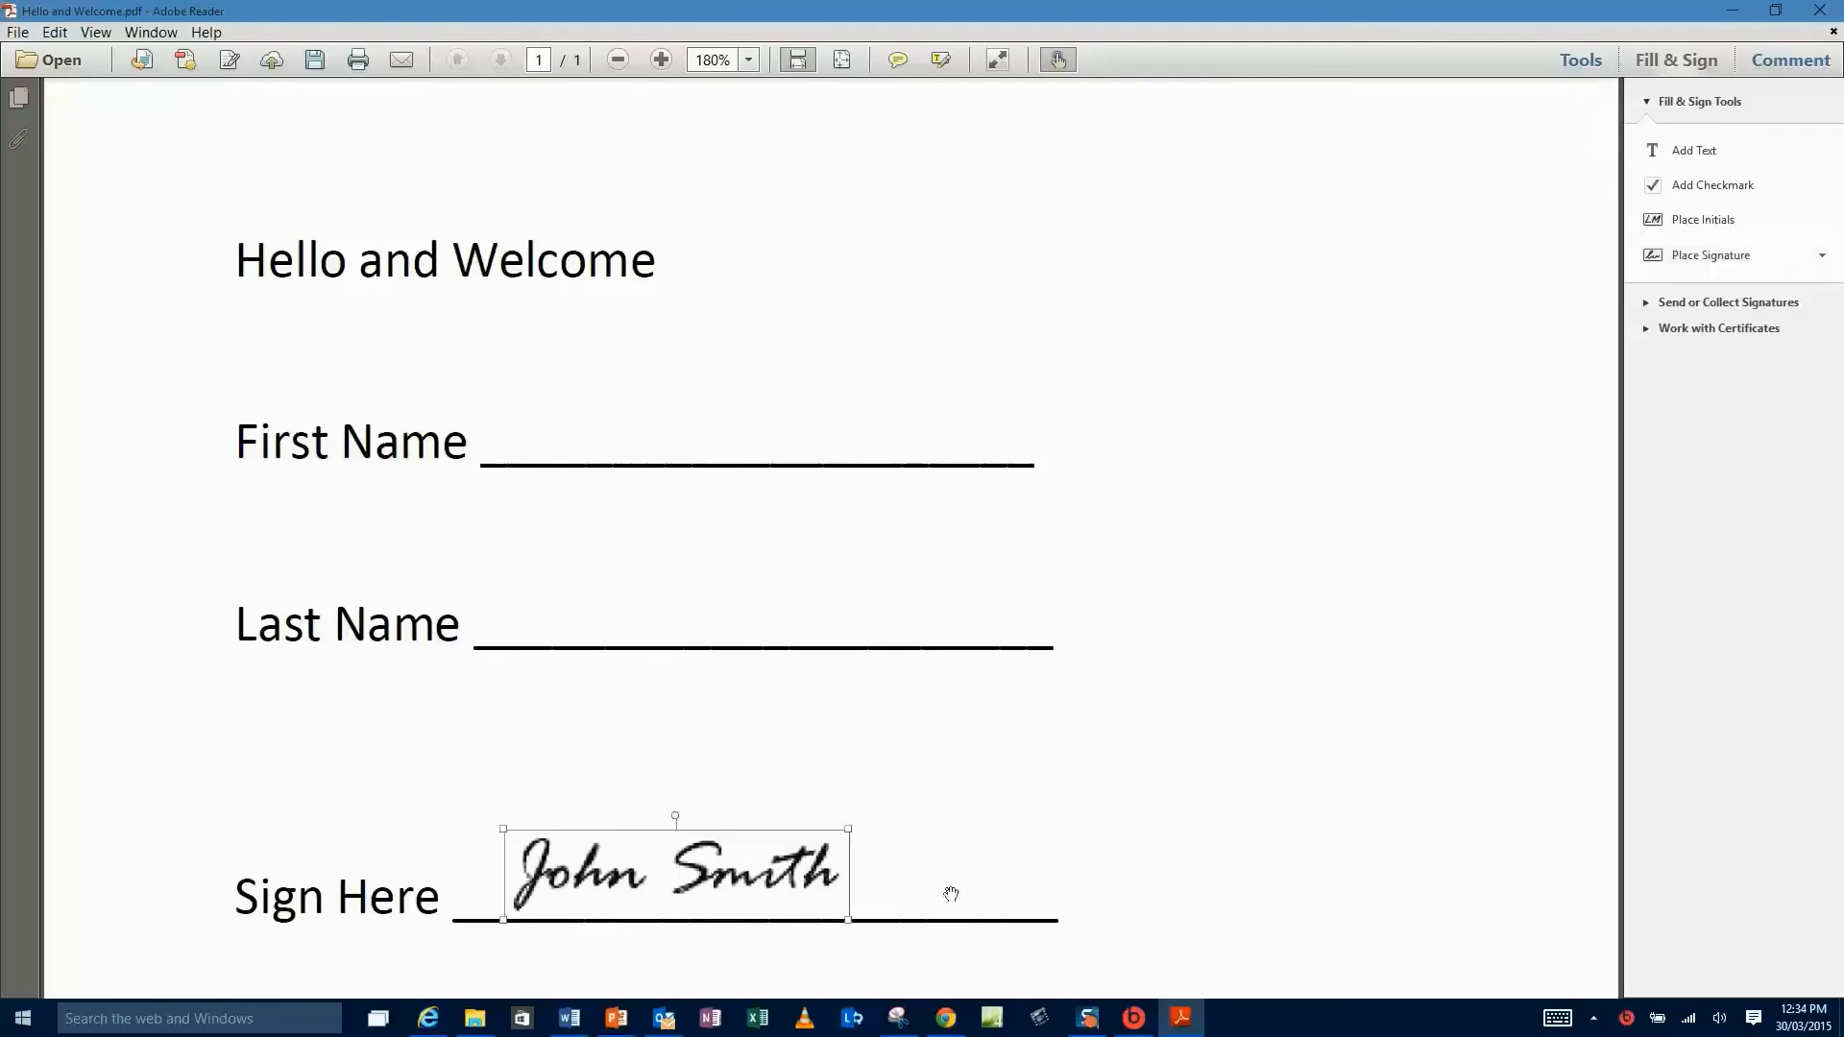
left_click_drag(848, 828, 793, 845)
left_click(1018, 840)
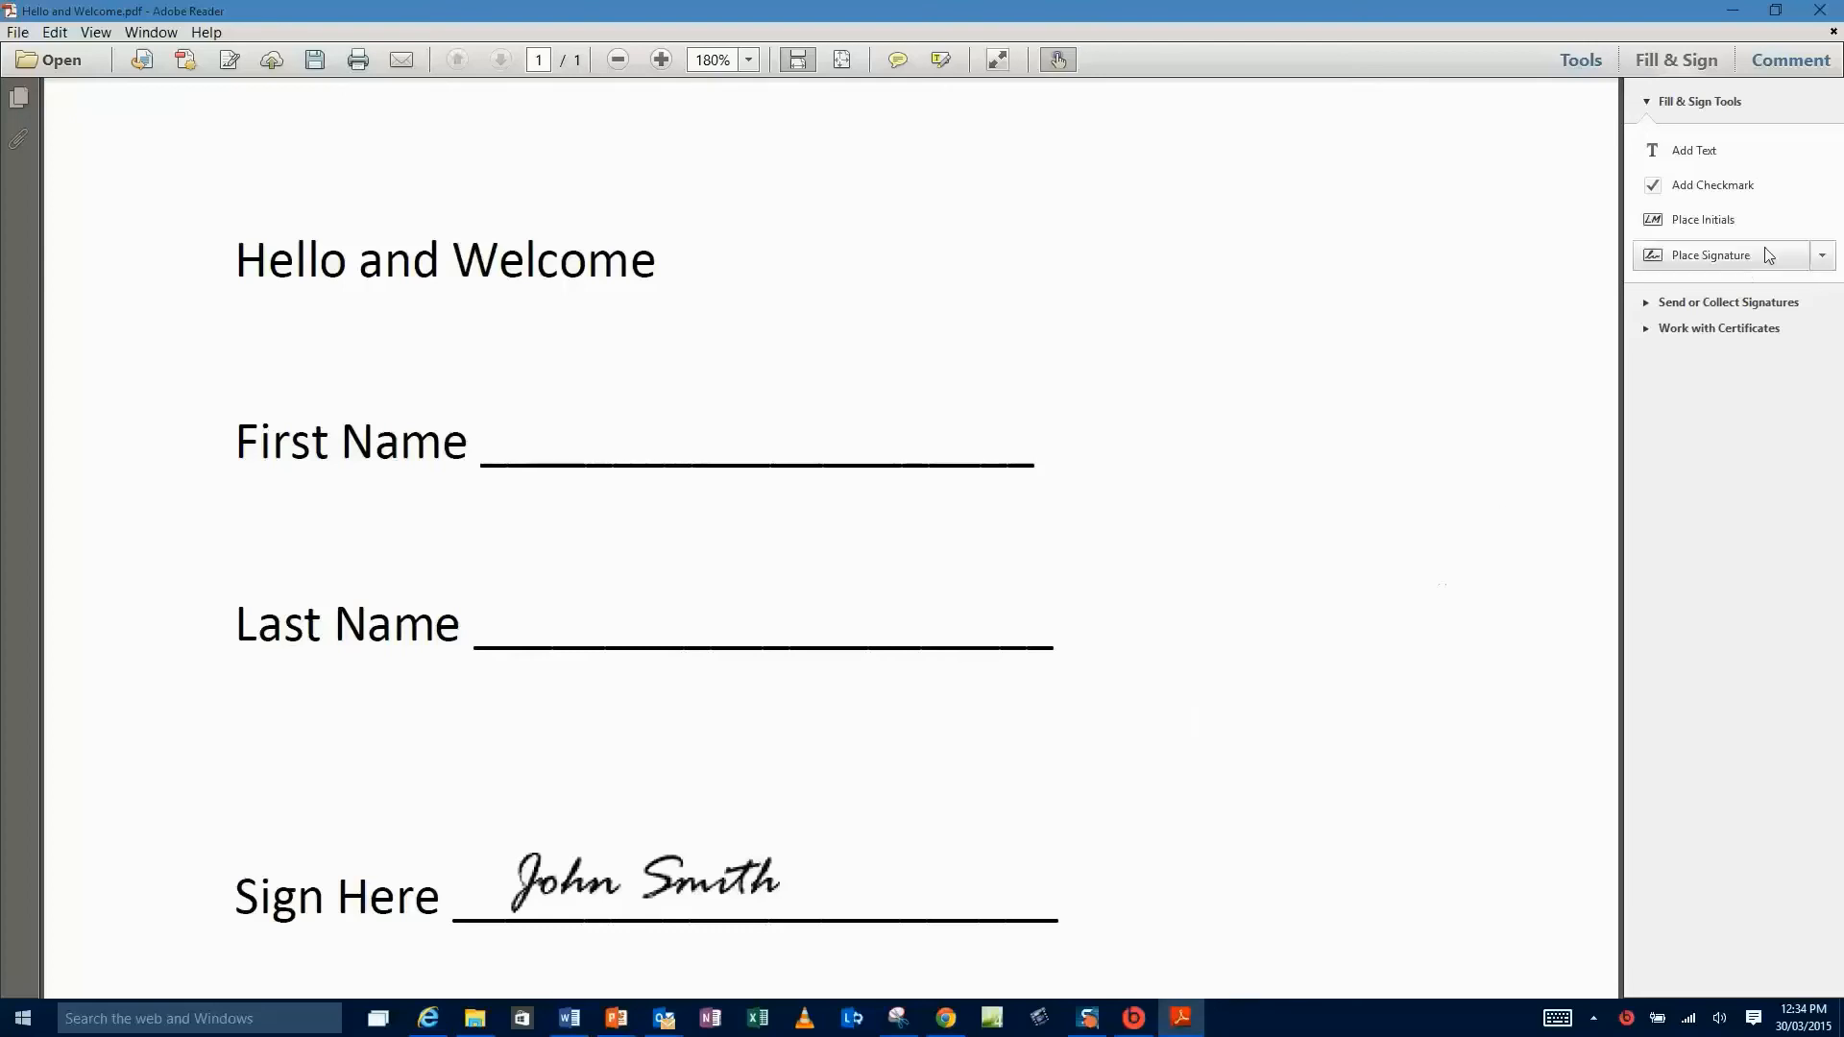
- Place extra signature copies on the First Name and Last Name lines
left_click(1822, 256)
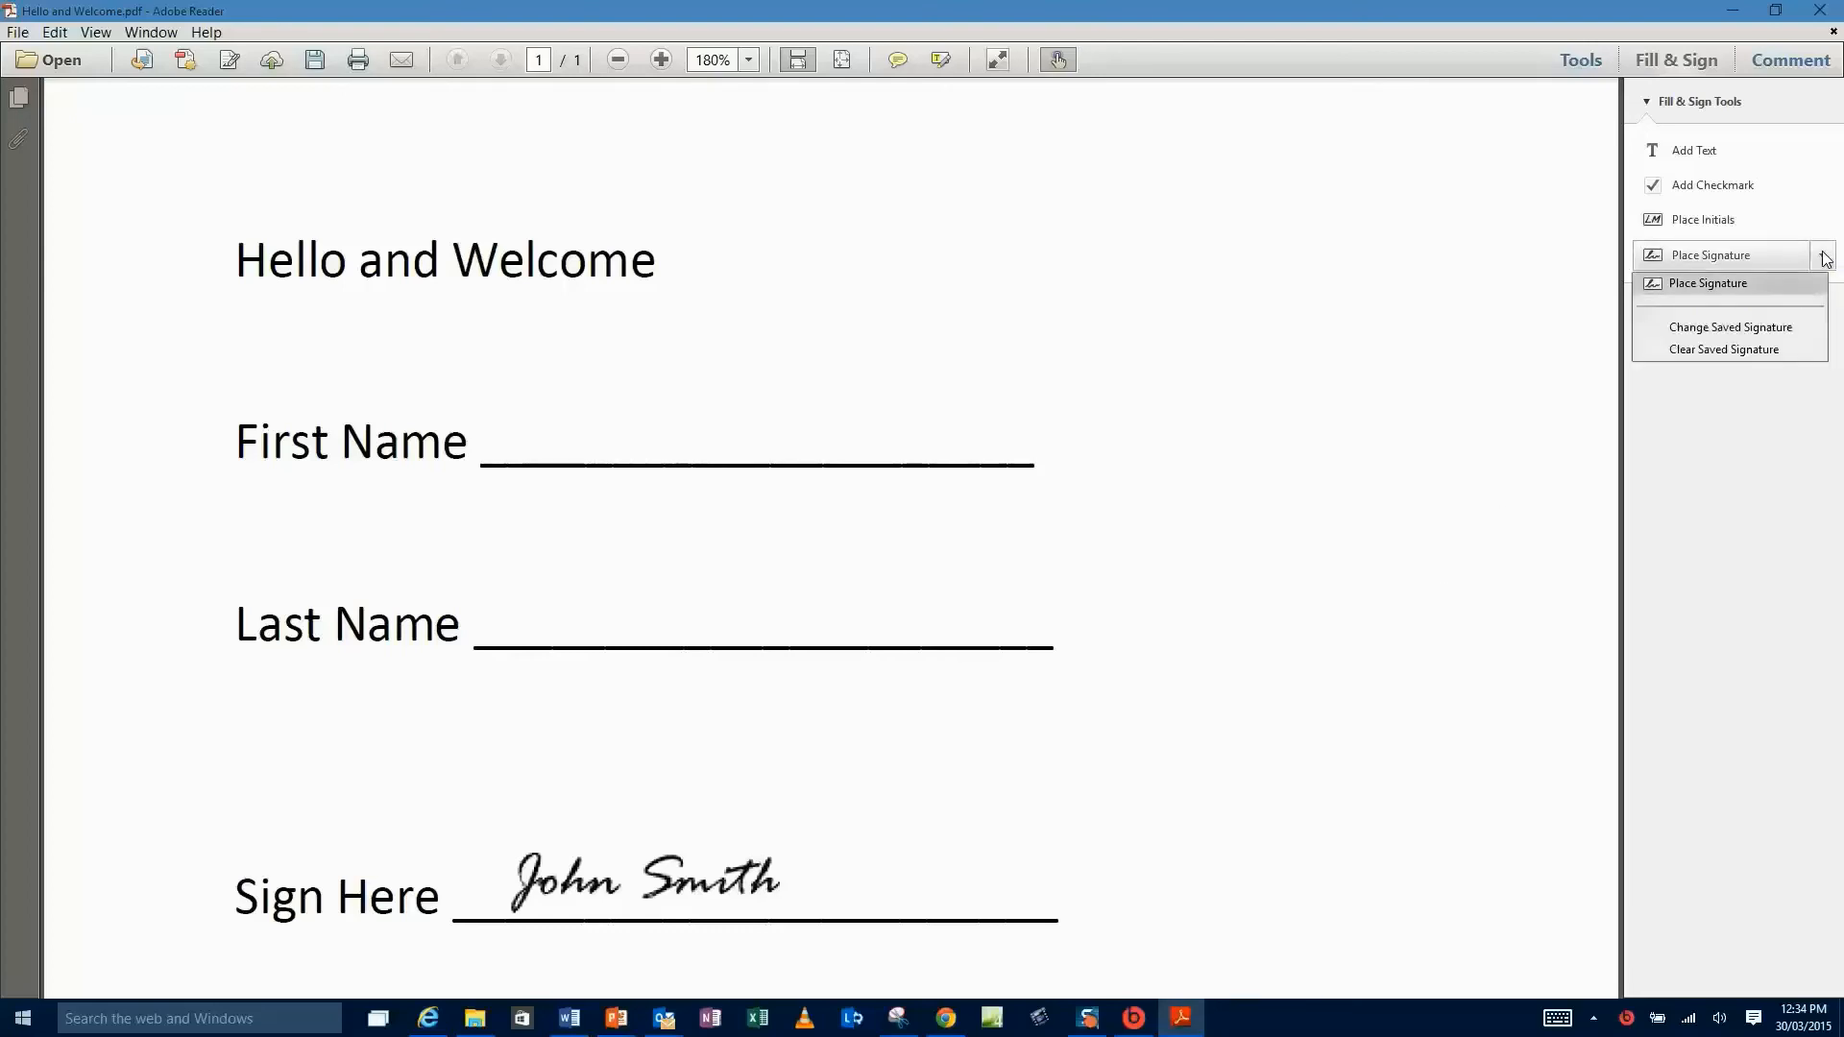
left_click(1707, 282)
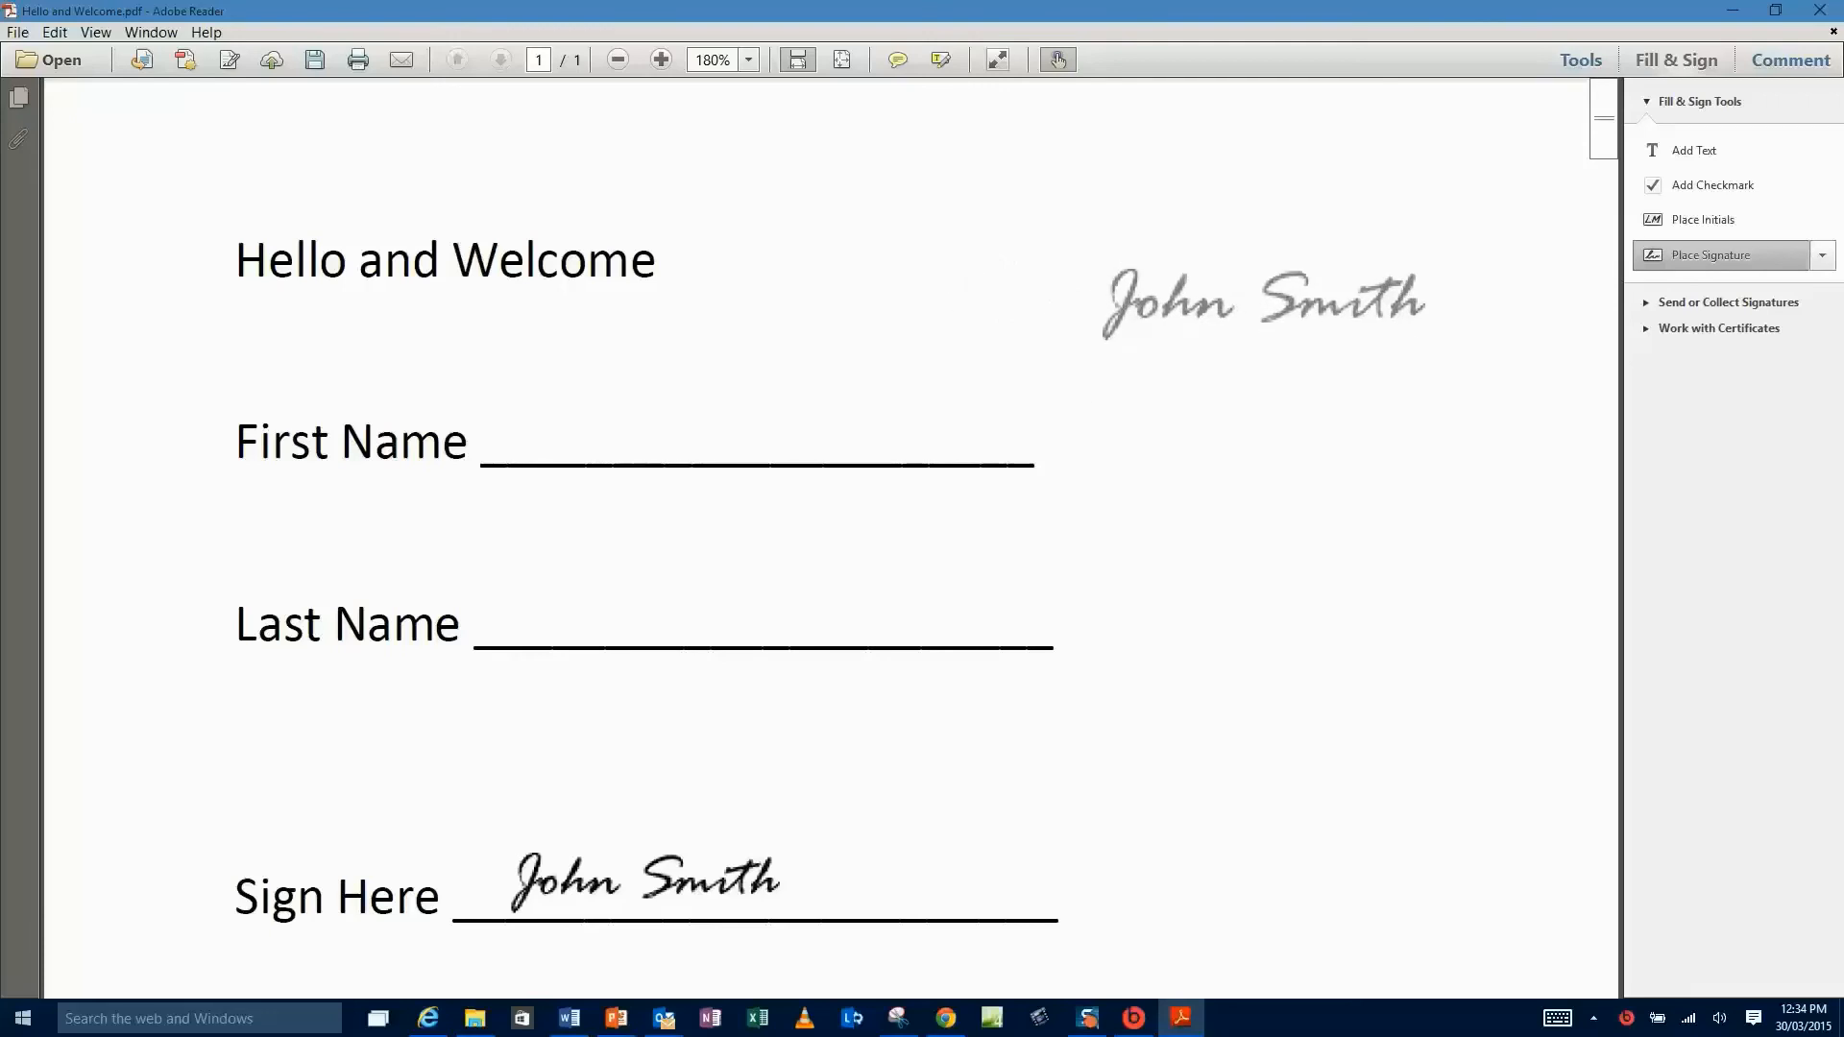
left_click(694, 415)
left_click(1682, 266)
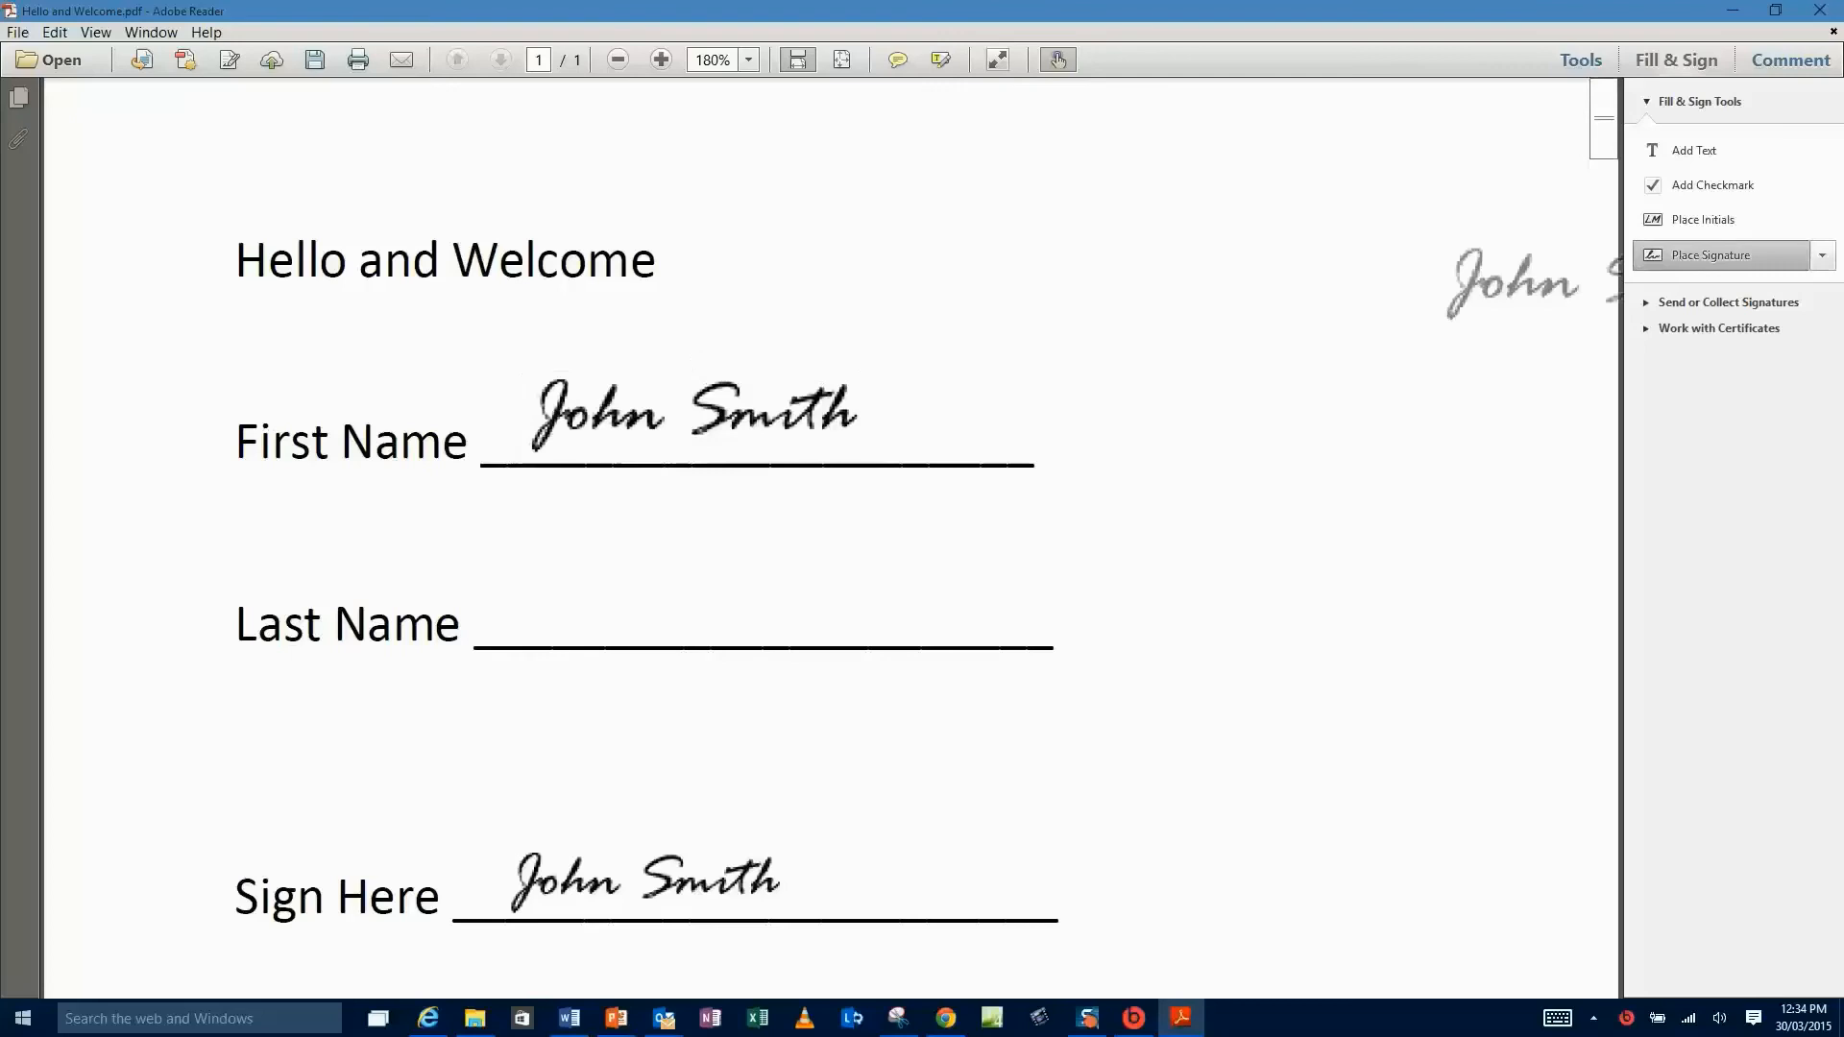
left_click(699, 597)
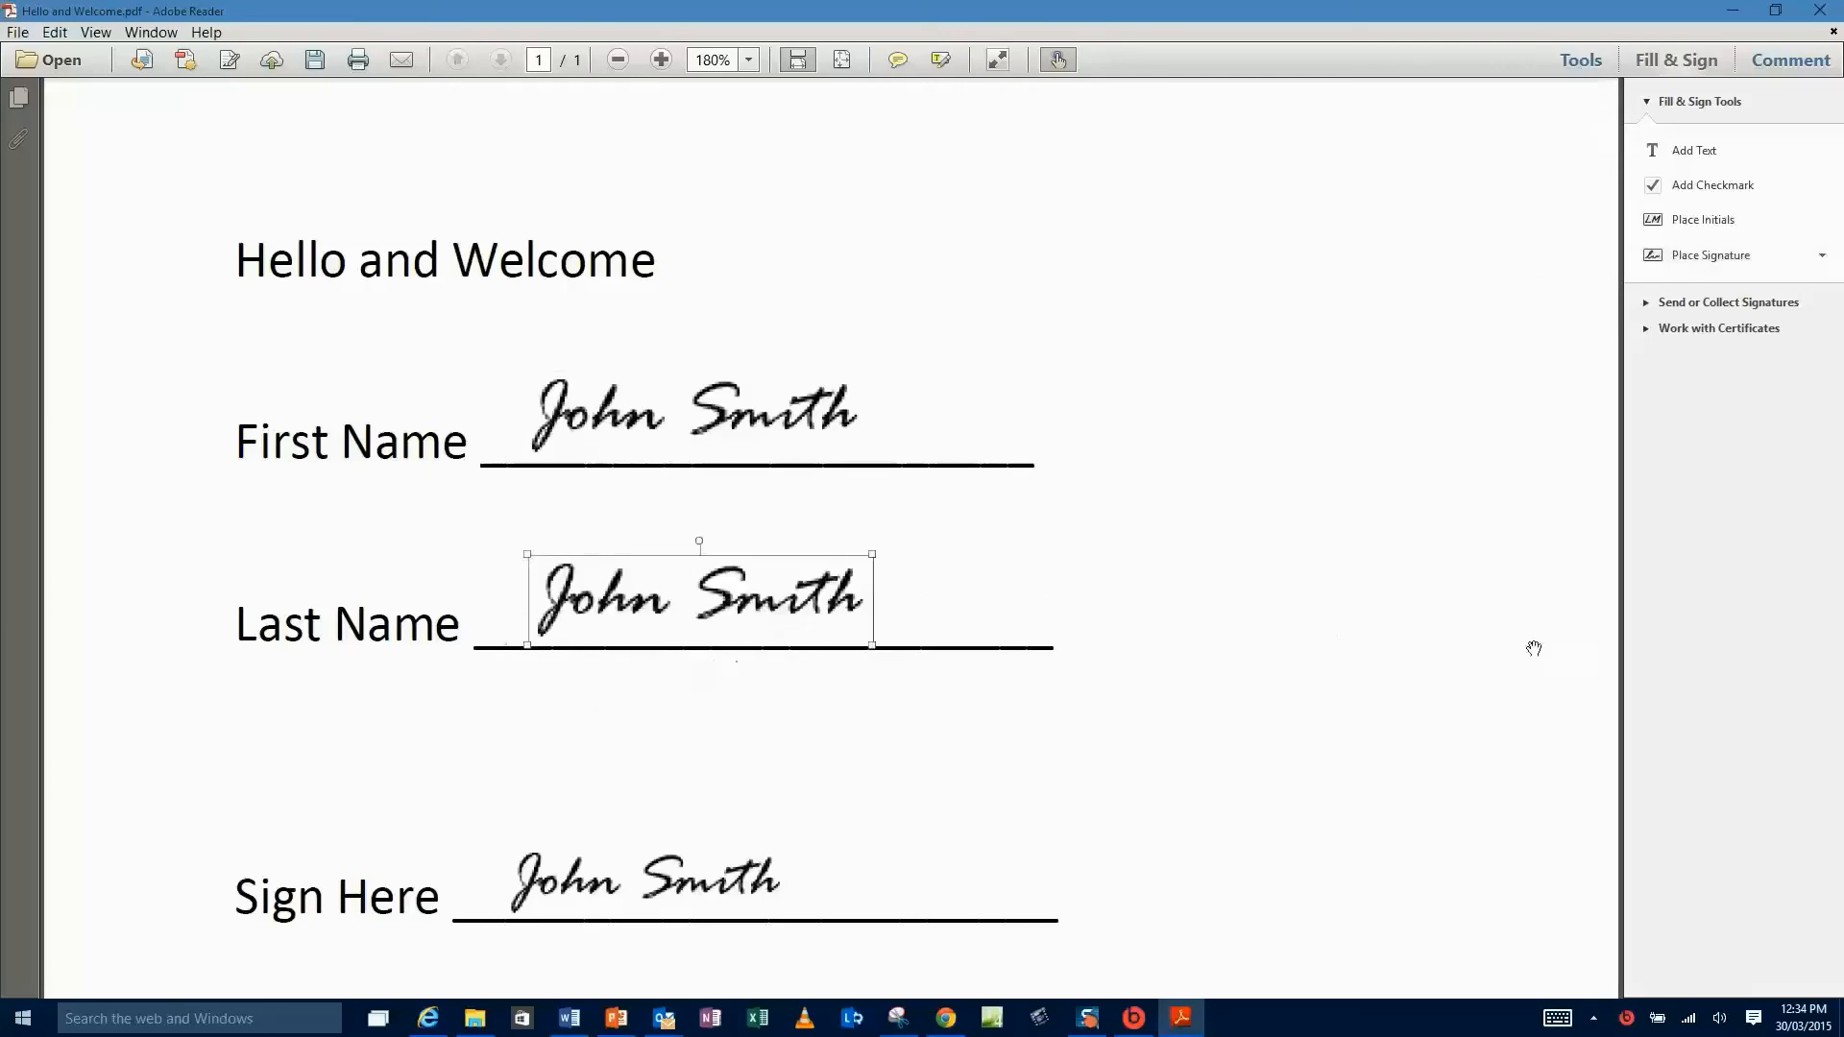
left_click(1400, 650)
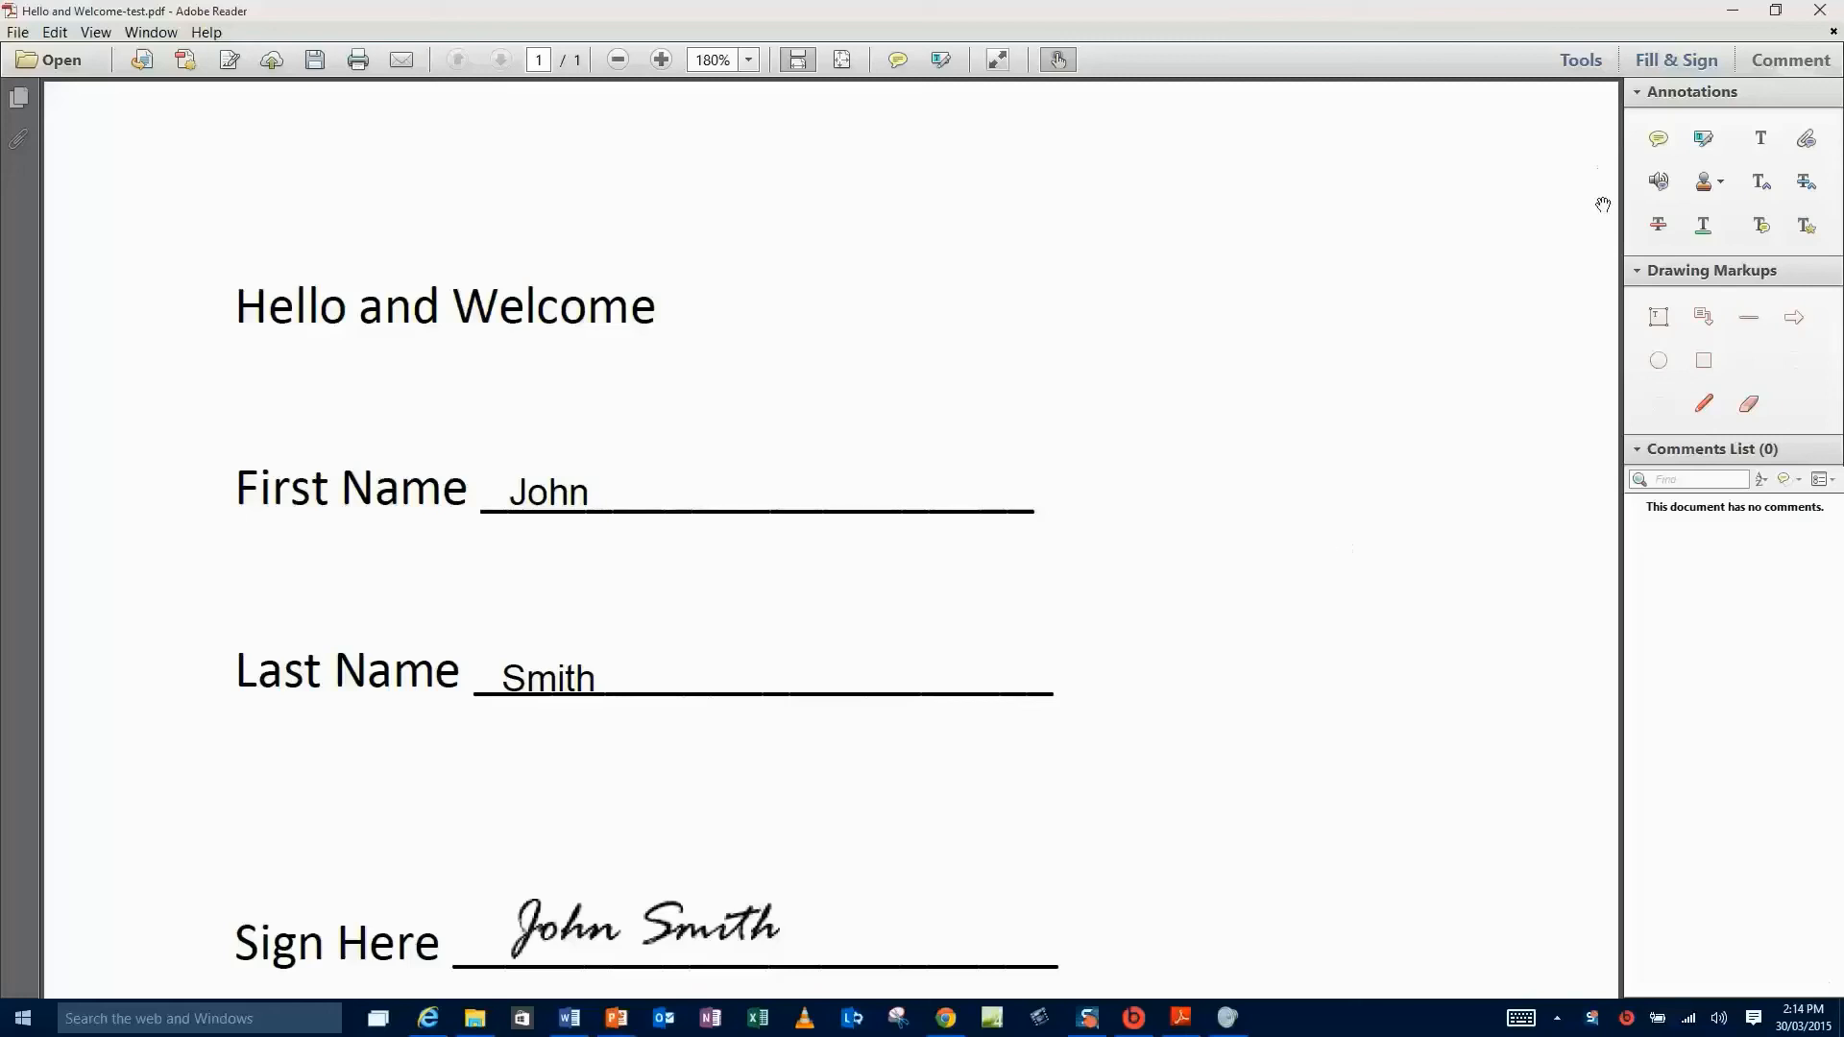
left_click(1658, 140)
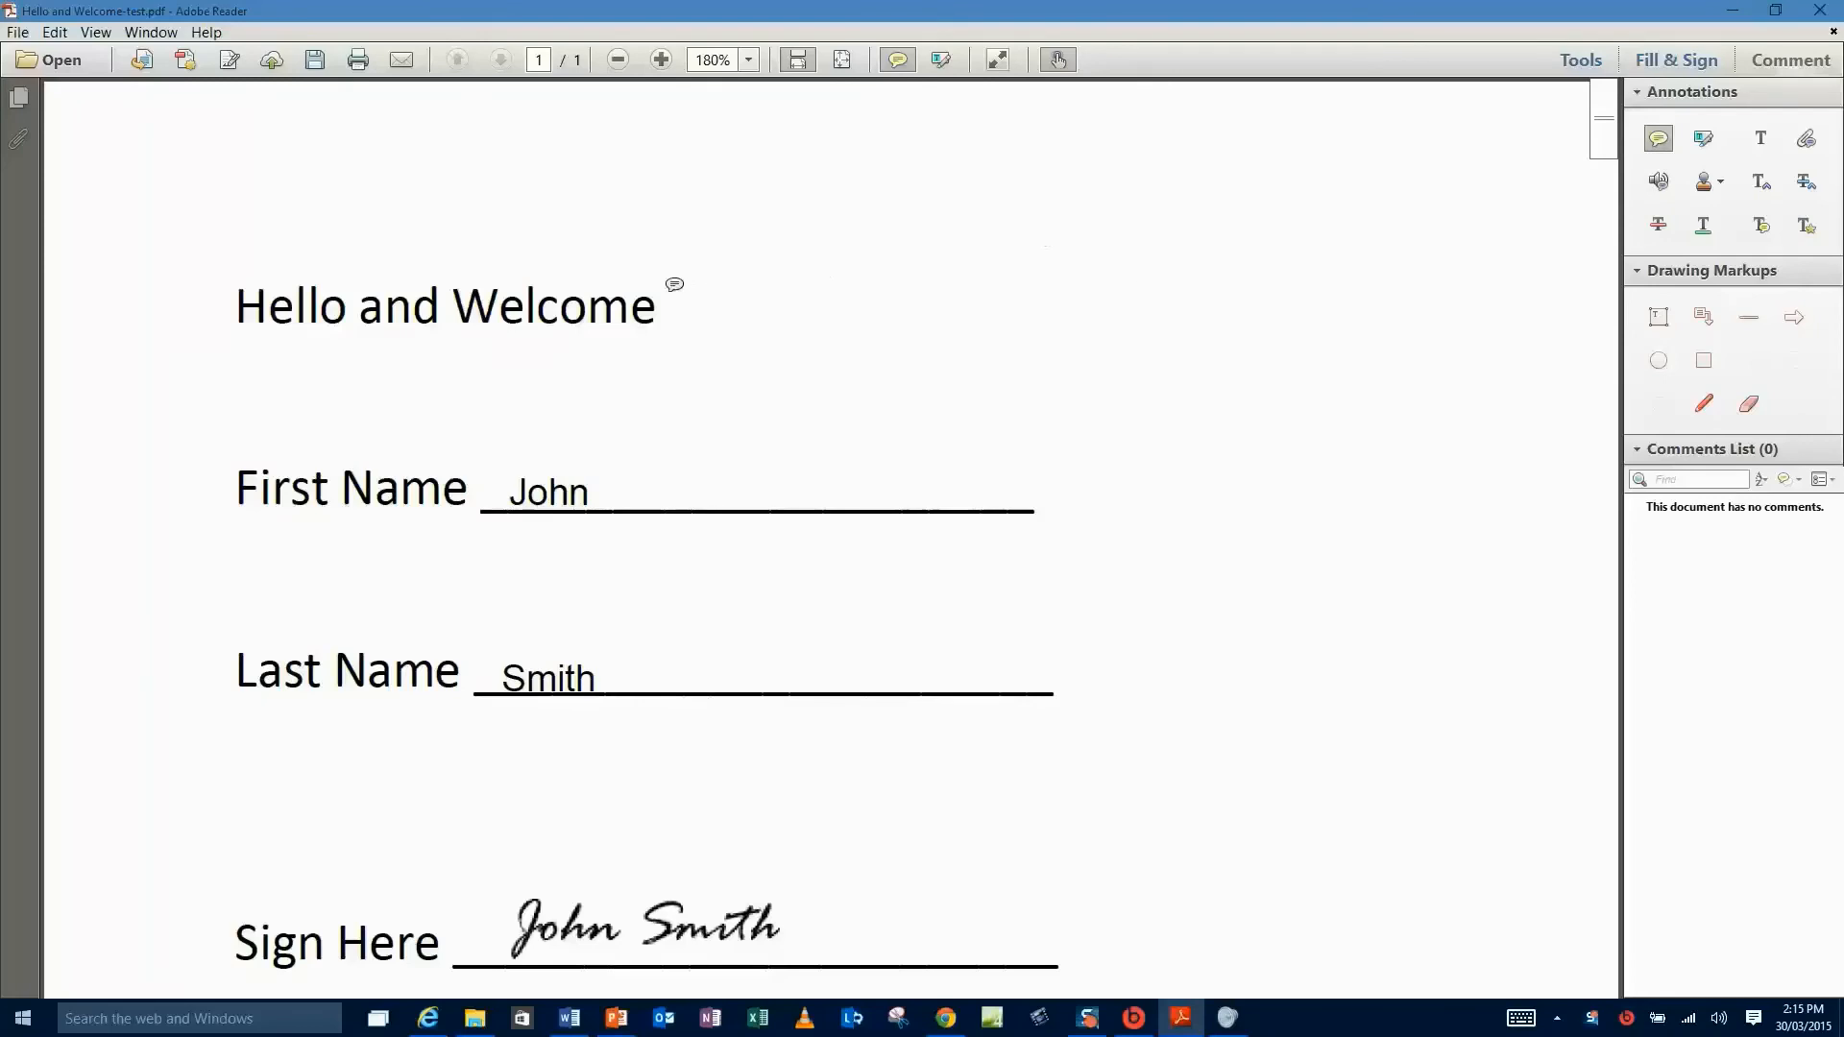
left_click(662, 295)
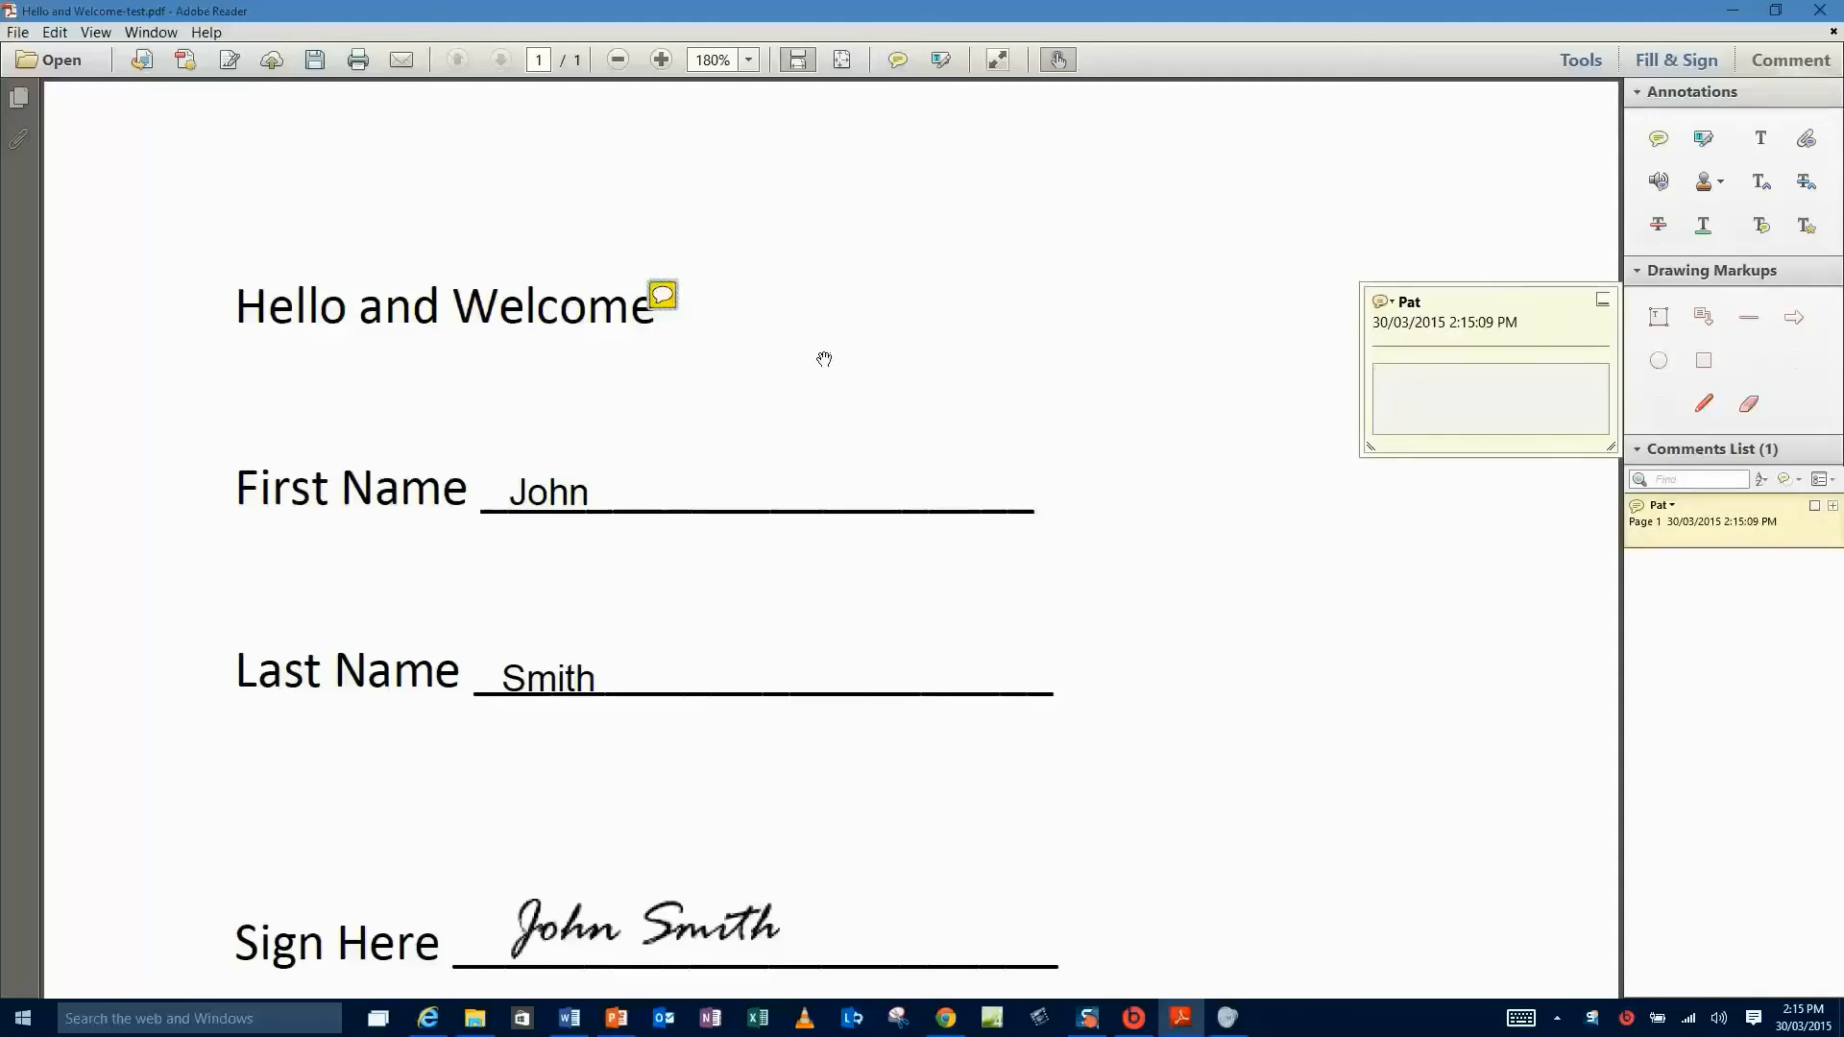
left_click(1421, 400)
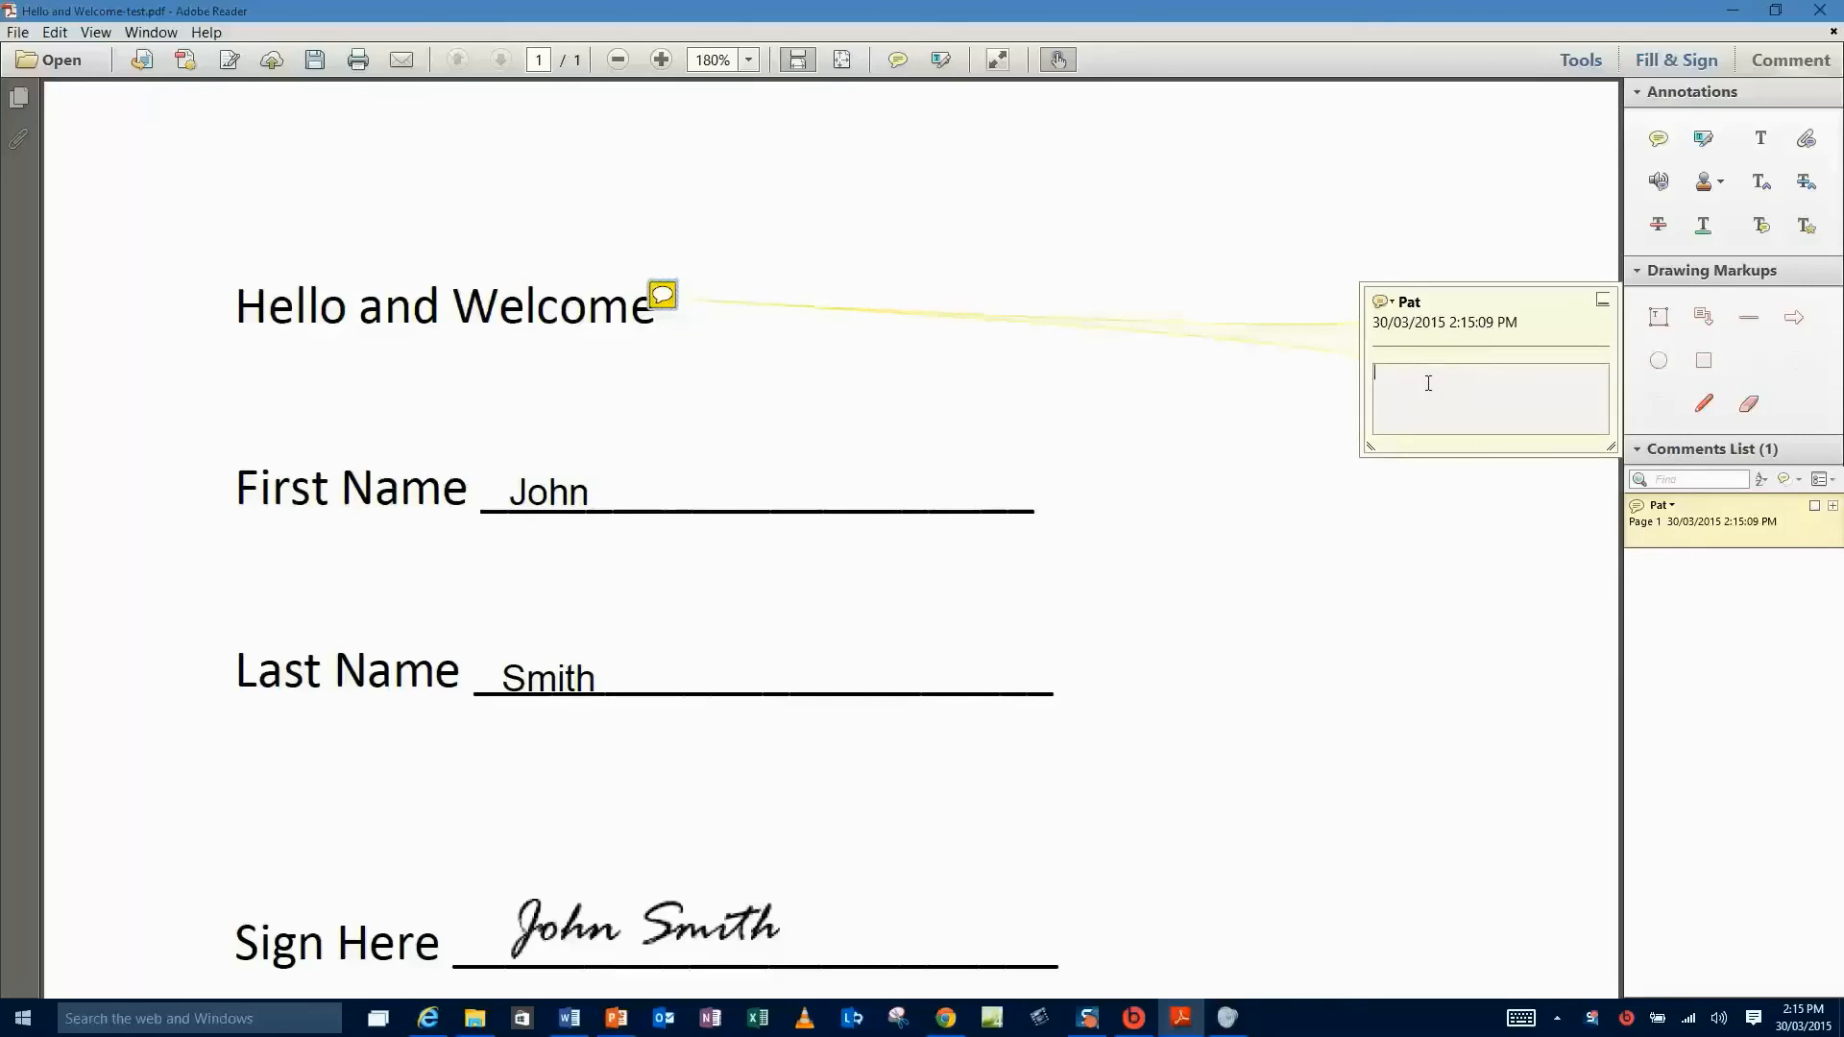
type("this is a note")
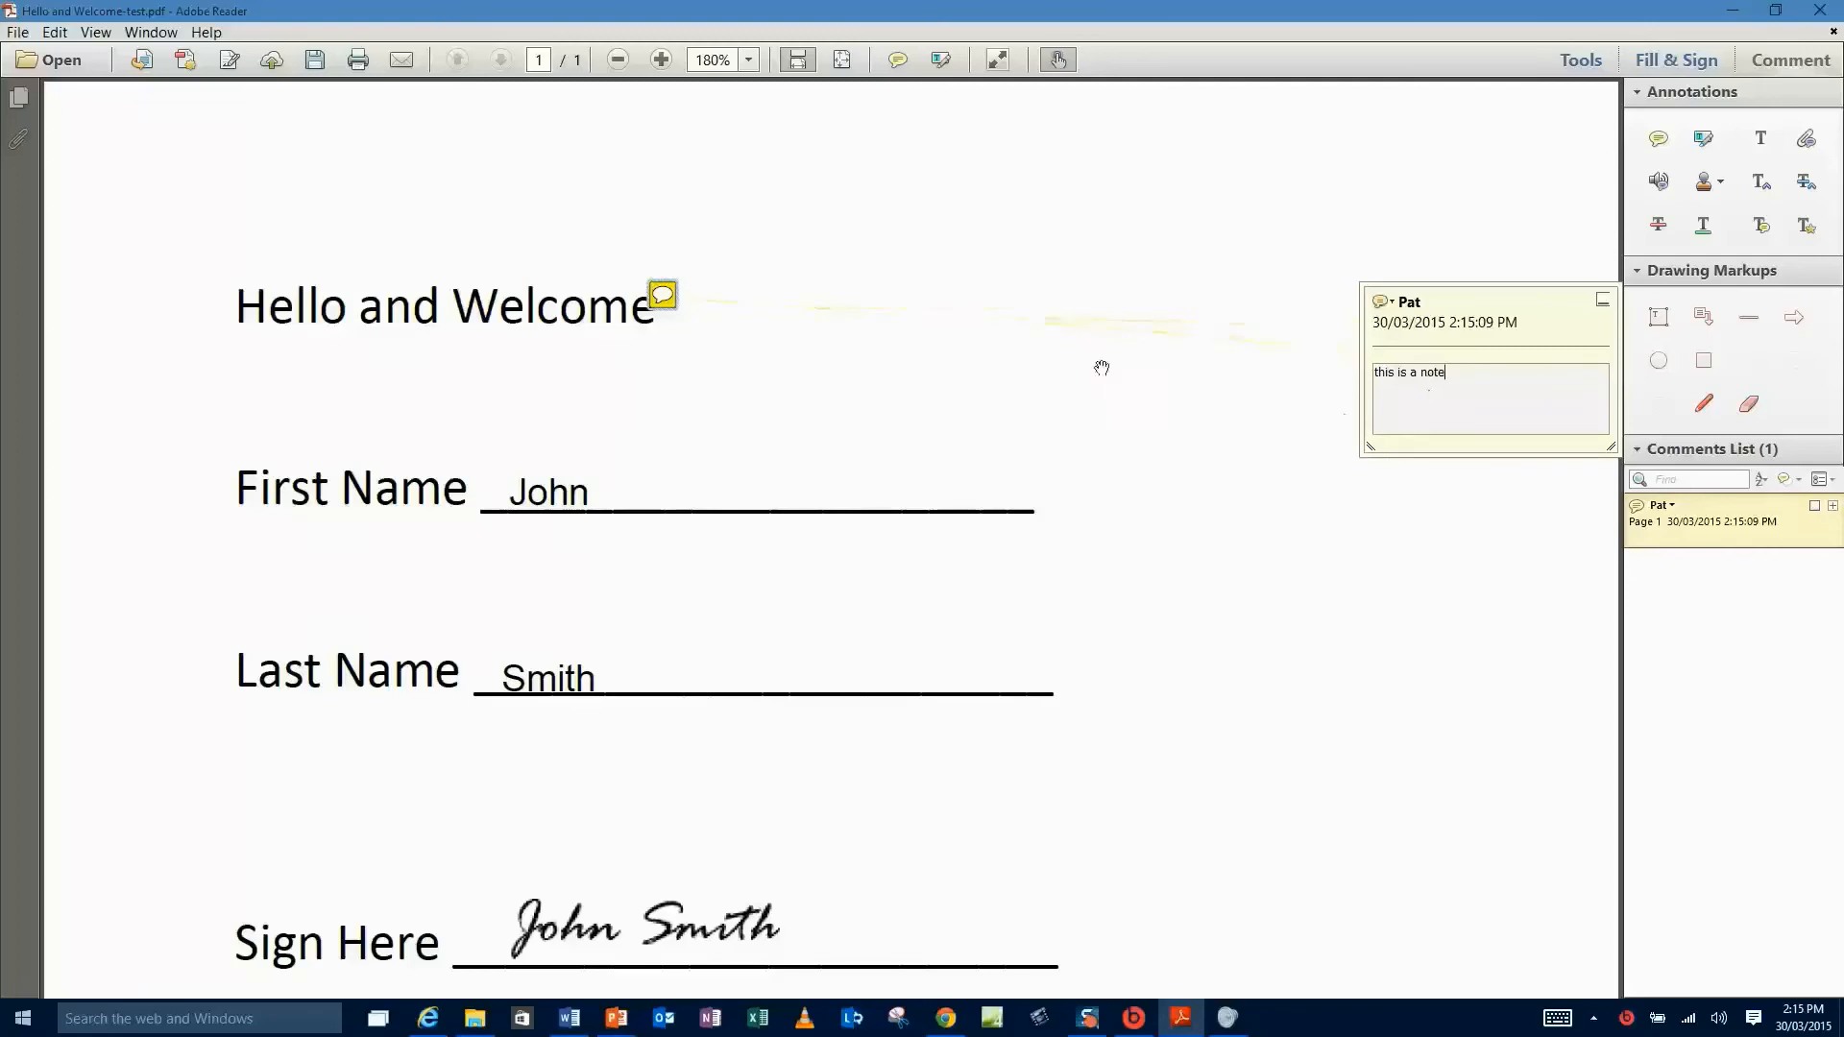
left_click(979, 362)
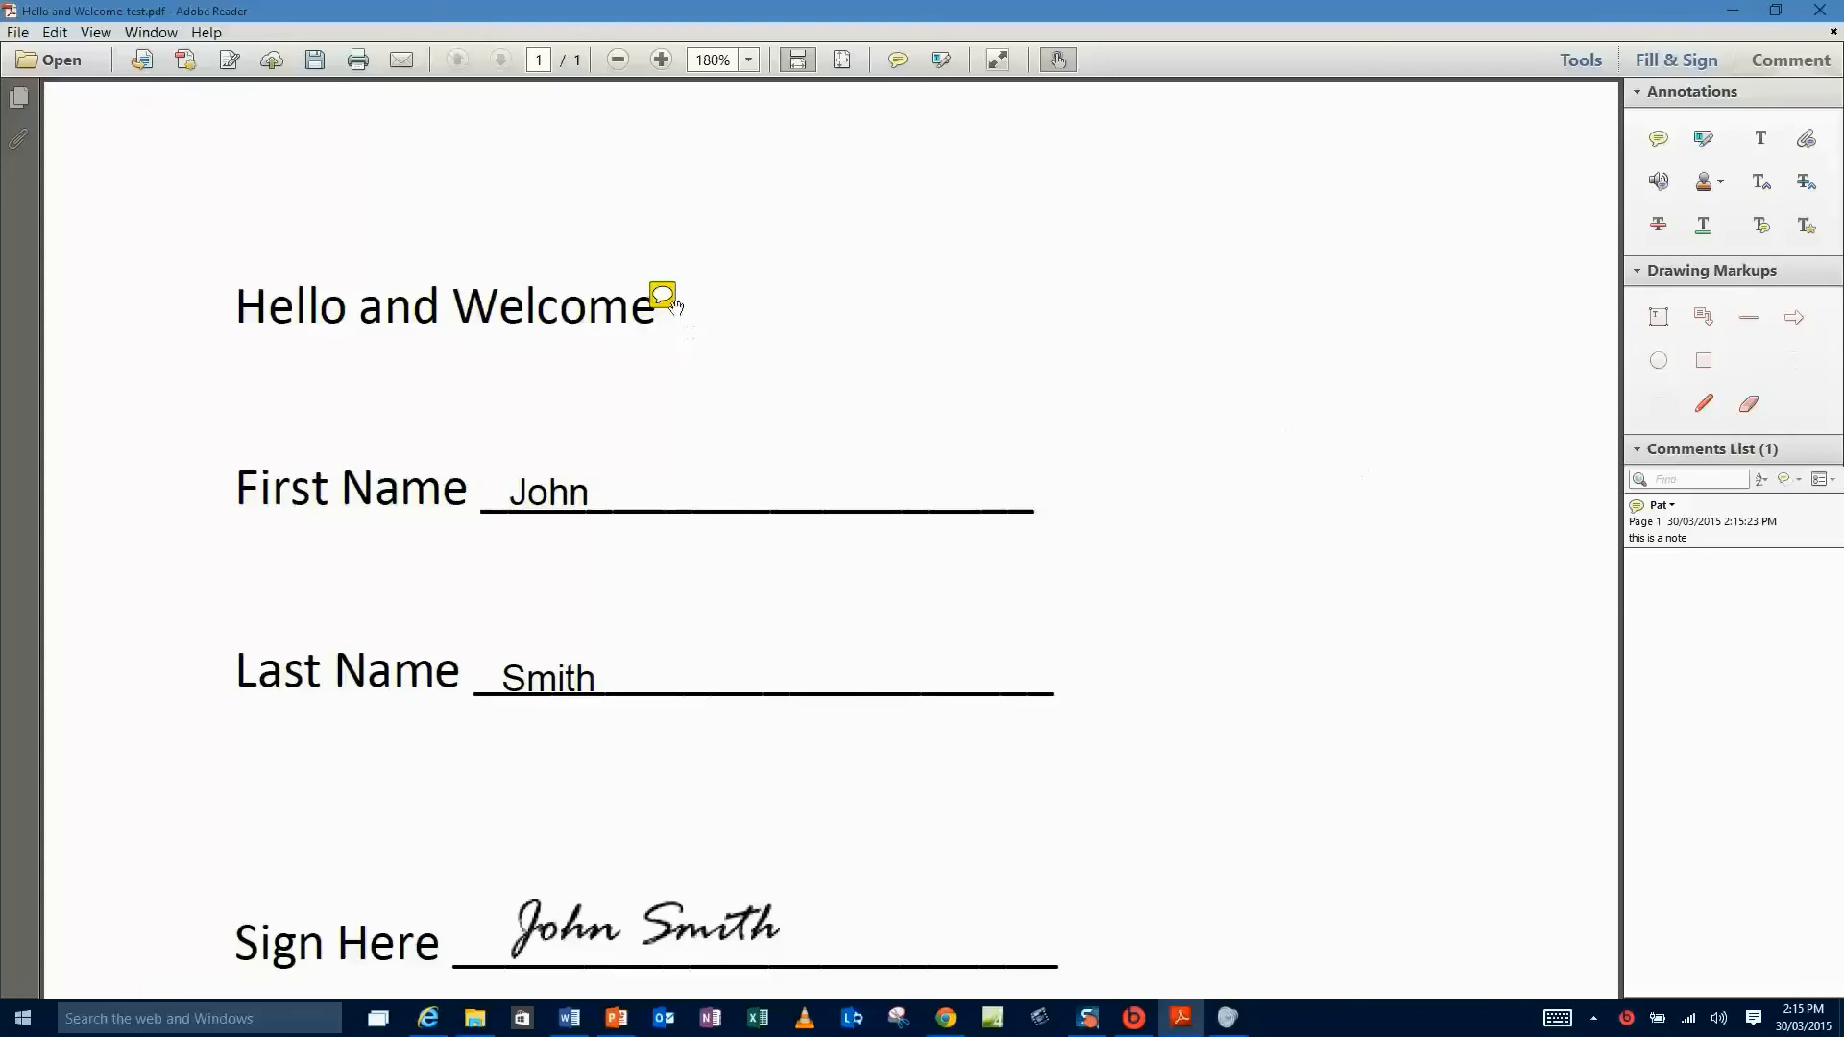
mouse_move(678, 302)
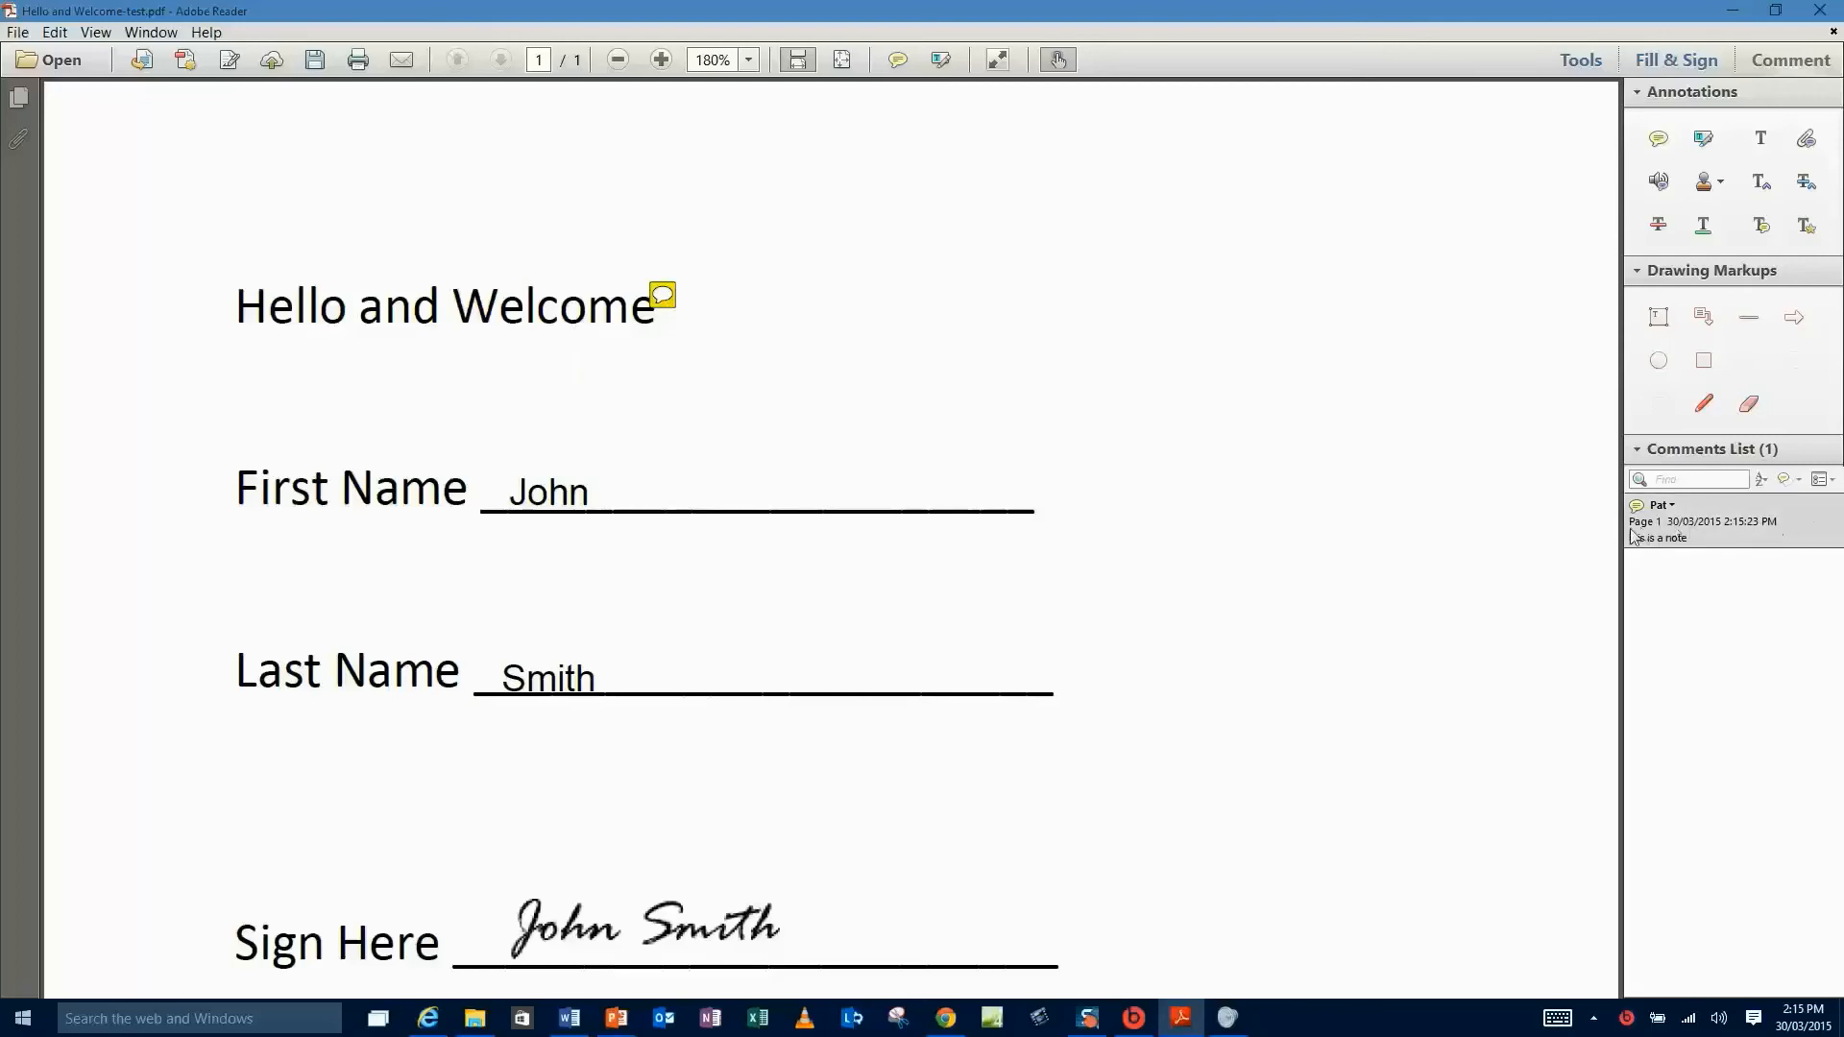
left_click(667, 300)
double_click(665, 300)
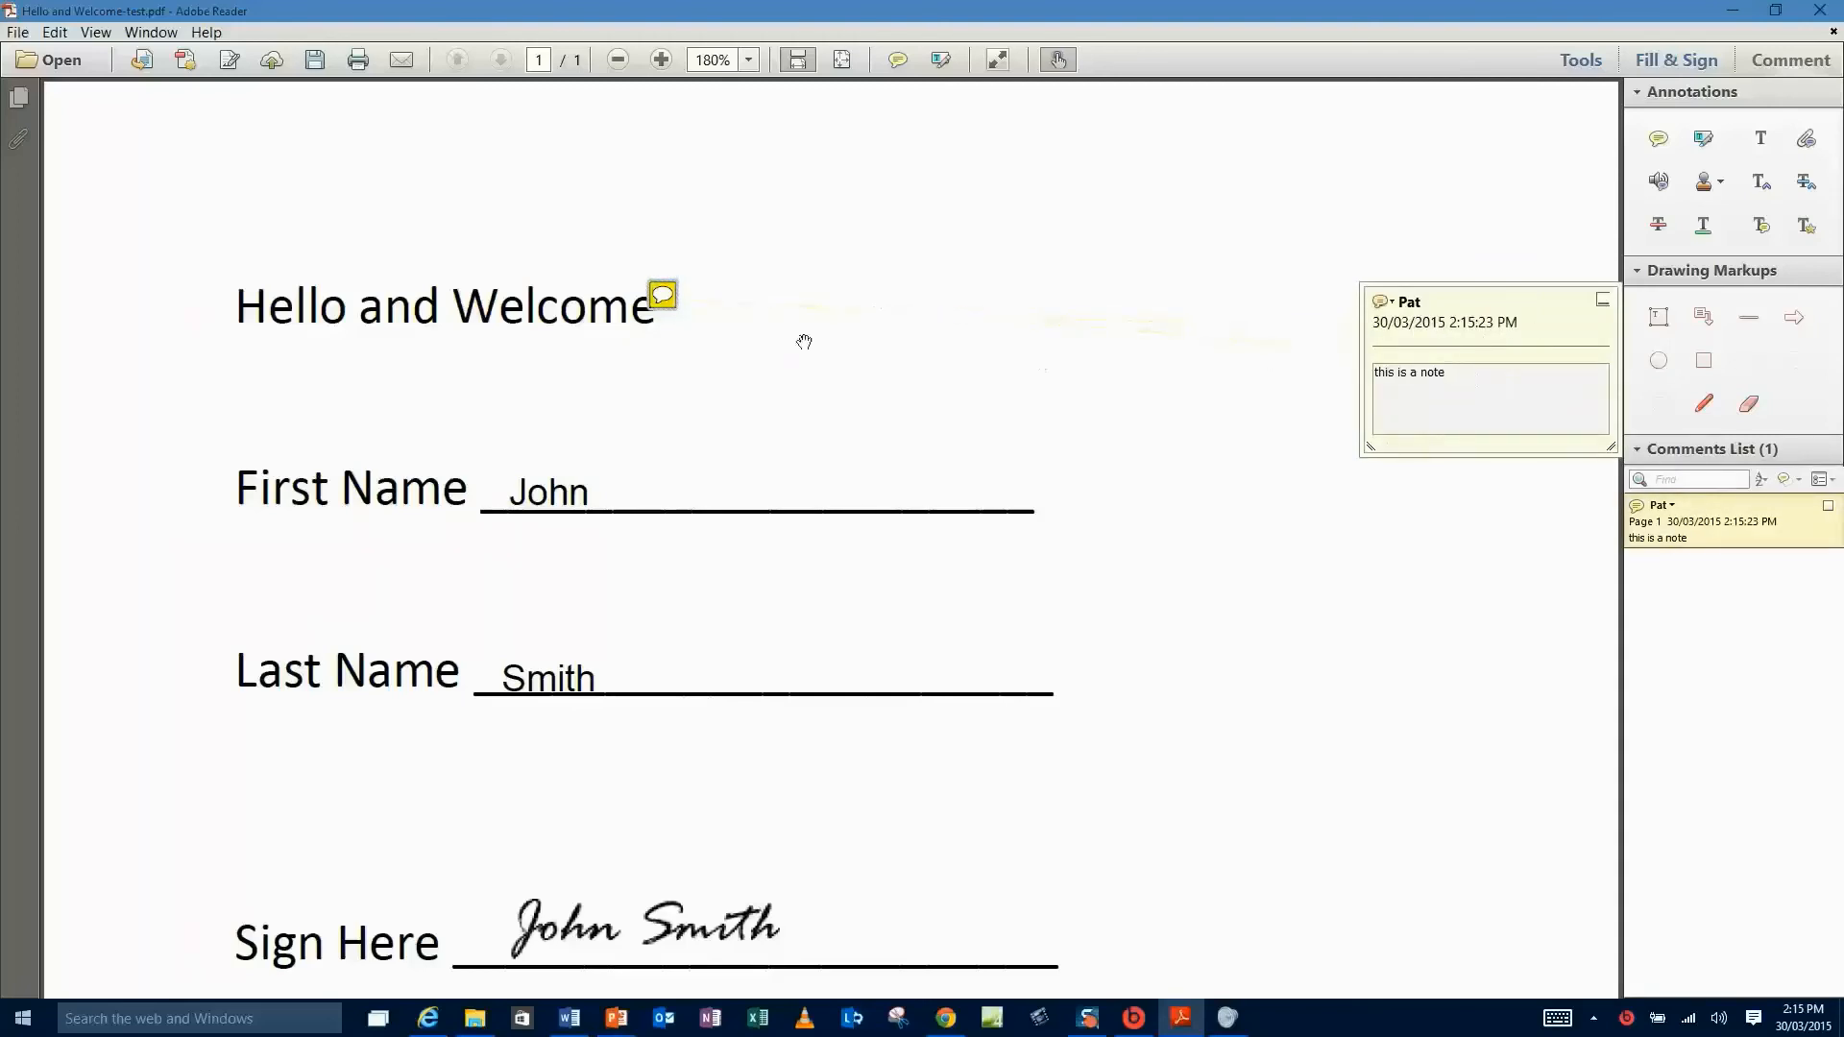
left_click(1340, 235)
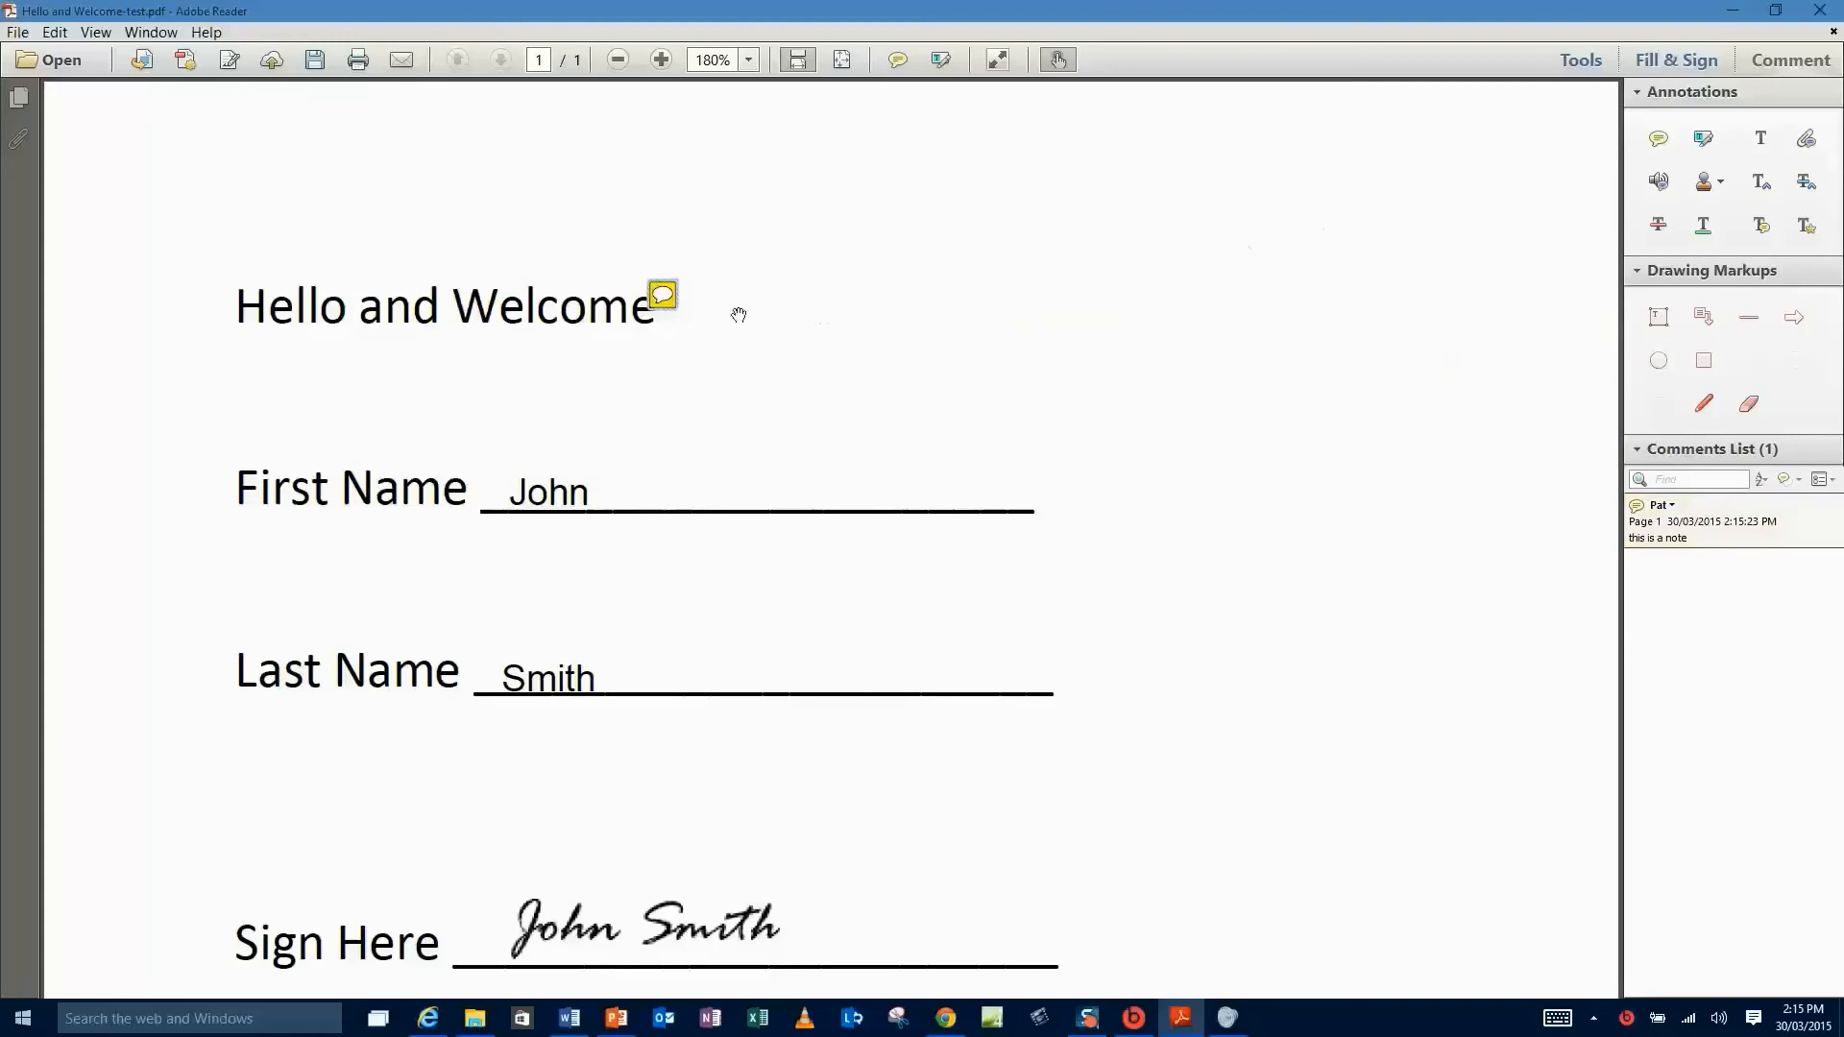
left_click(669, 300)
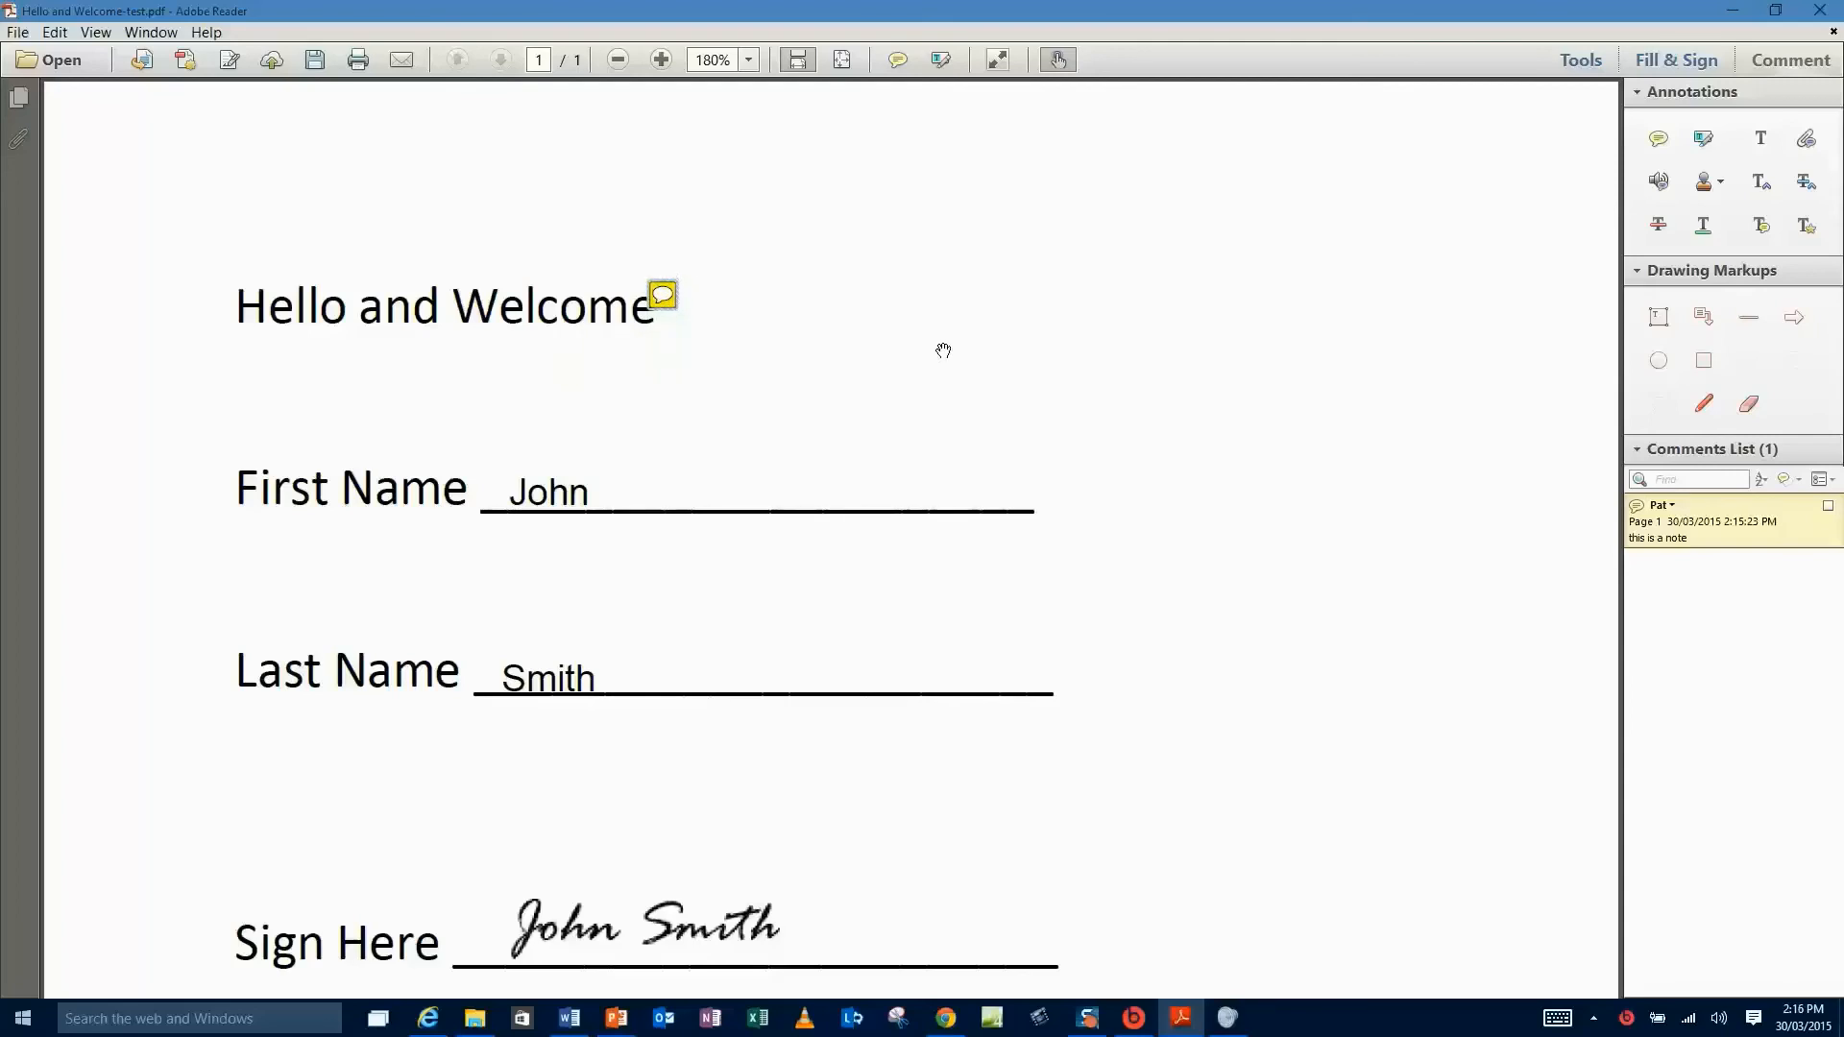
key("Delete")
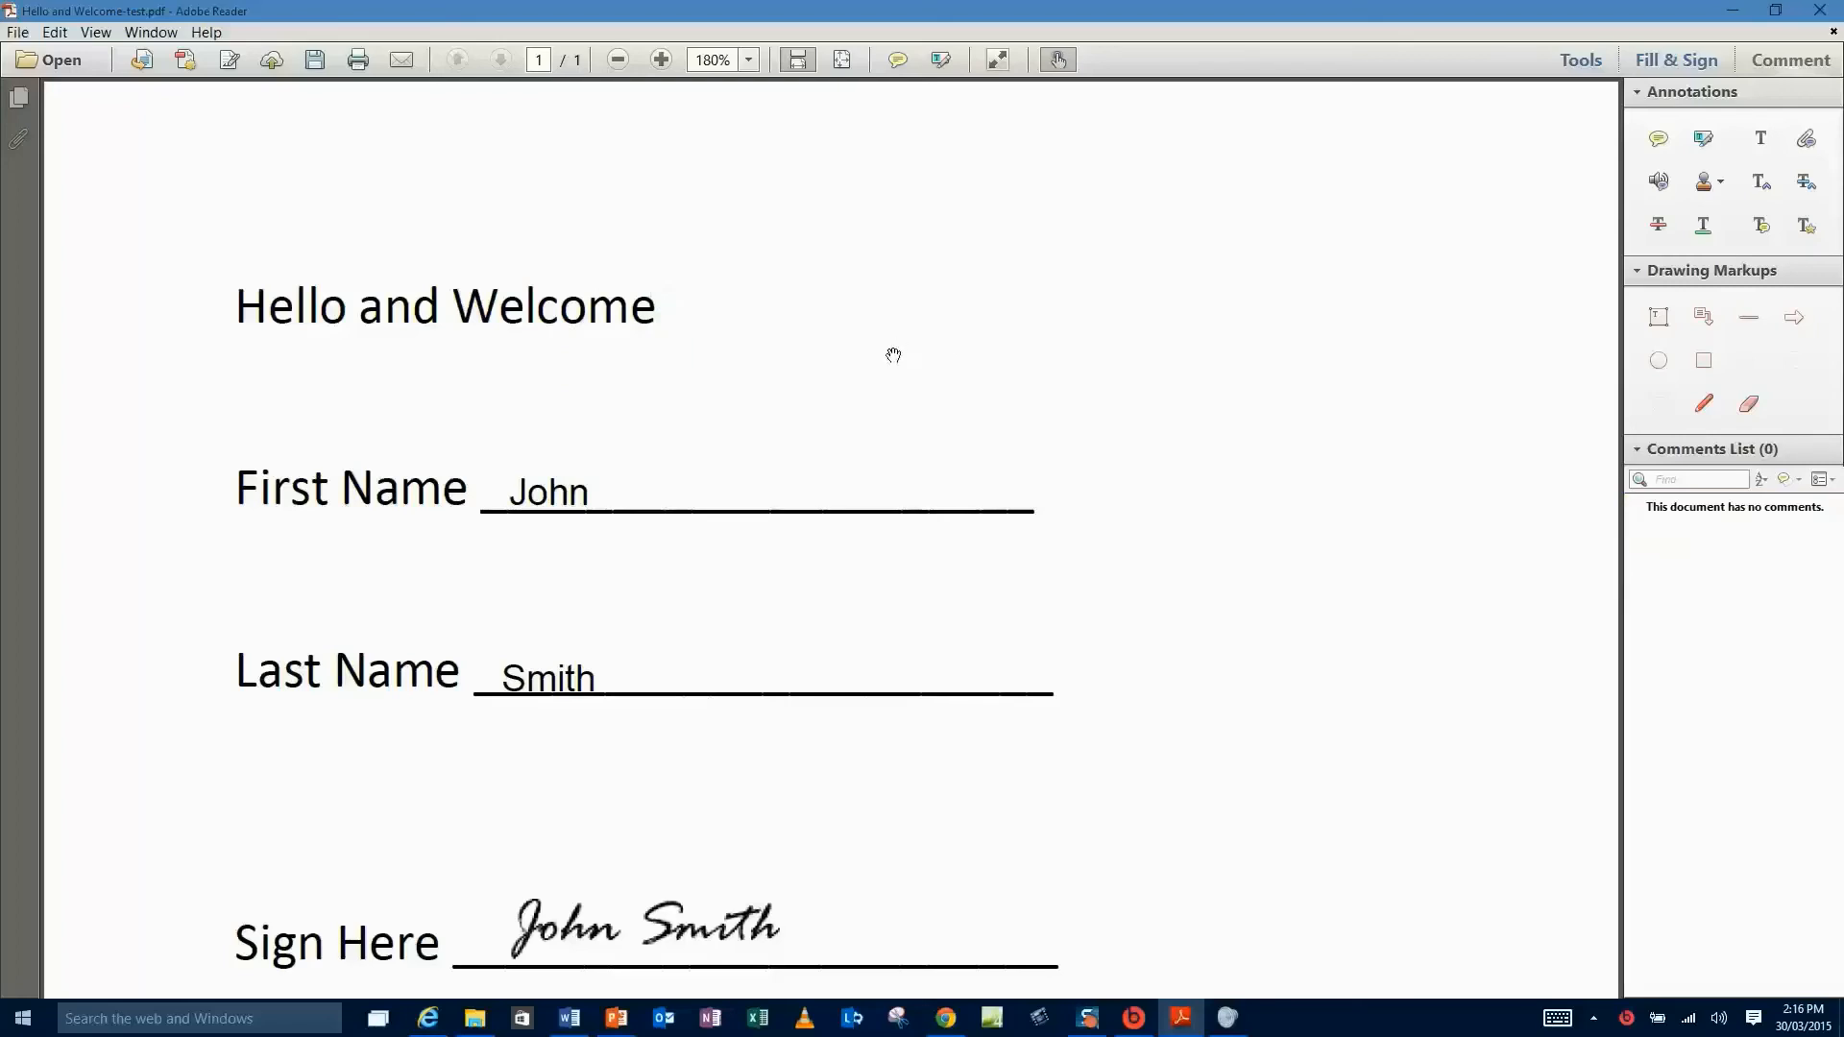
left_click(1703, 138)
left_click_drag(662, 312, 465, 312)
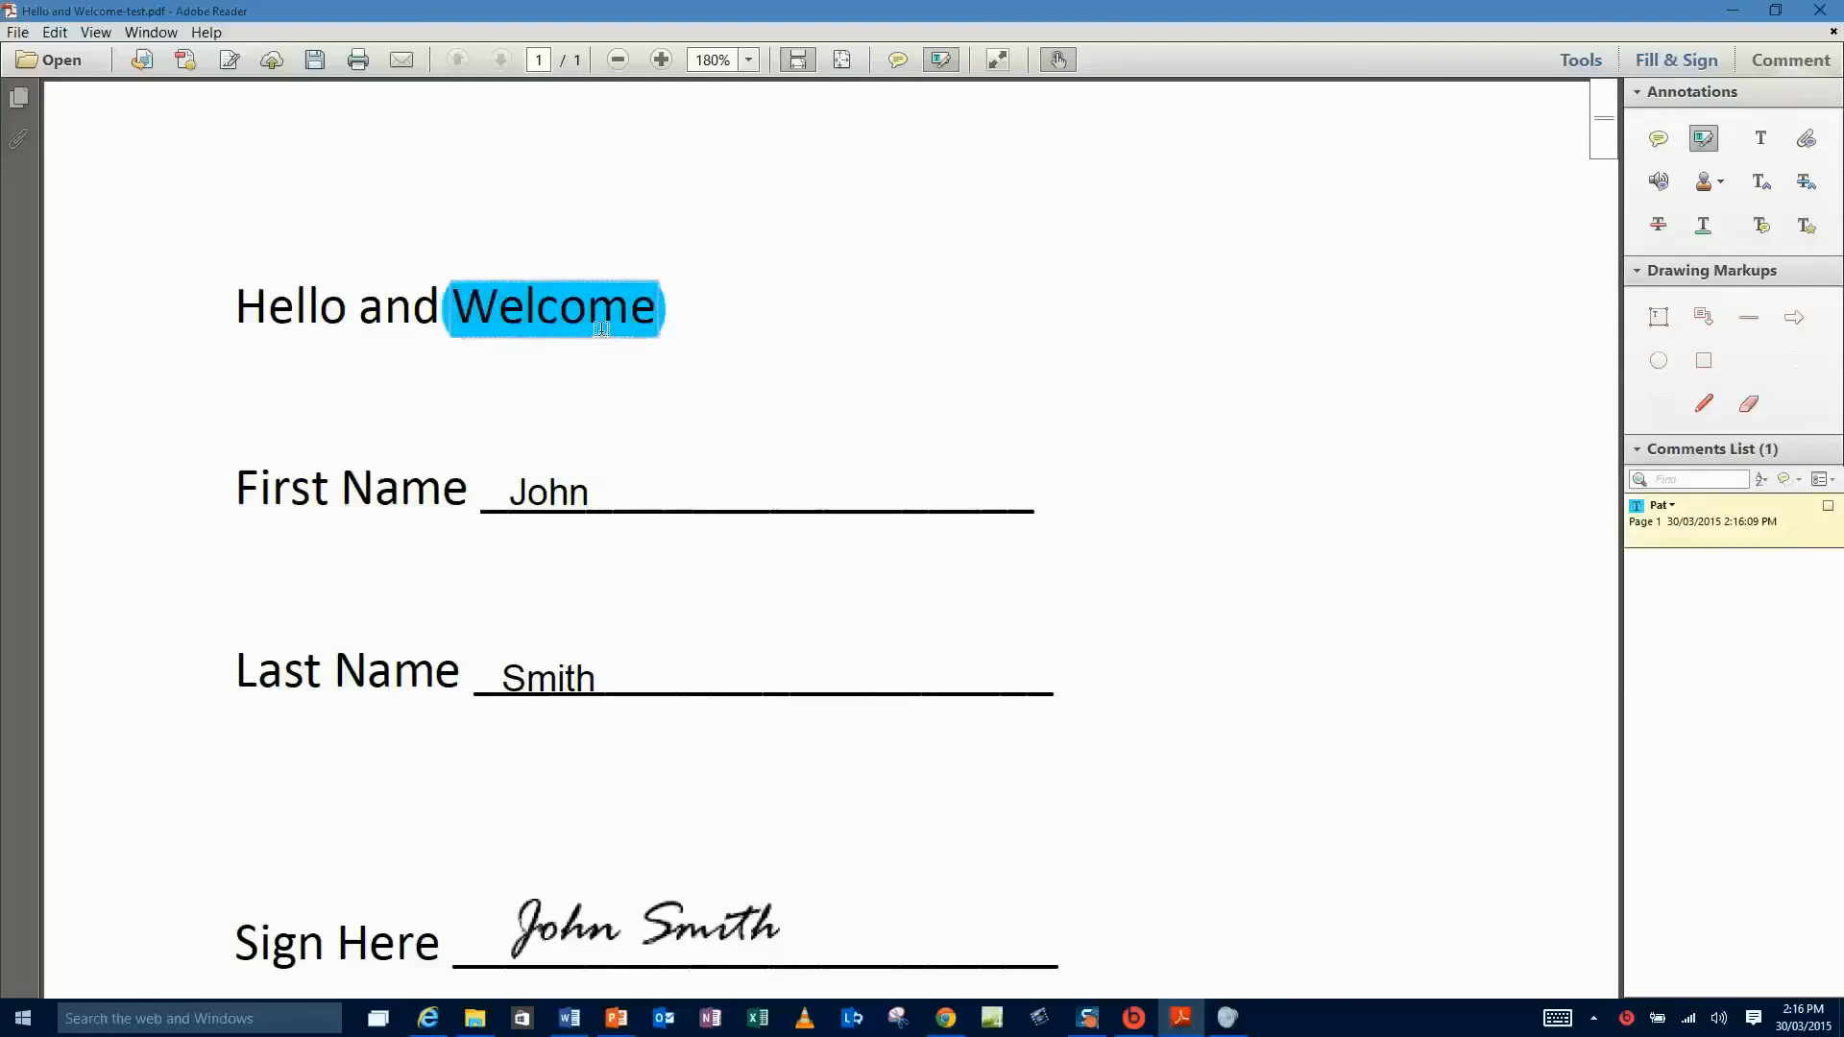
key("Delete")
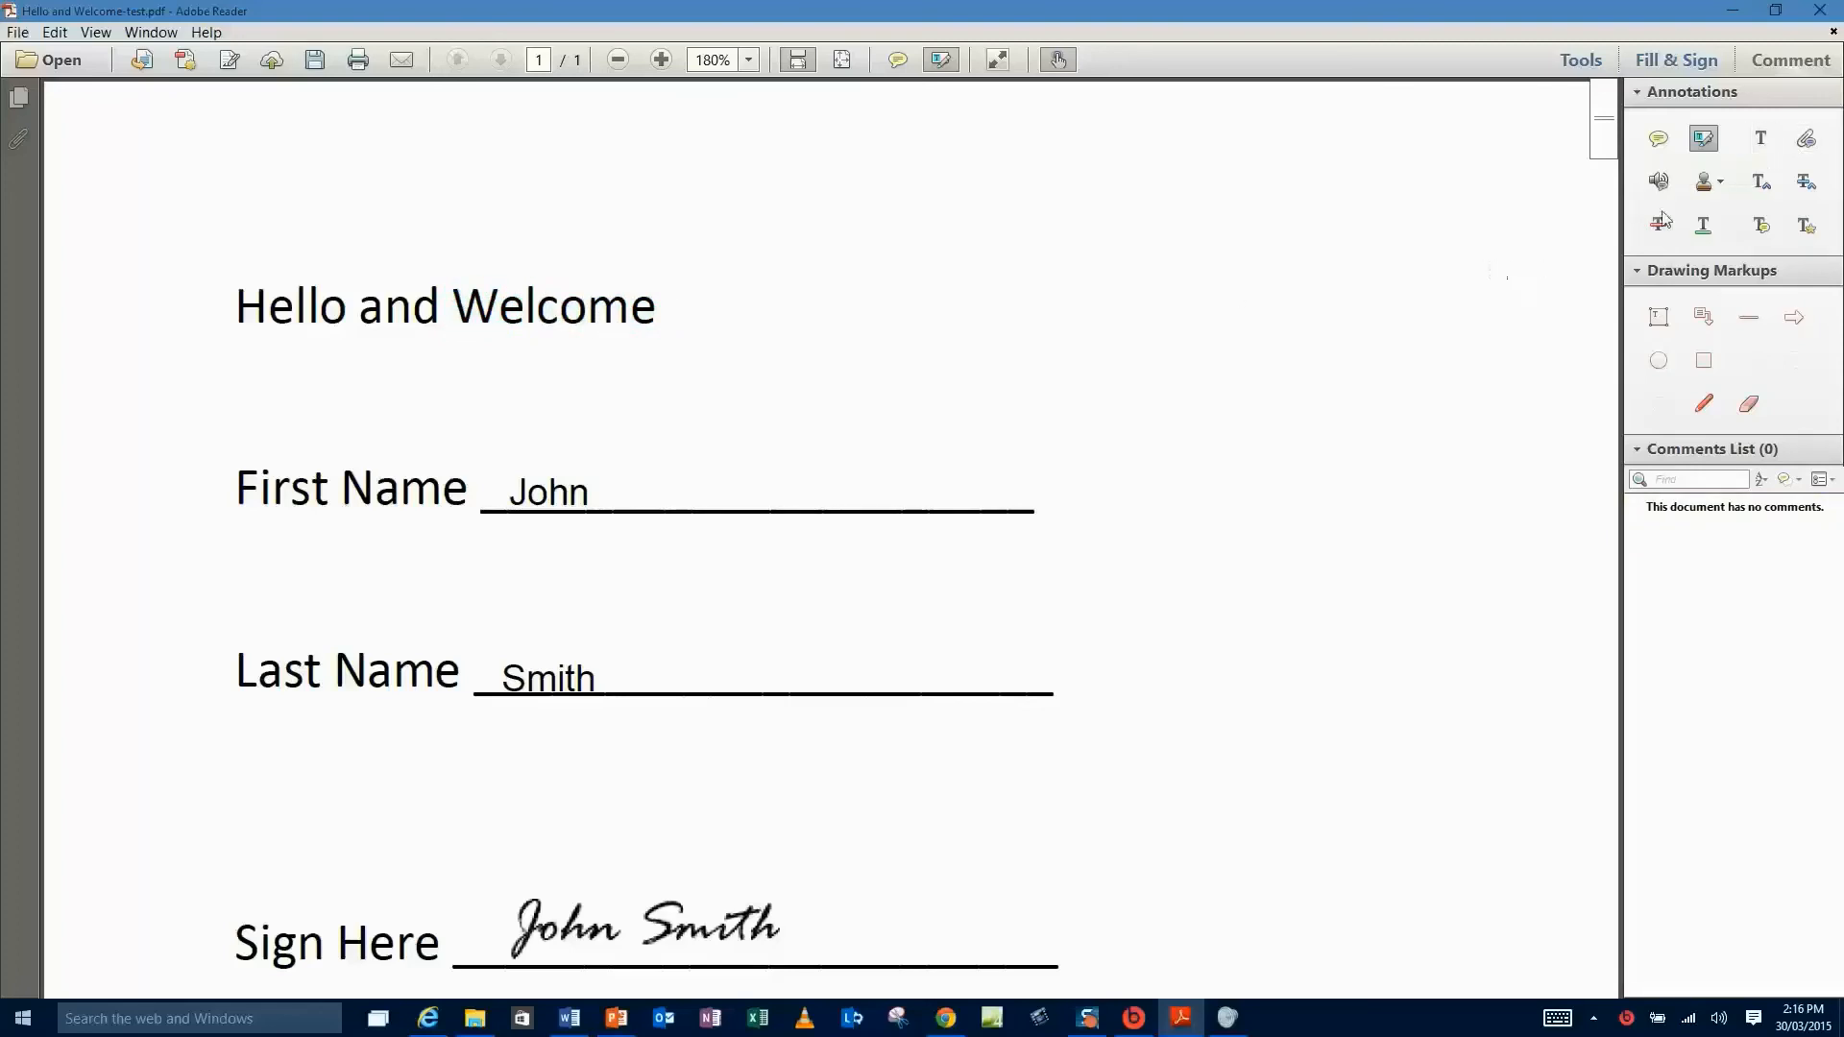
- Stamp a dynamic APPROVED stamp, shrink it, and move it beside the Hello and Welcome heading
left_click(1723, 187)
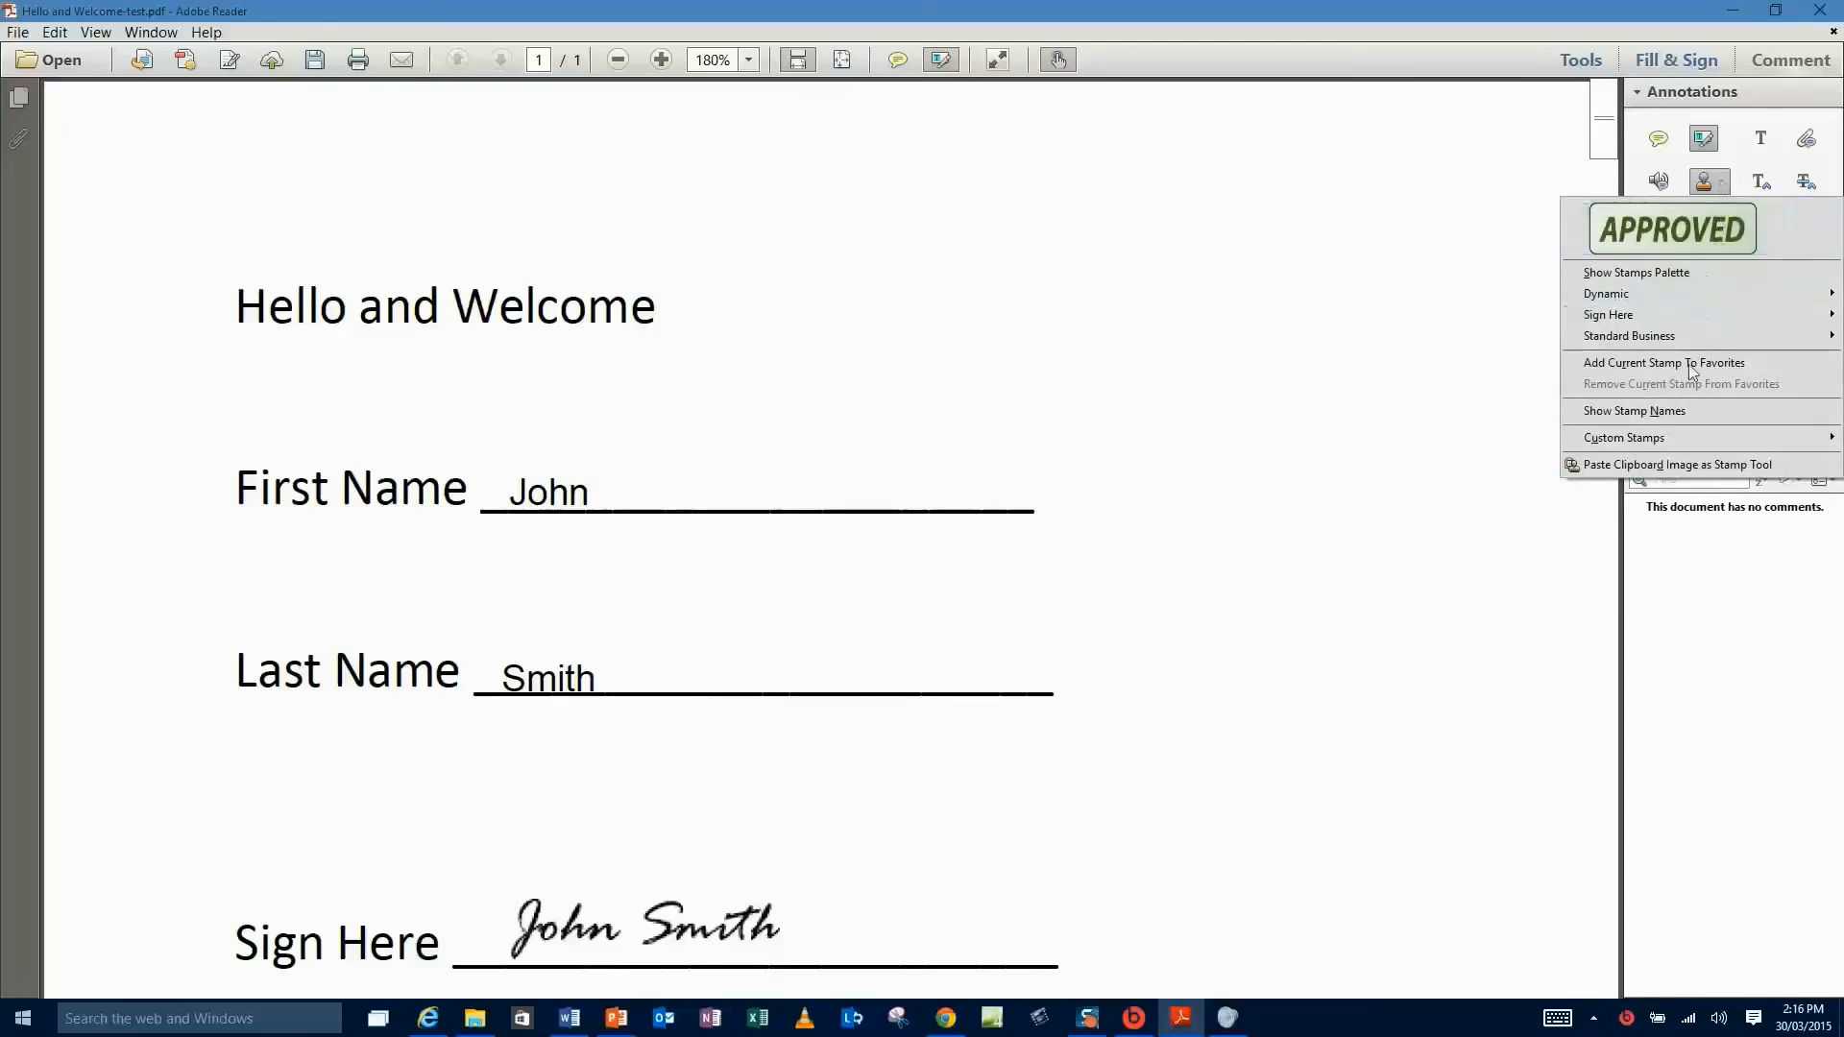
mouse_move(1681, 293)
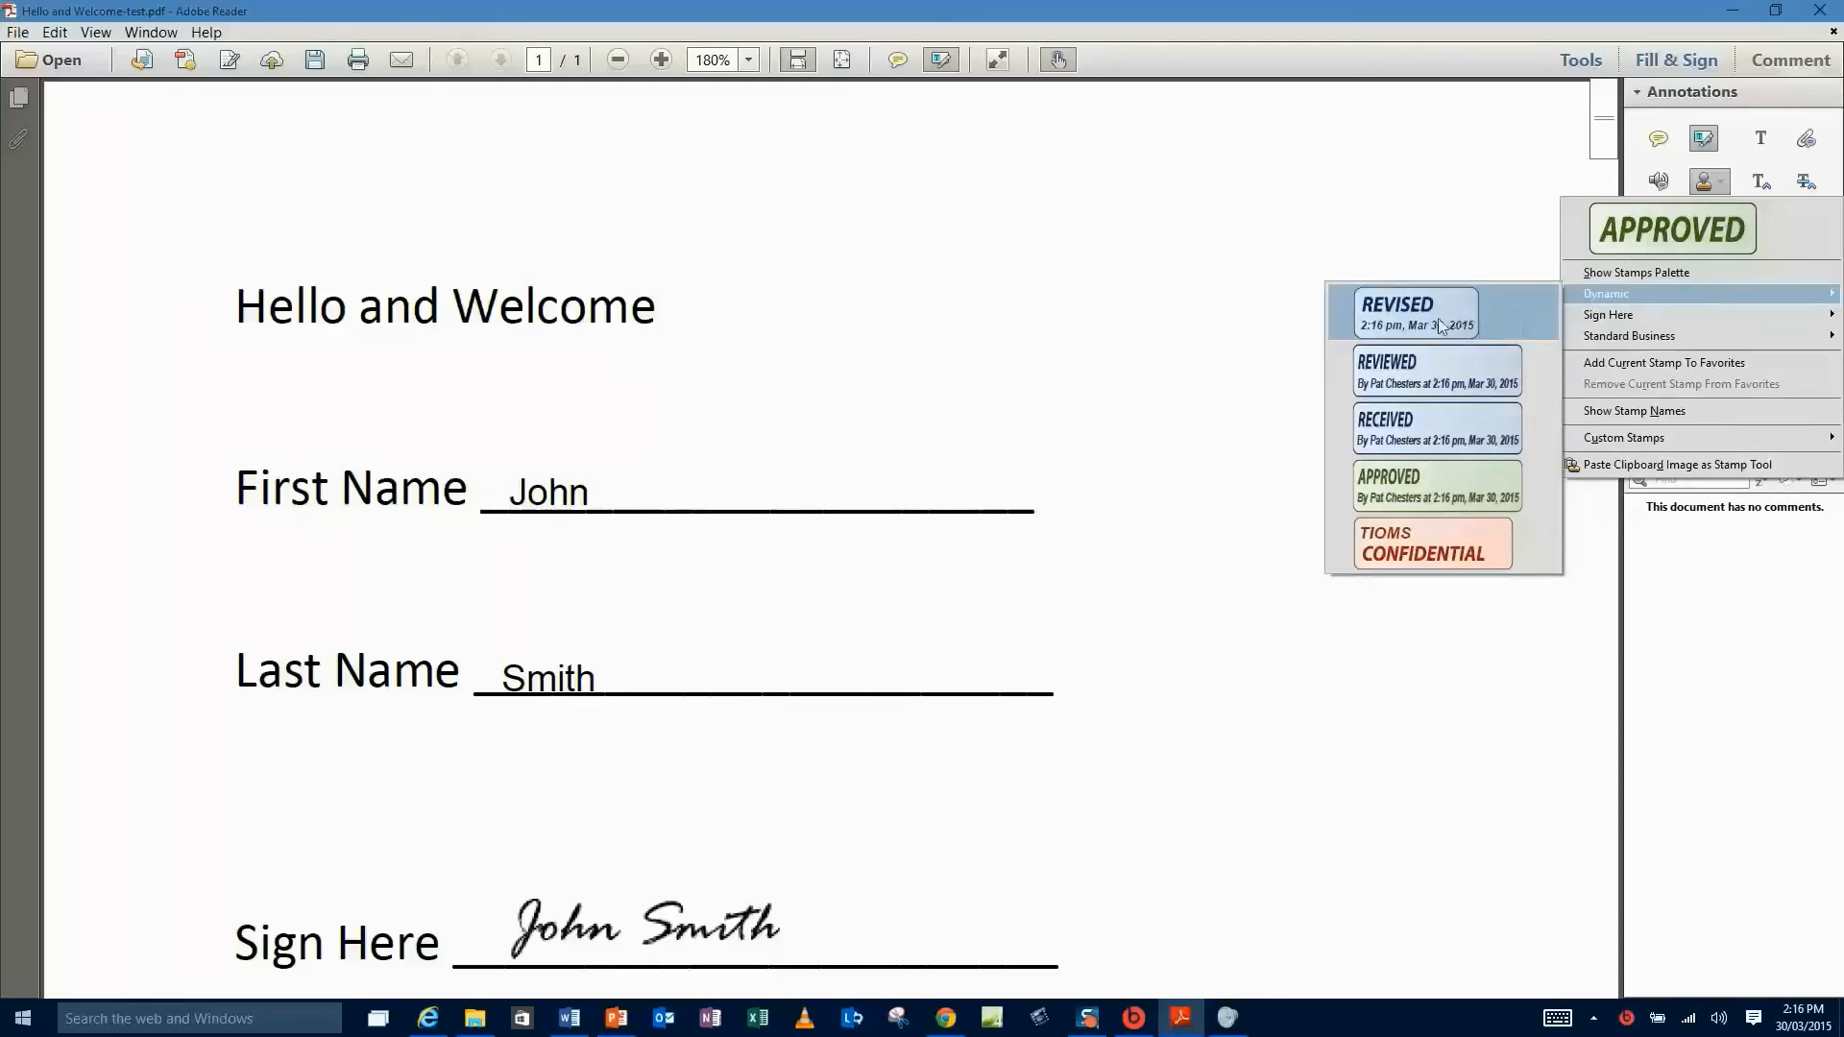
left_click(1426, 484)
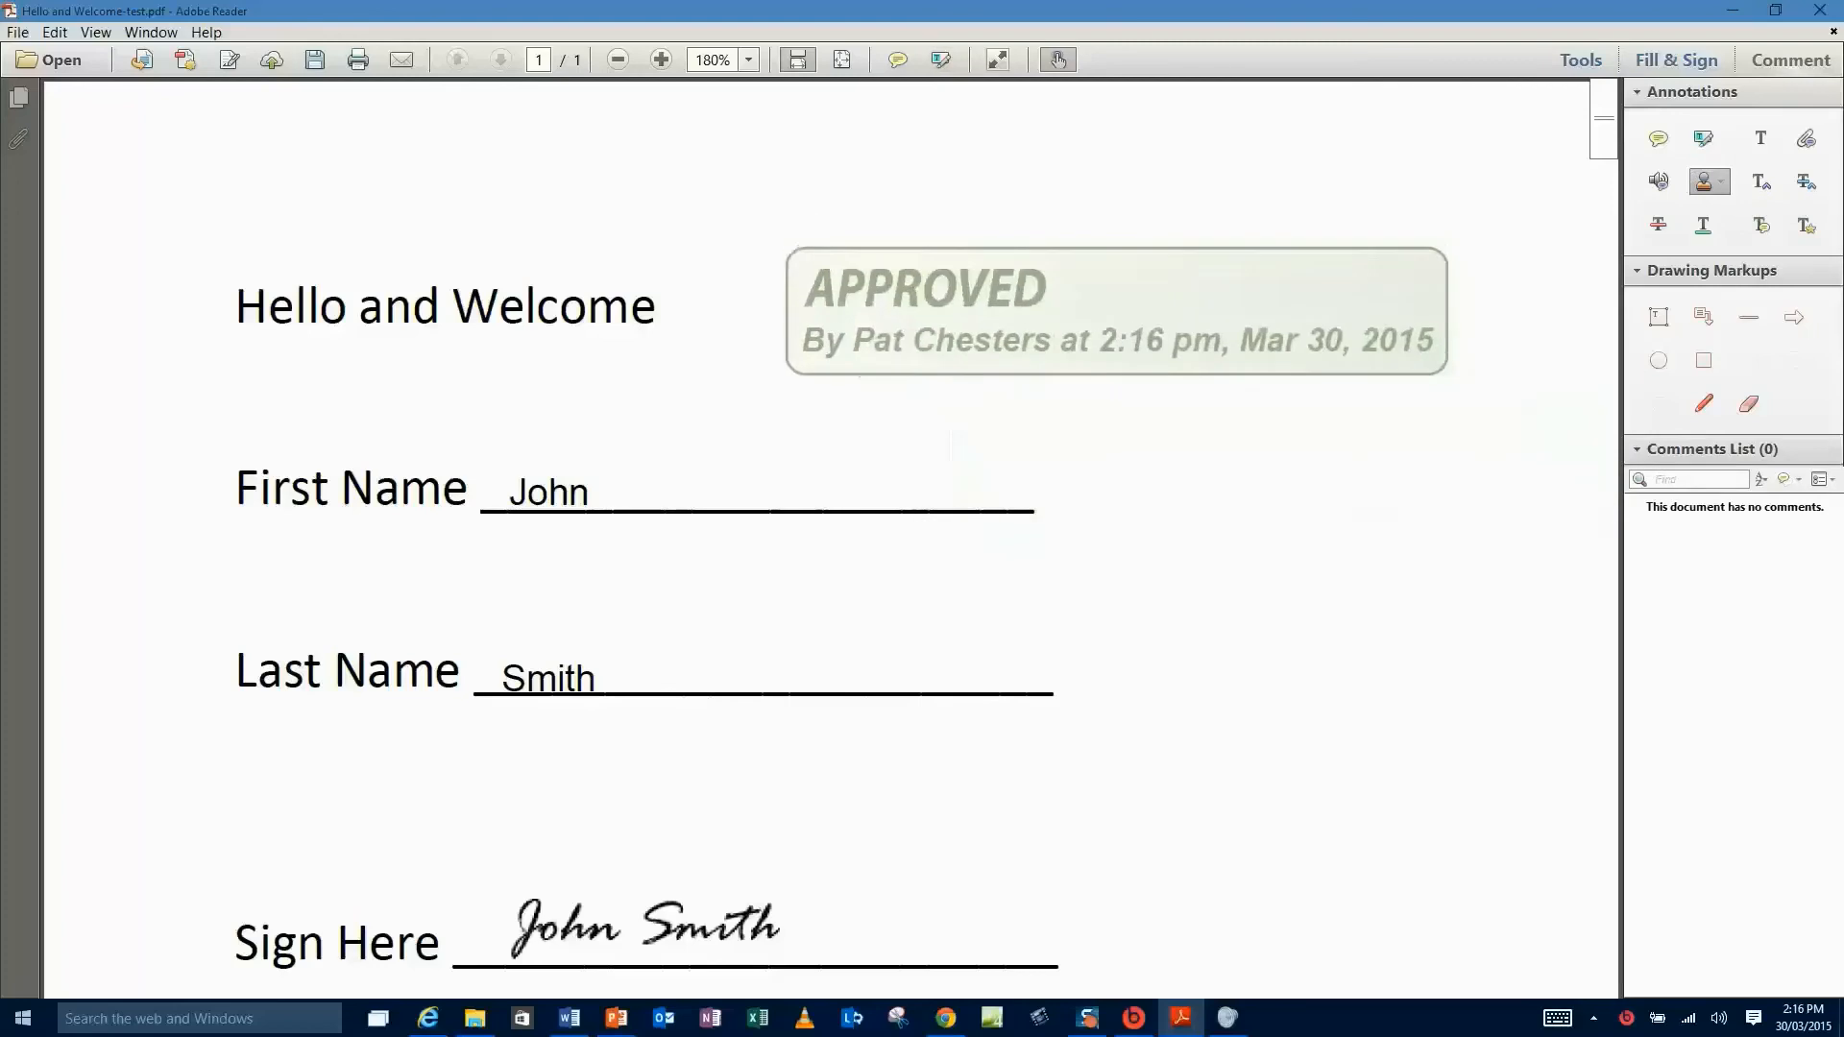
left_click(1070, 308)
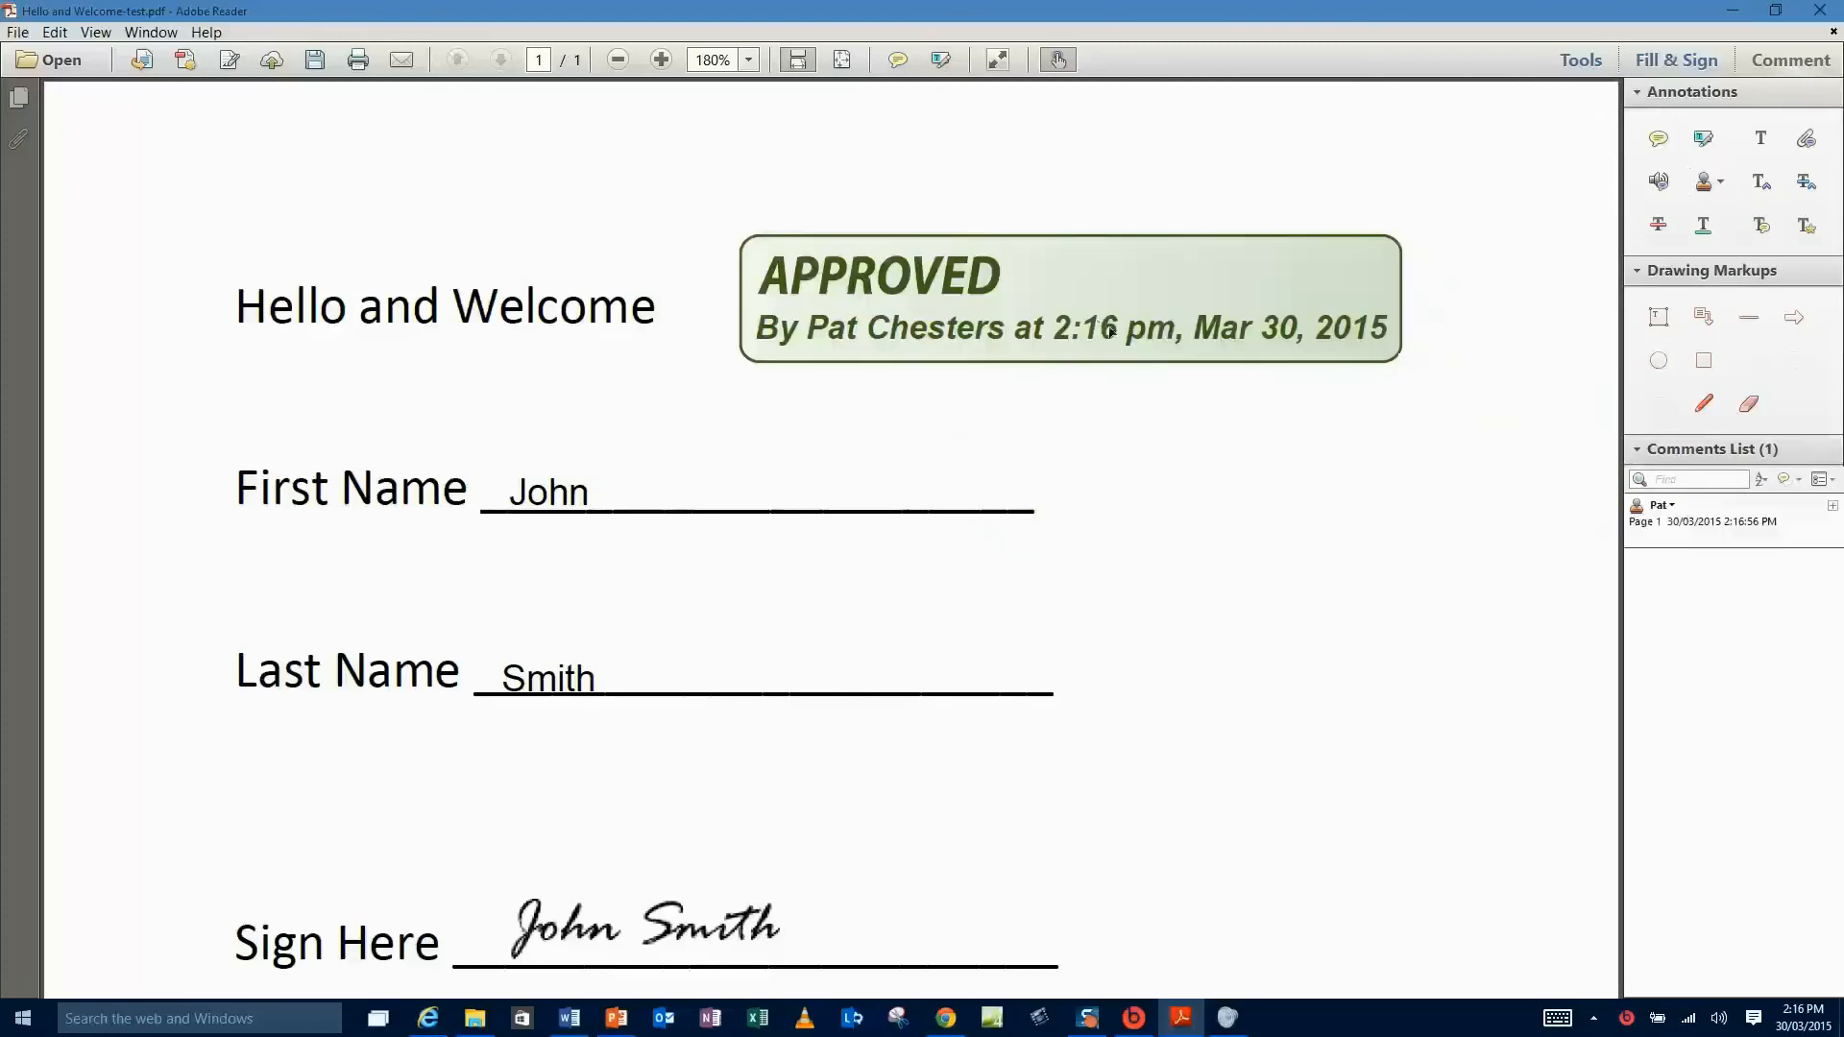
left_click(1362, 356)
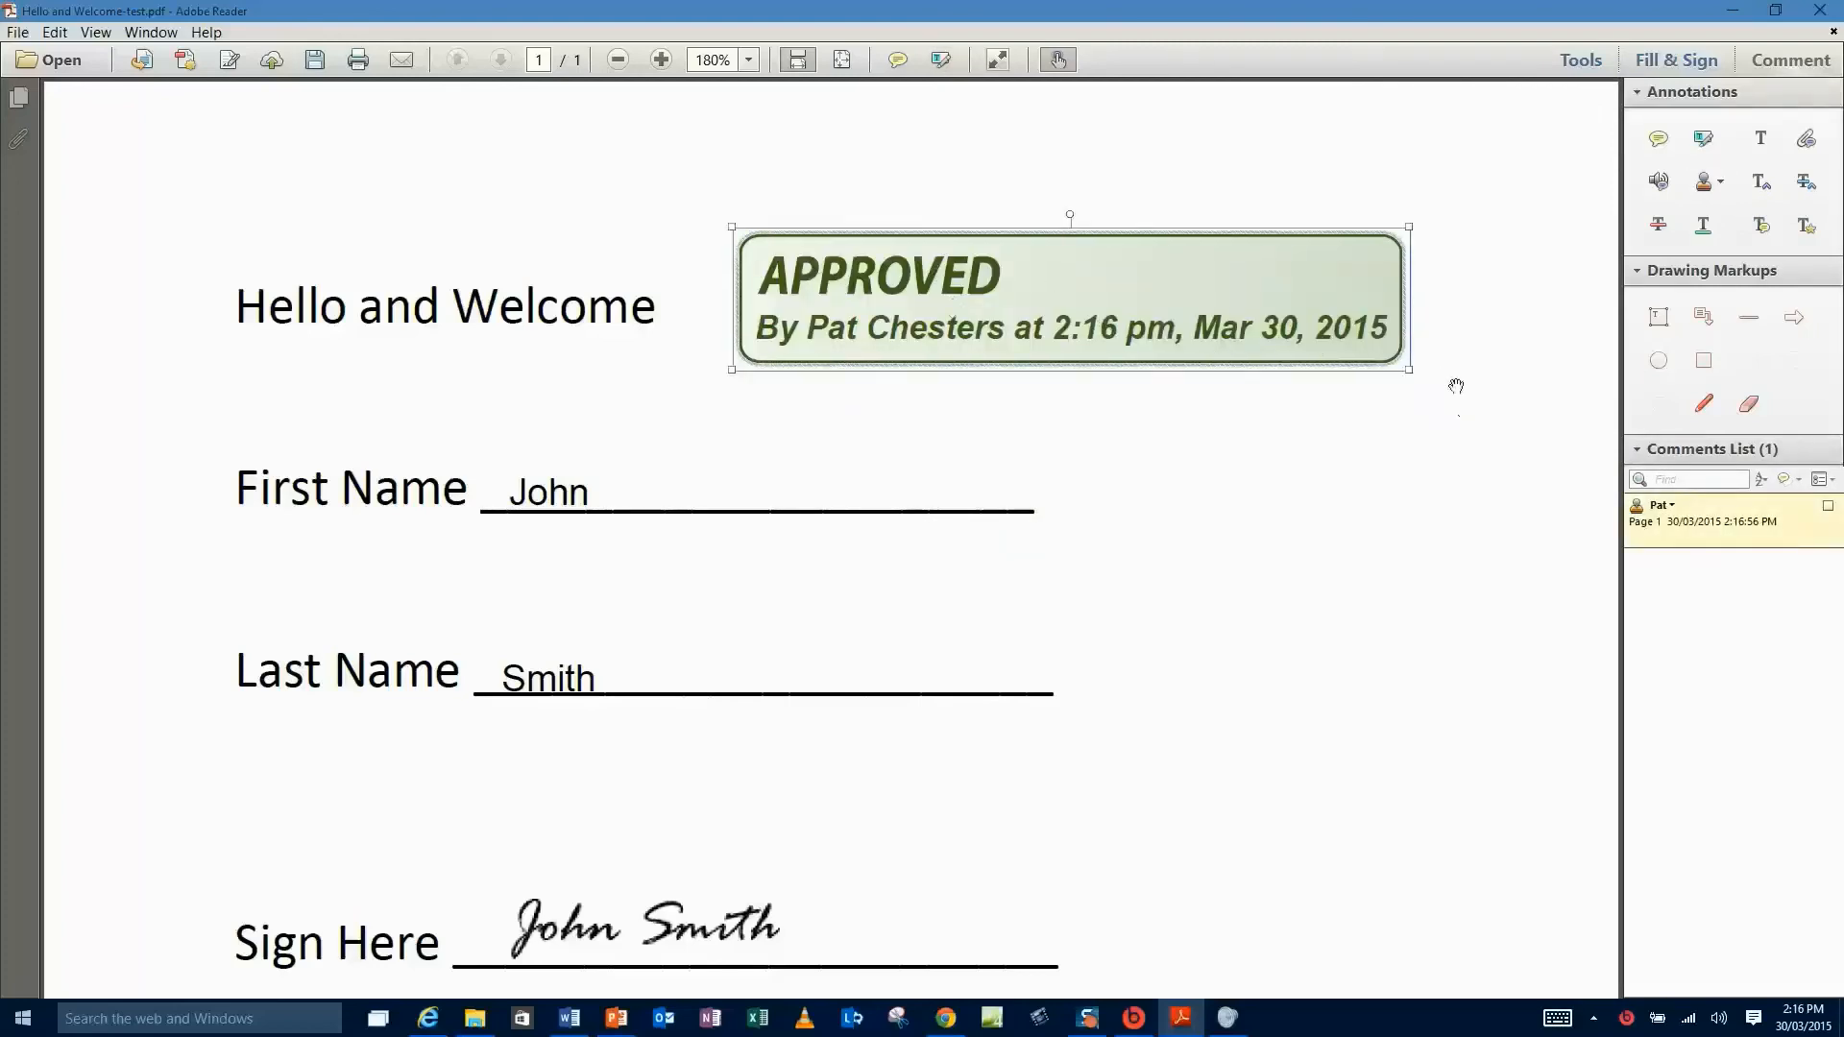
left_click_drag(1408, 369, 1097, 303)
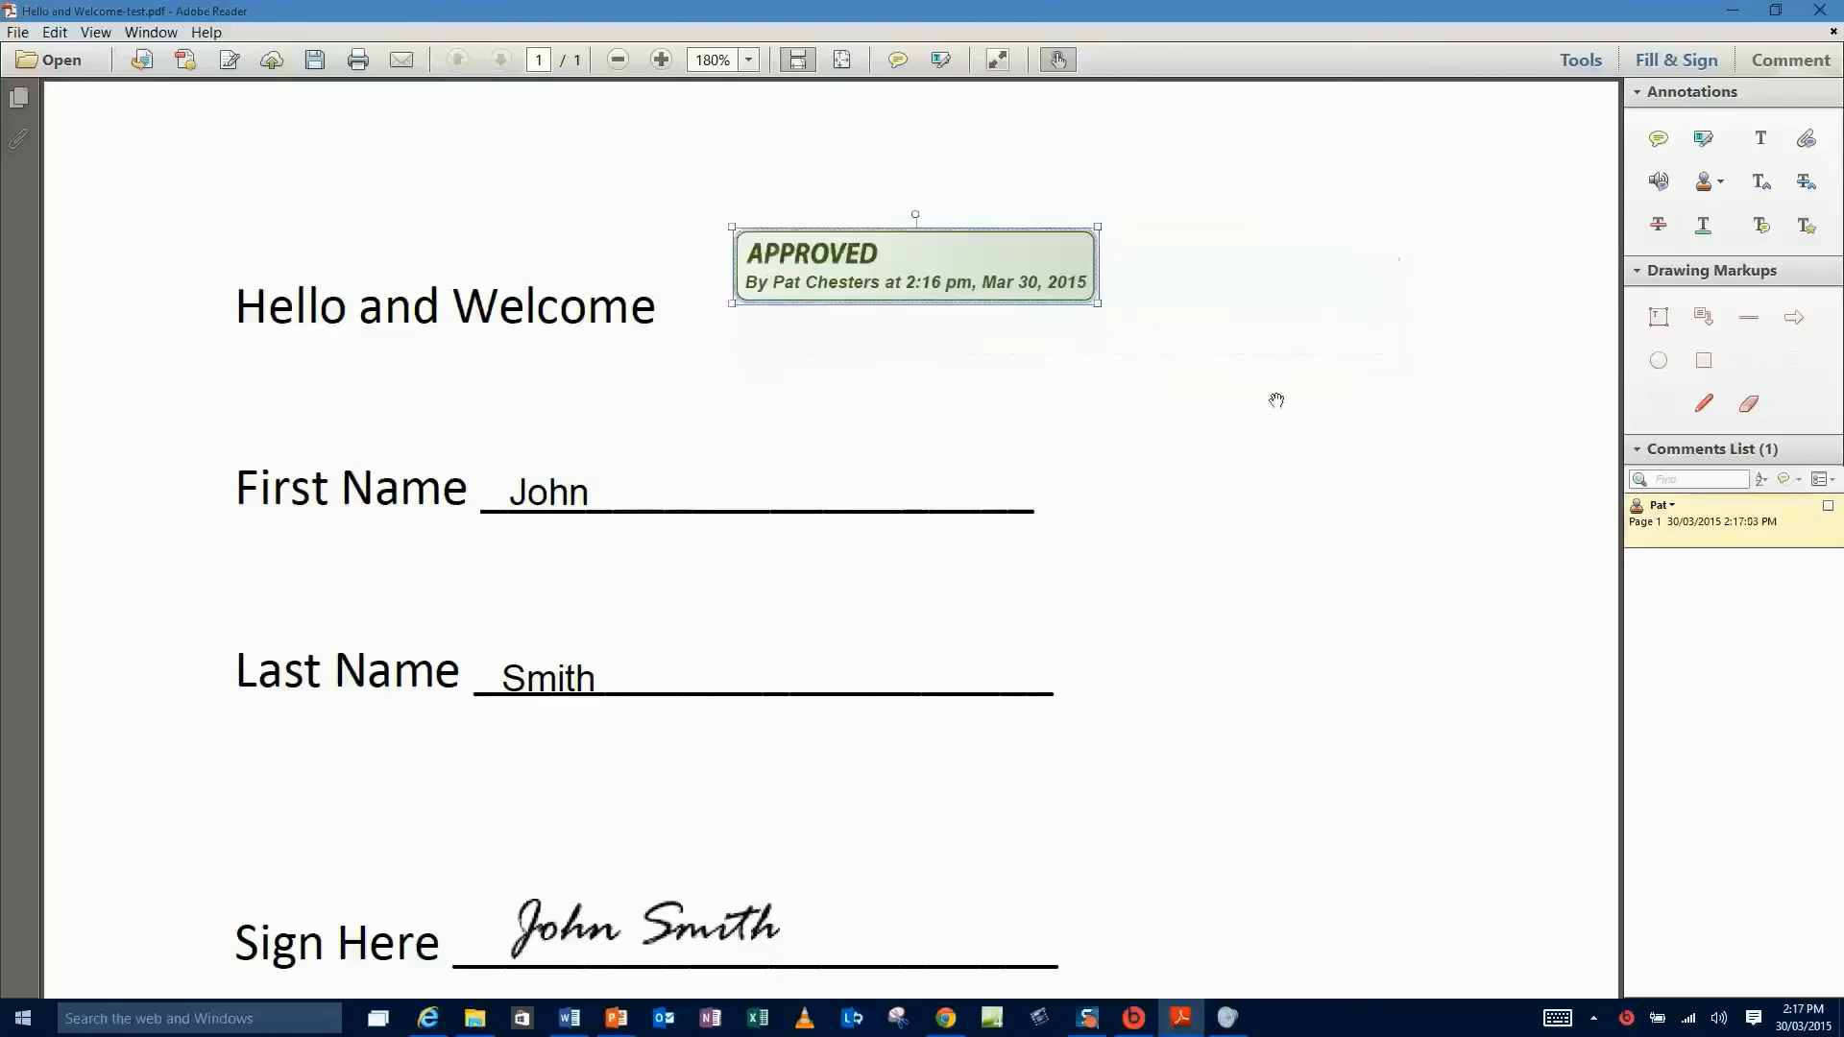
left_click_drag(1010, 249, 994, 286)
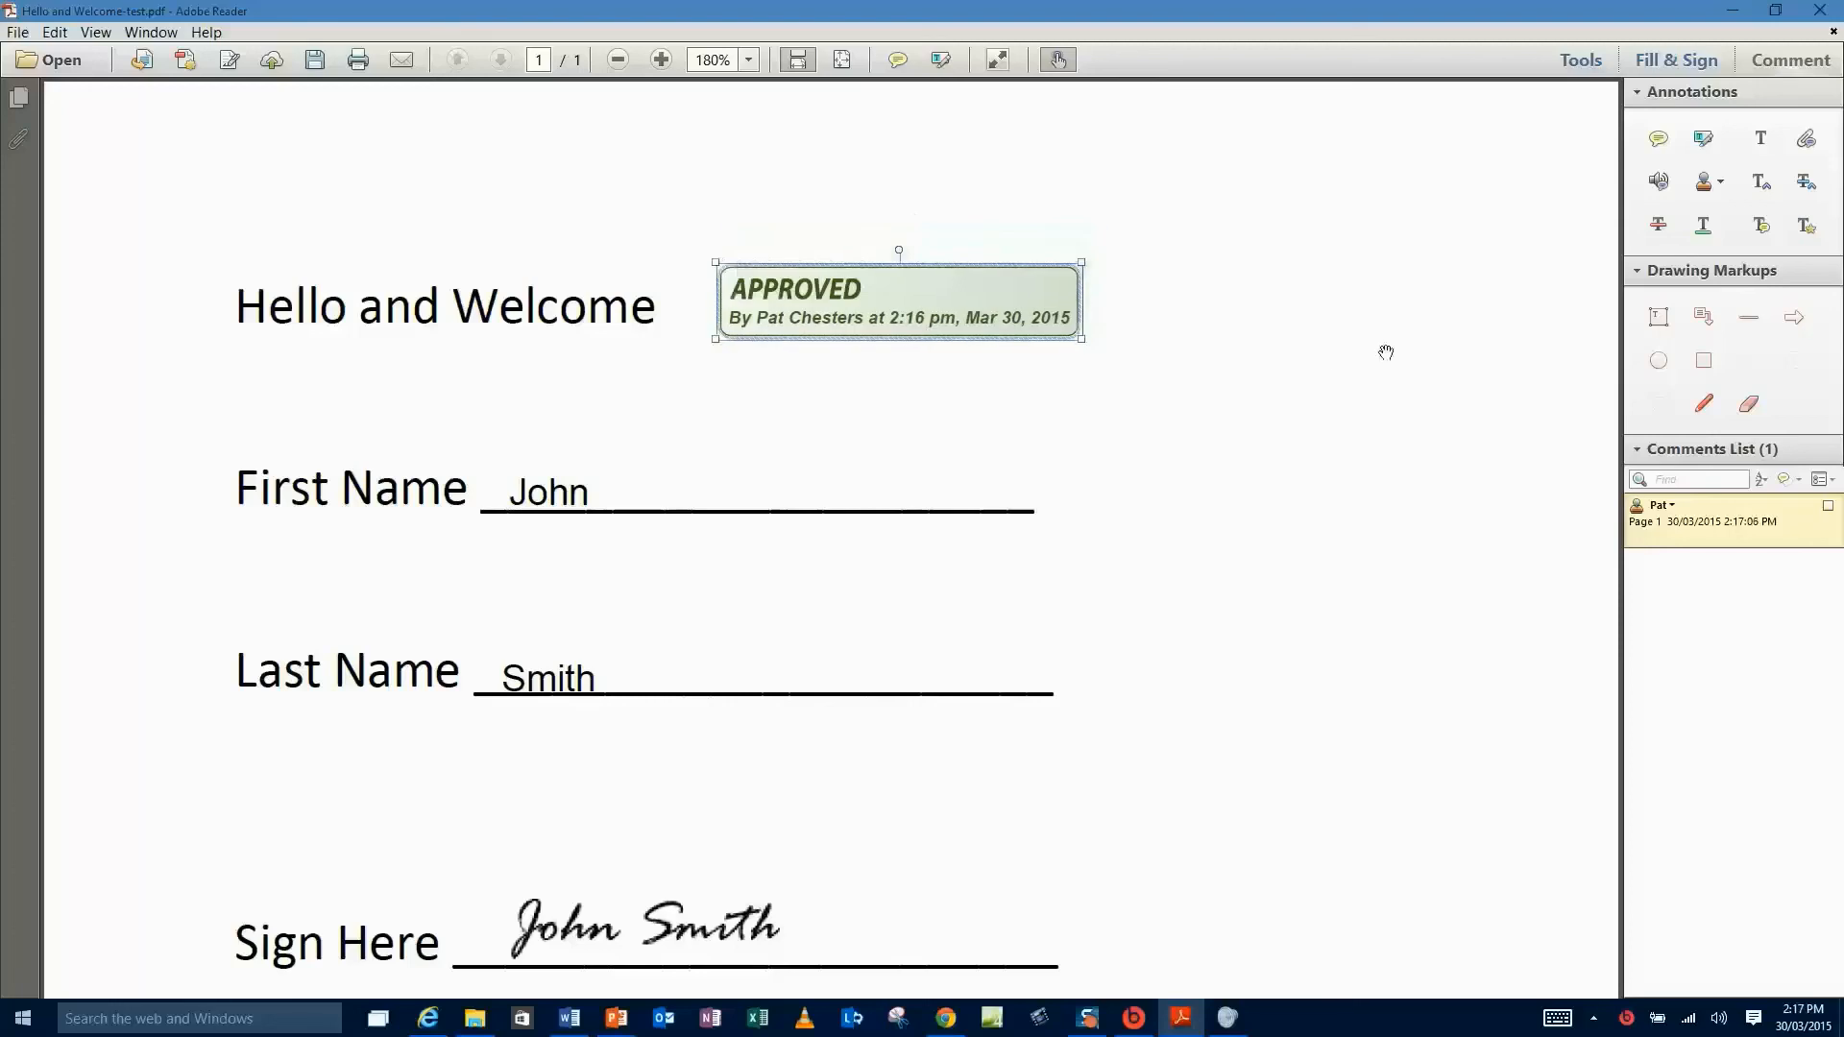
left_click(1301, 349)
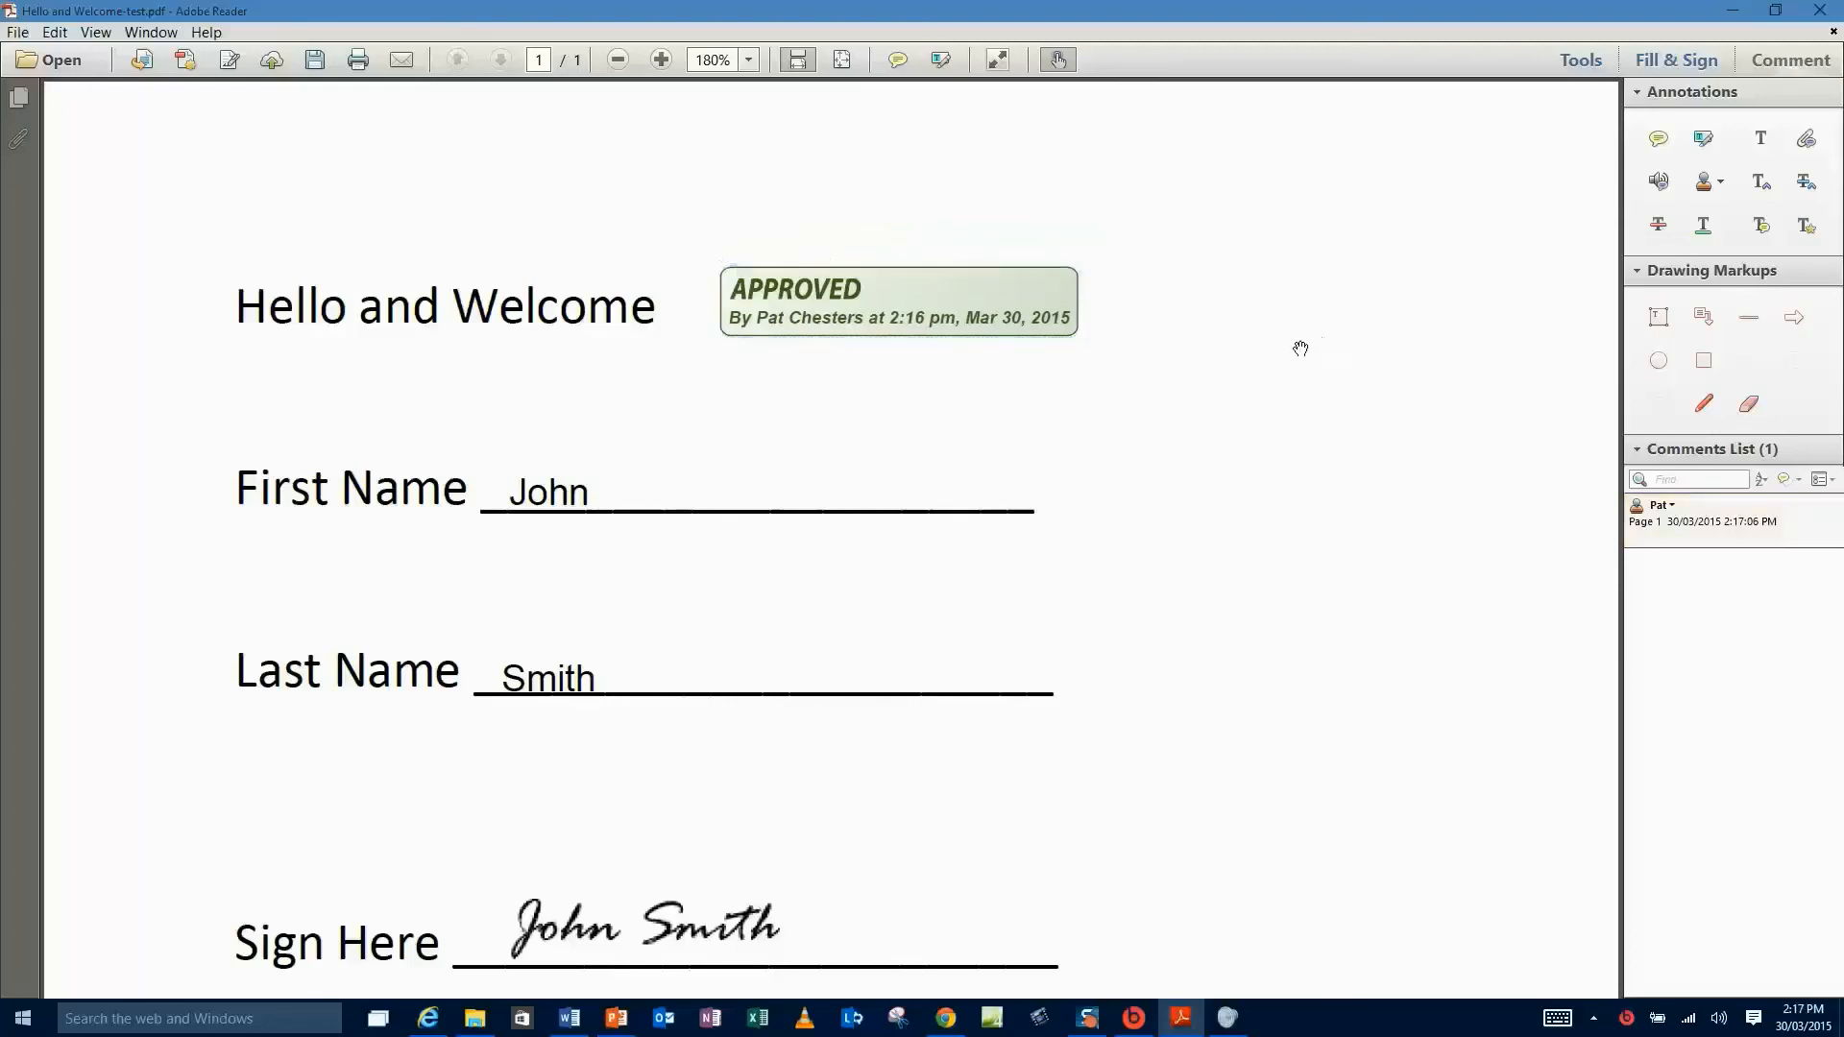
- Place a dynamic REVIEWED stamp above the First Name line and shrink it
left_click(1719, 184)
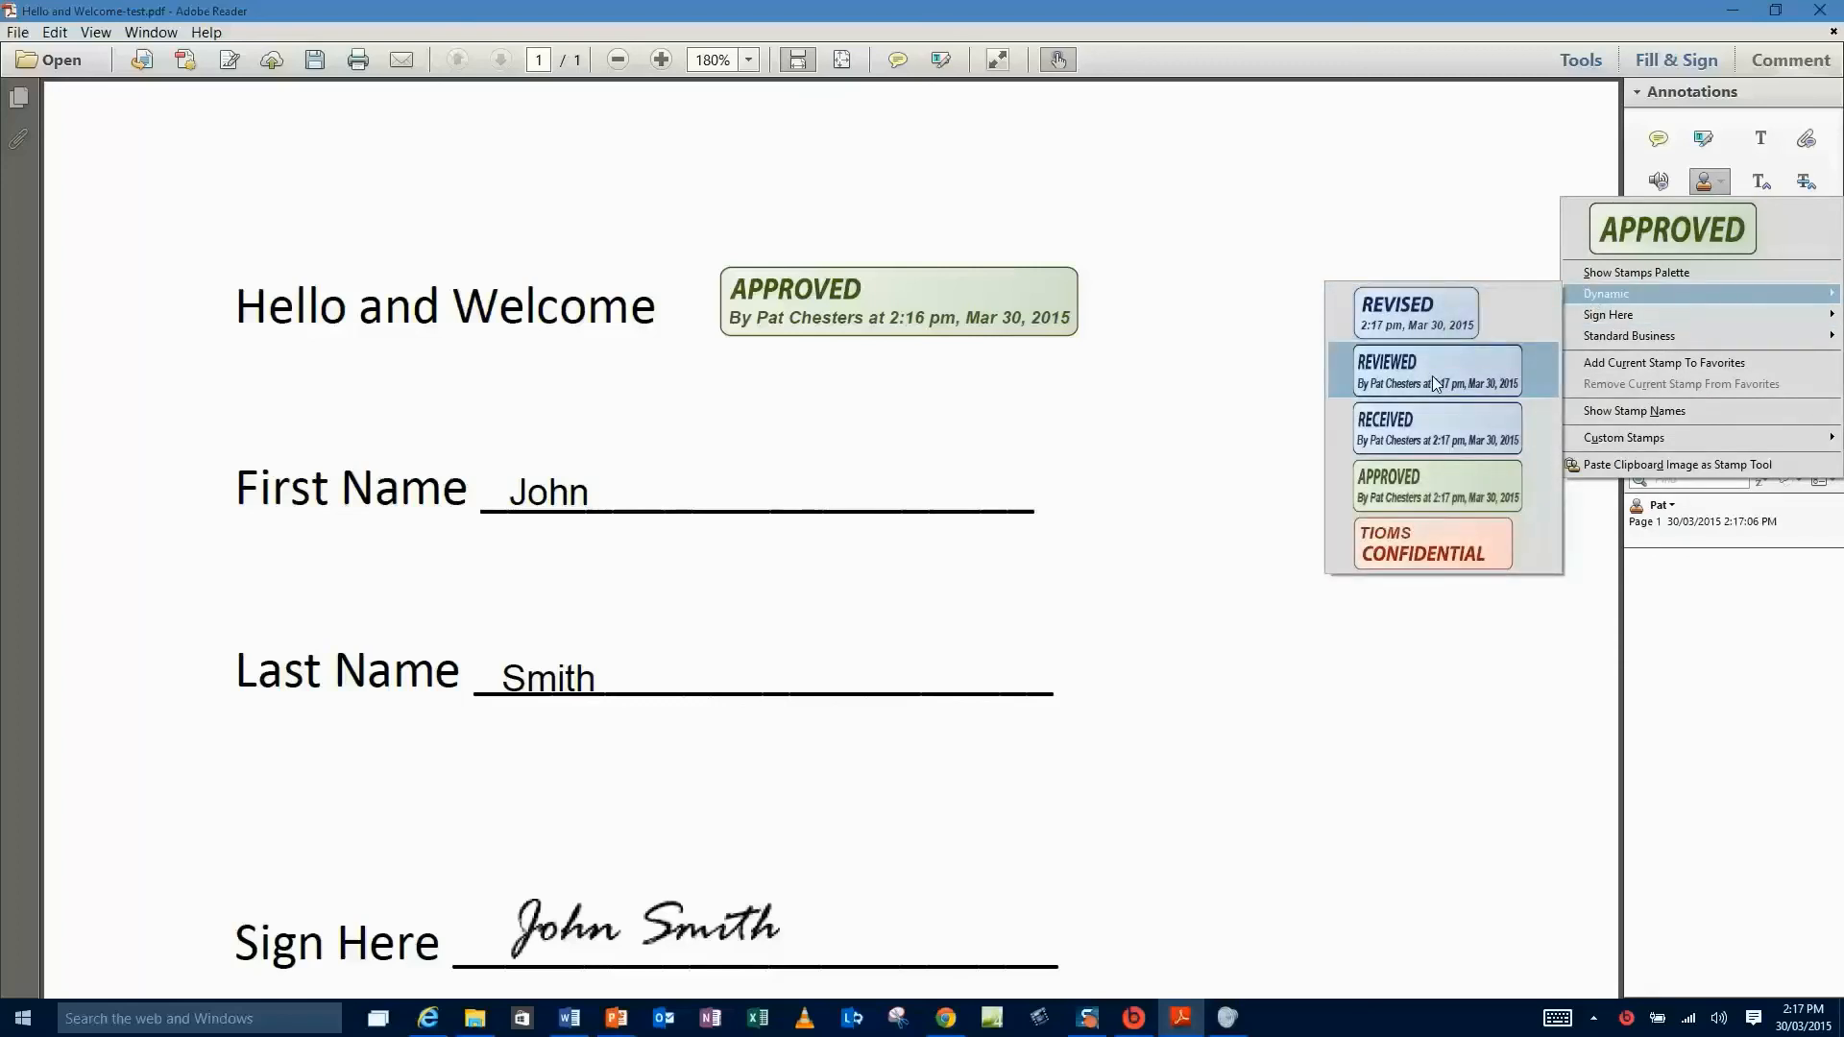
left_click(1431, 376)
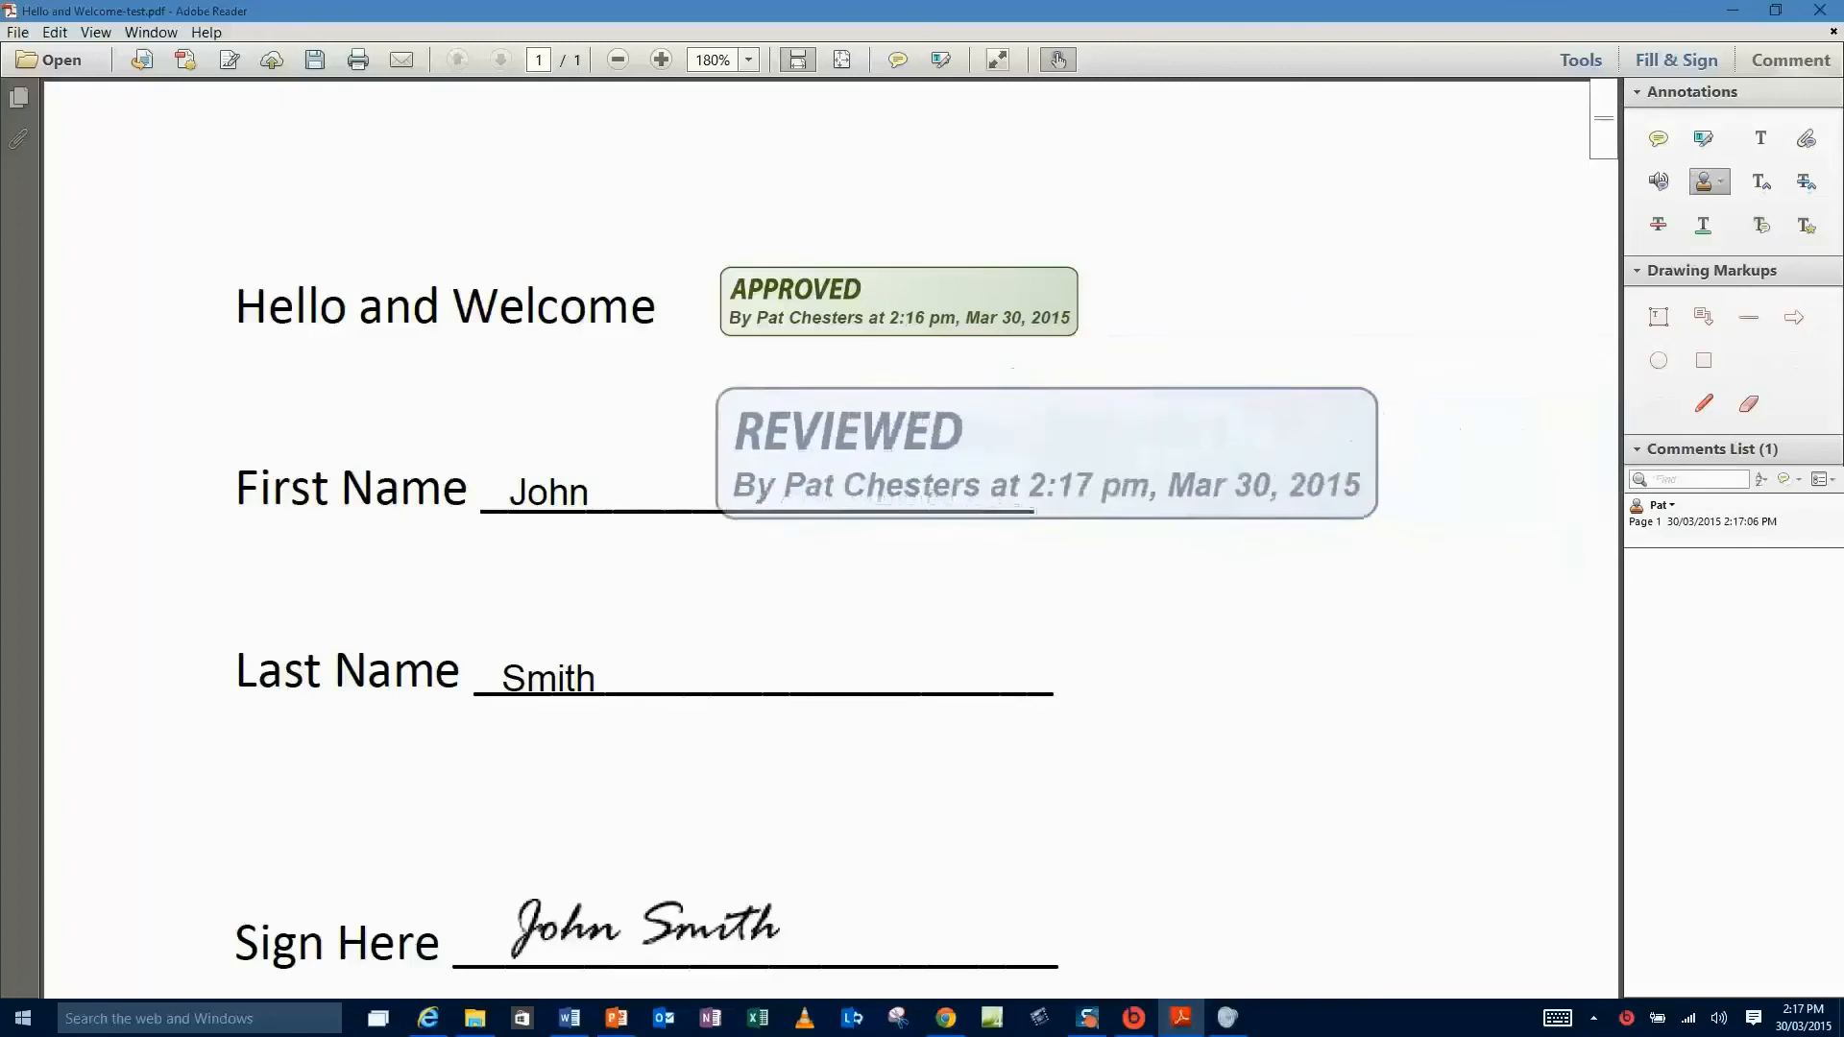
left_click(1037, 444)
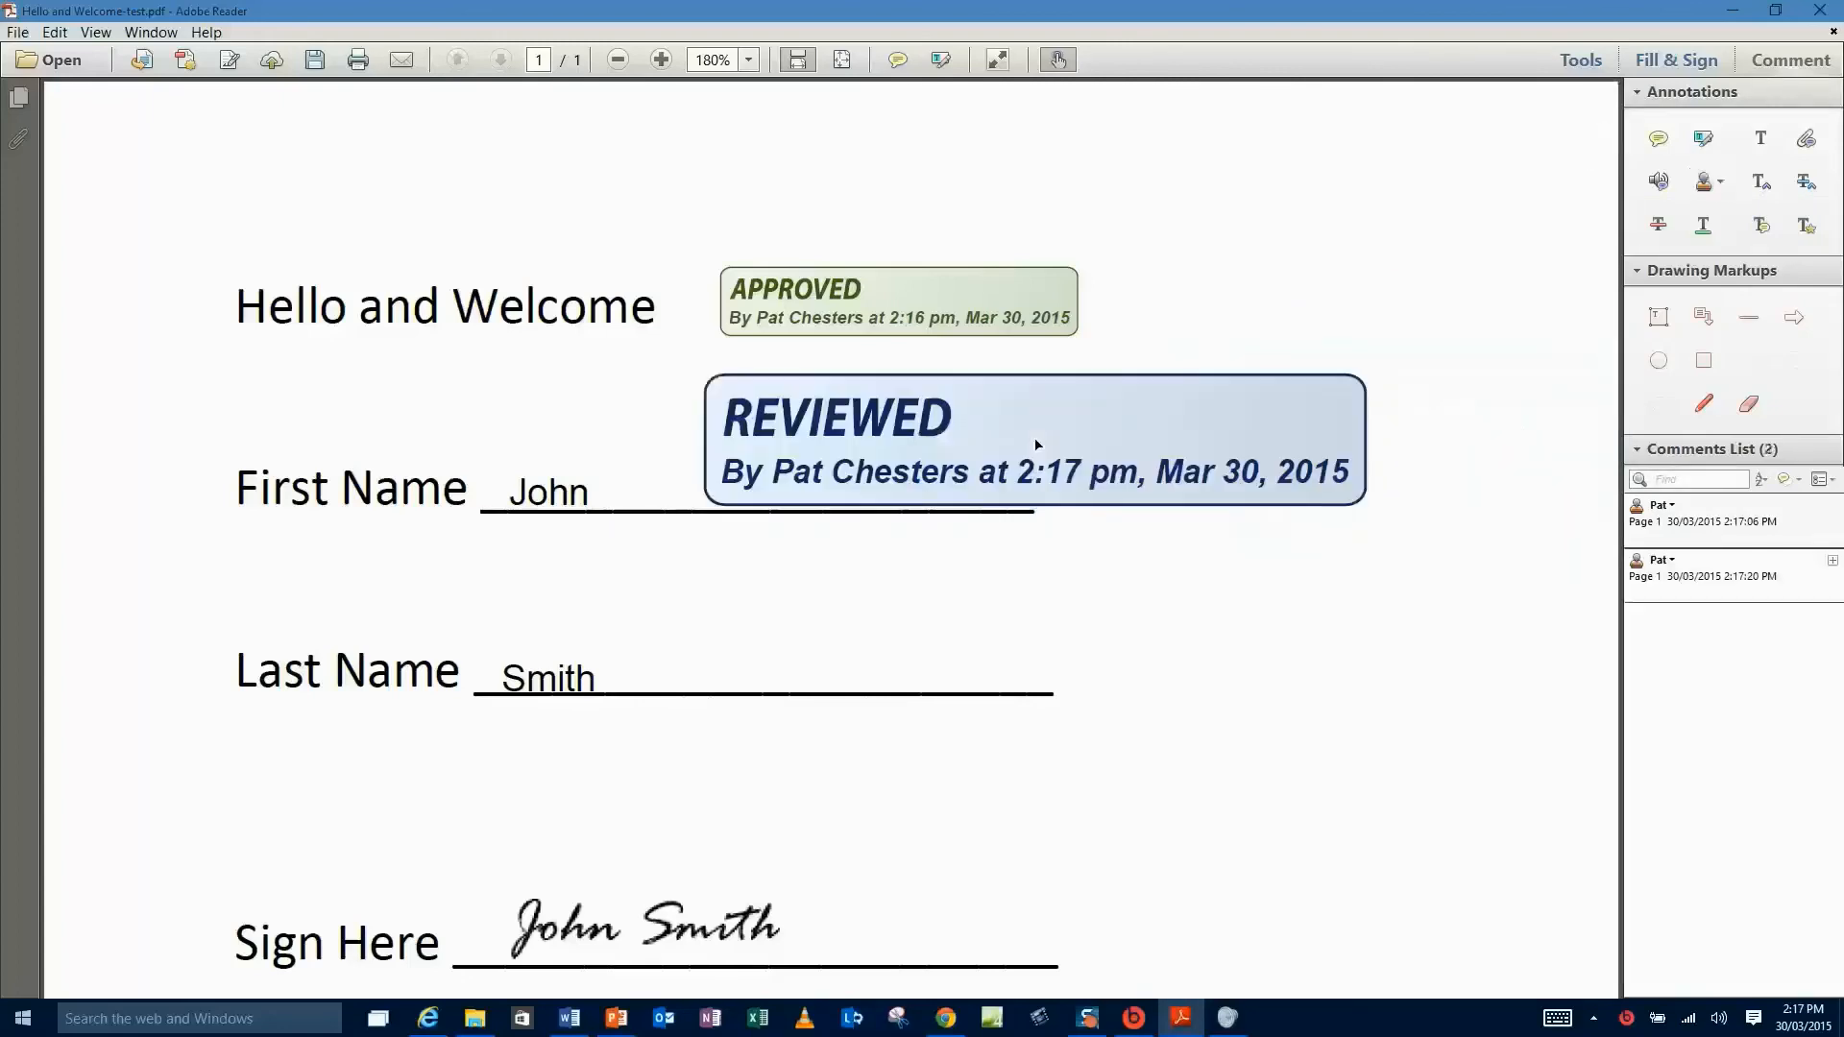
left_click(1284, 452)
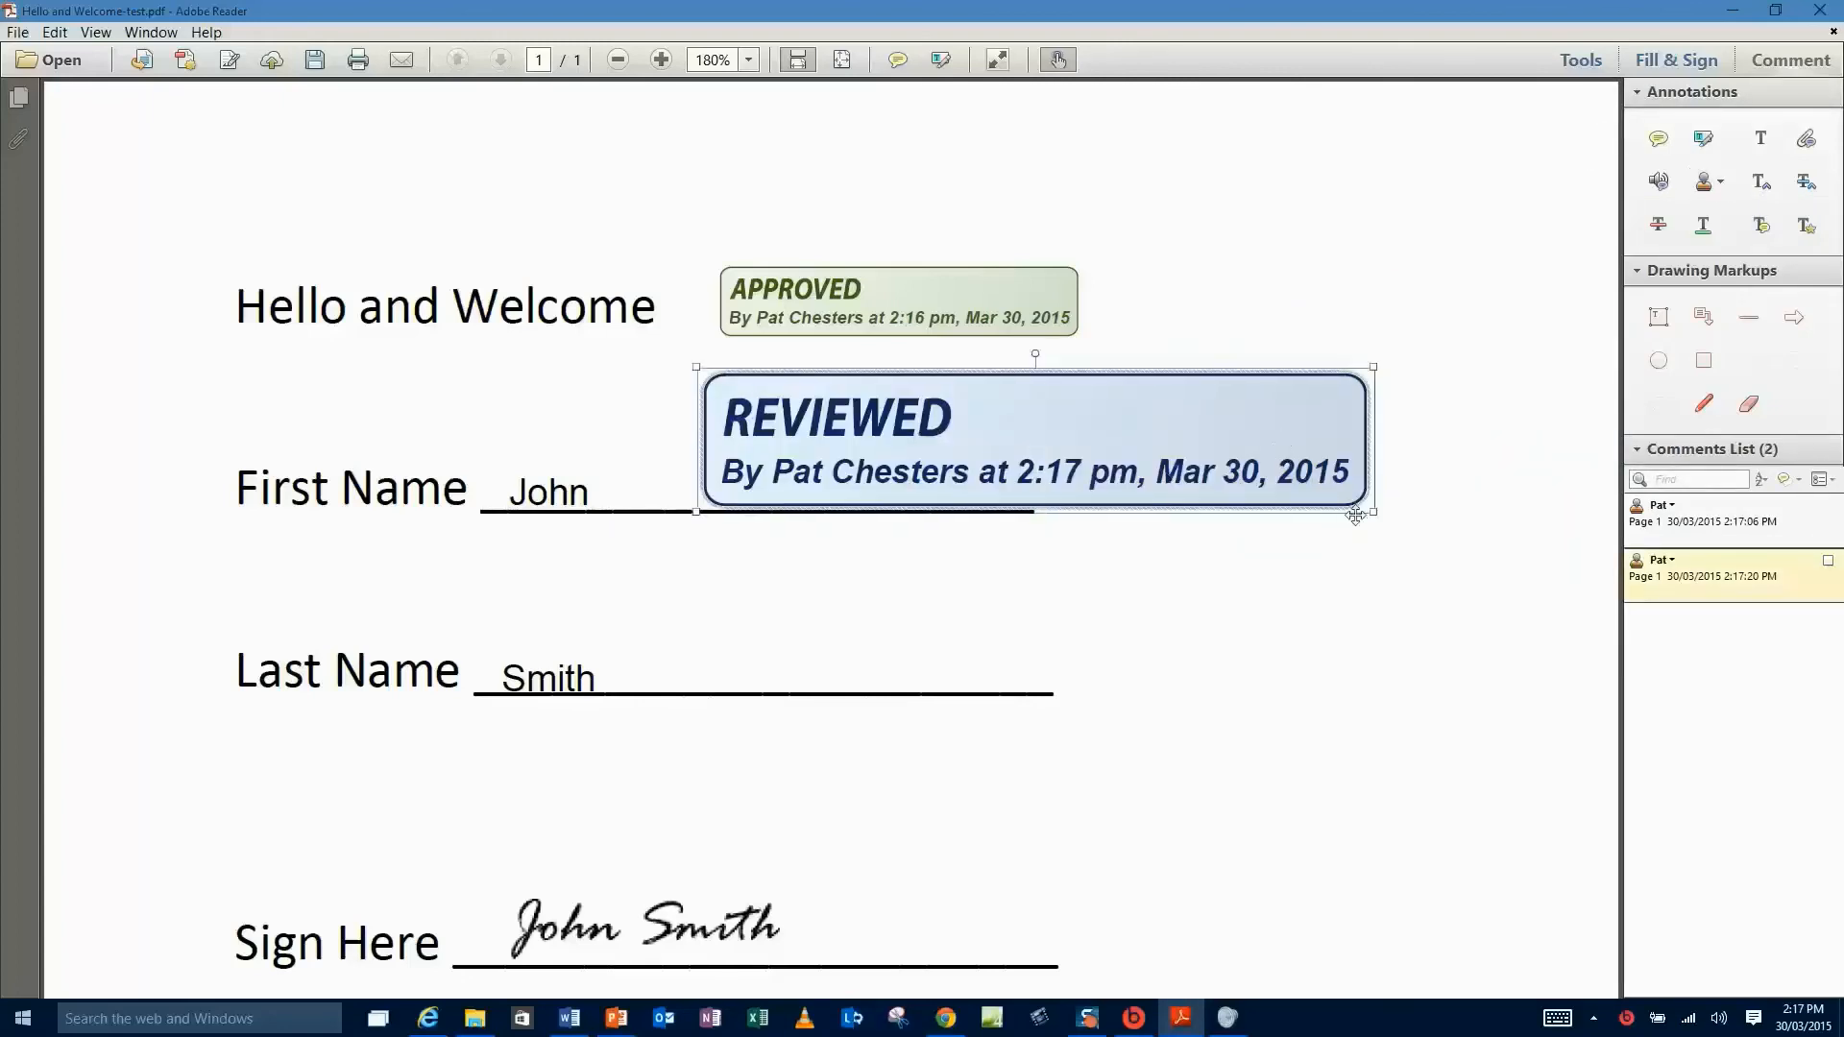
left_click_drag(1373, 514, 1043, 457)
left_click(1272, 485)
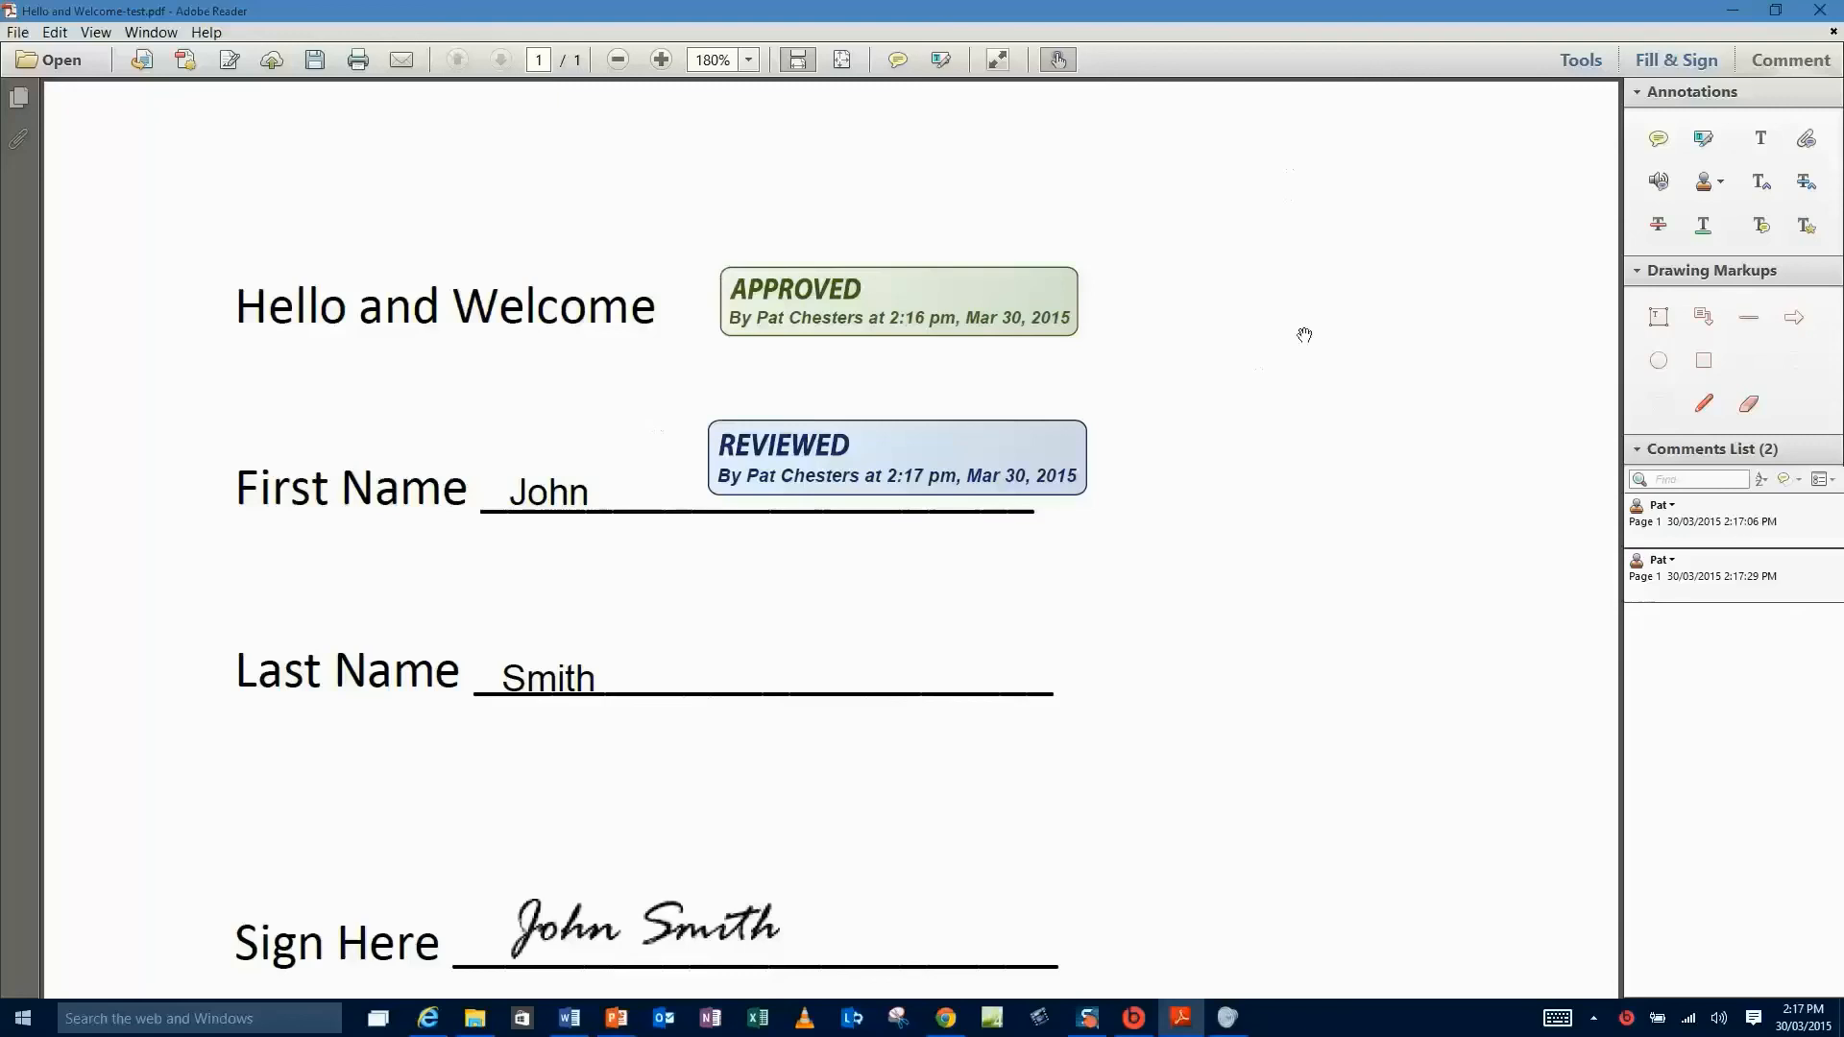
left_click(1719, 183)
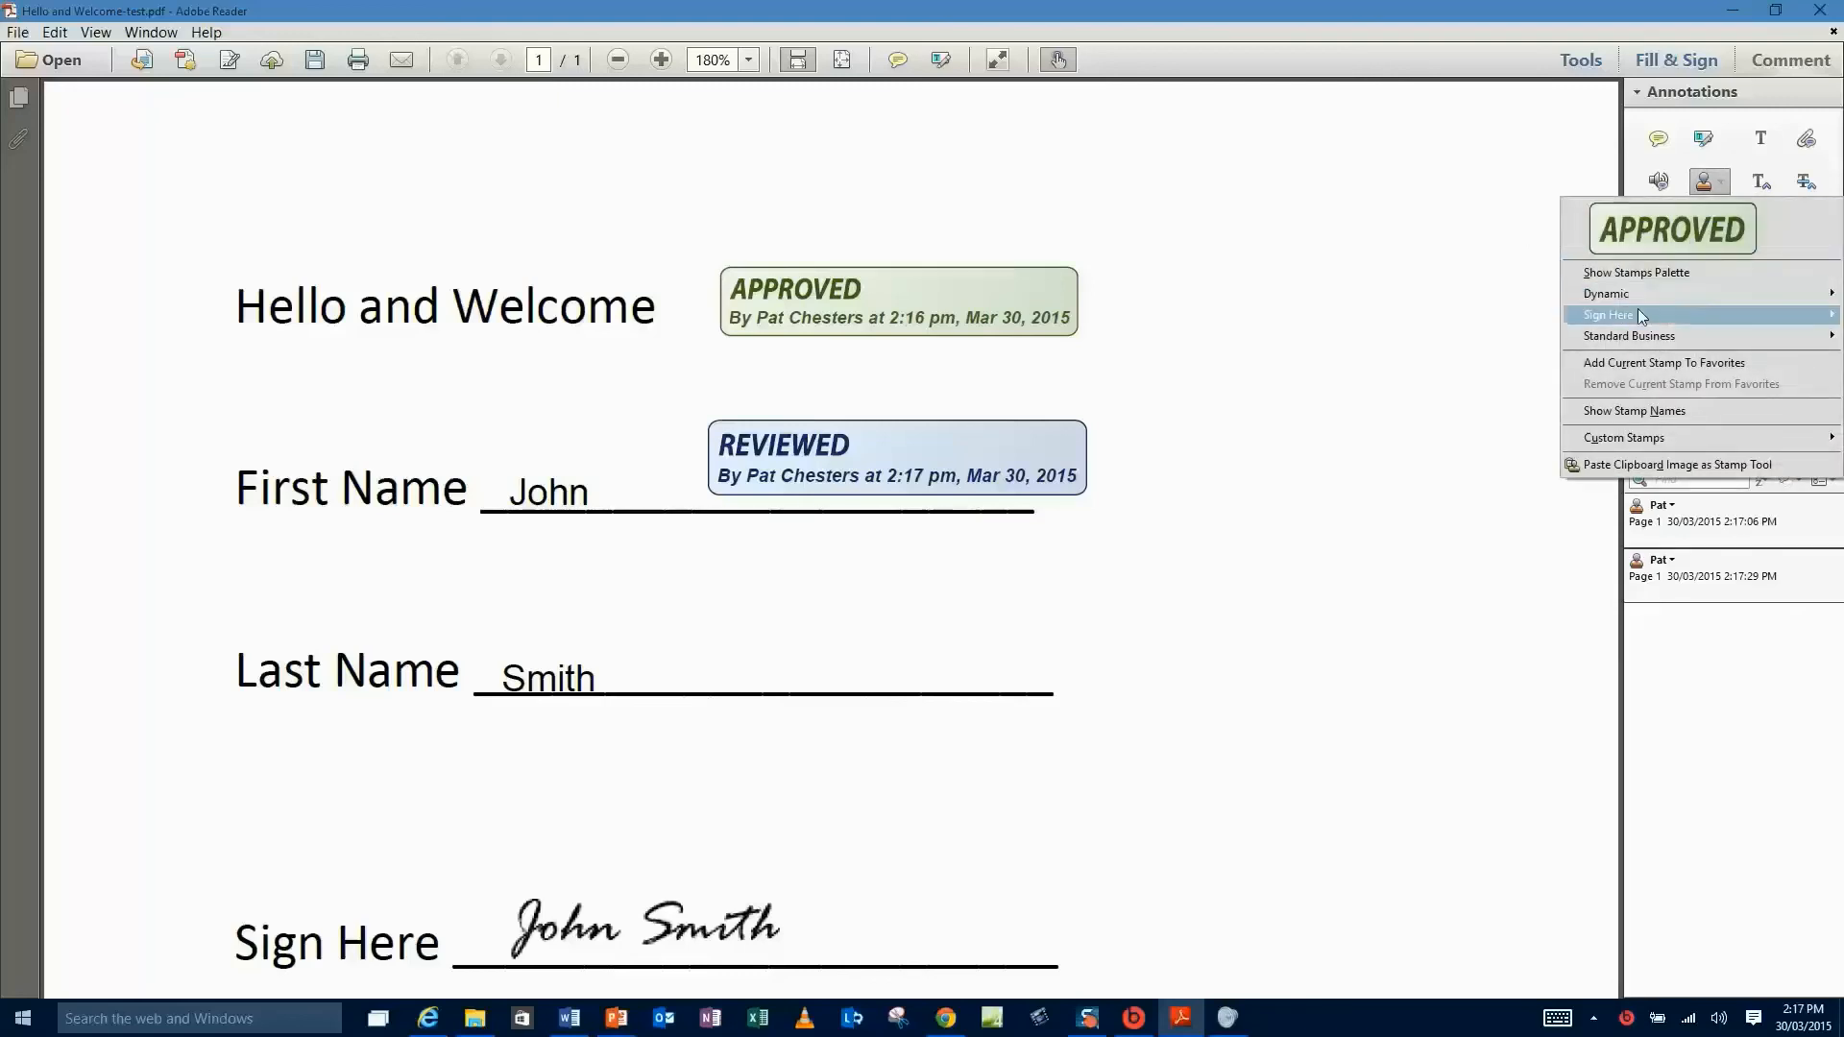
mouse_move(1636, 317)
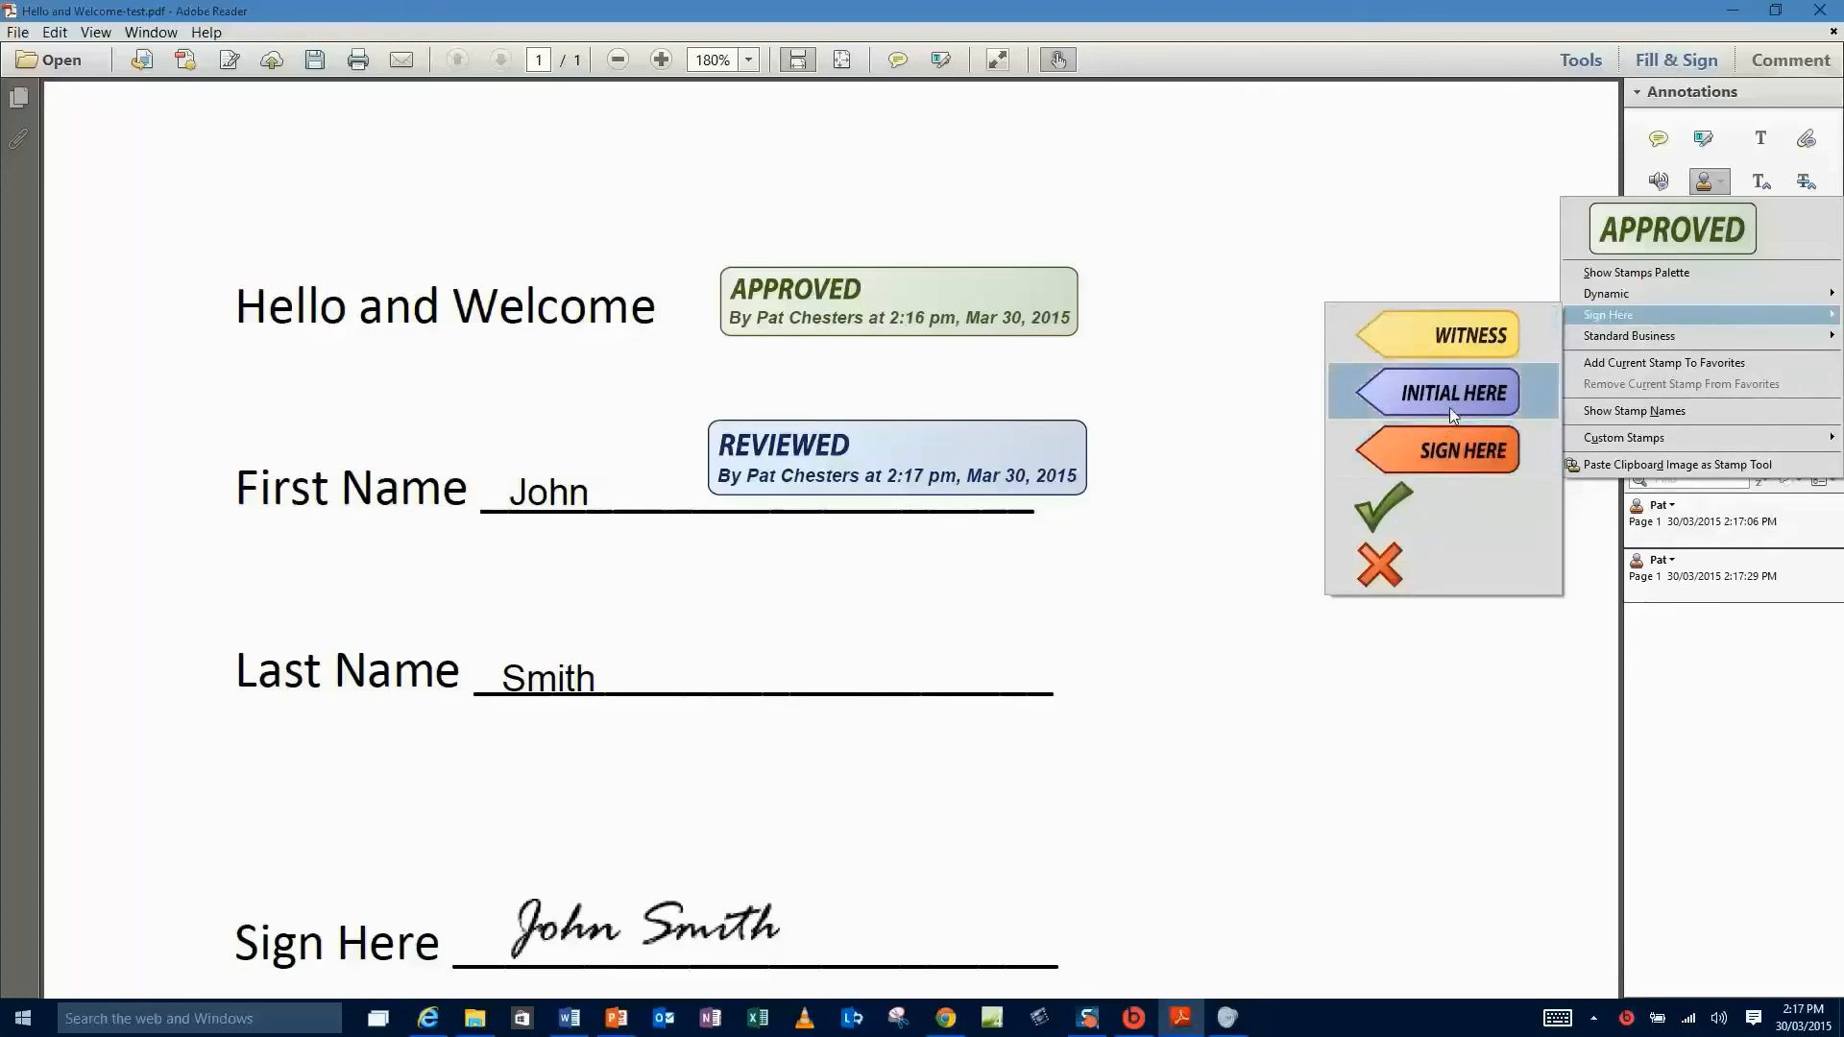
left_click(1440, 448)
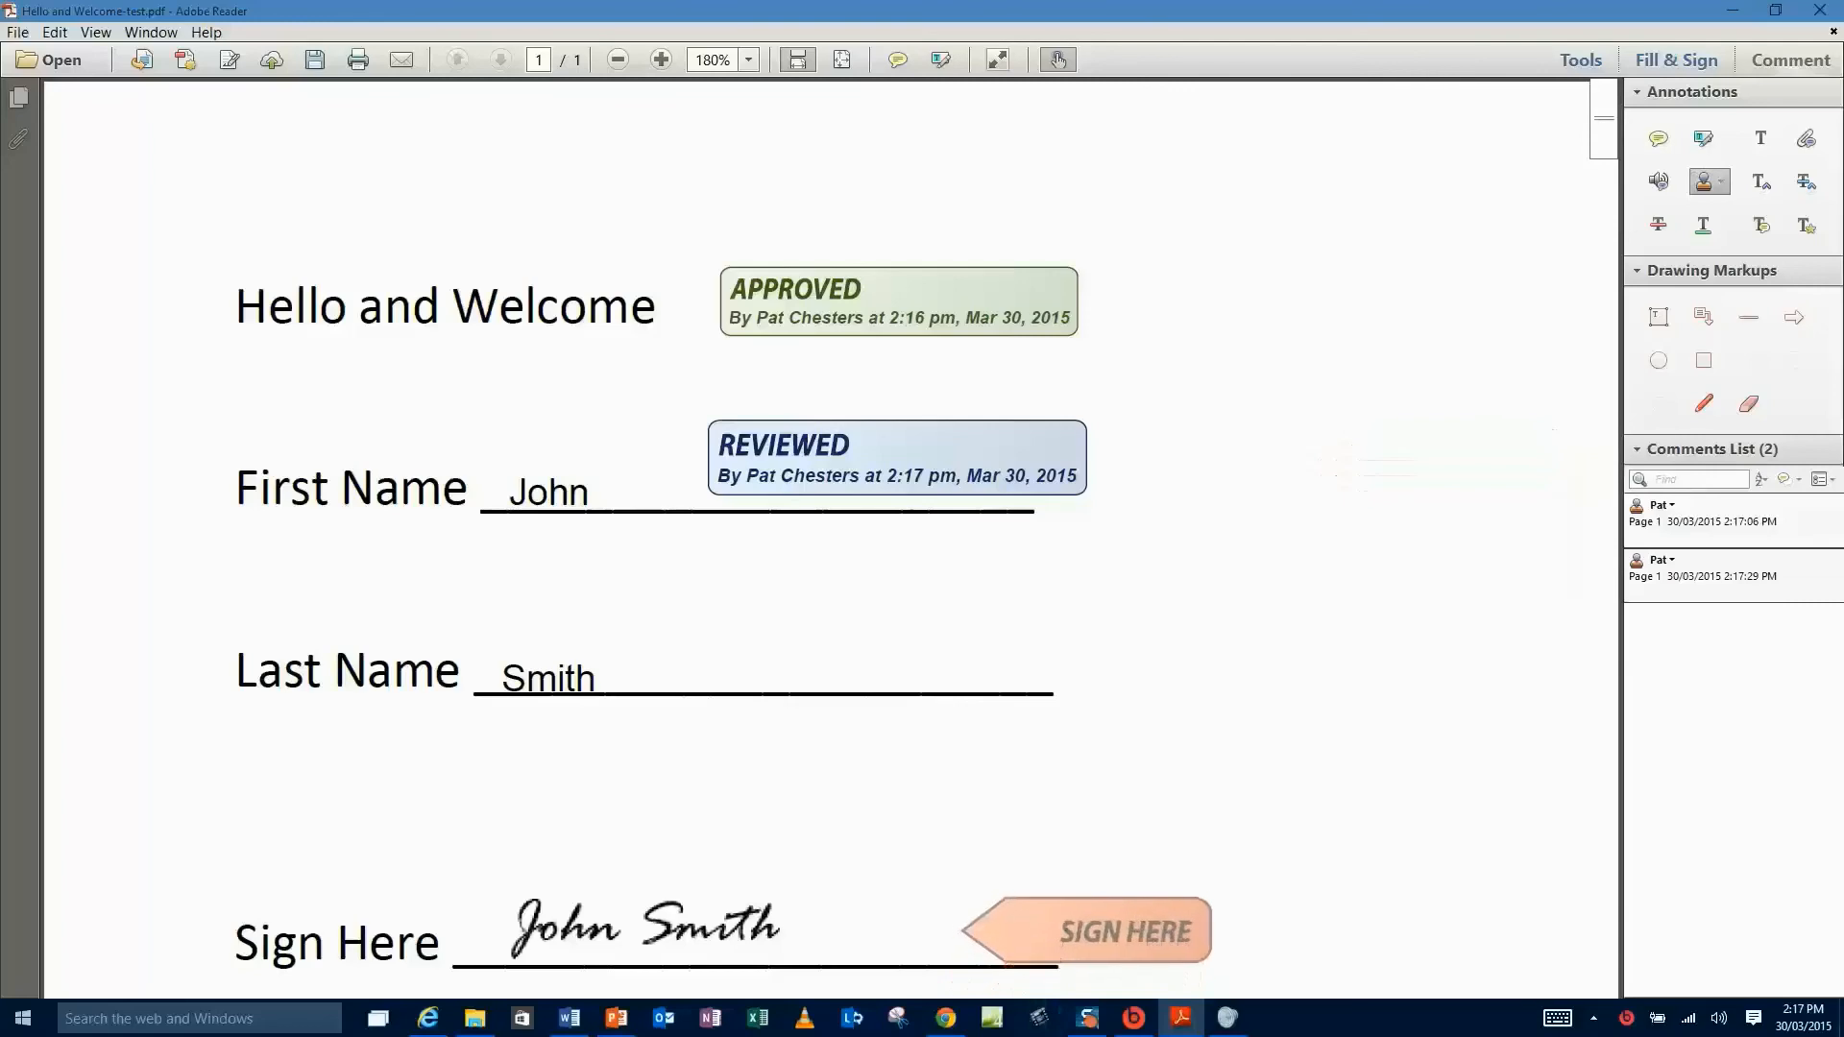
left_click(1098, 923)
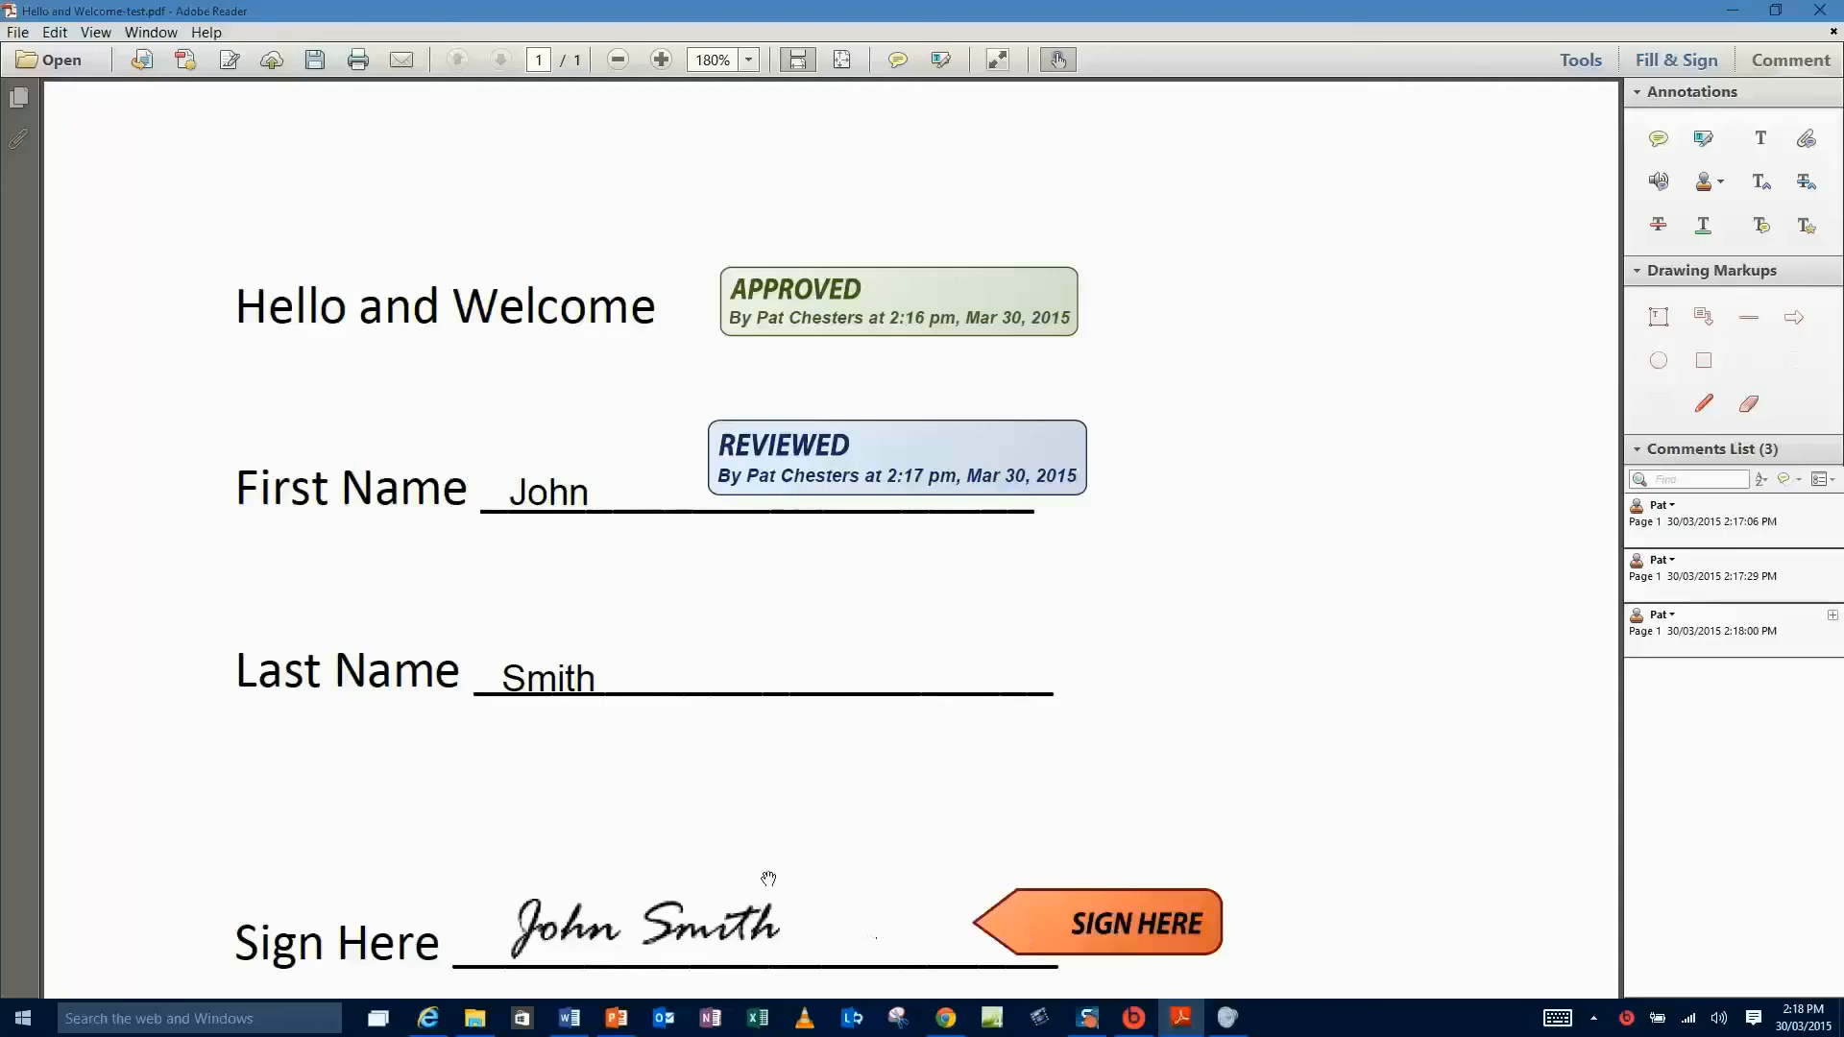
left_click(1177, 924)
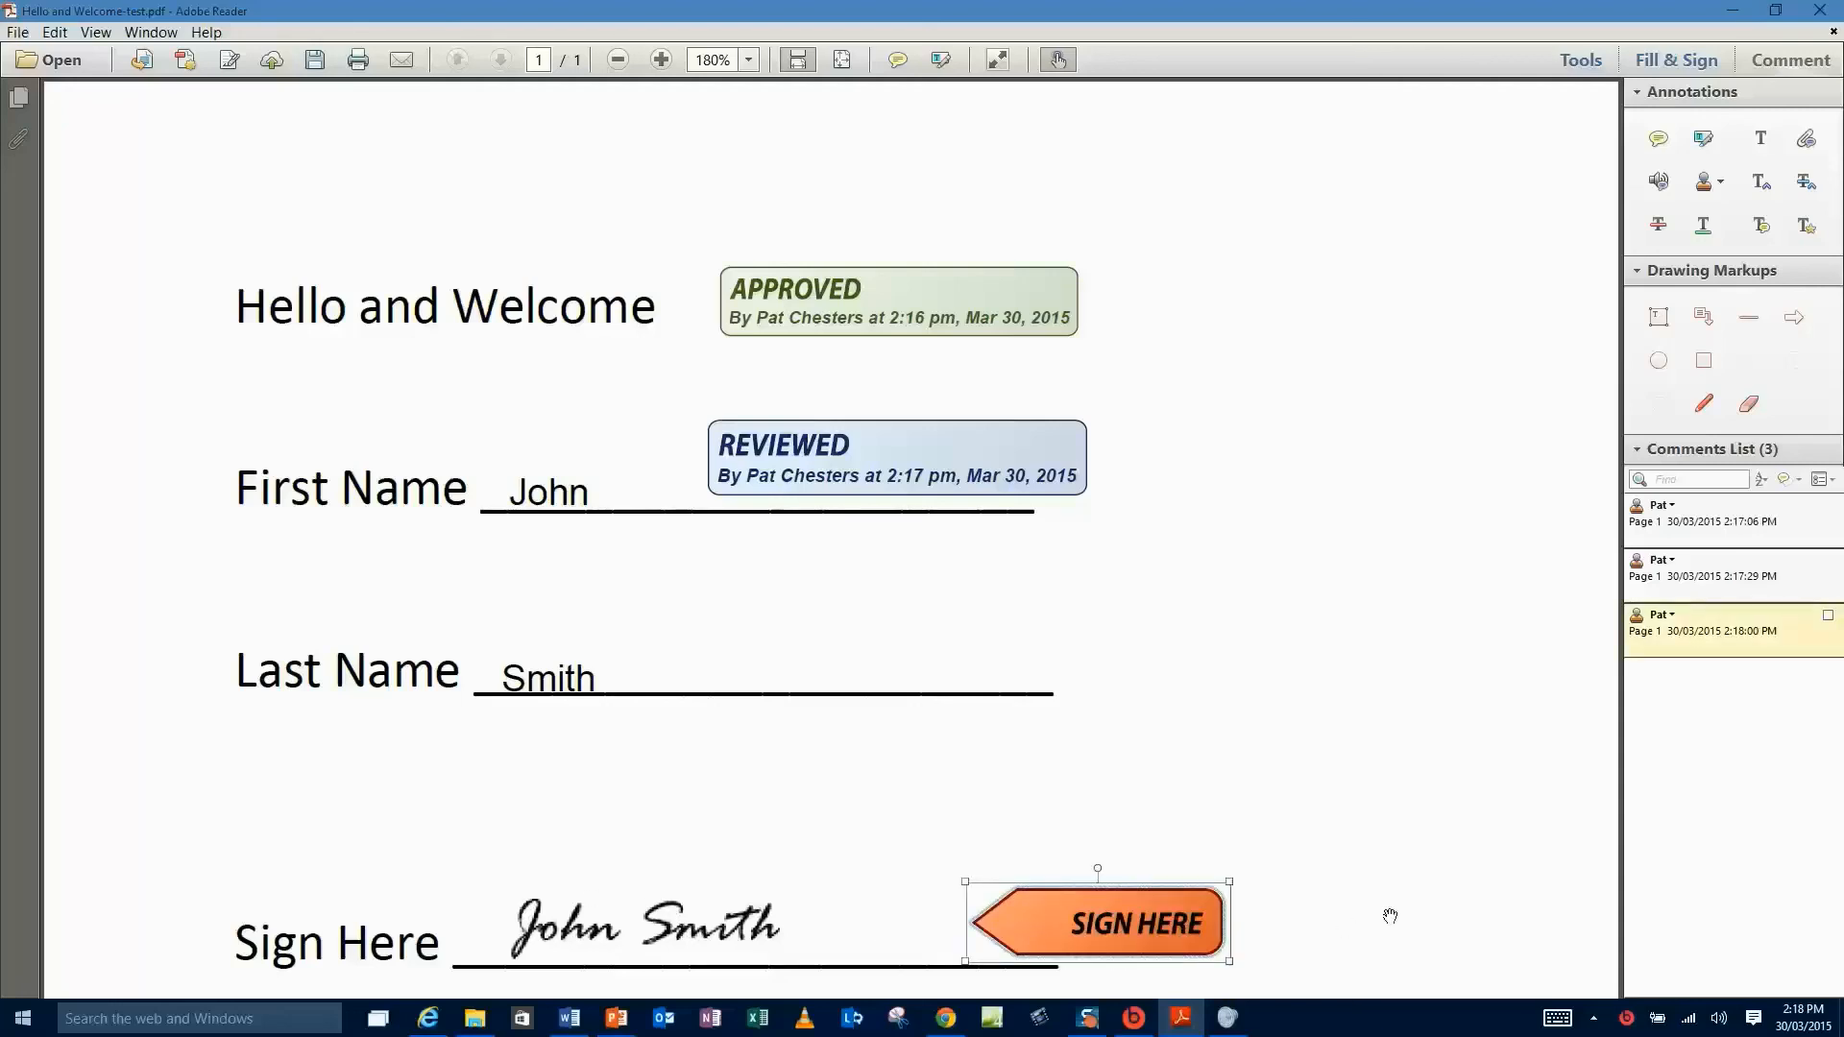
key("Left")
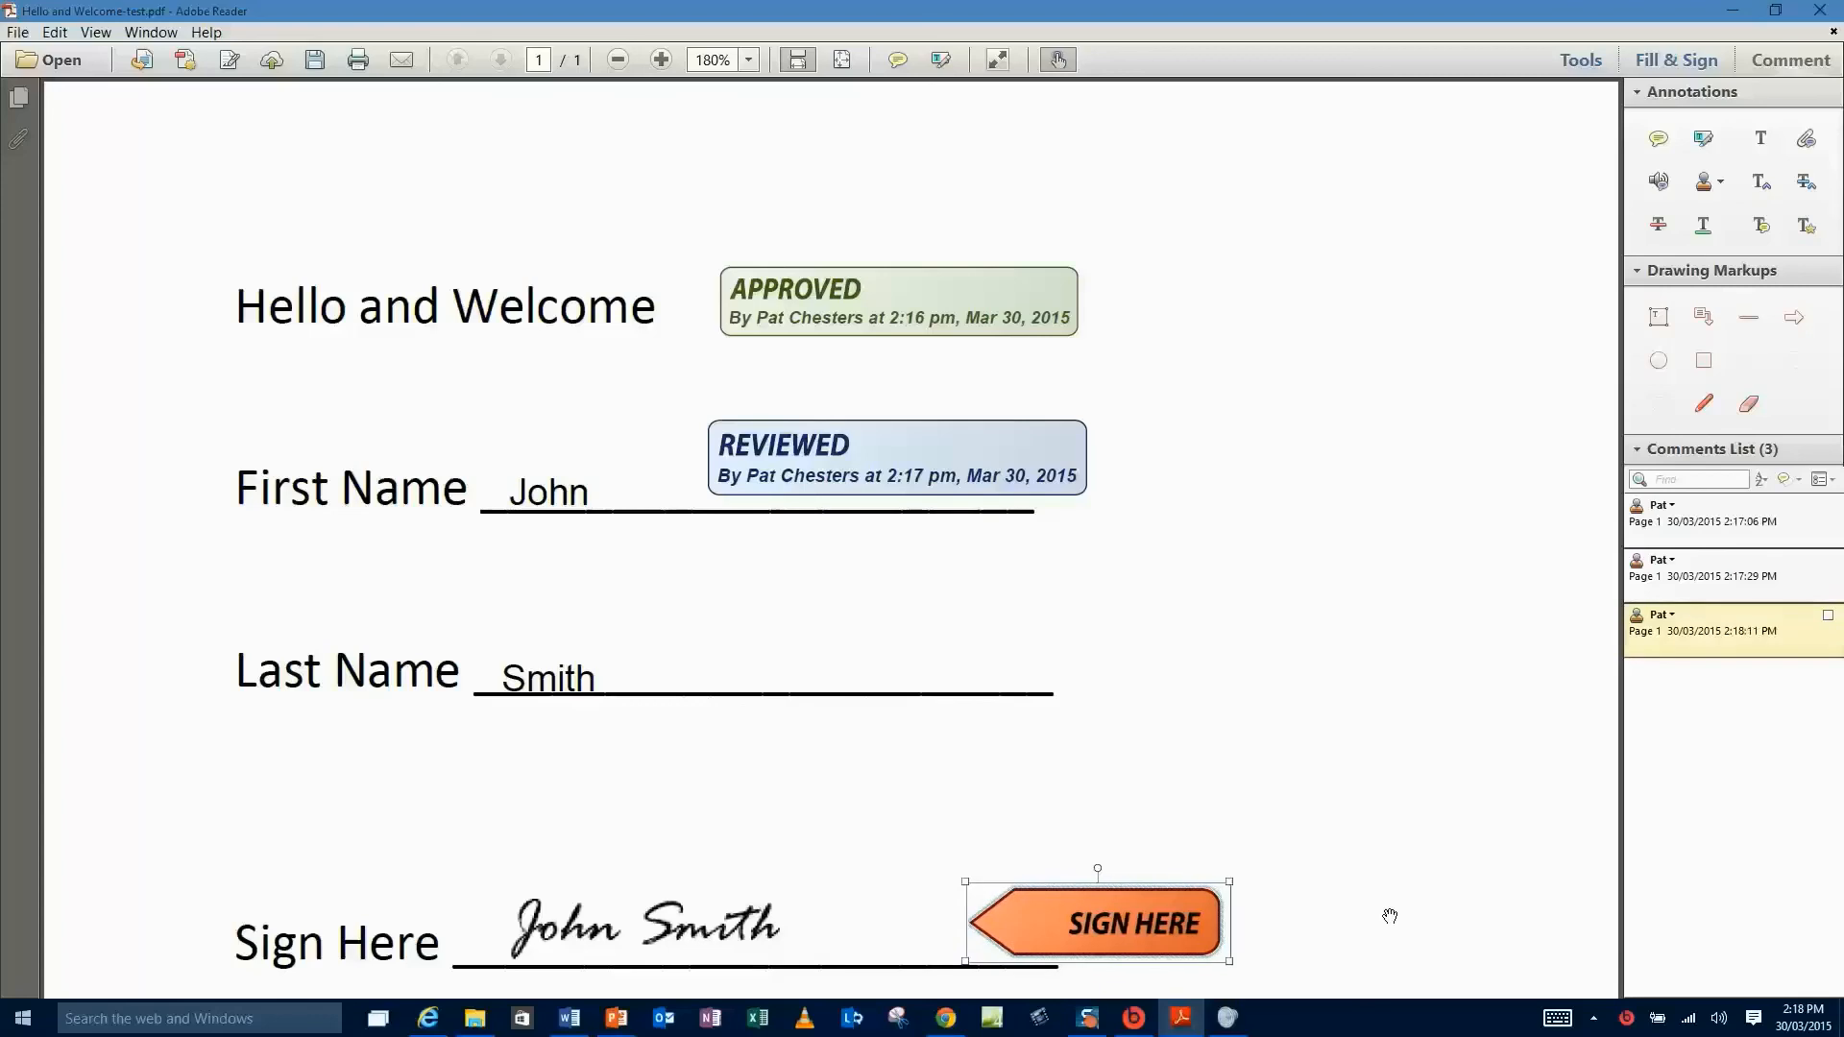
key("Delete")
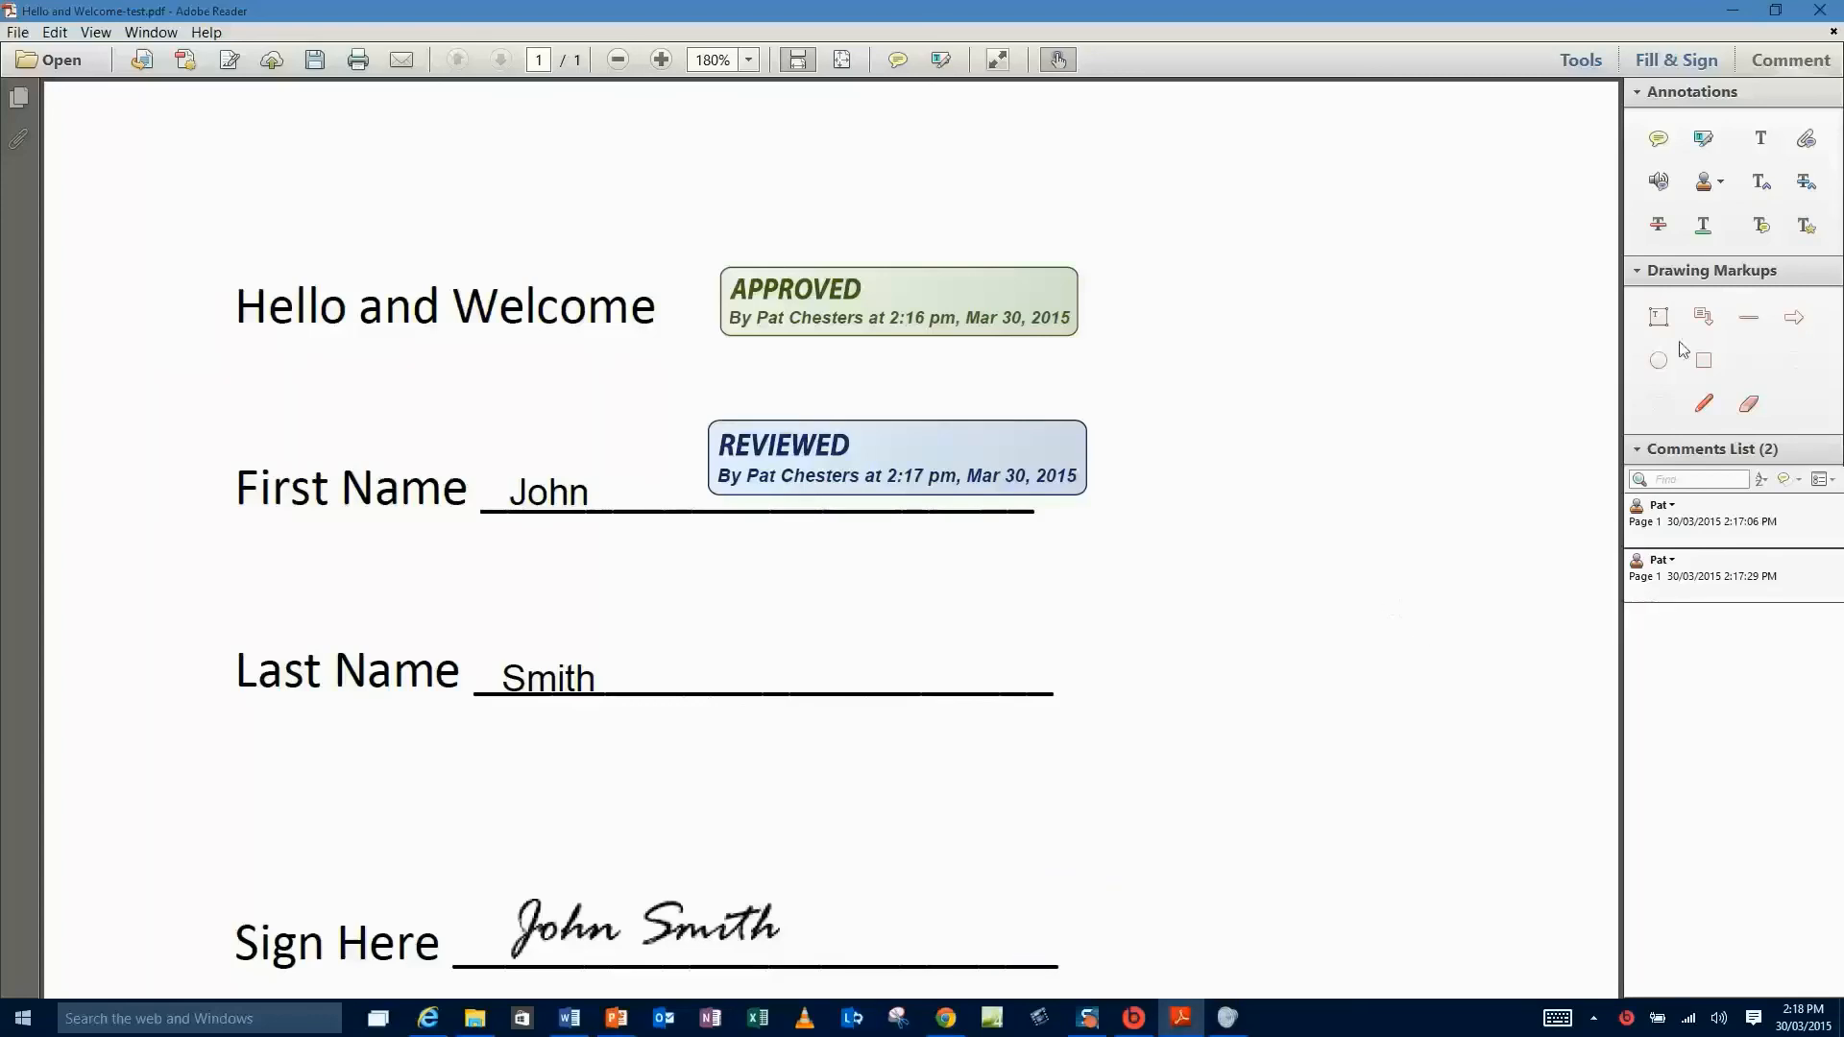
- Stamp a green check mark at the end of the Last Name line
left_click(1717, 183)
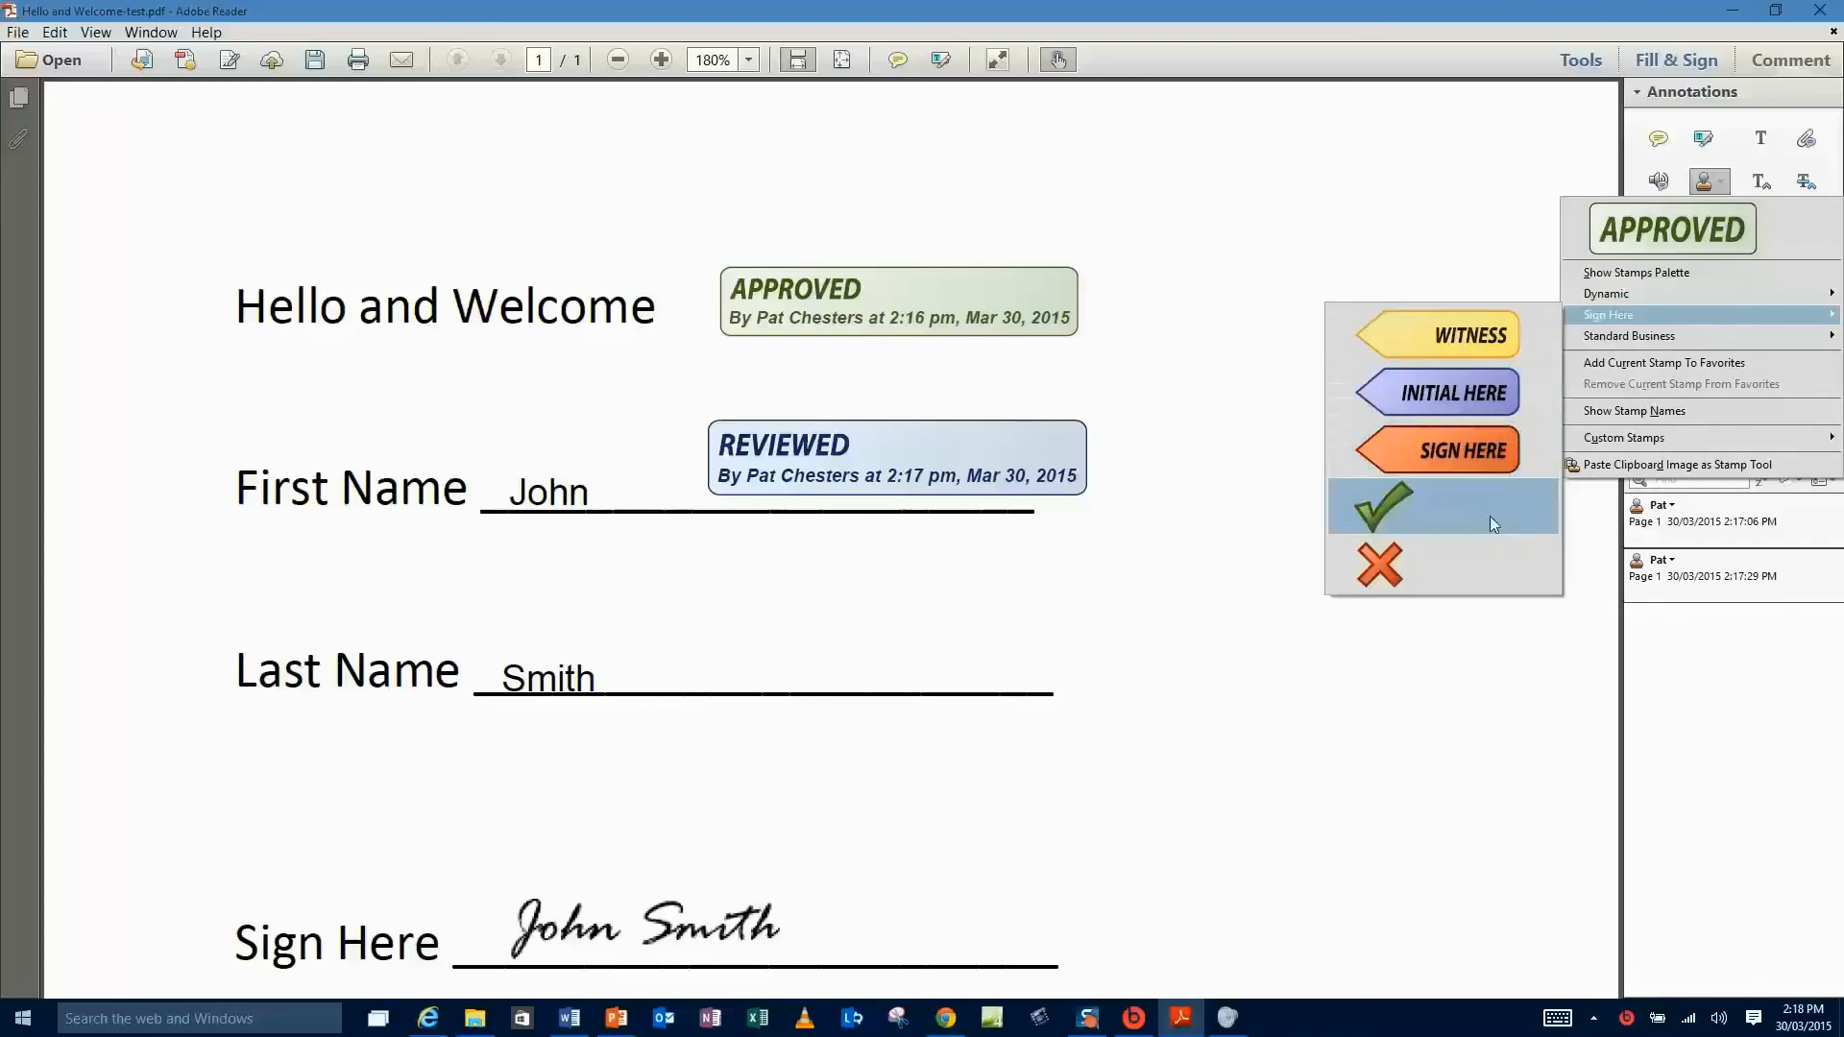
left_click(1392, 513)
left_click(1051, 650)
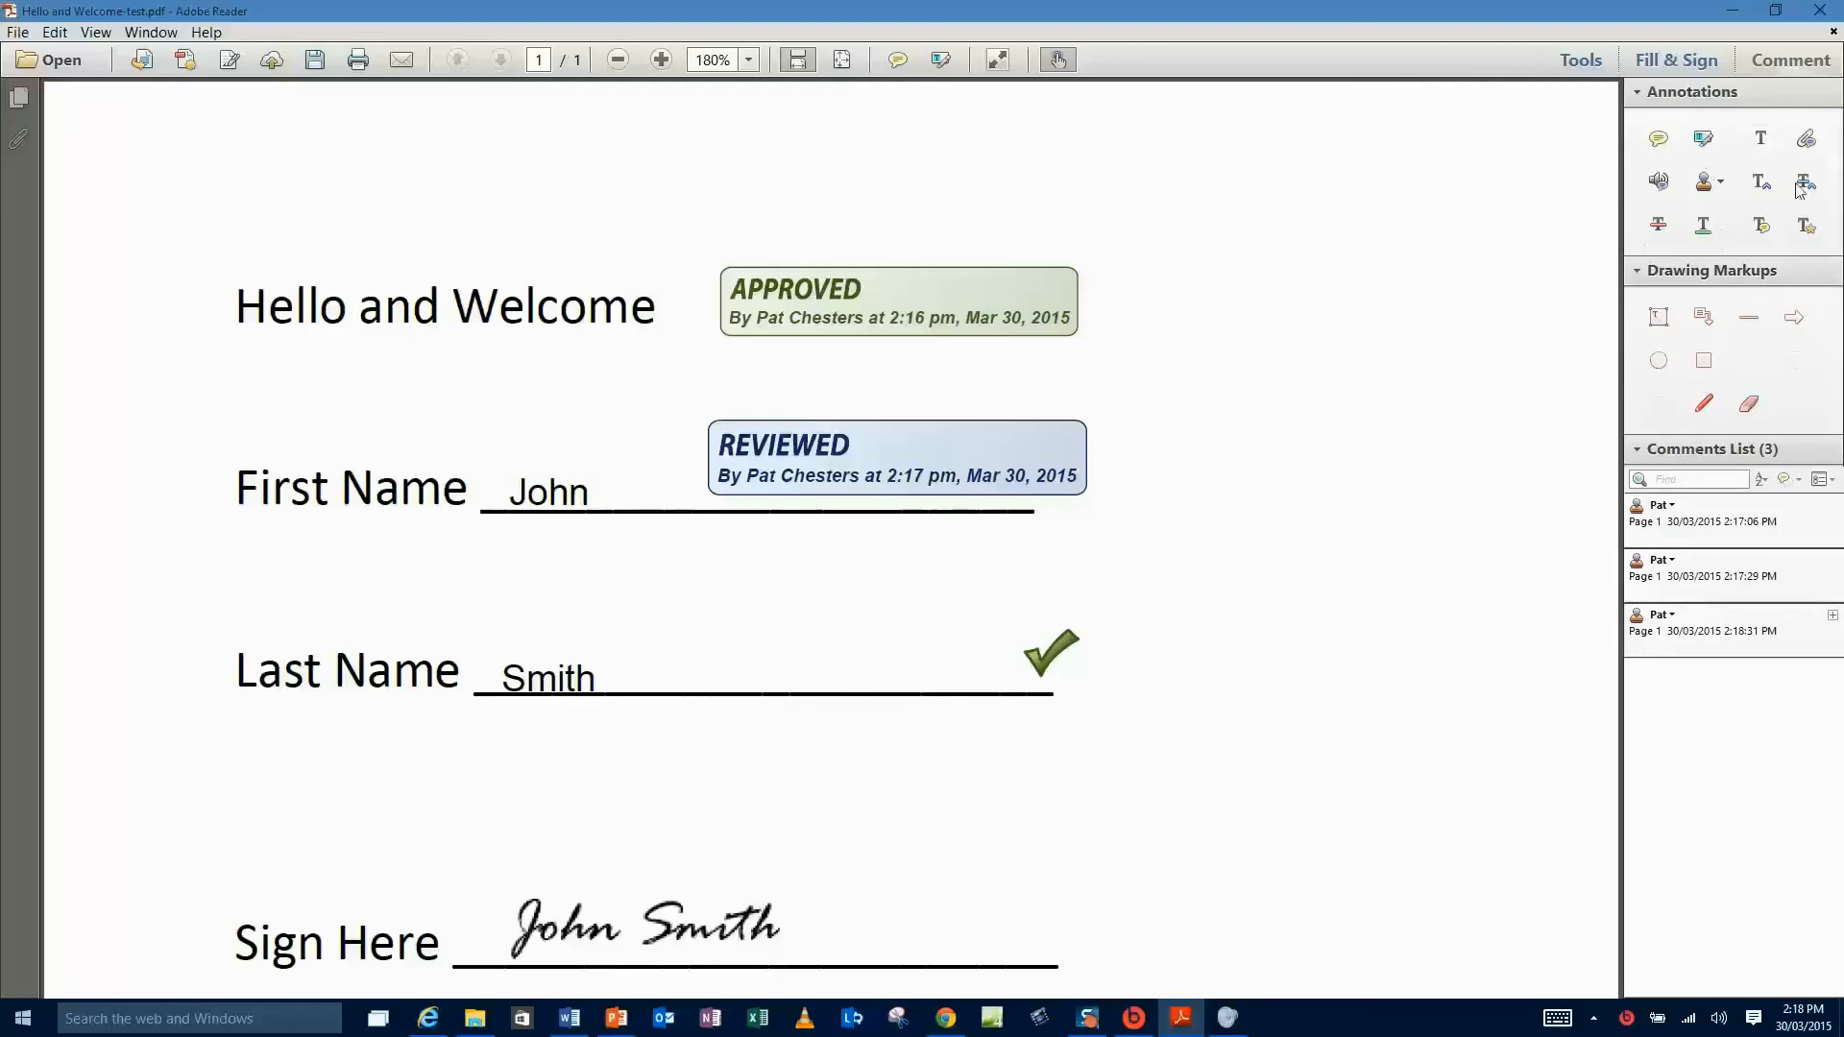
- Underline the word Welcome in the heading with the Underline Text tool
left_click(1704, 228)
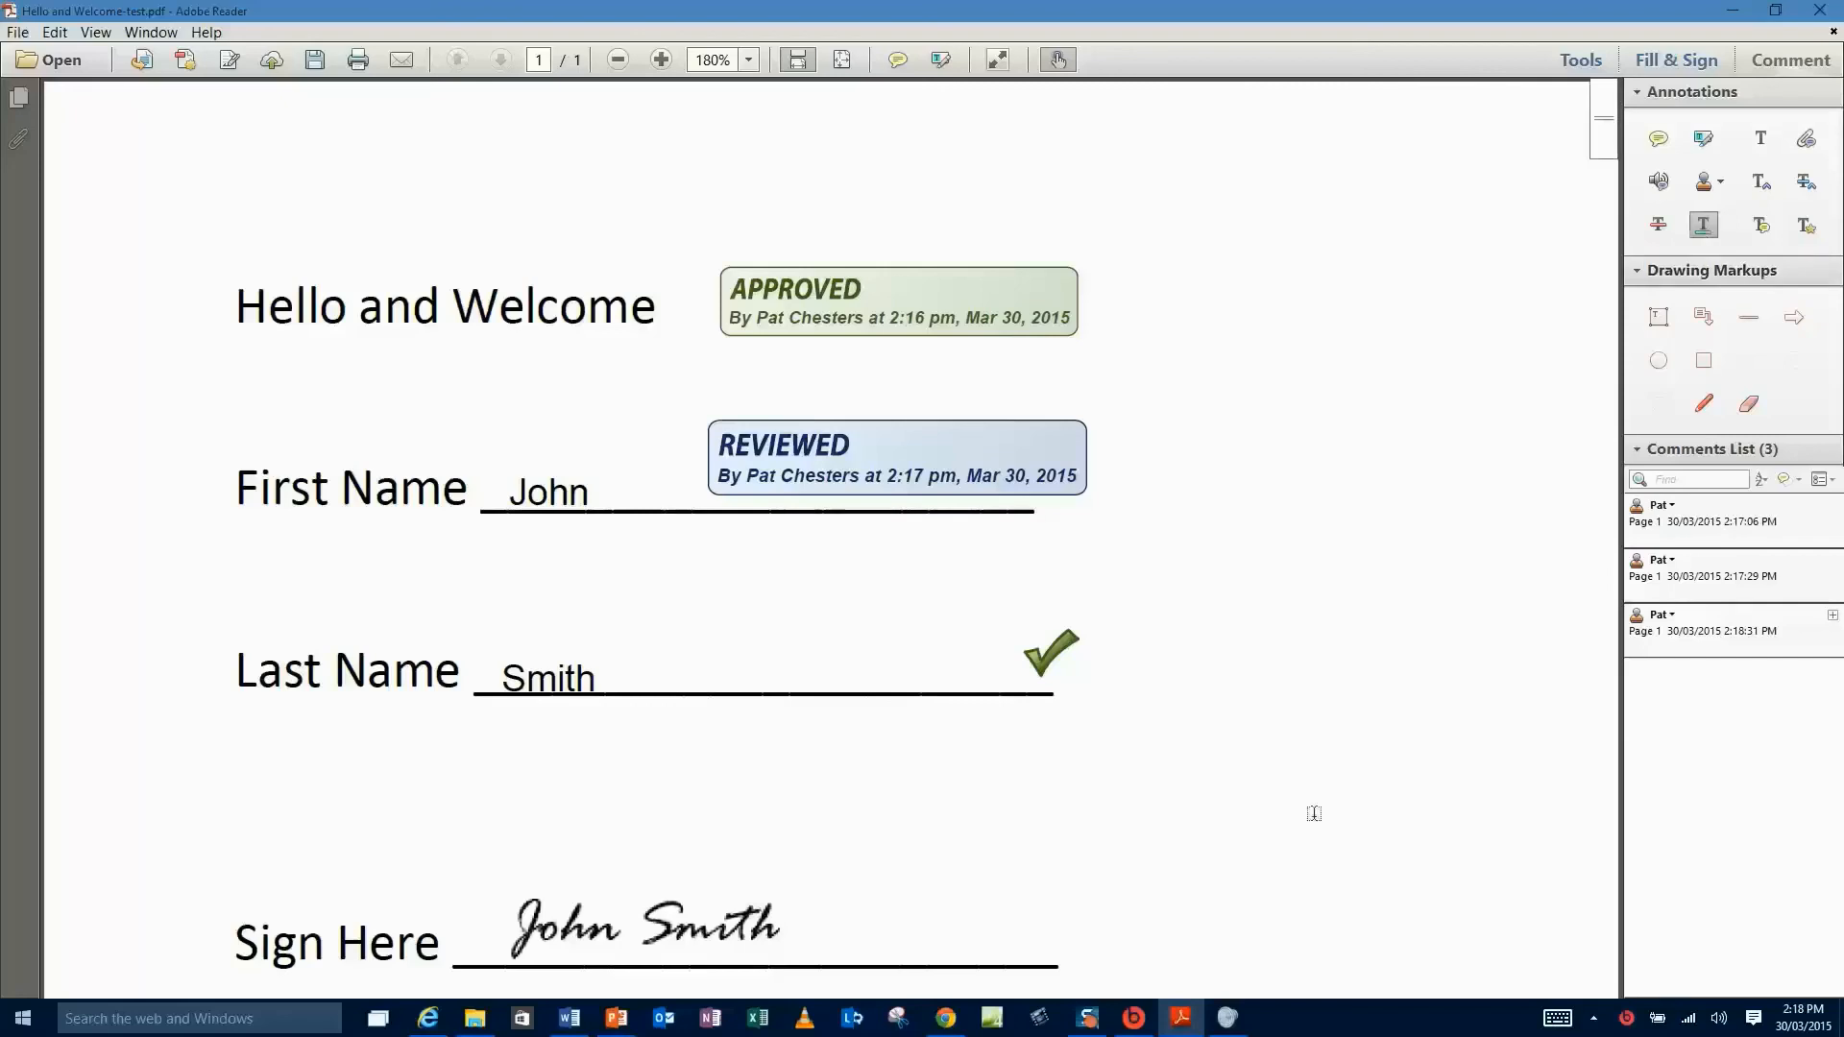
double_click(526, 308)
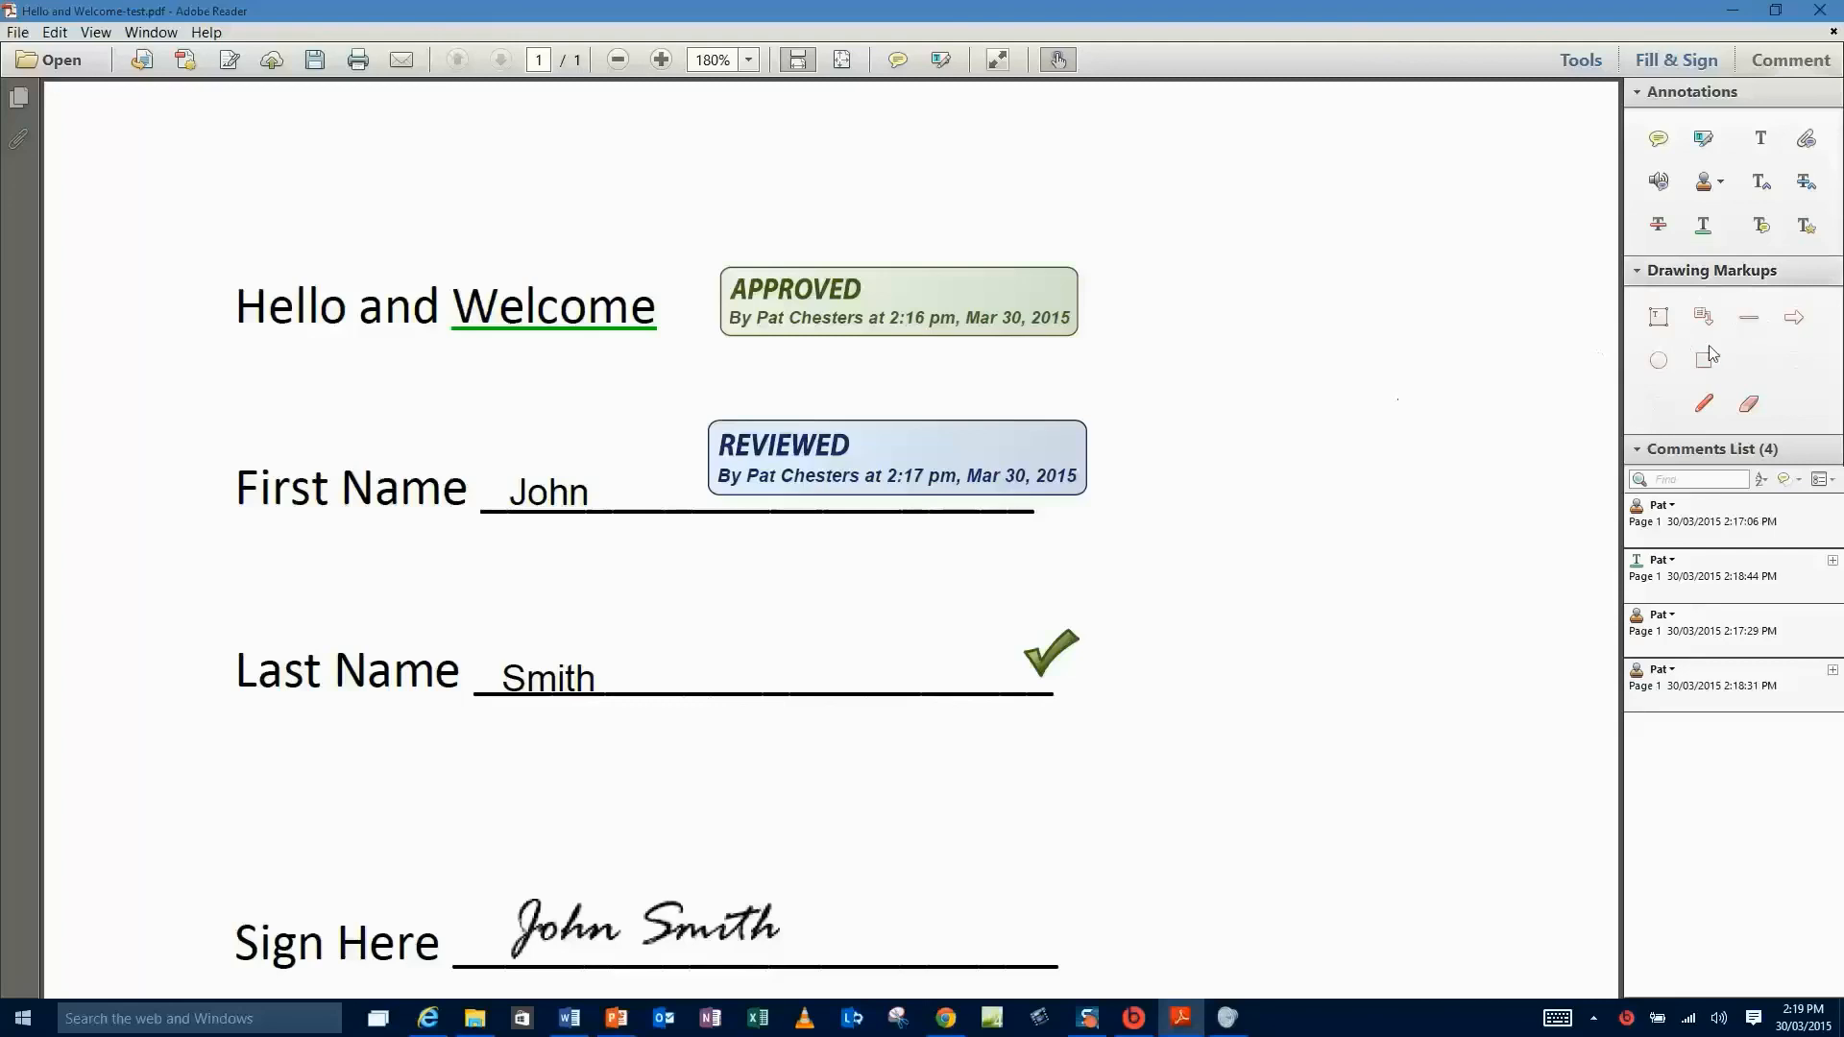
- Draw a red arrow and position it to point at the signature
left_click(1795, 324)
left_click_drag(257, 555, 514, 573)
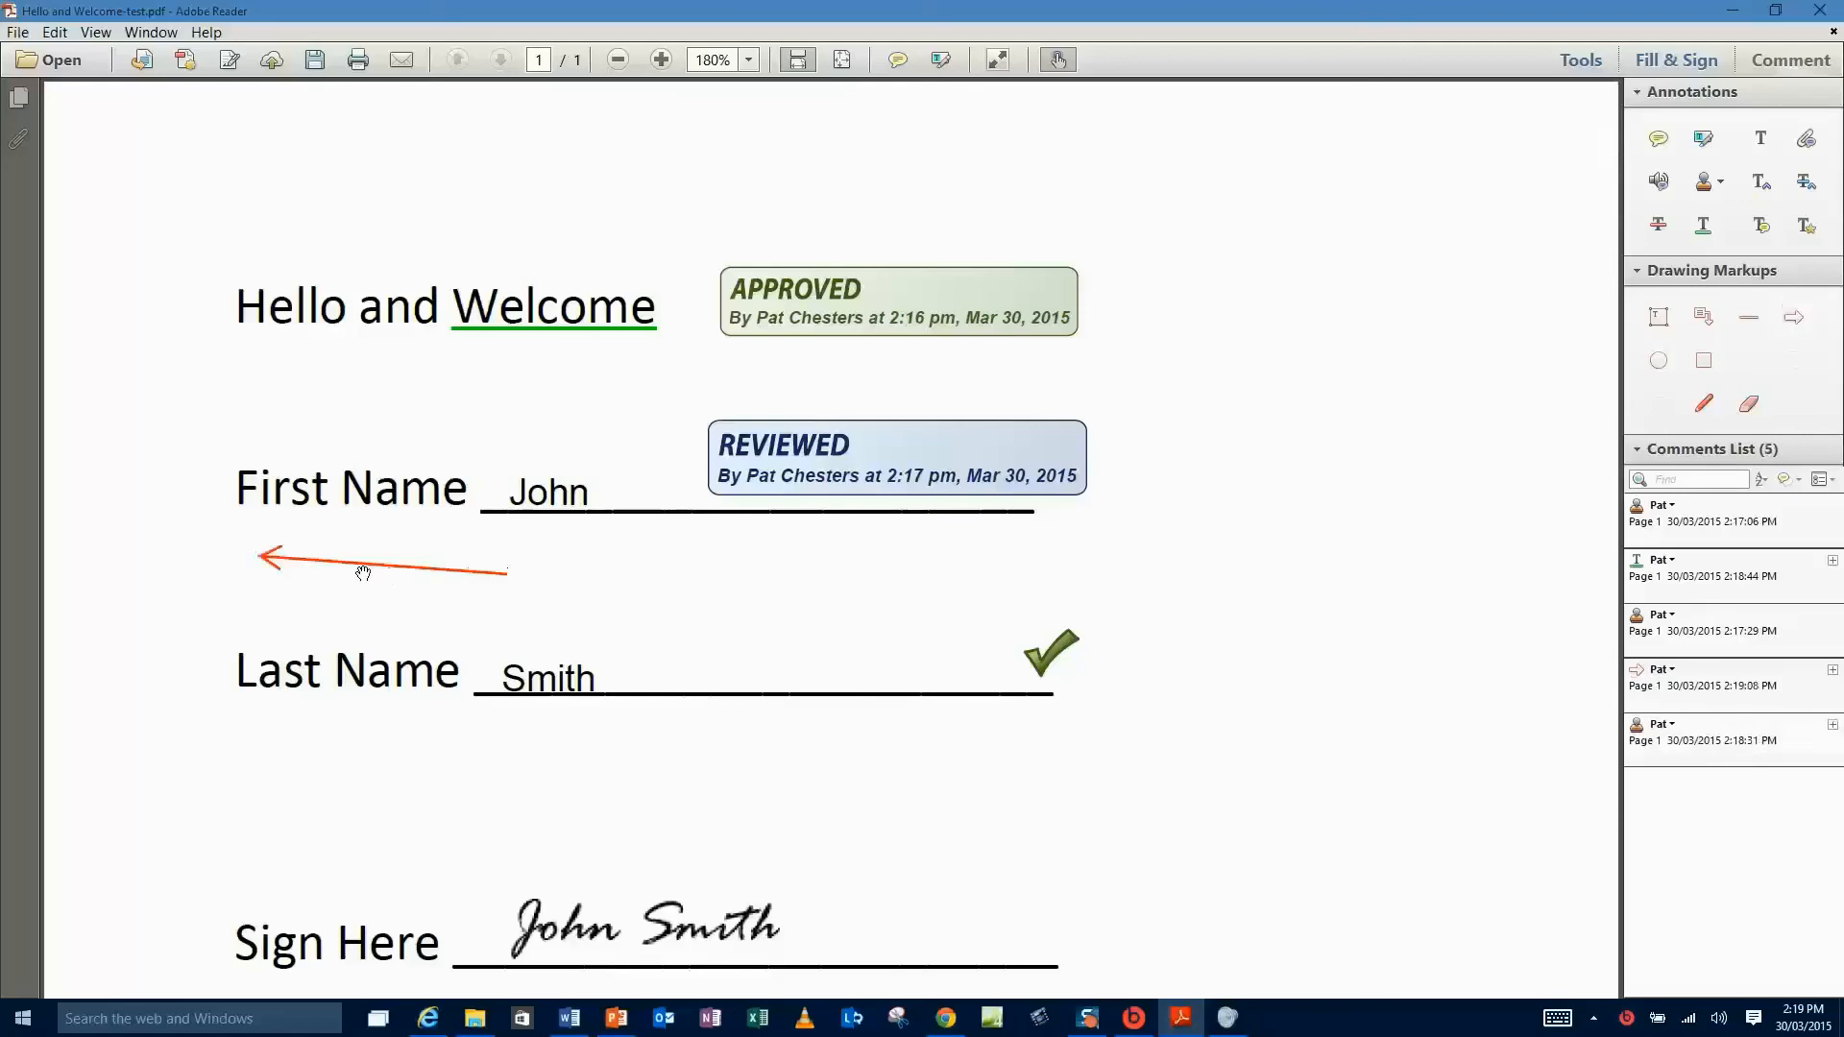
mouse_move(365, 565)
left_mouse_down()
mouse_move(956, 618)
mouse_move(1305, 724)
mouse_move(1276, 786)
mouse_move(913, 938)
left_mouse_up()
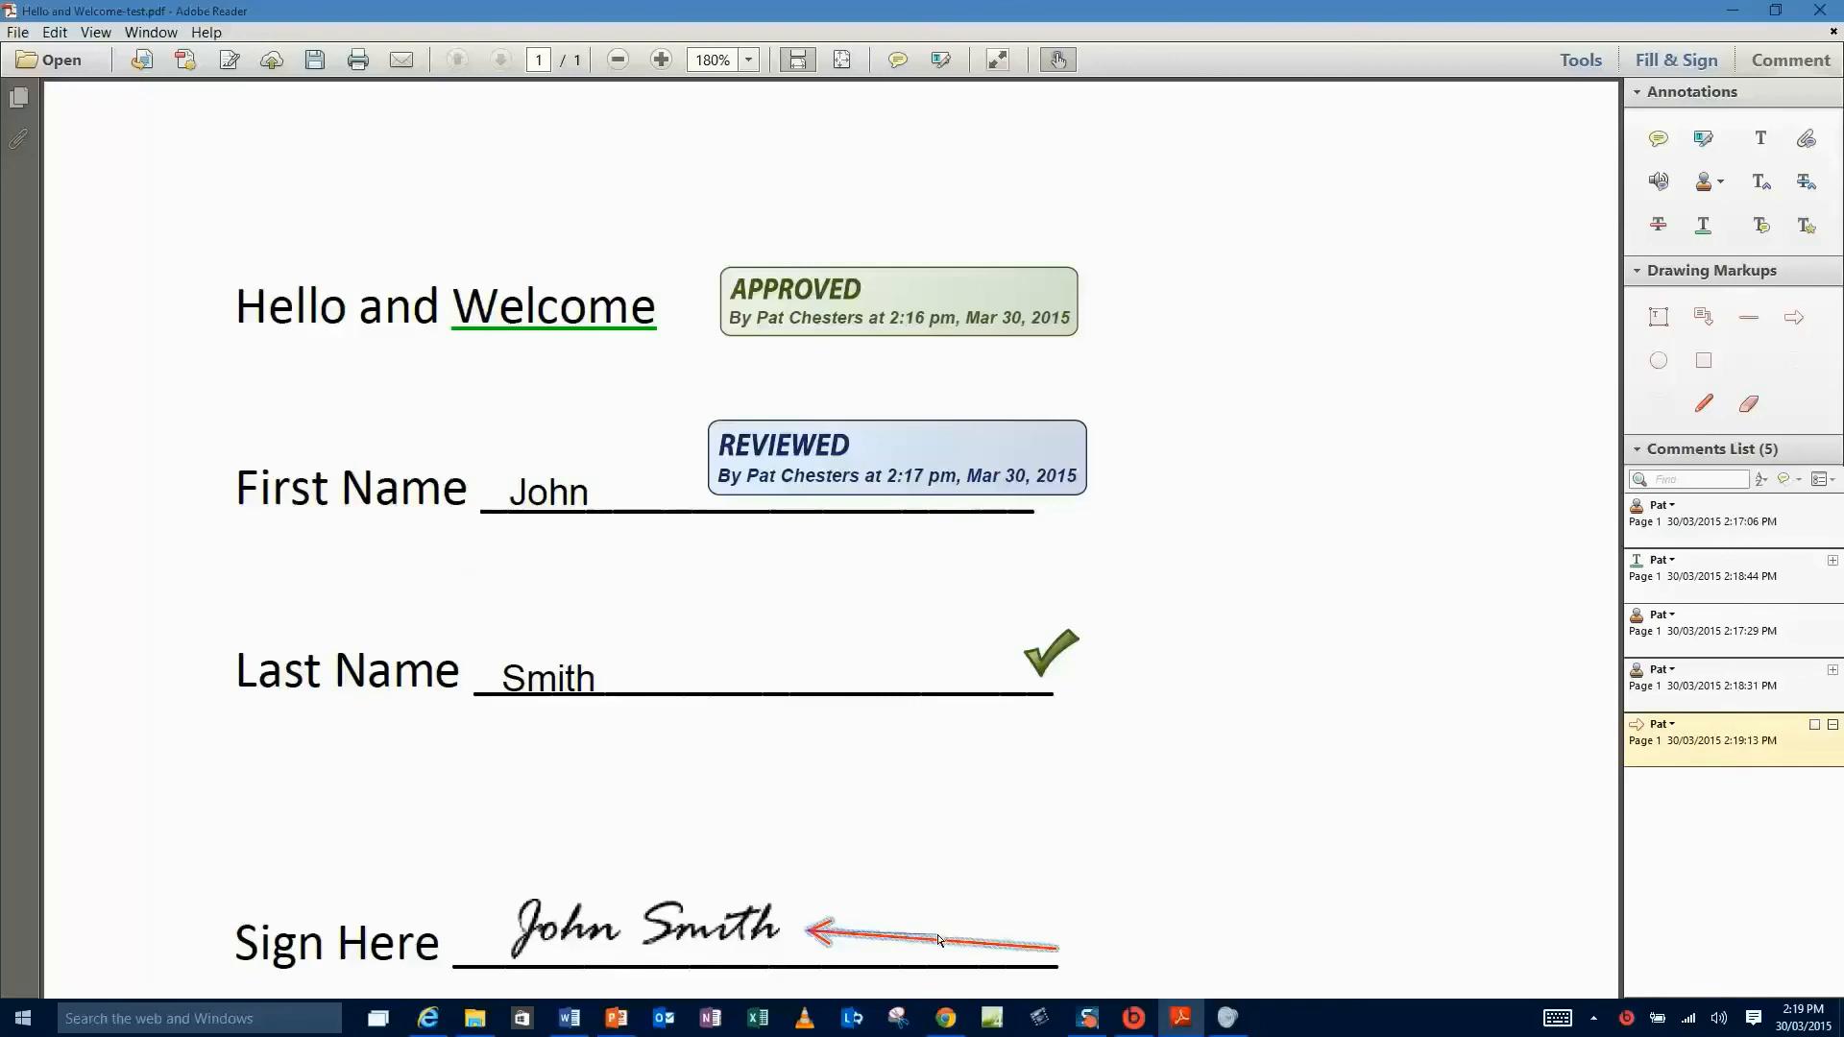
left_click_drag(938, 940, 938, 940)
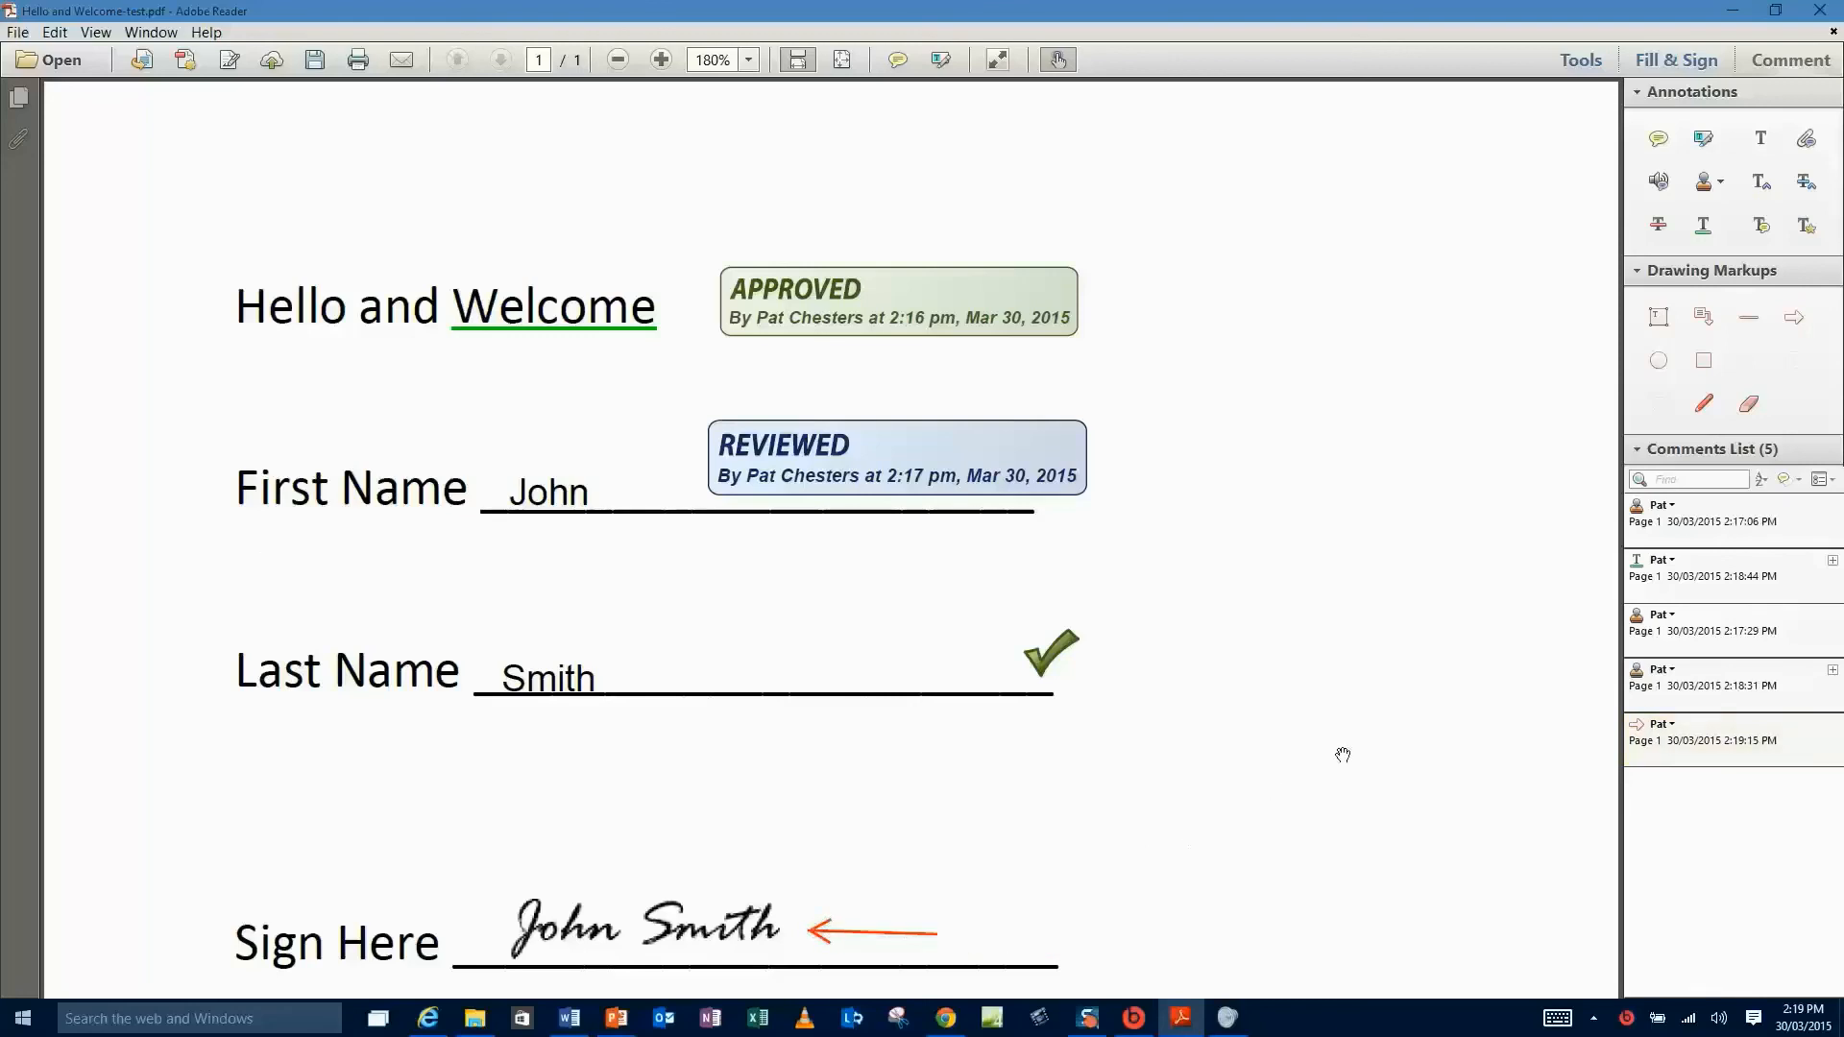
- Draw a red box around Smith and a freehand loop right of the APPROVED stamp
left_click(1703, 360)
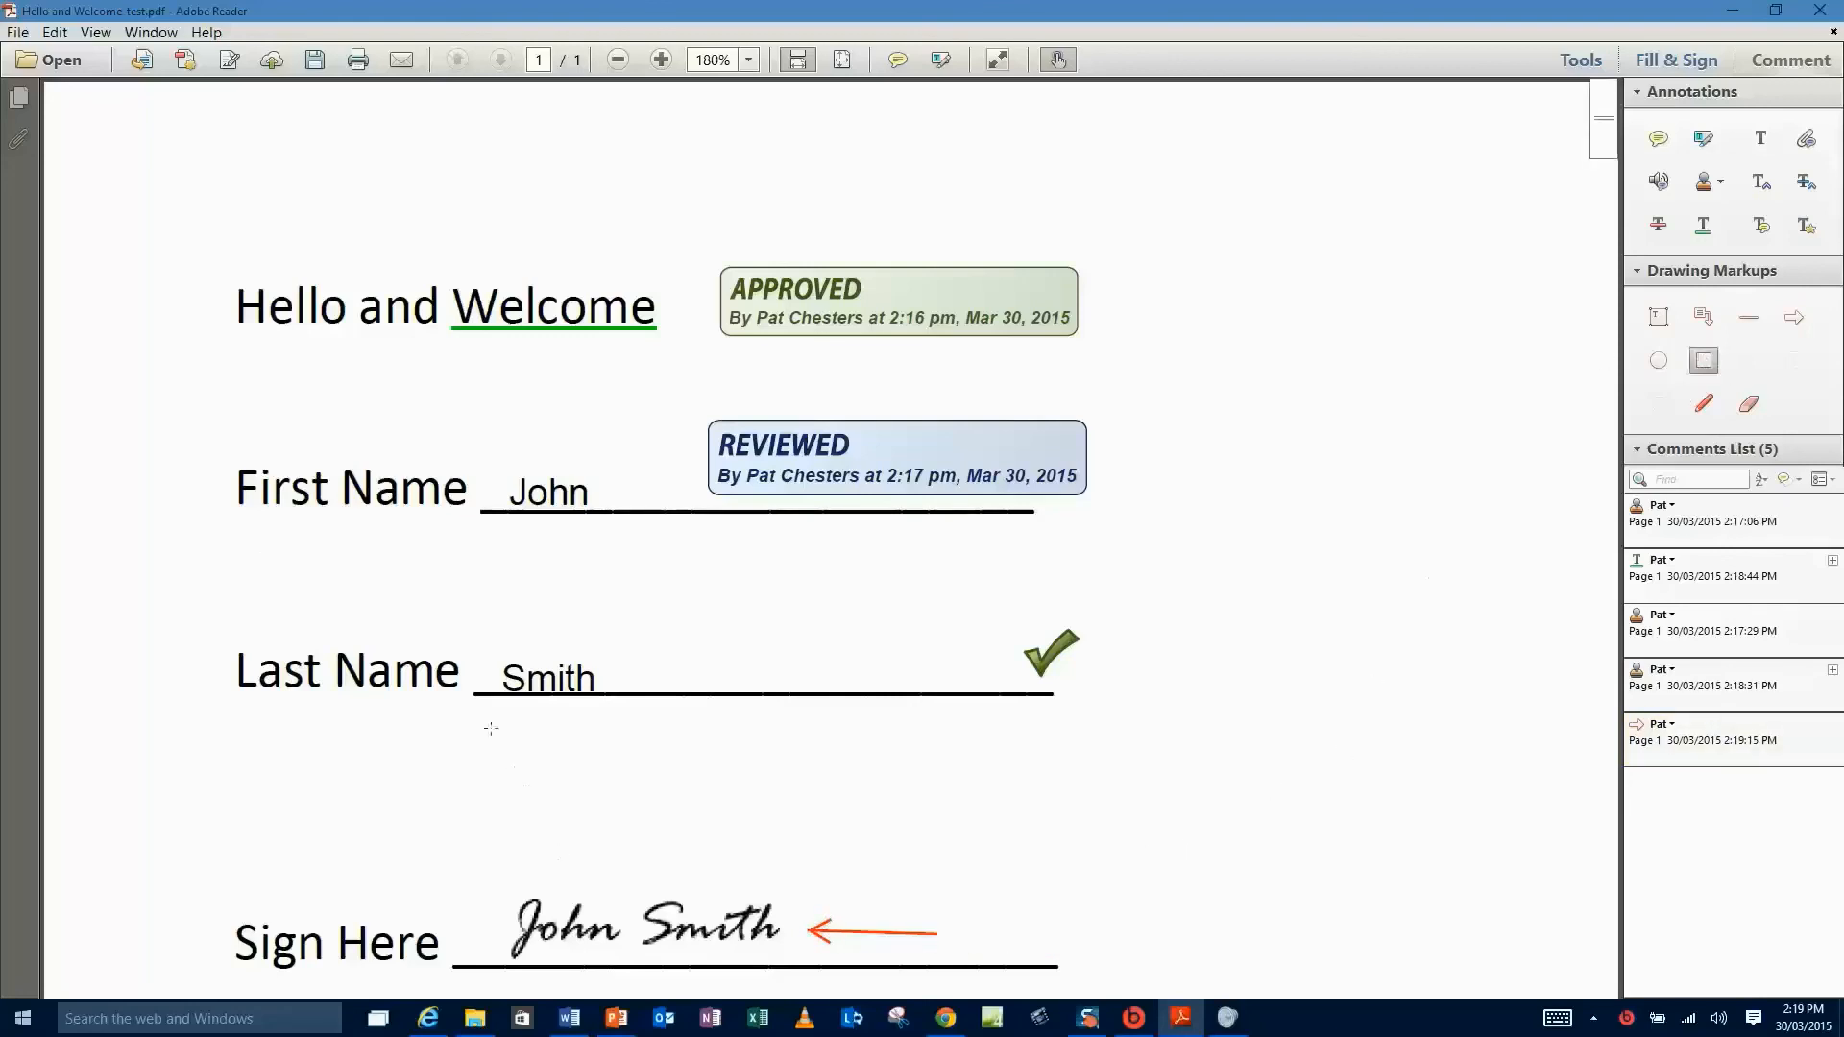
left_click_drag(479, 612, 634, 750)
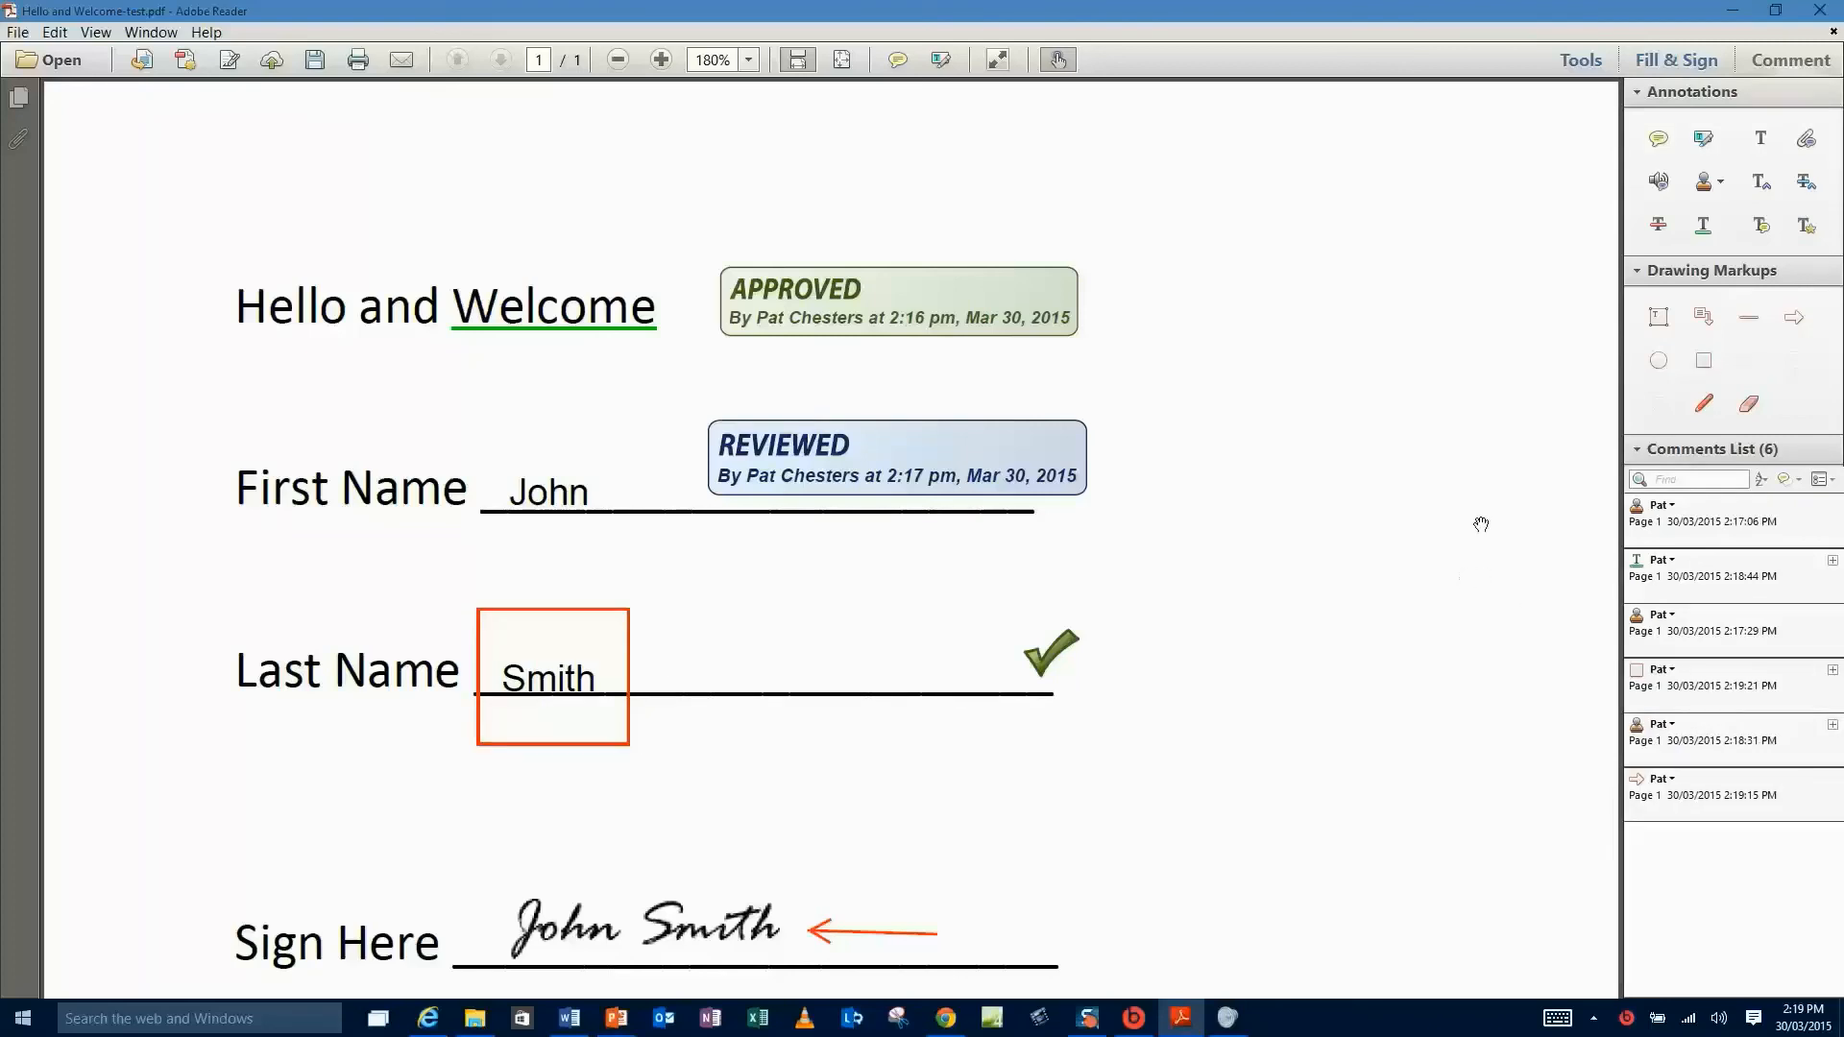
left_click(1703, 404)
mouse_move(1156, 244)
left_mouse_down()
mouse_move(1174, 283)
mouse_move(1147, 336)
mouse_move(1202, 400)
mouse_move(1278, 227)
mouse_move(1155, 221)
mouse_move(1140, 272)
left_mouse_up()
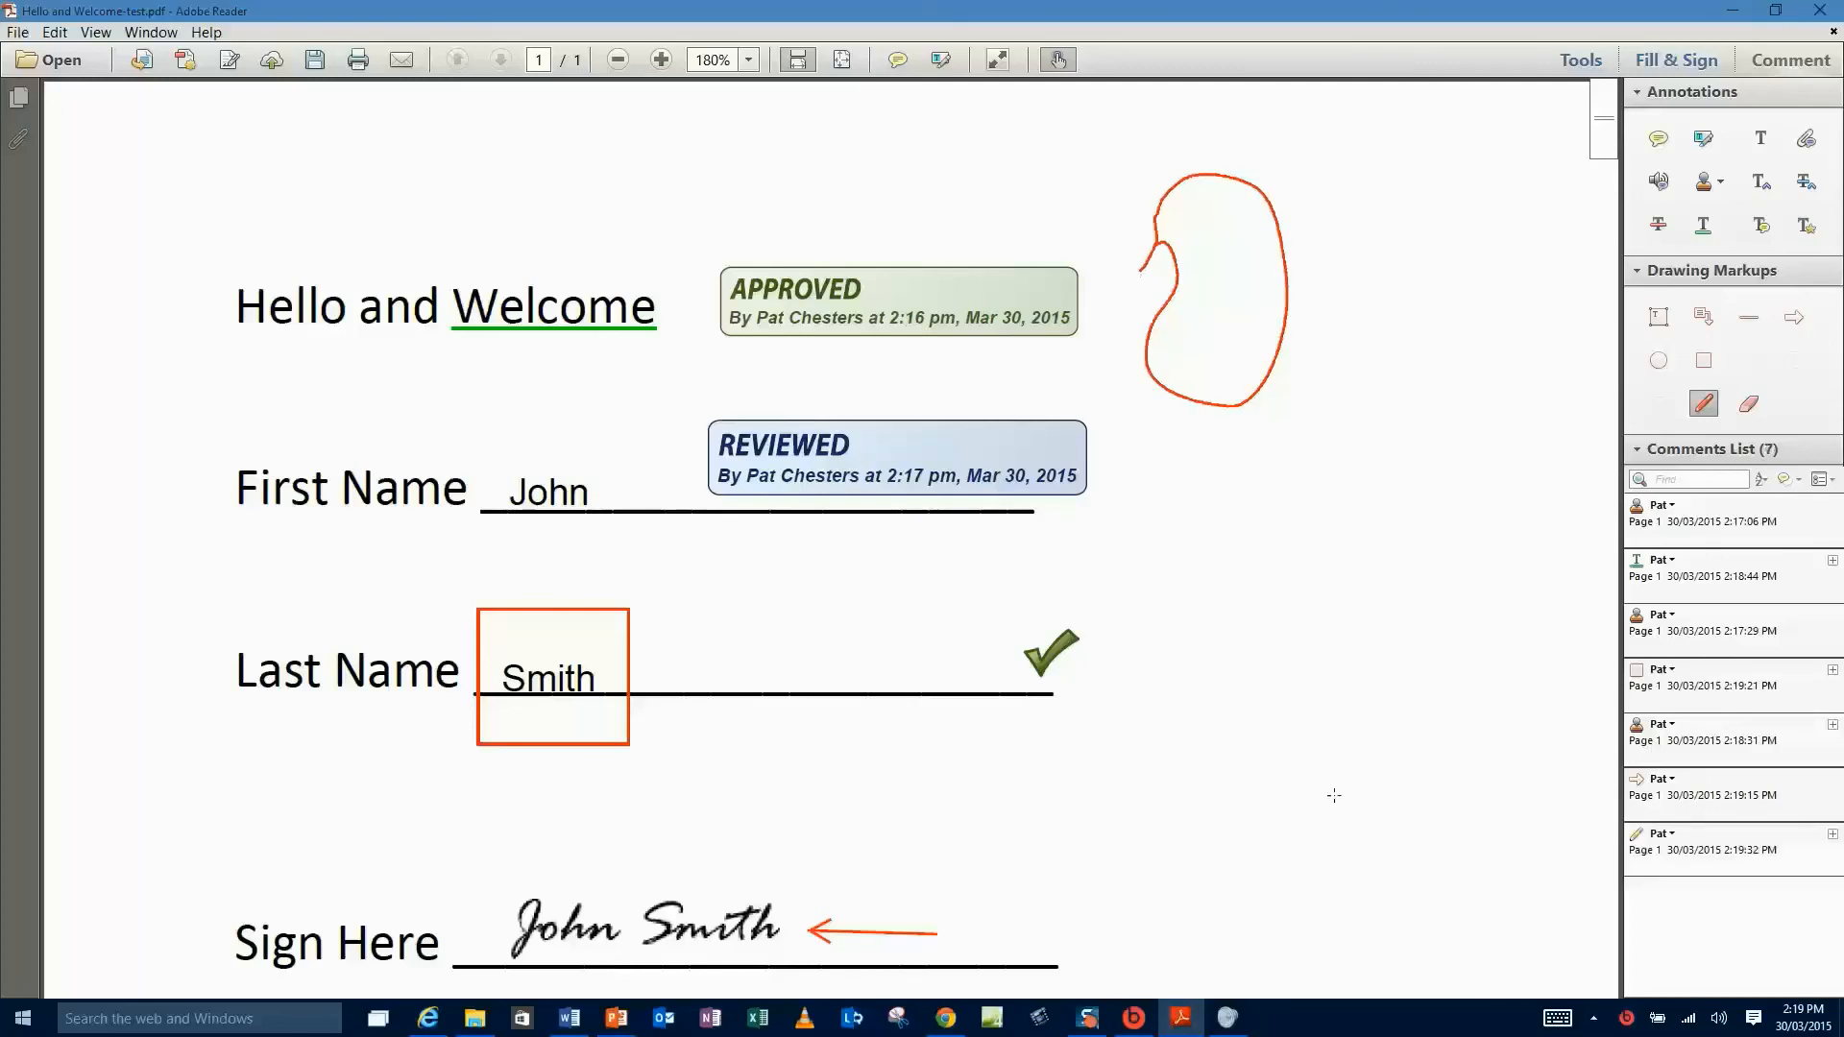
- Delete the red freehand loop and set the Pencil tool's default colour to blue
left_click(1221, 404)
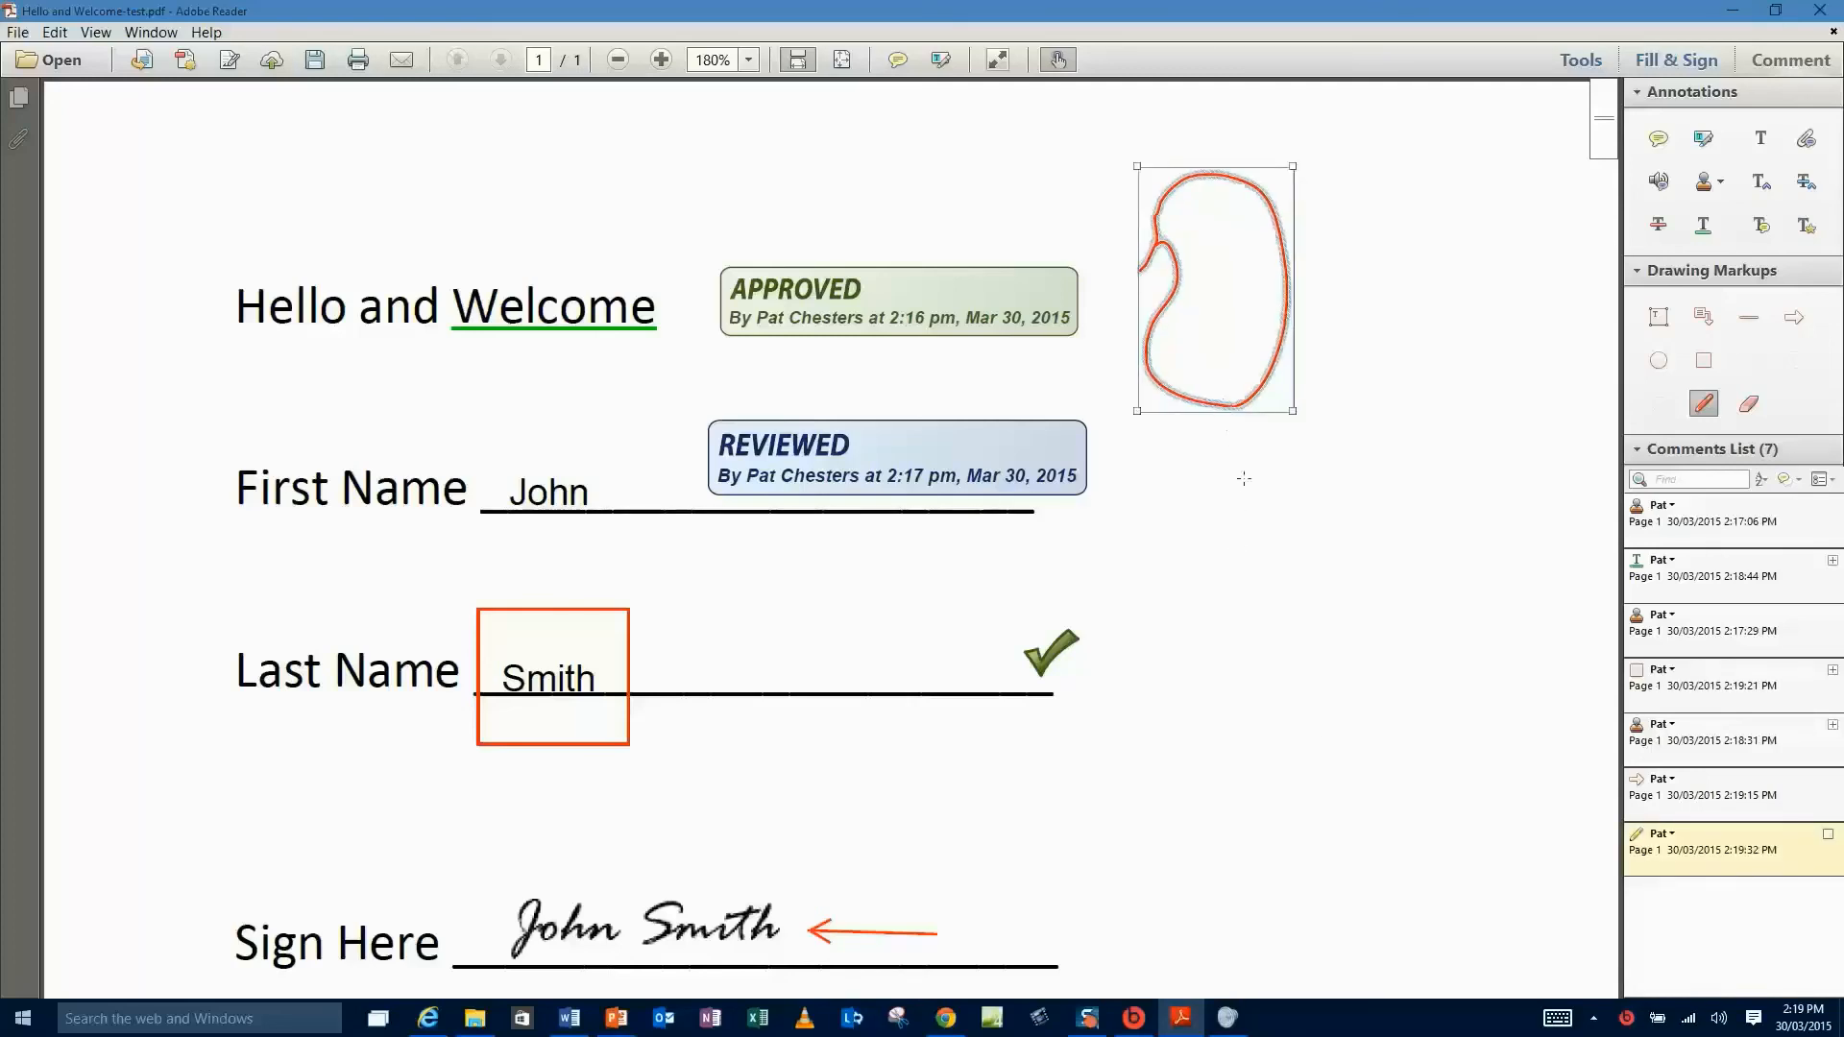
key("Delete")
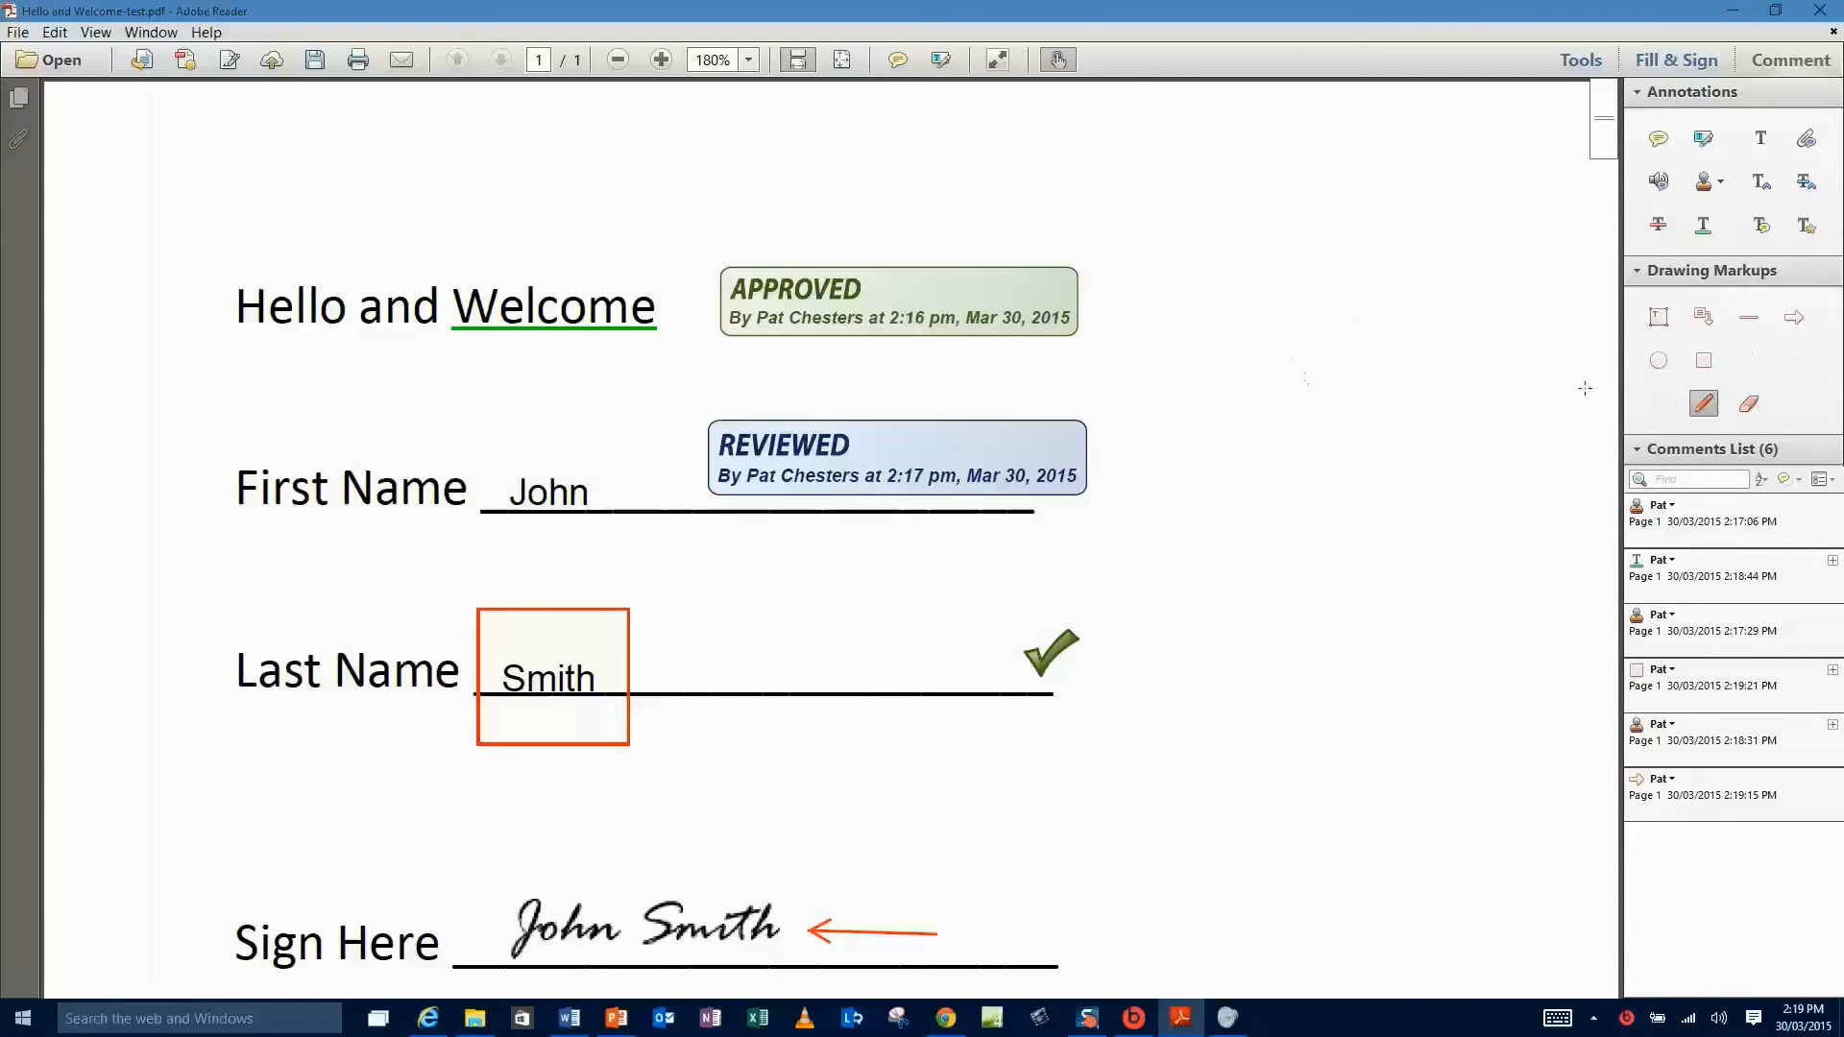
right_click(1705, 408)
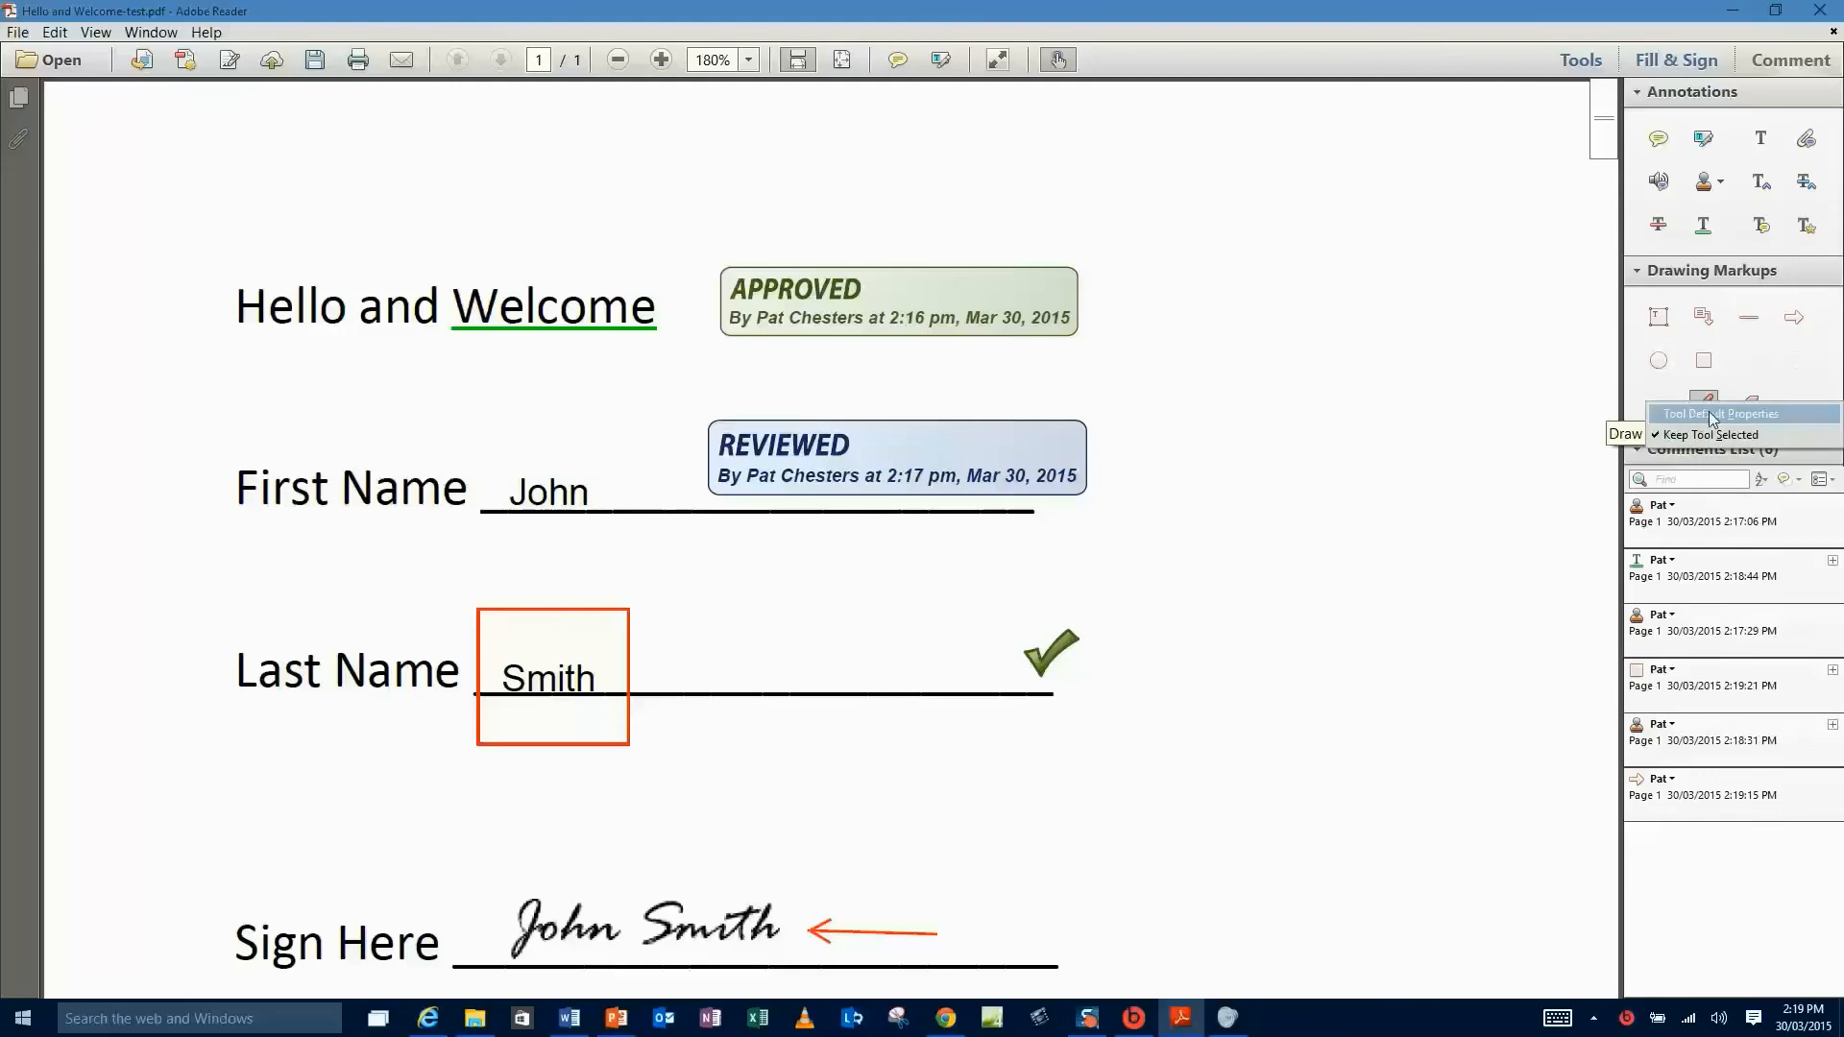
left_click(1709, 413)
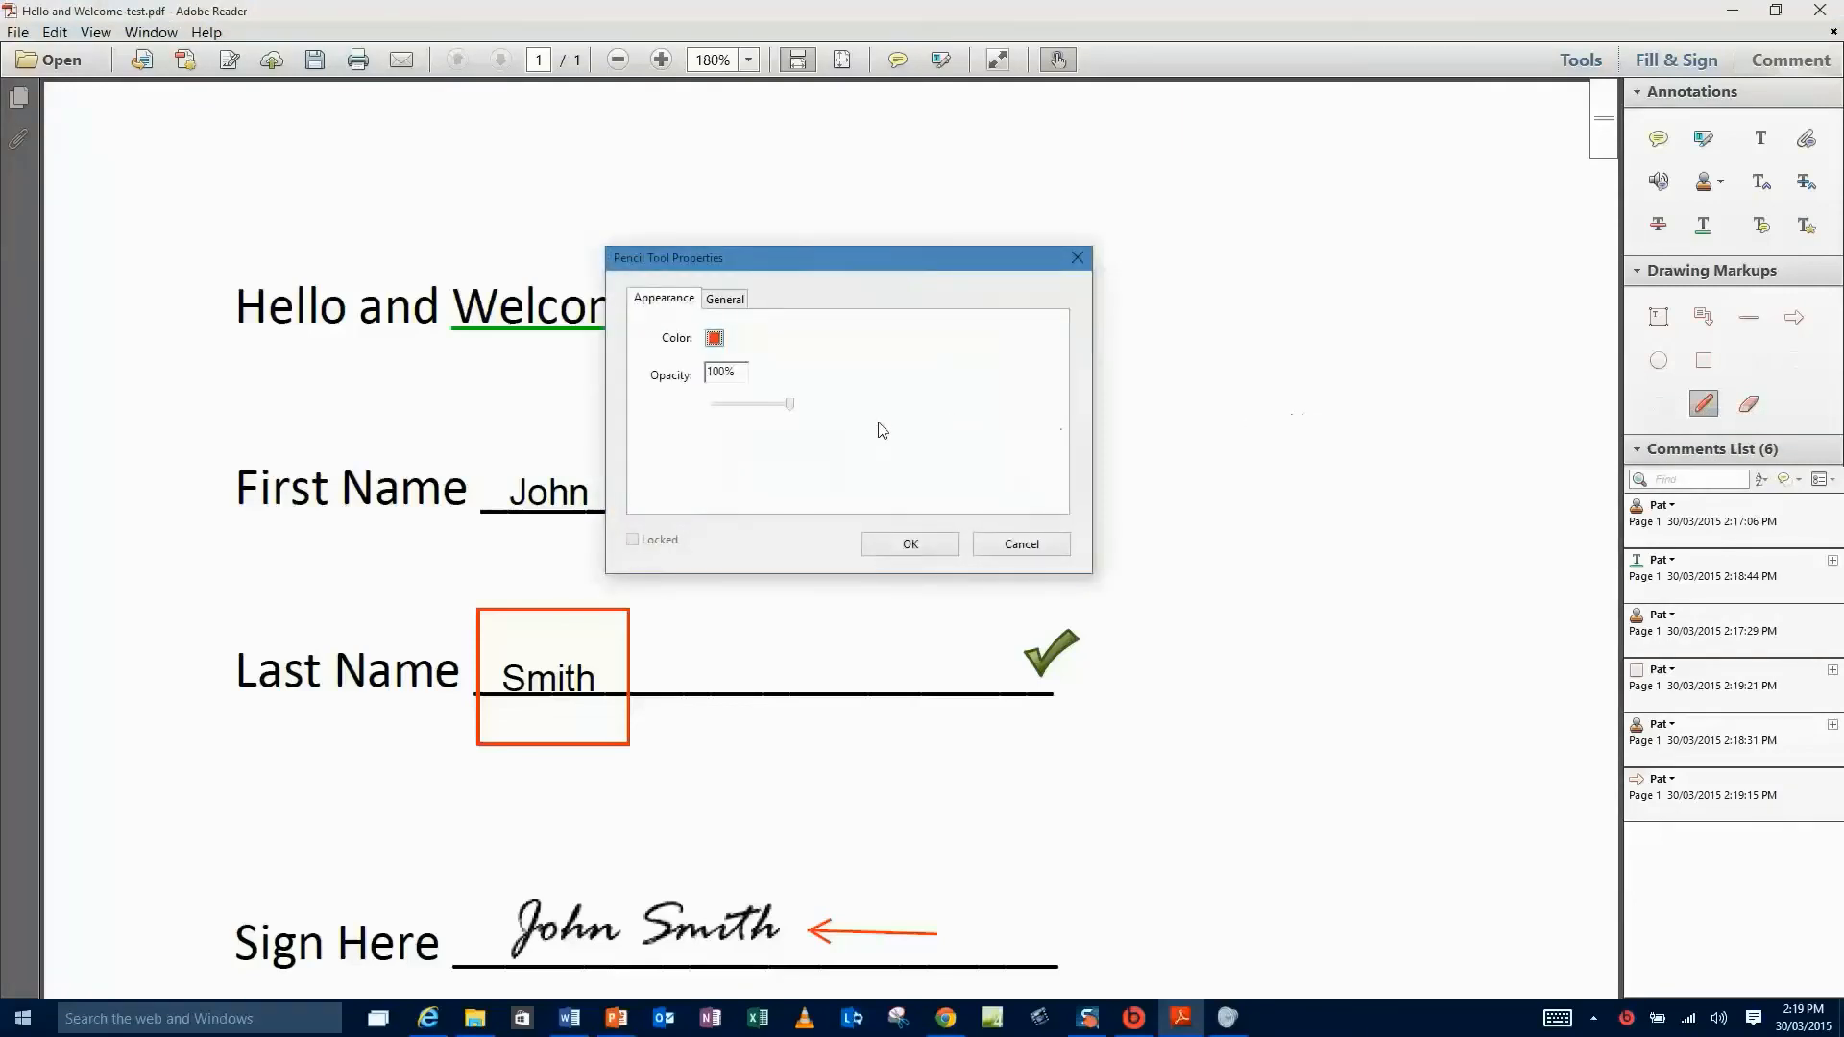
left_click(716, 339)
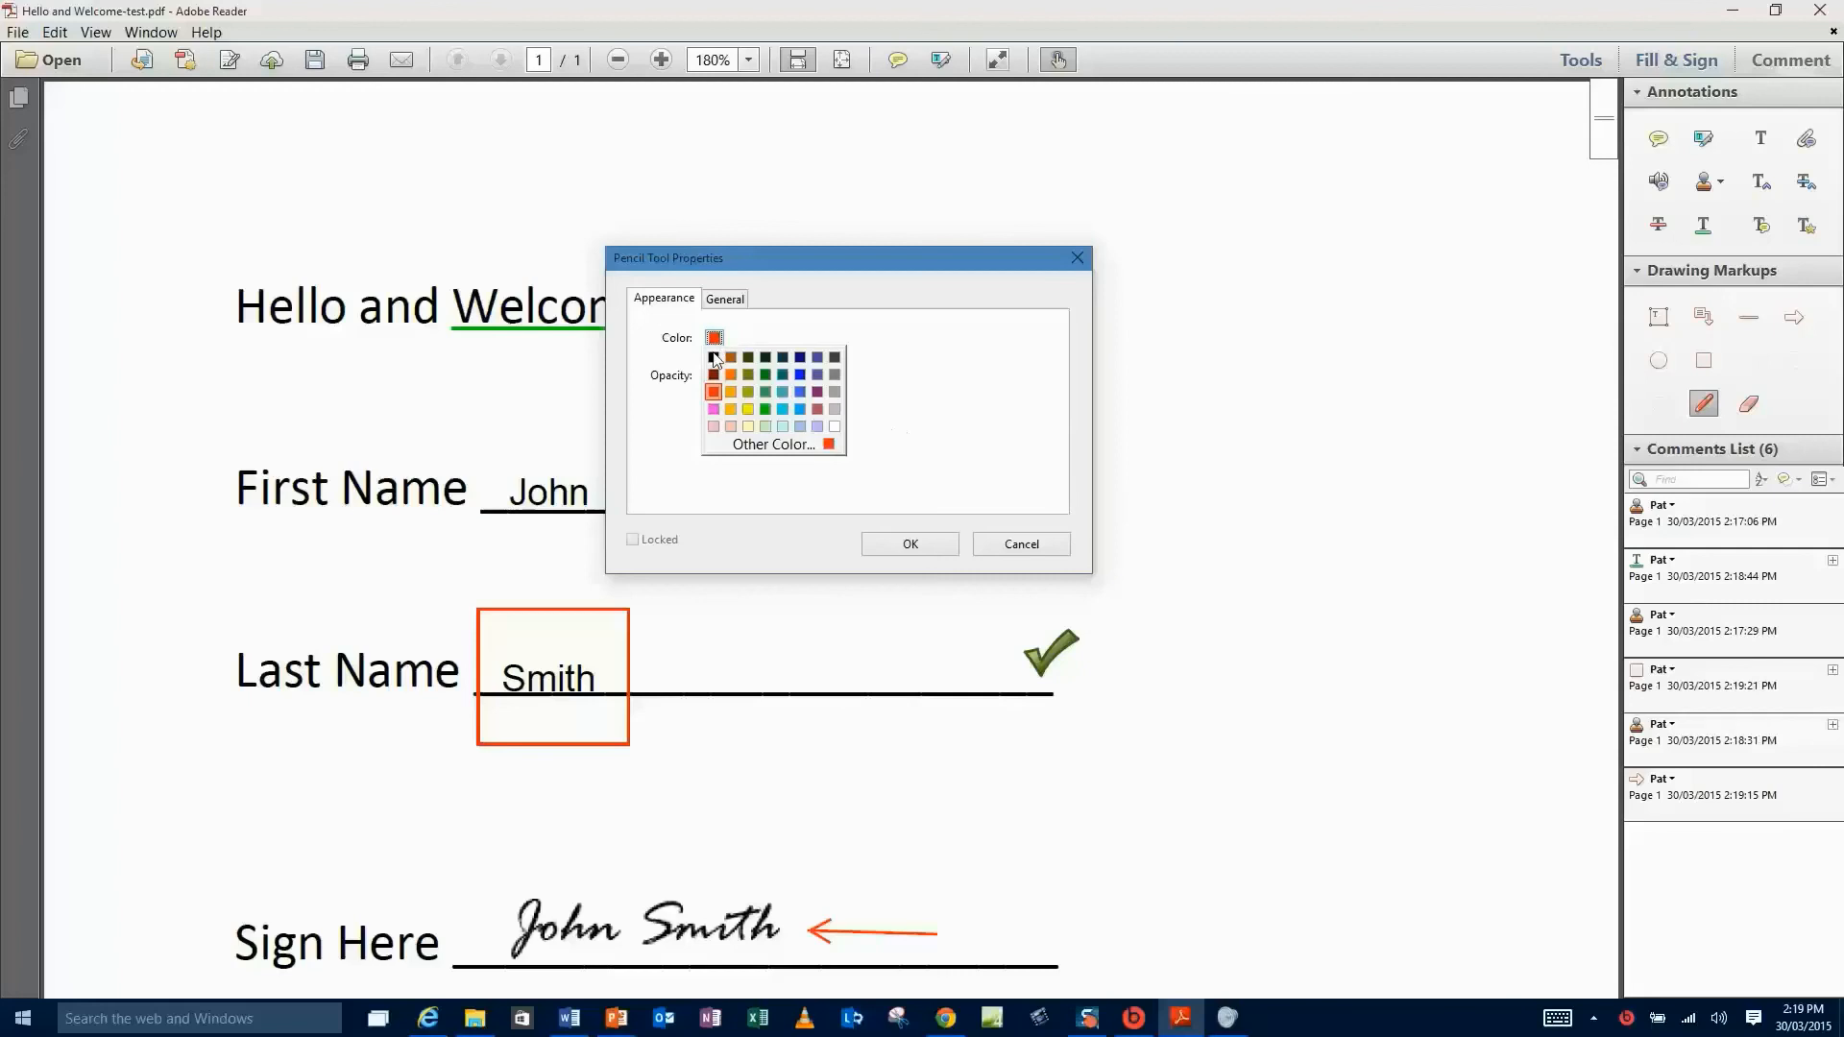
left_click(800, 392)
left_click(917, 543)
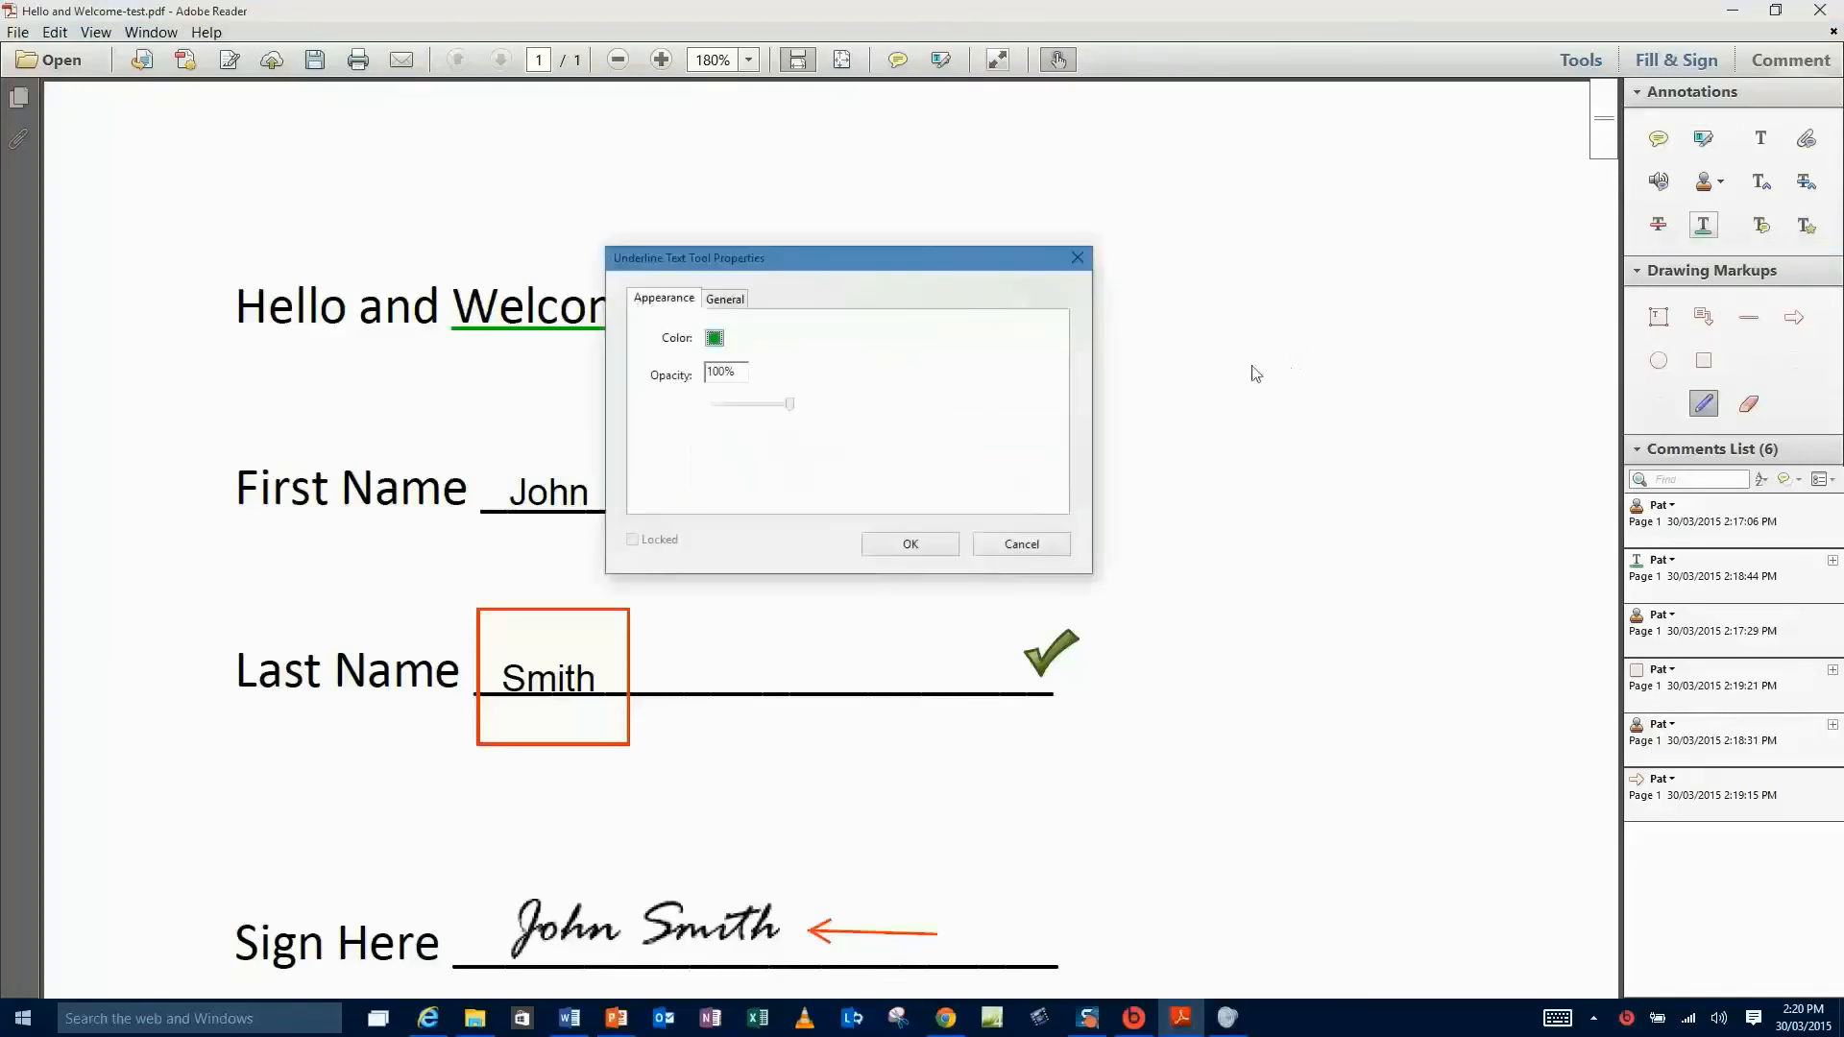
- Set the Underline tool's default colour to red
left_click(714, 338)
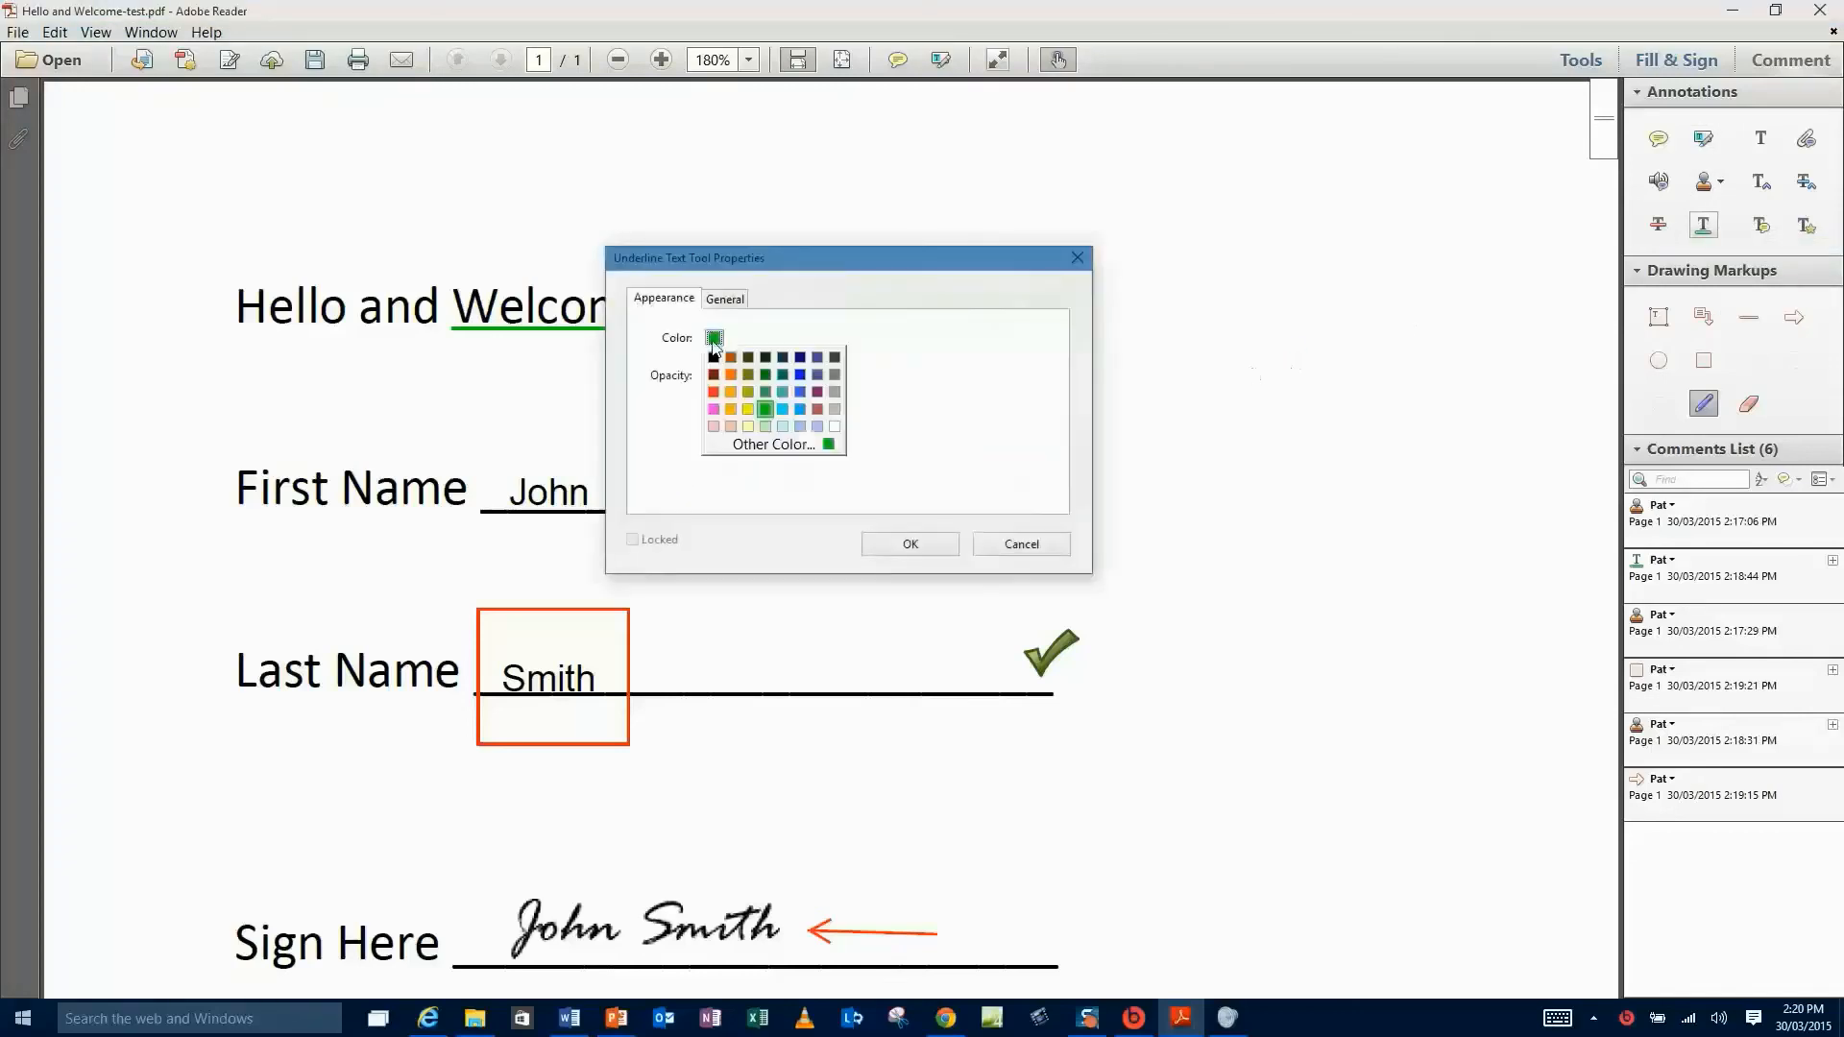
left_click(715, 394)
left_click(911, 545)
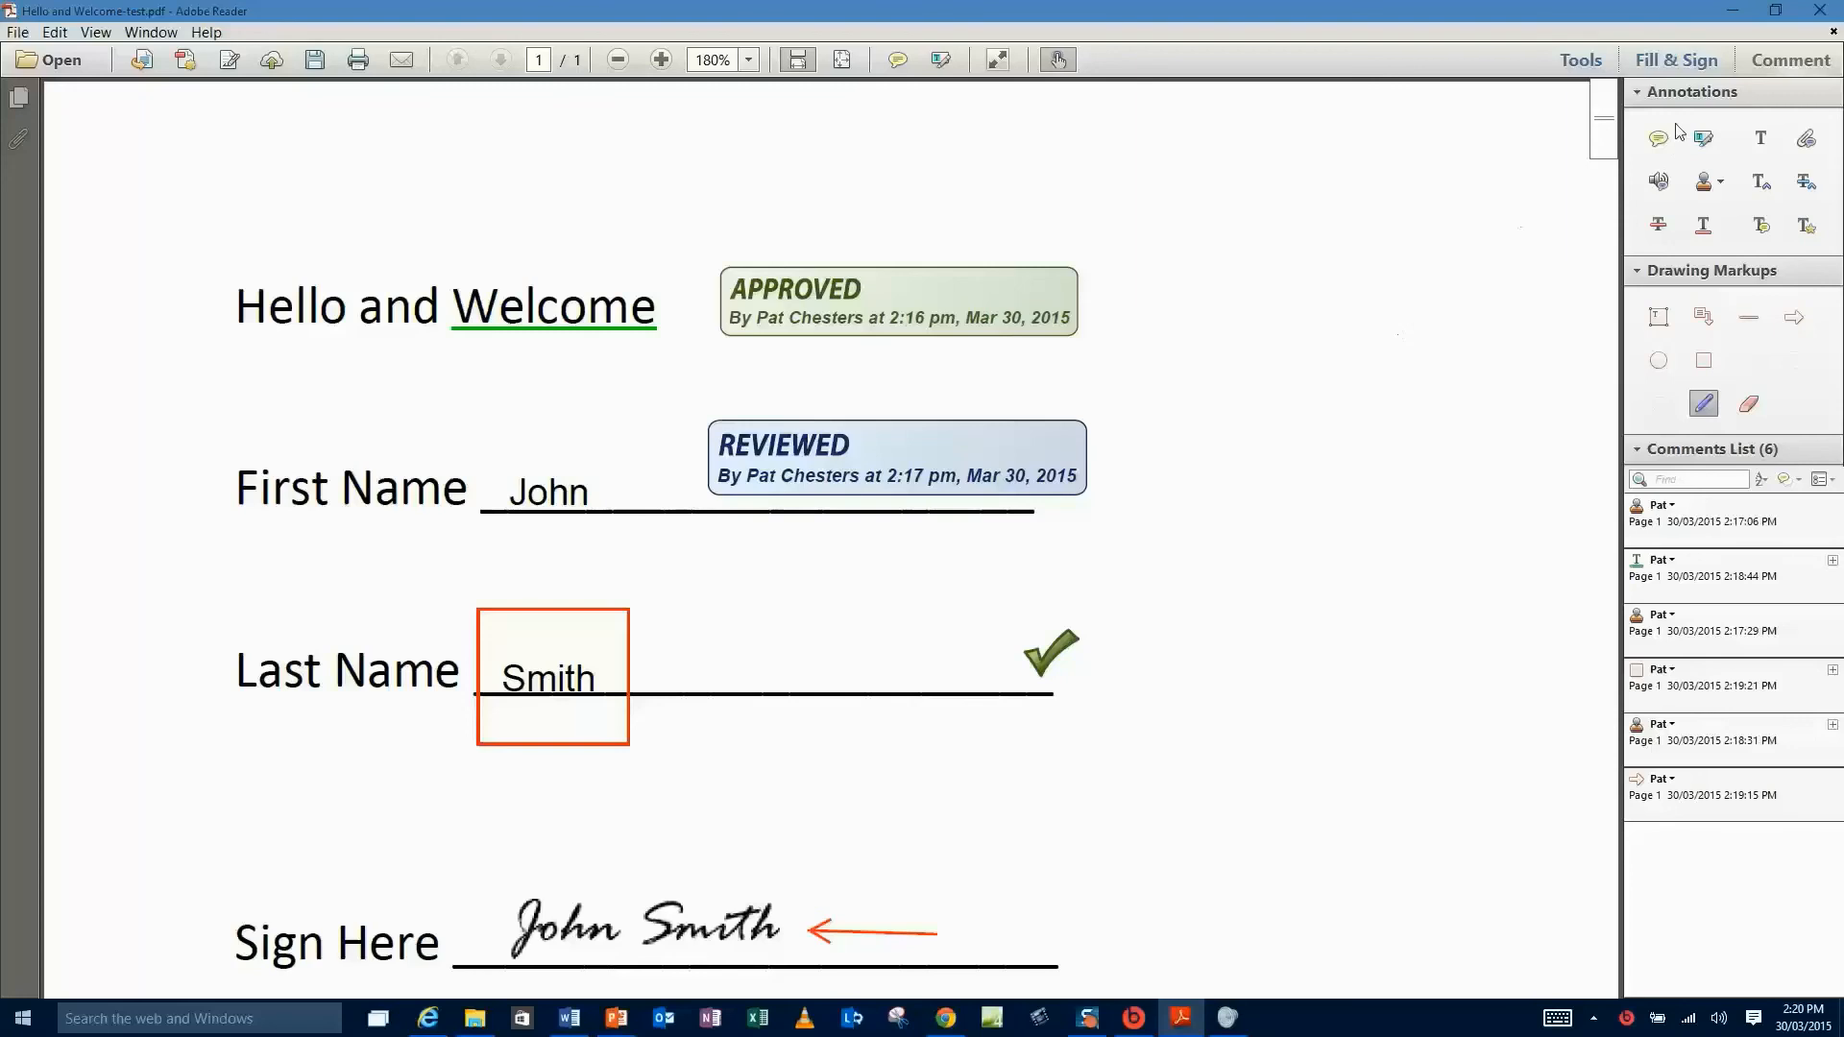
- Switch to Fill & Sign and start Place Initials
left_click(1676, 62)
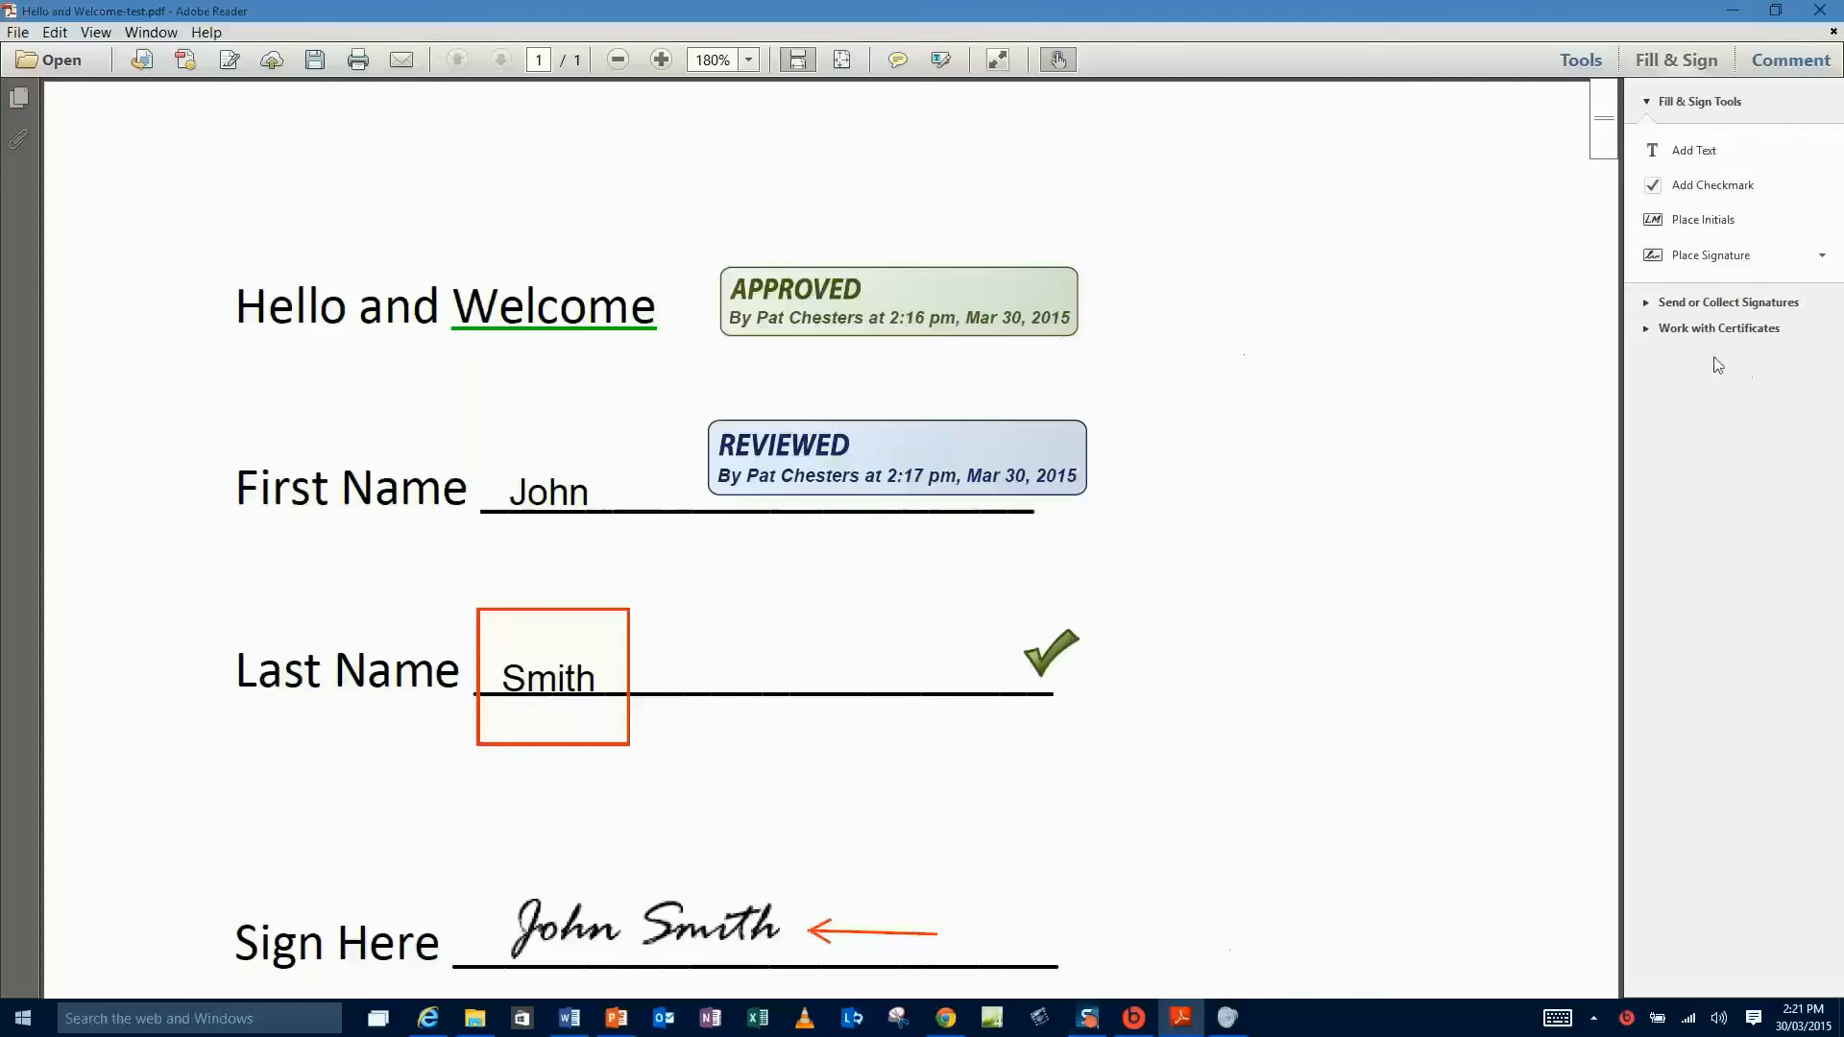
left_click(1715, 223)
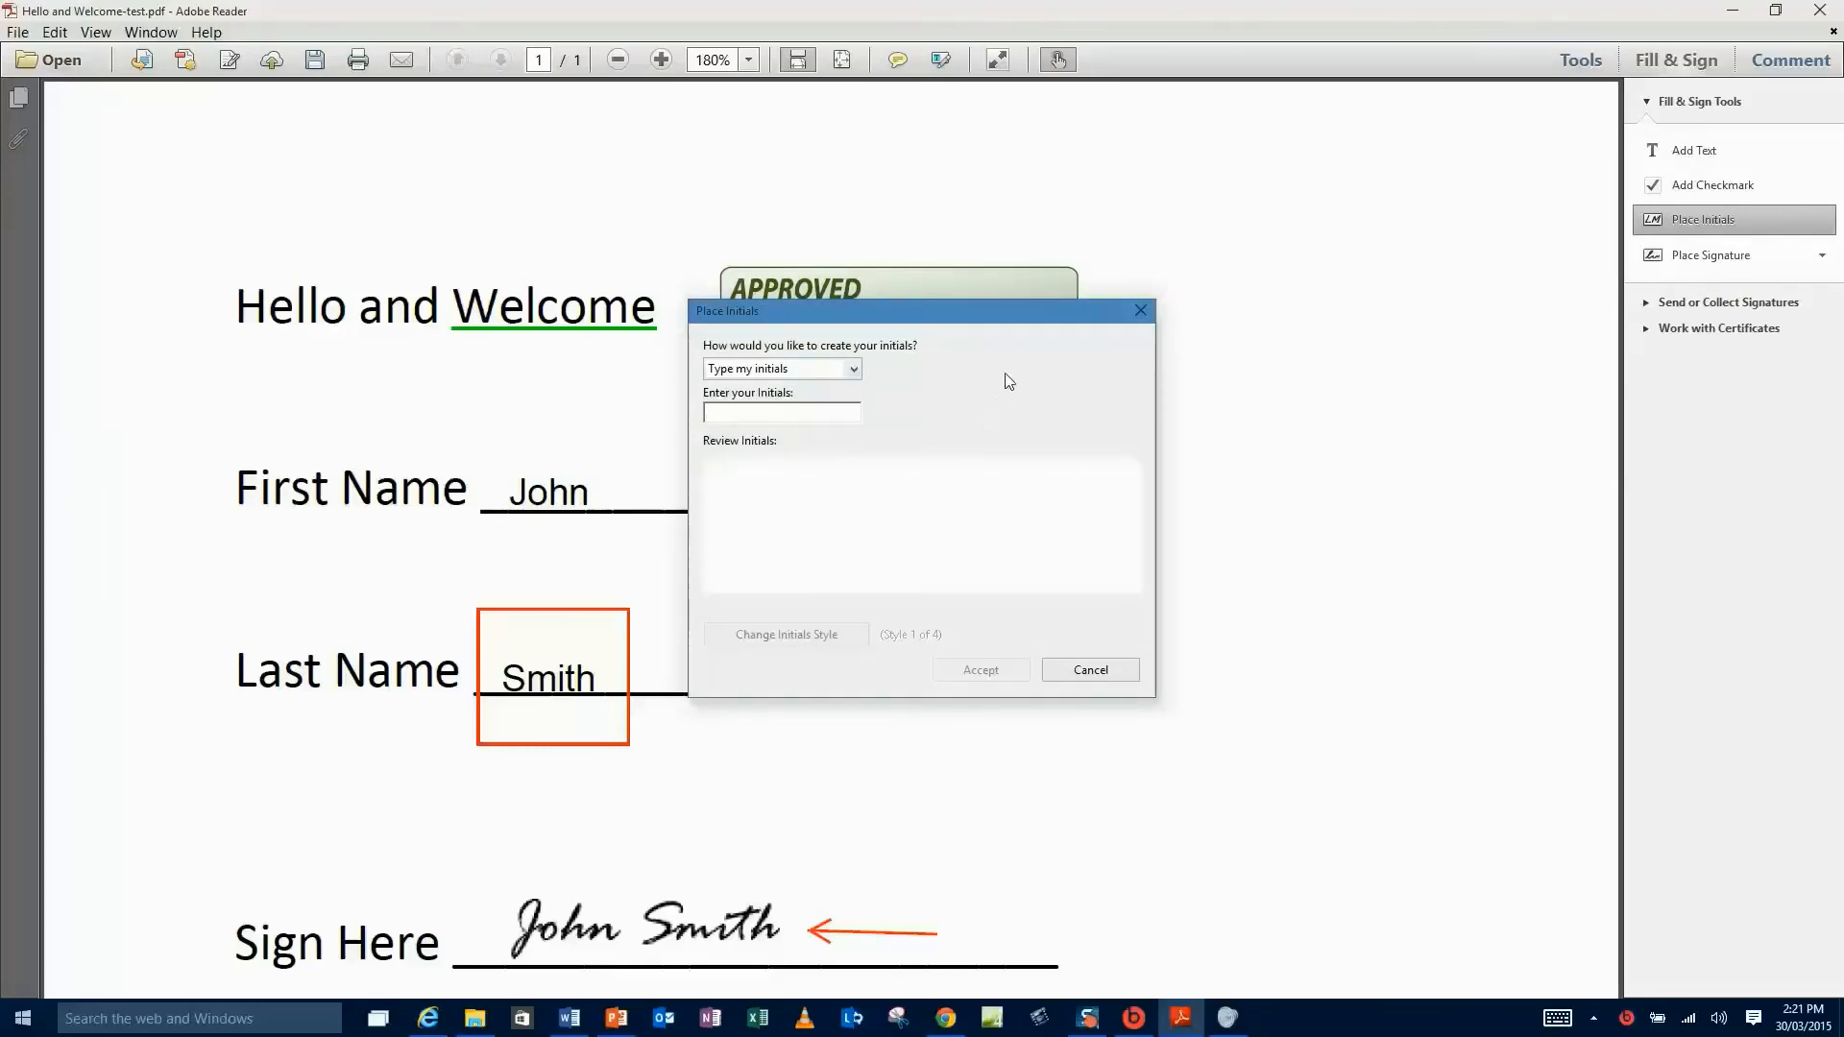
- Create cursive JFS initials and place them at the page's lower right beside Sign Here
type("JFS")
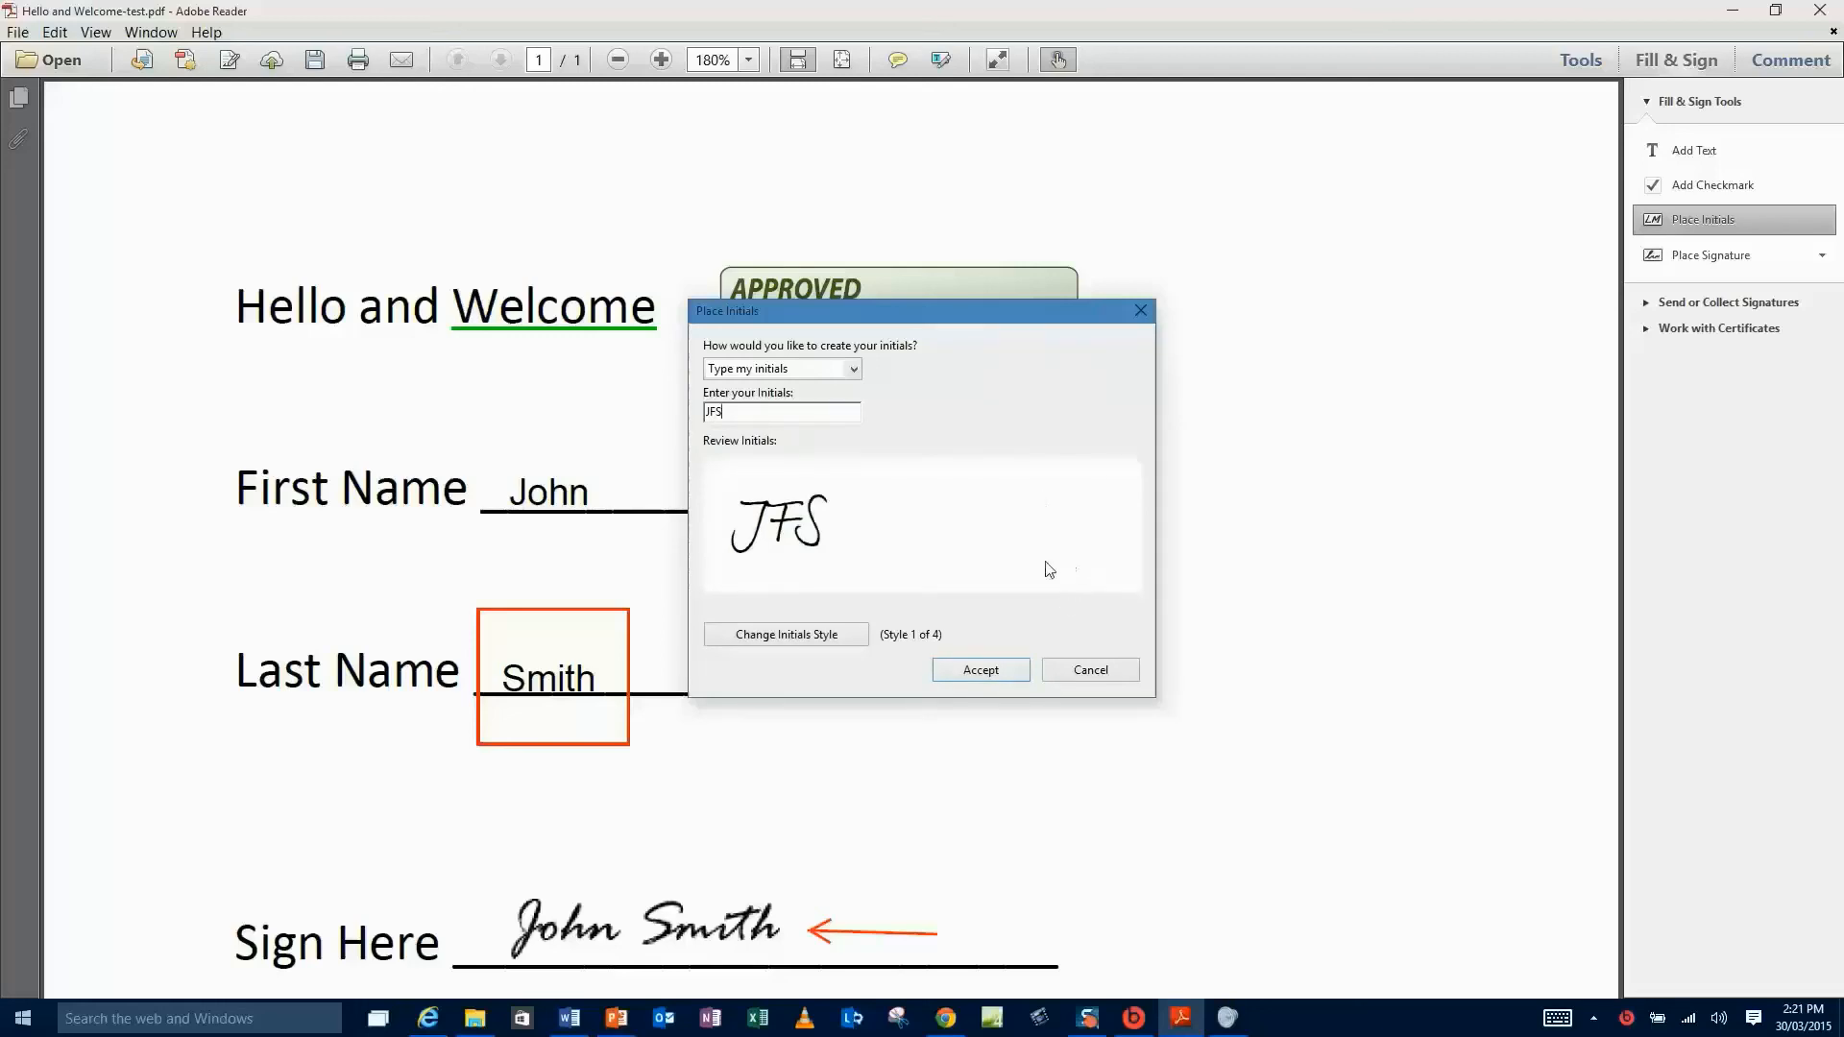
left_click(819, 641)
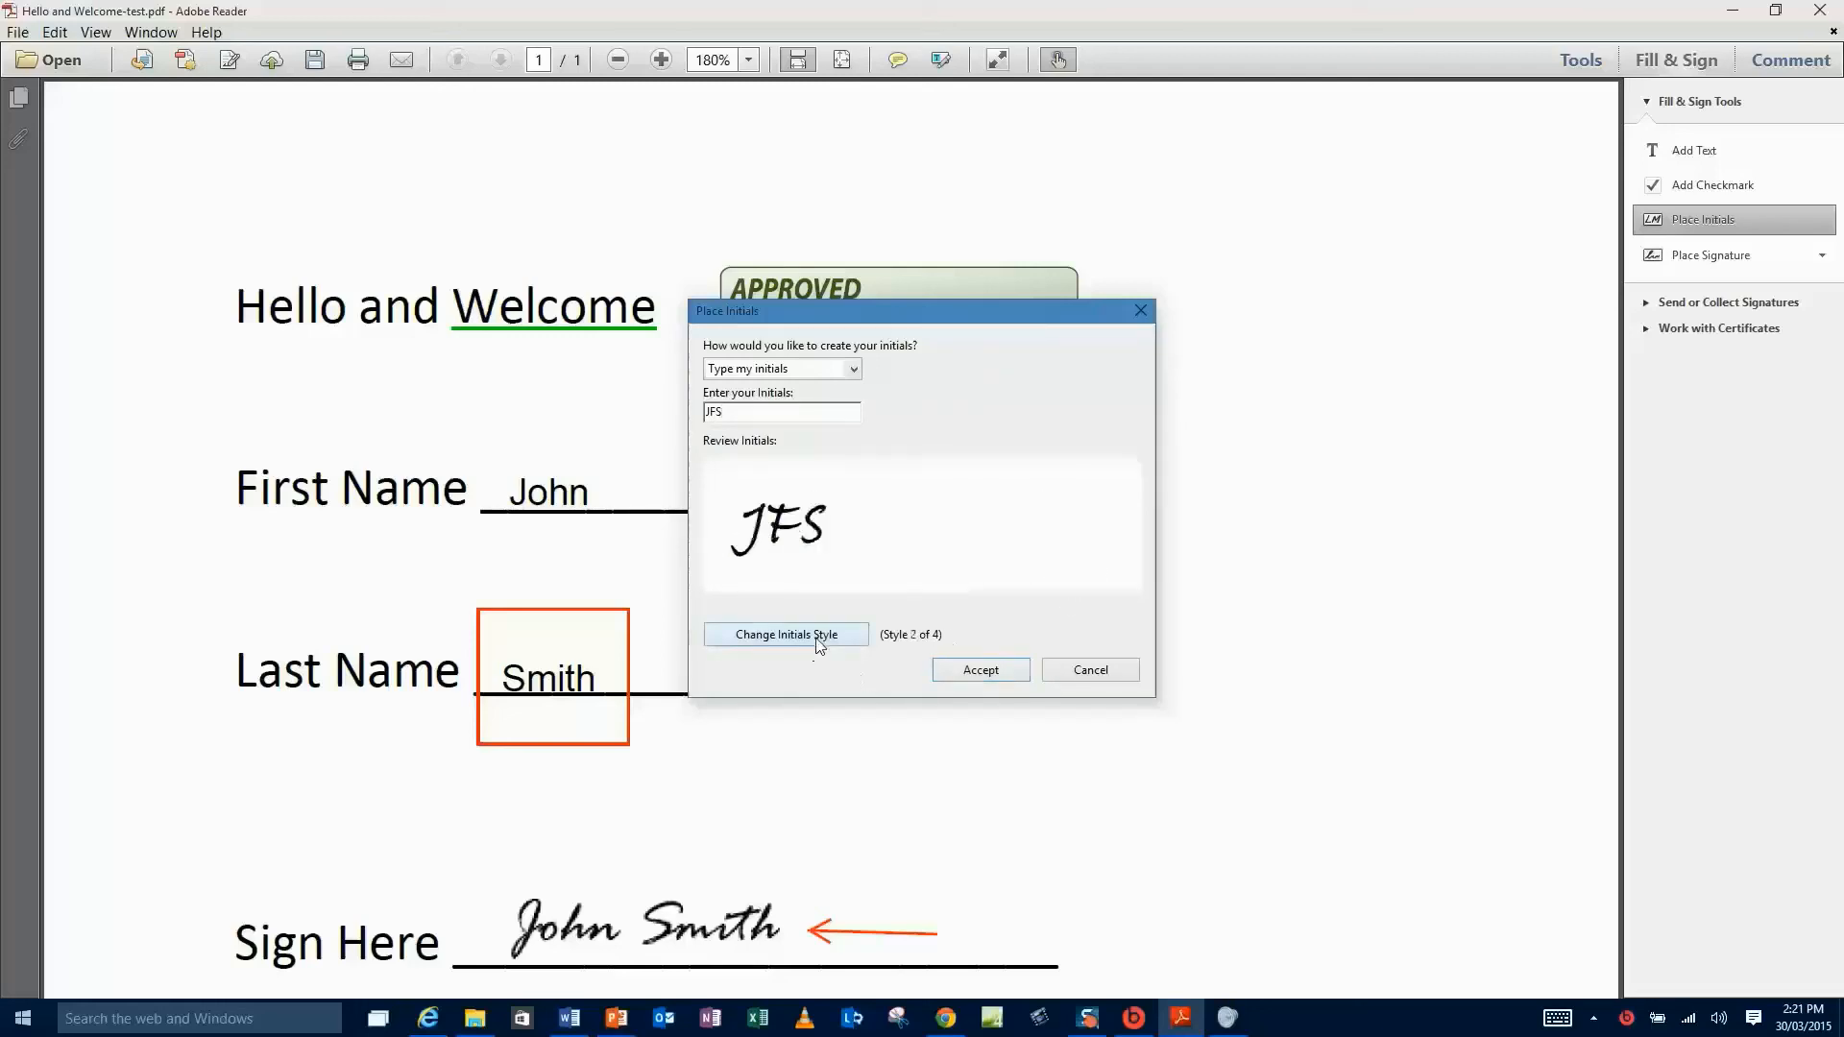
left_click(819, 642)
left_click(819, 641)
left_click(819, 641)
left_click(819, 641)
left_click(819, 641)
left_click(819, 641)
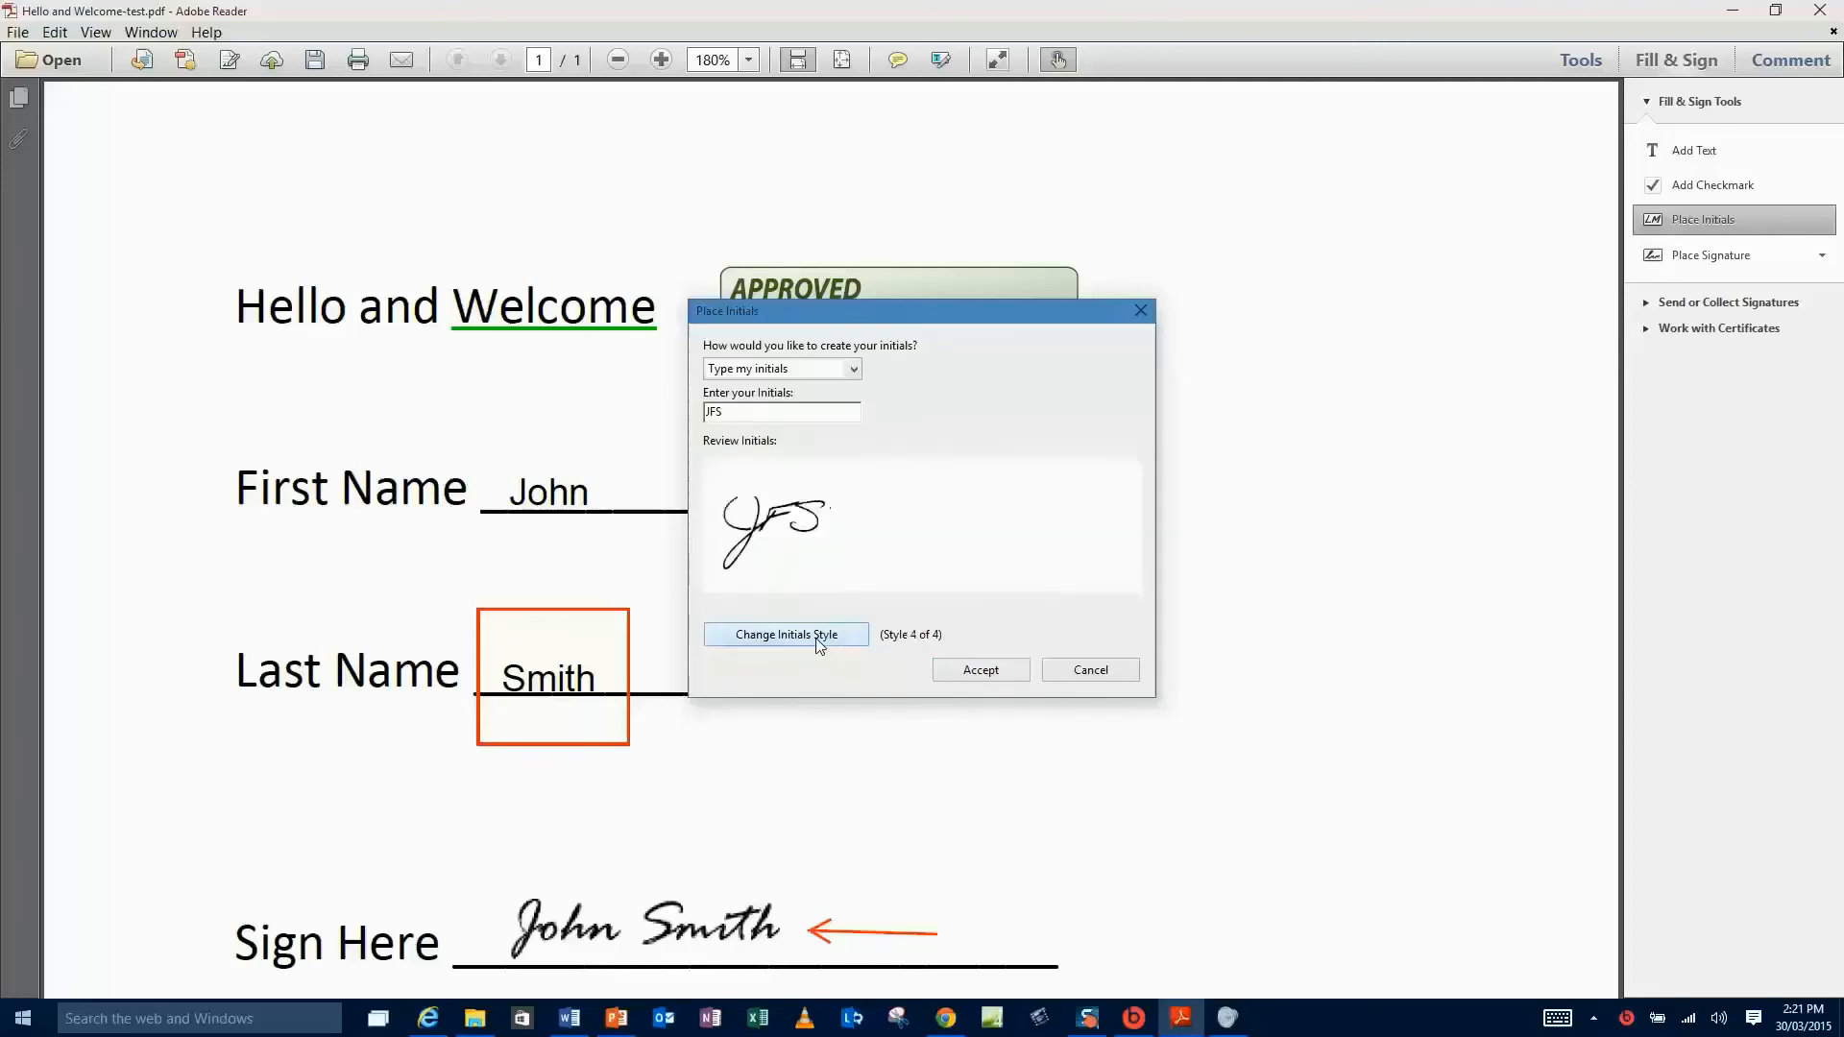
left_click(999, 672)
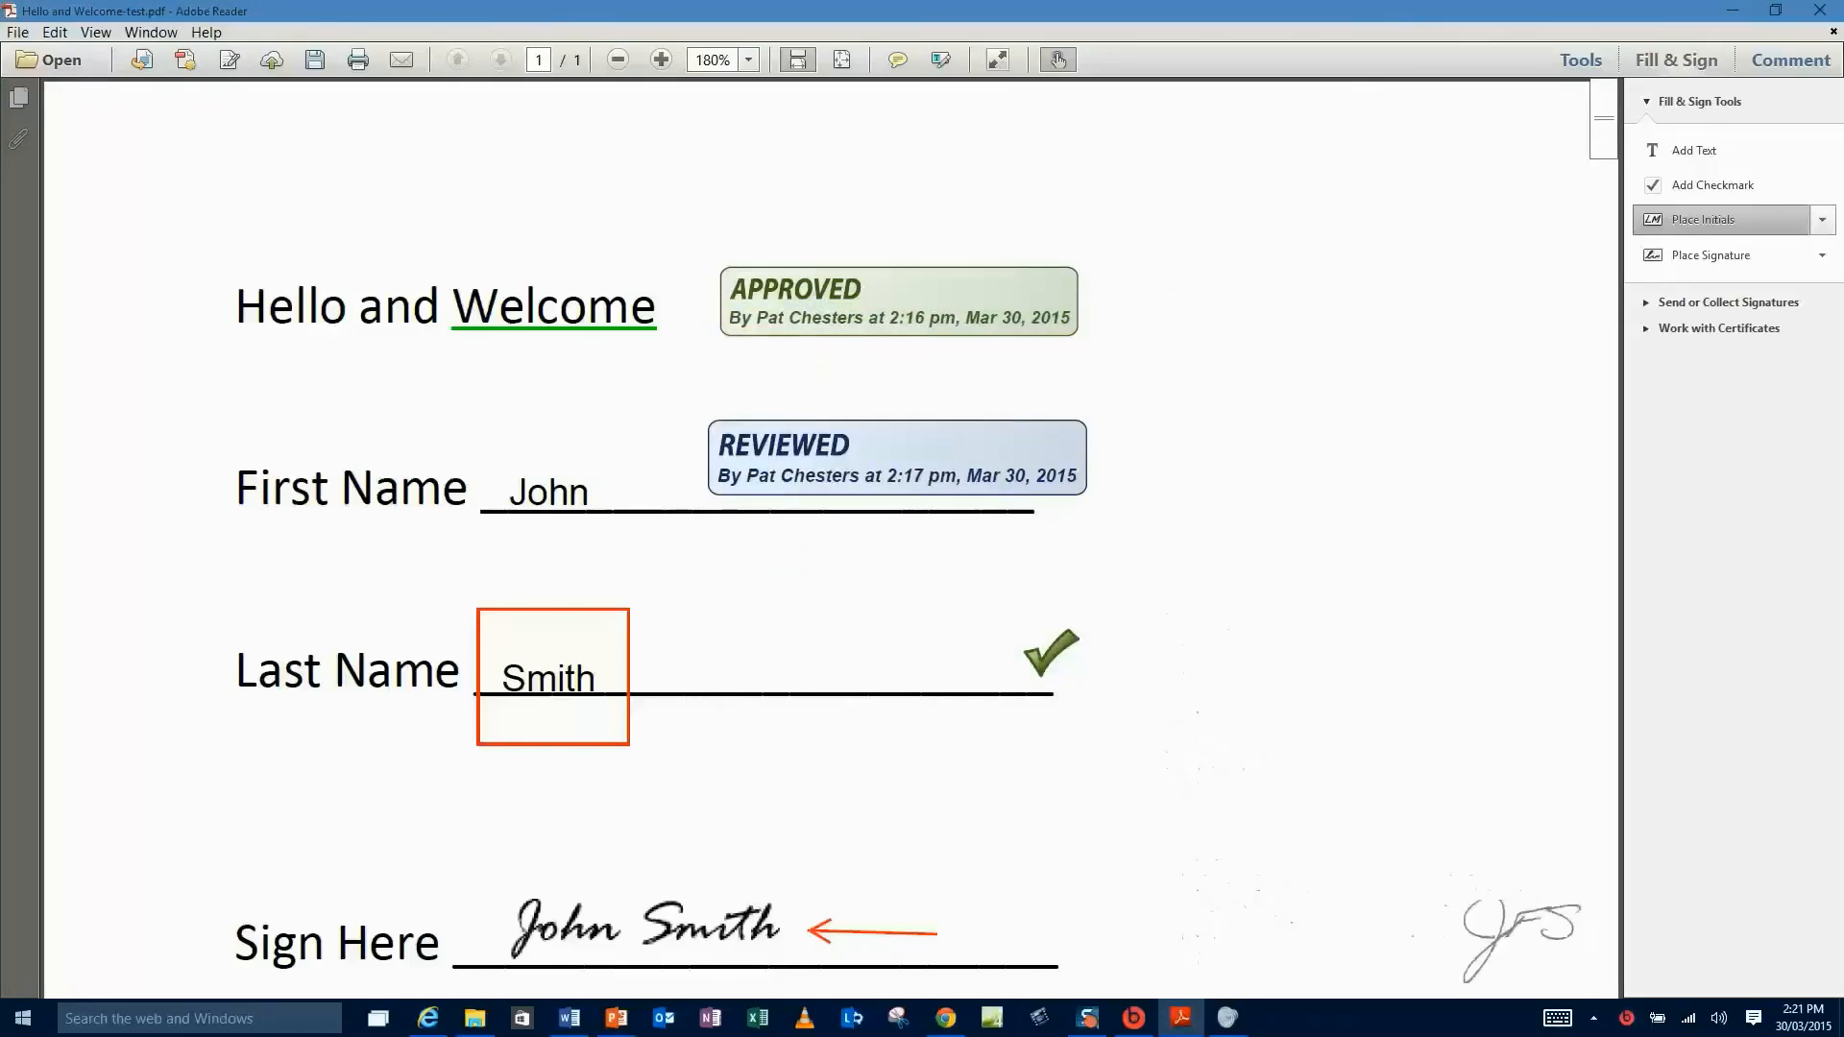
left_click(1518, 937)
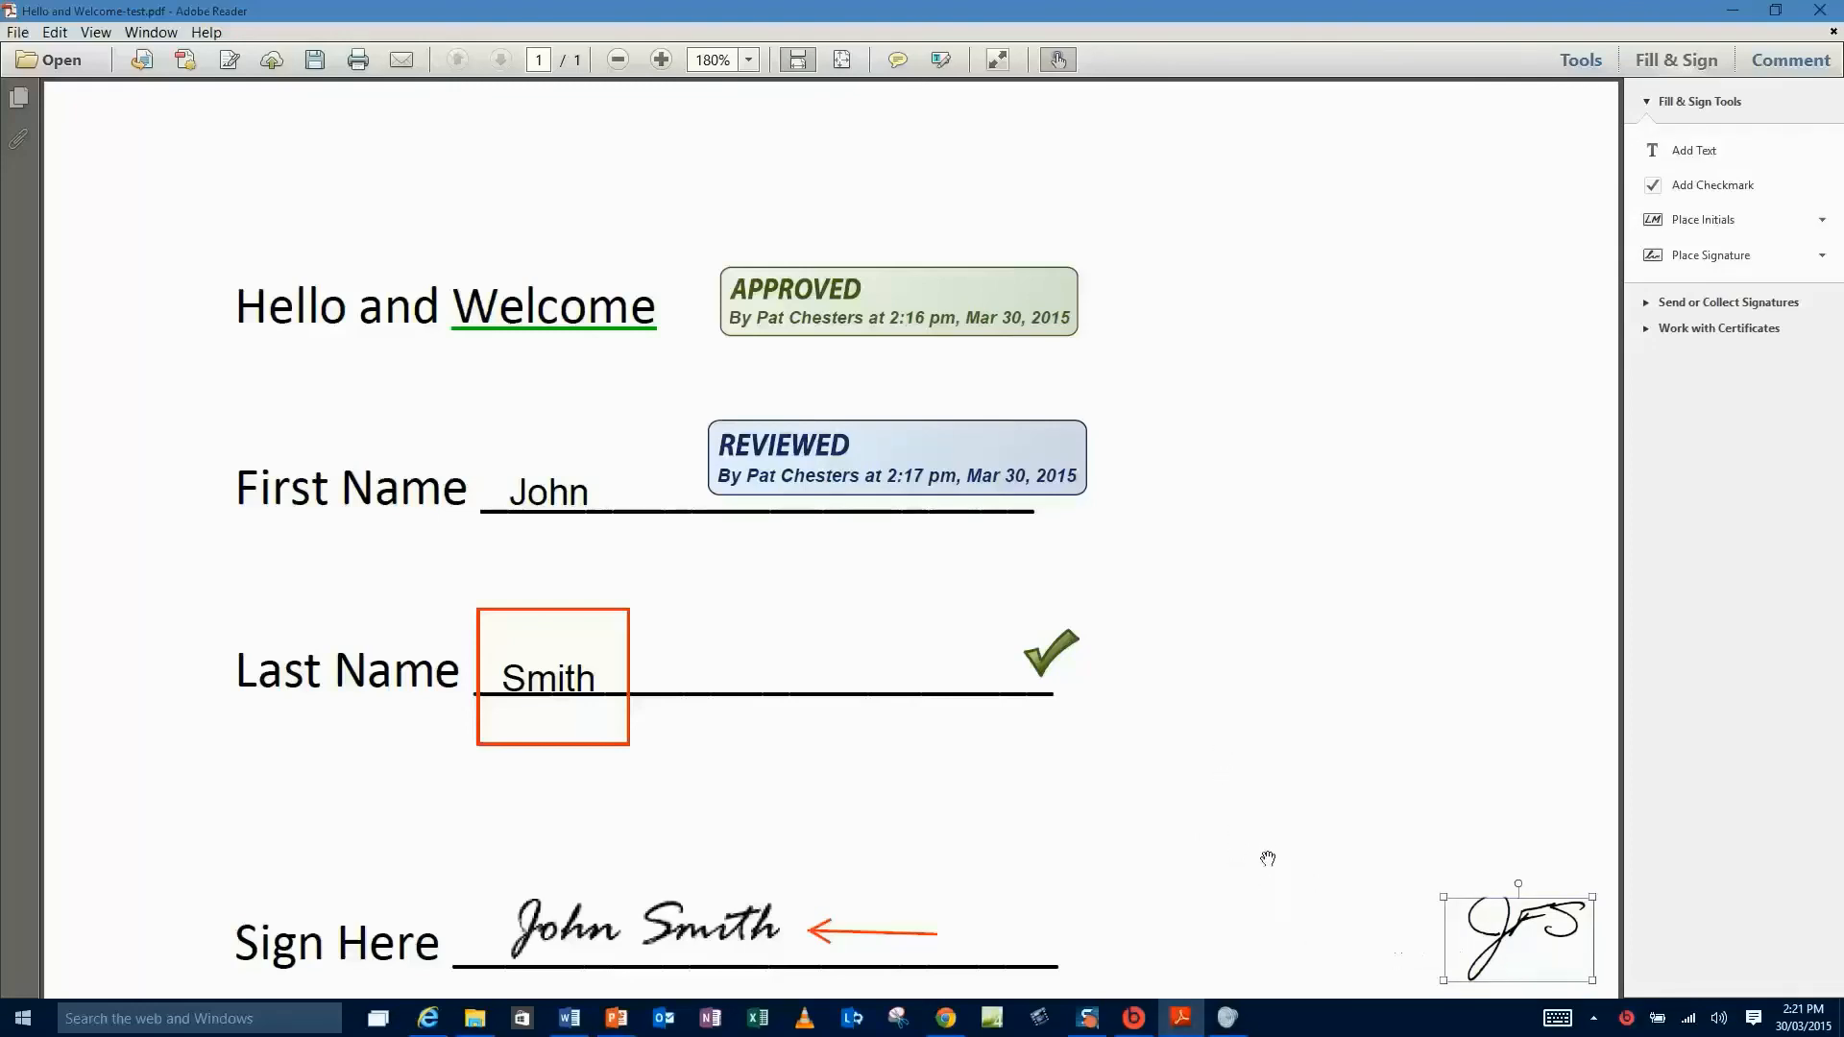
left_click(1294, 803)
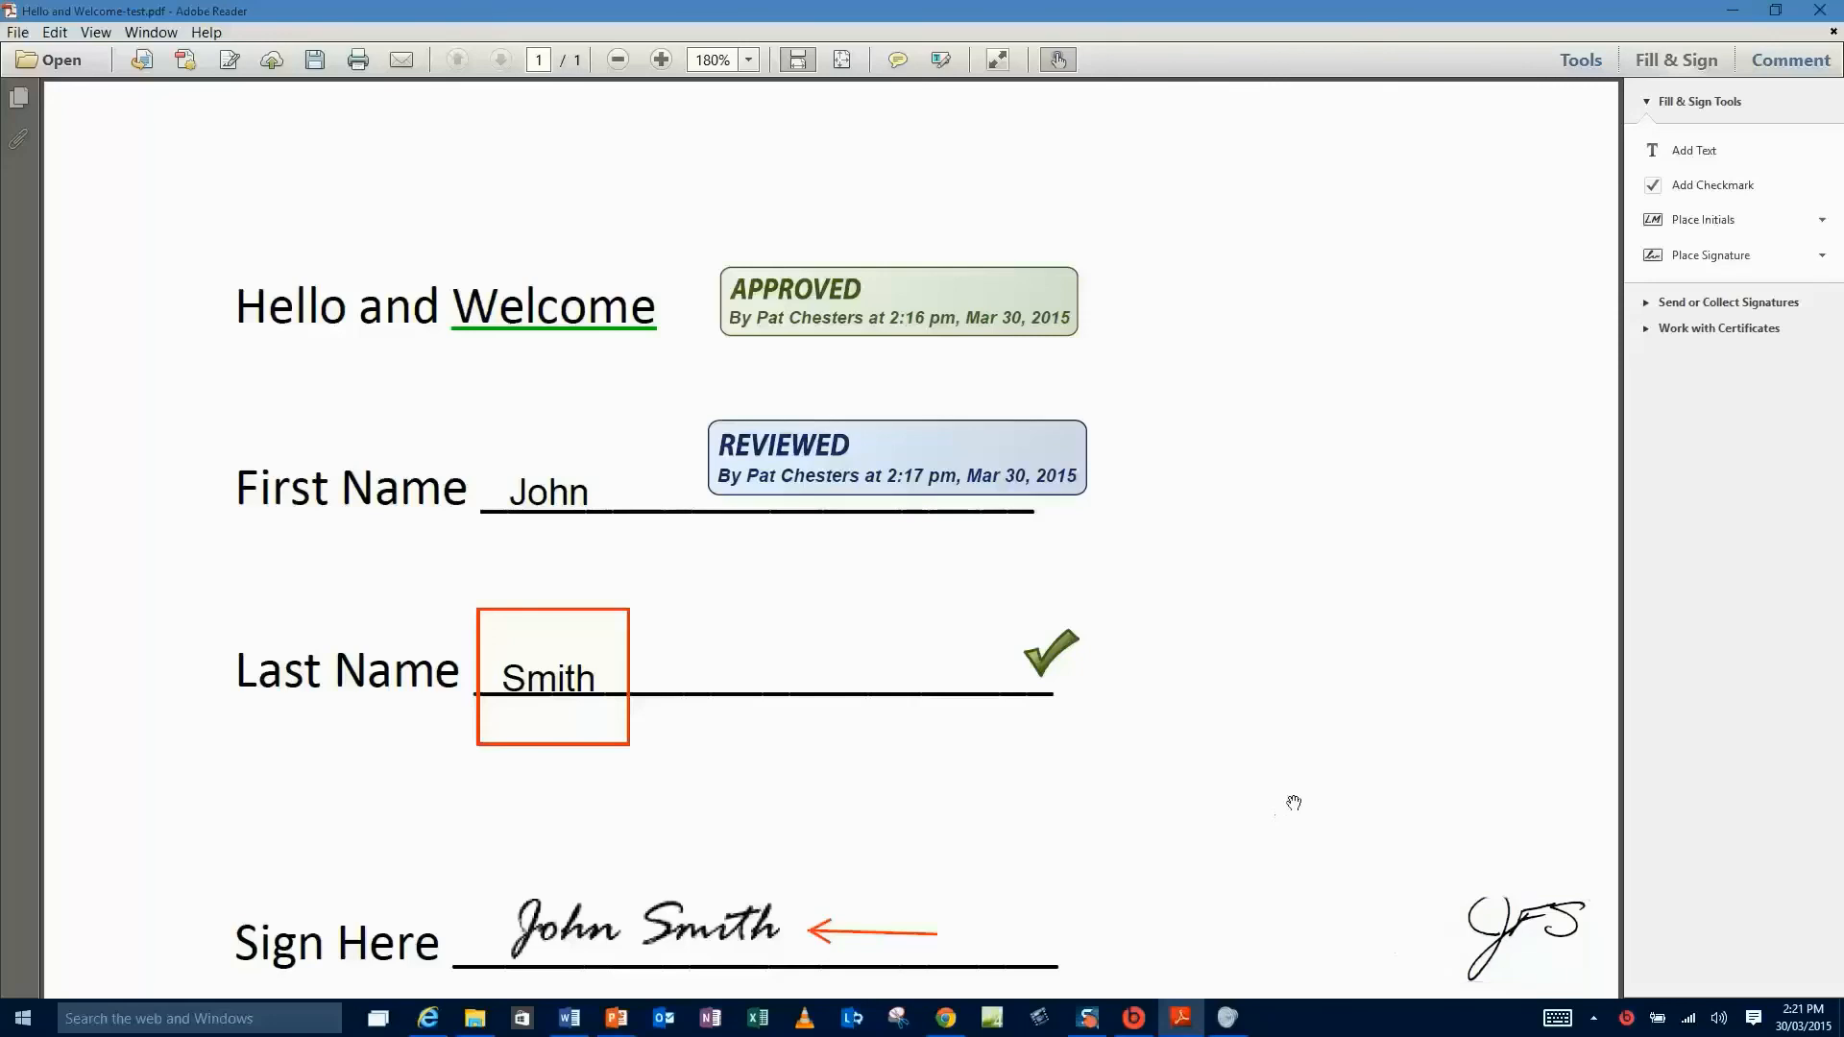
- Save a copy of the form as Johns contract.pdf
left_click(18, 32)
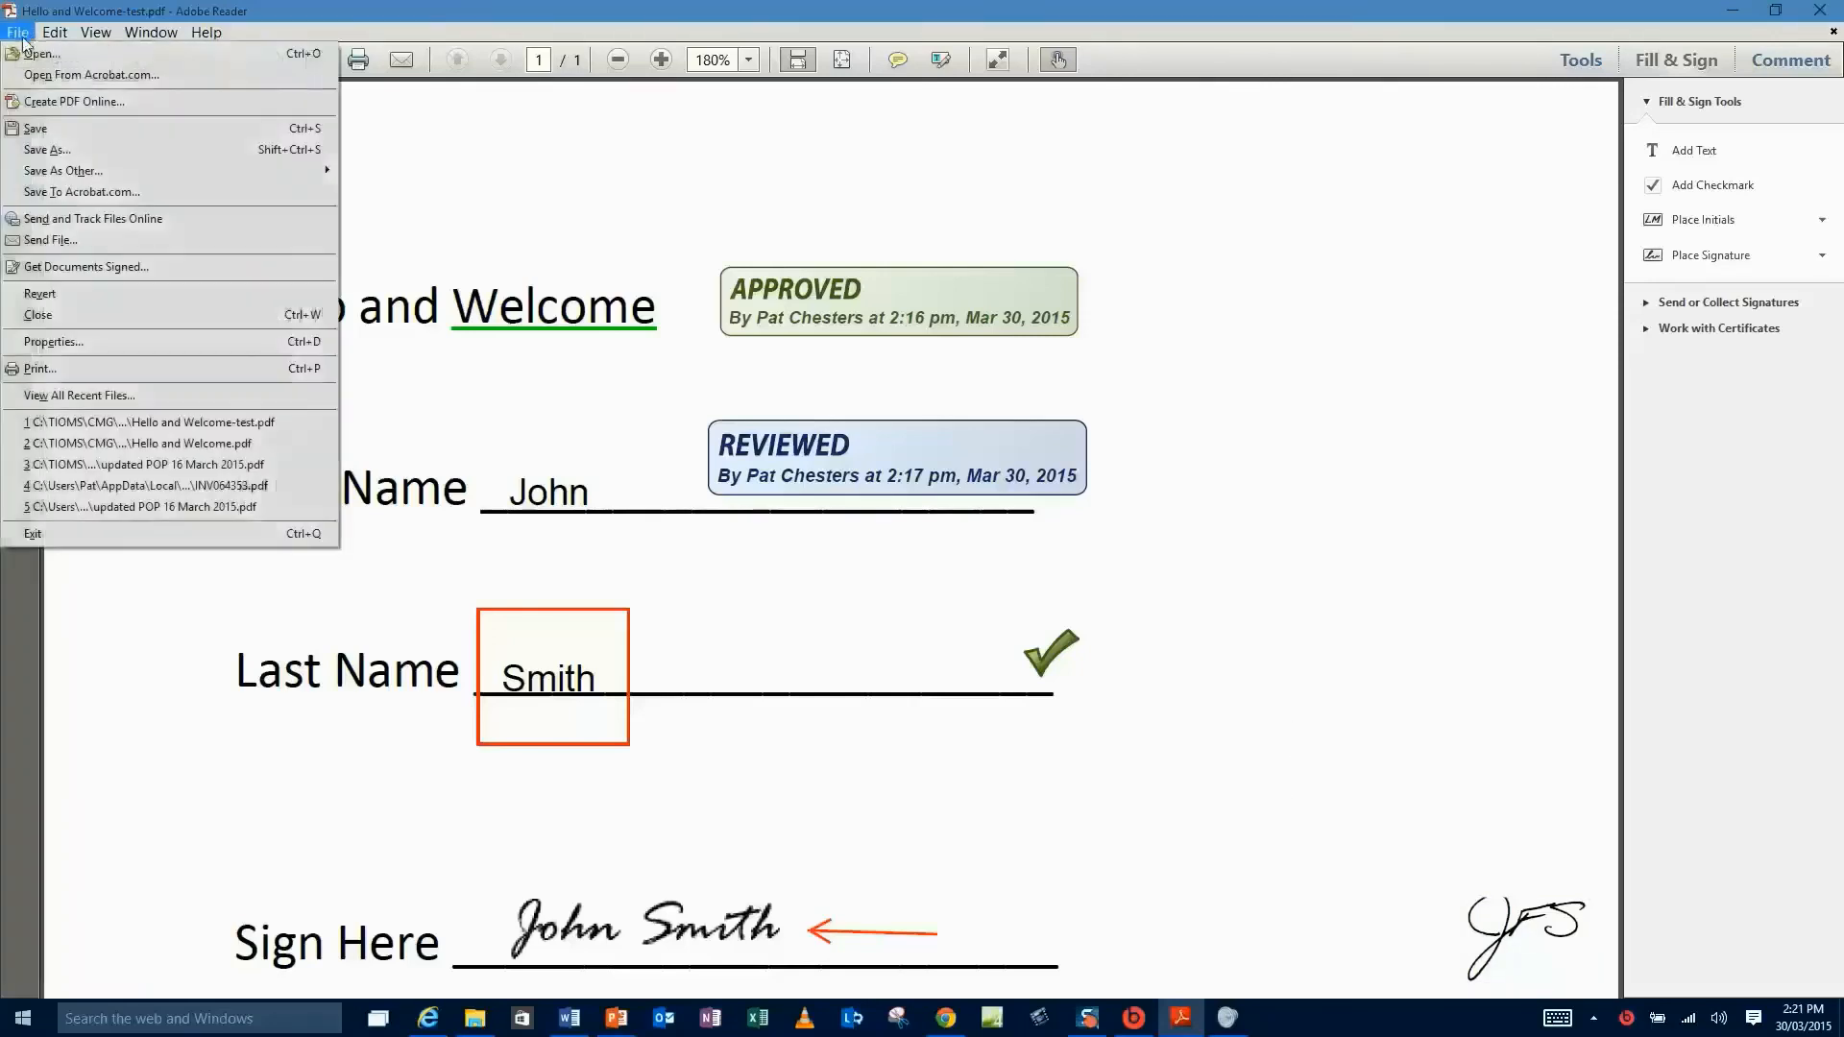
left_click(50, 133)
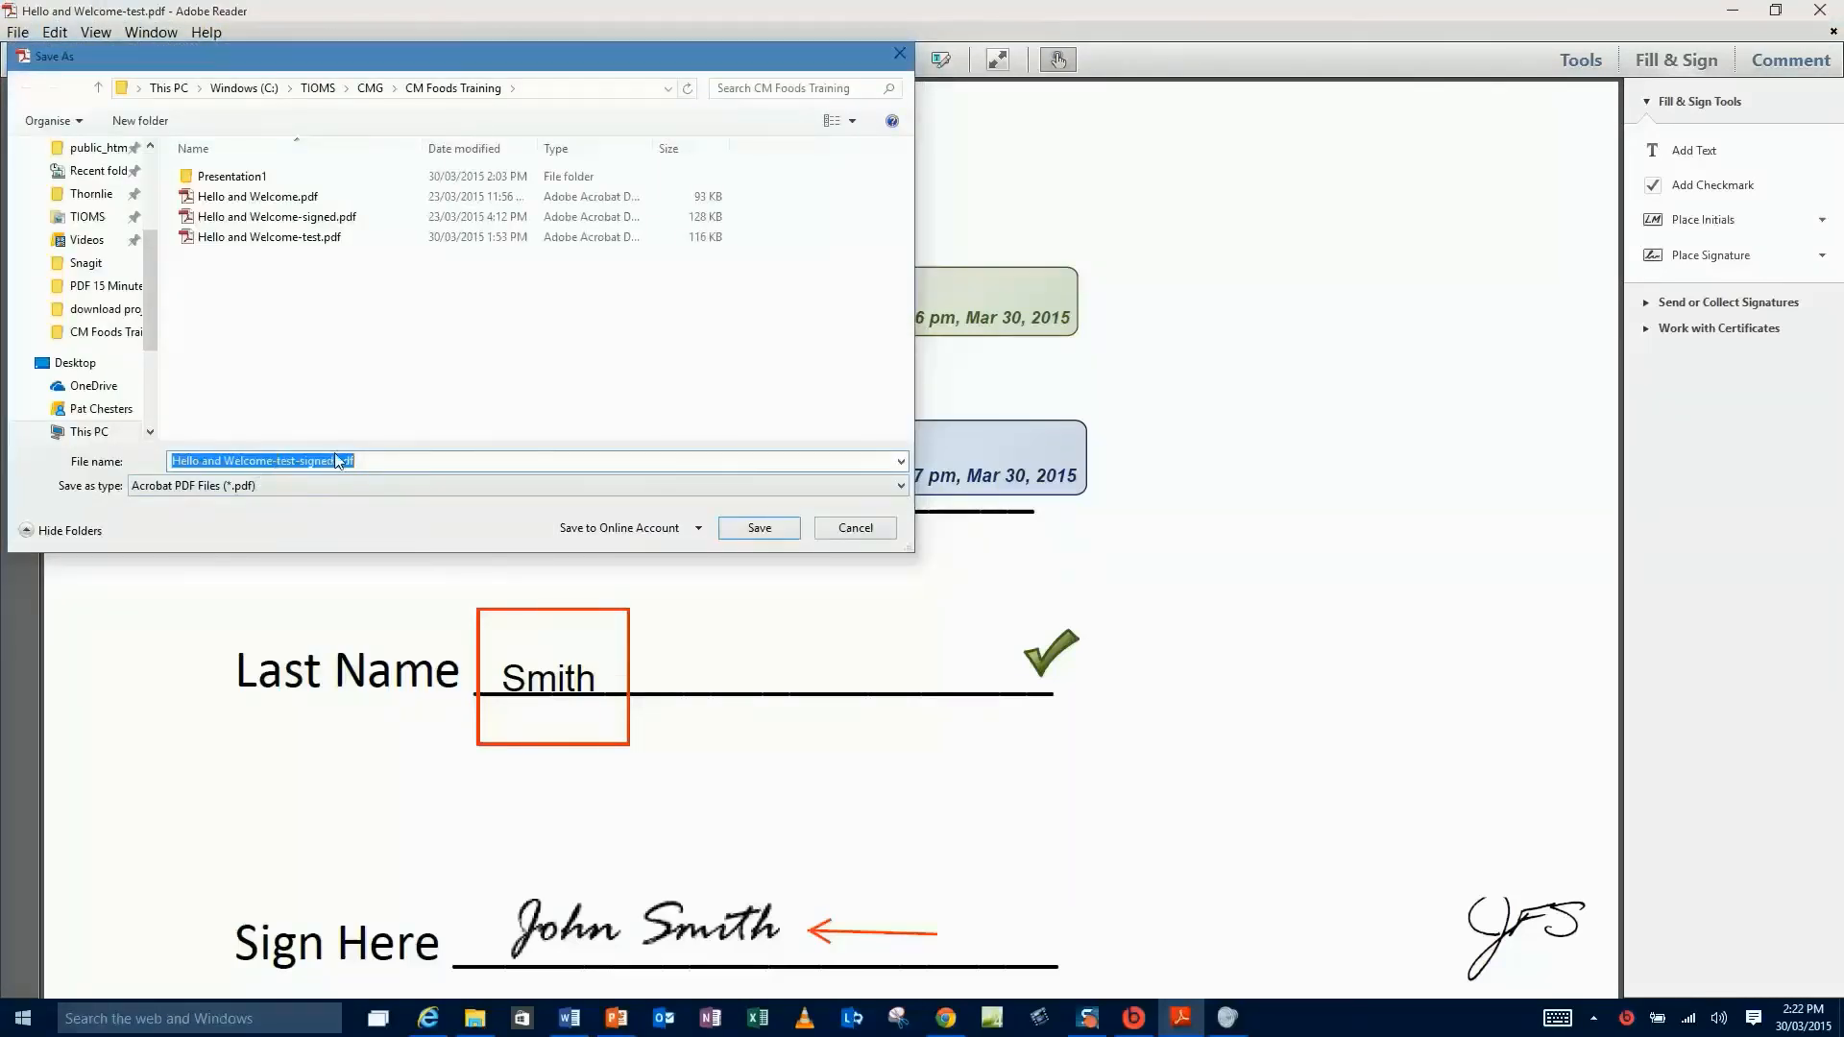
left_click_drag(330, 462, 73, 425)
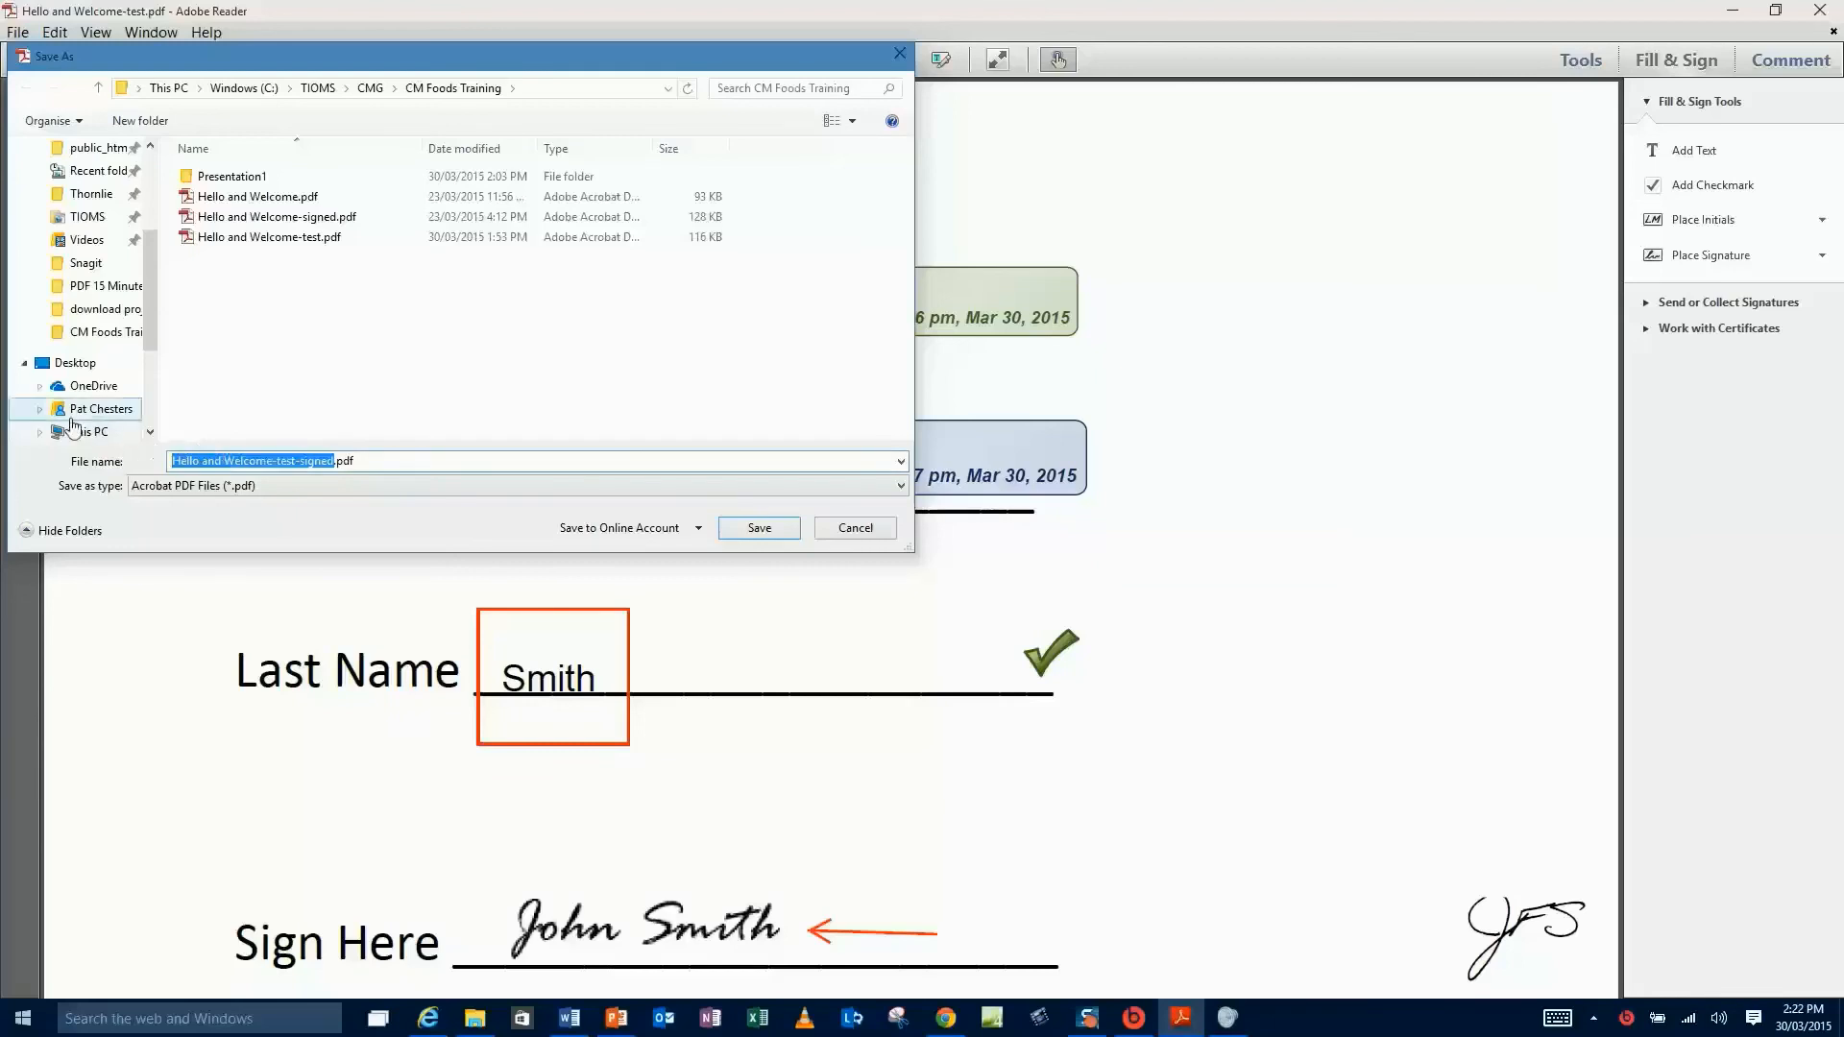
key("BackSpace")
type("Johns")
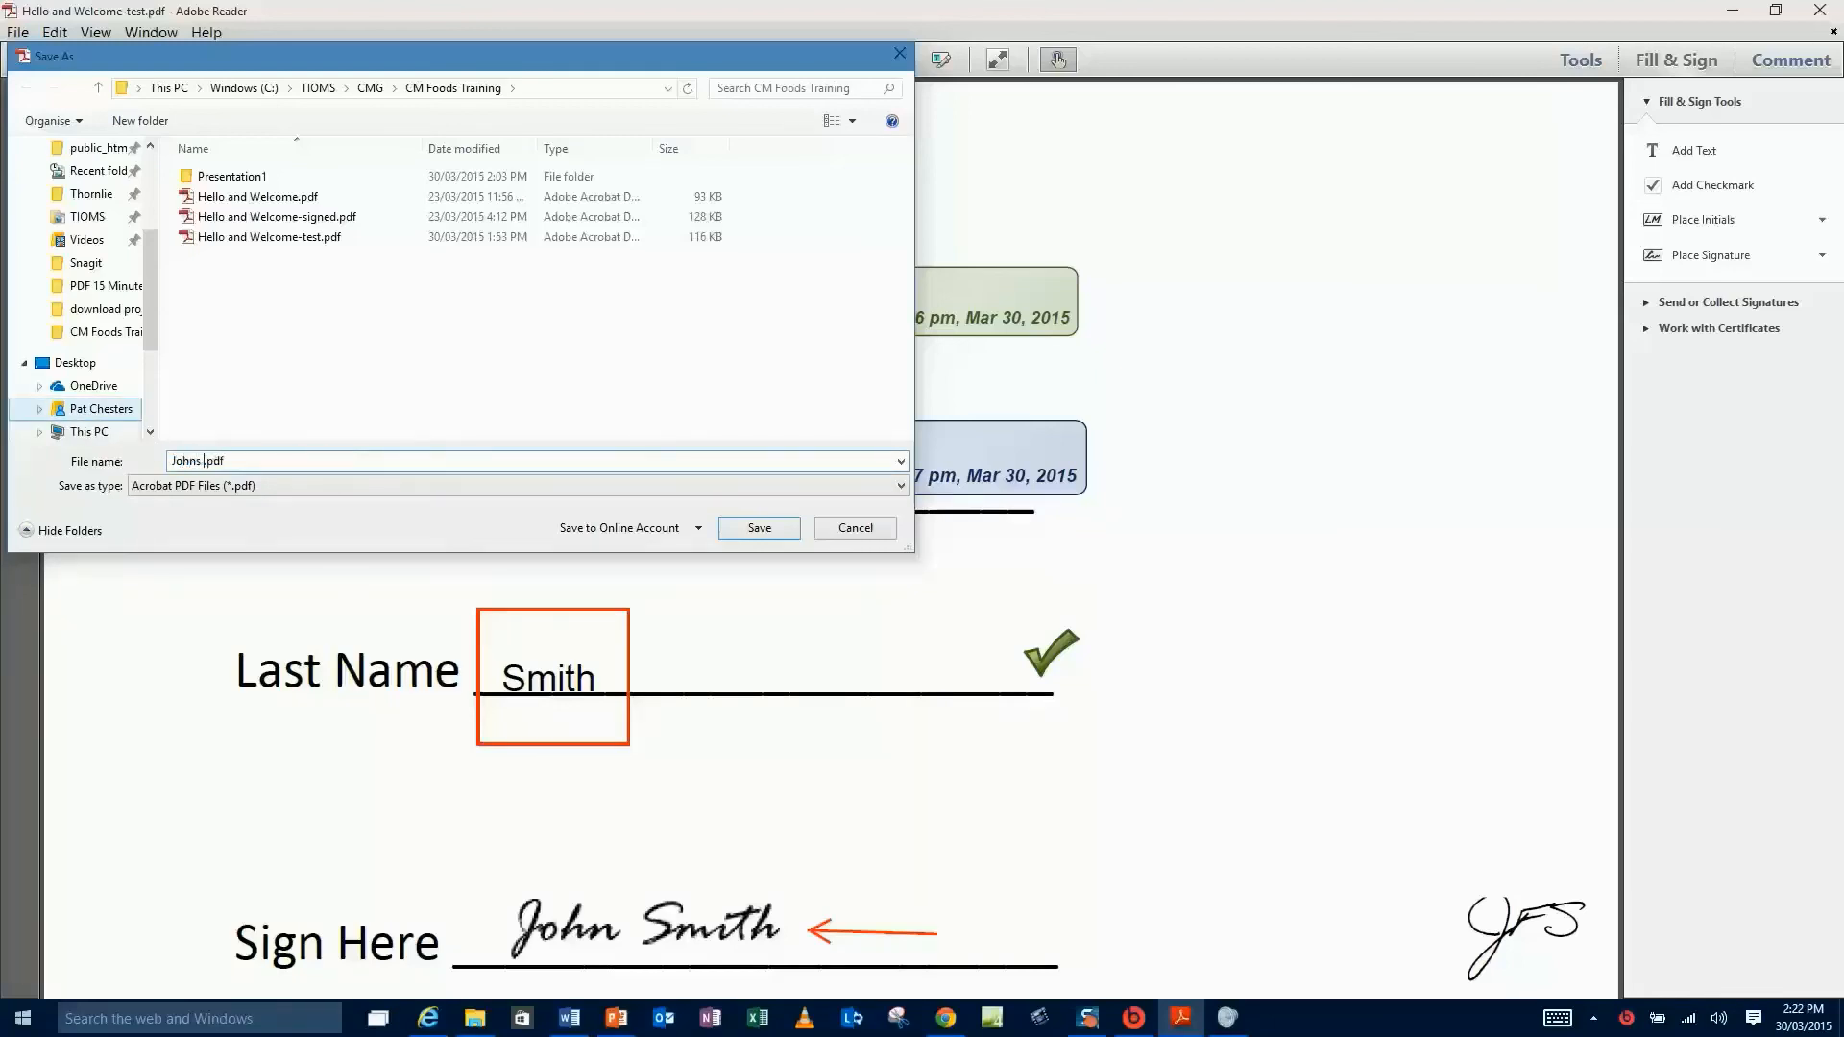
type(" contract")
left_click(761, 527)
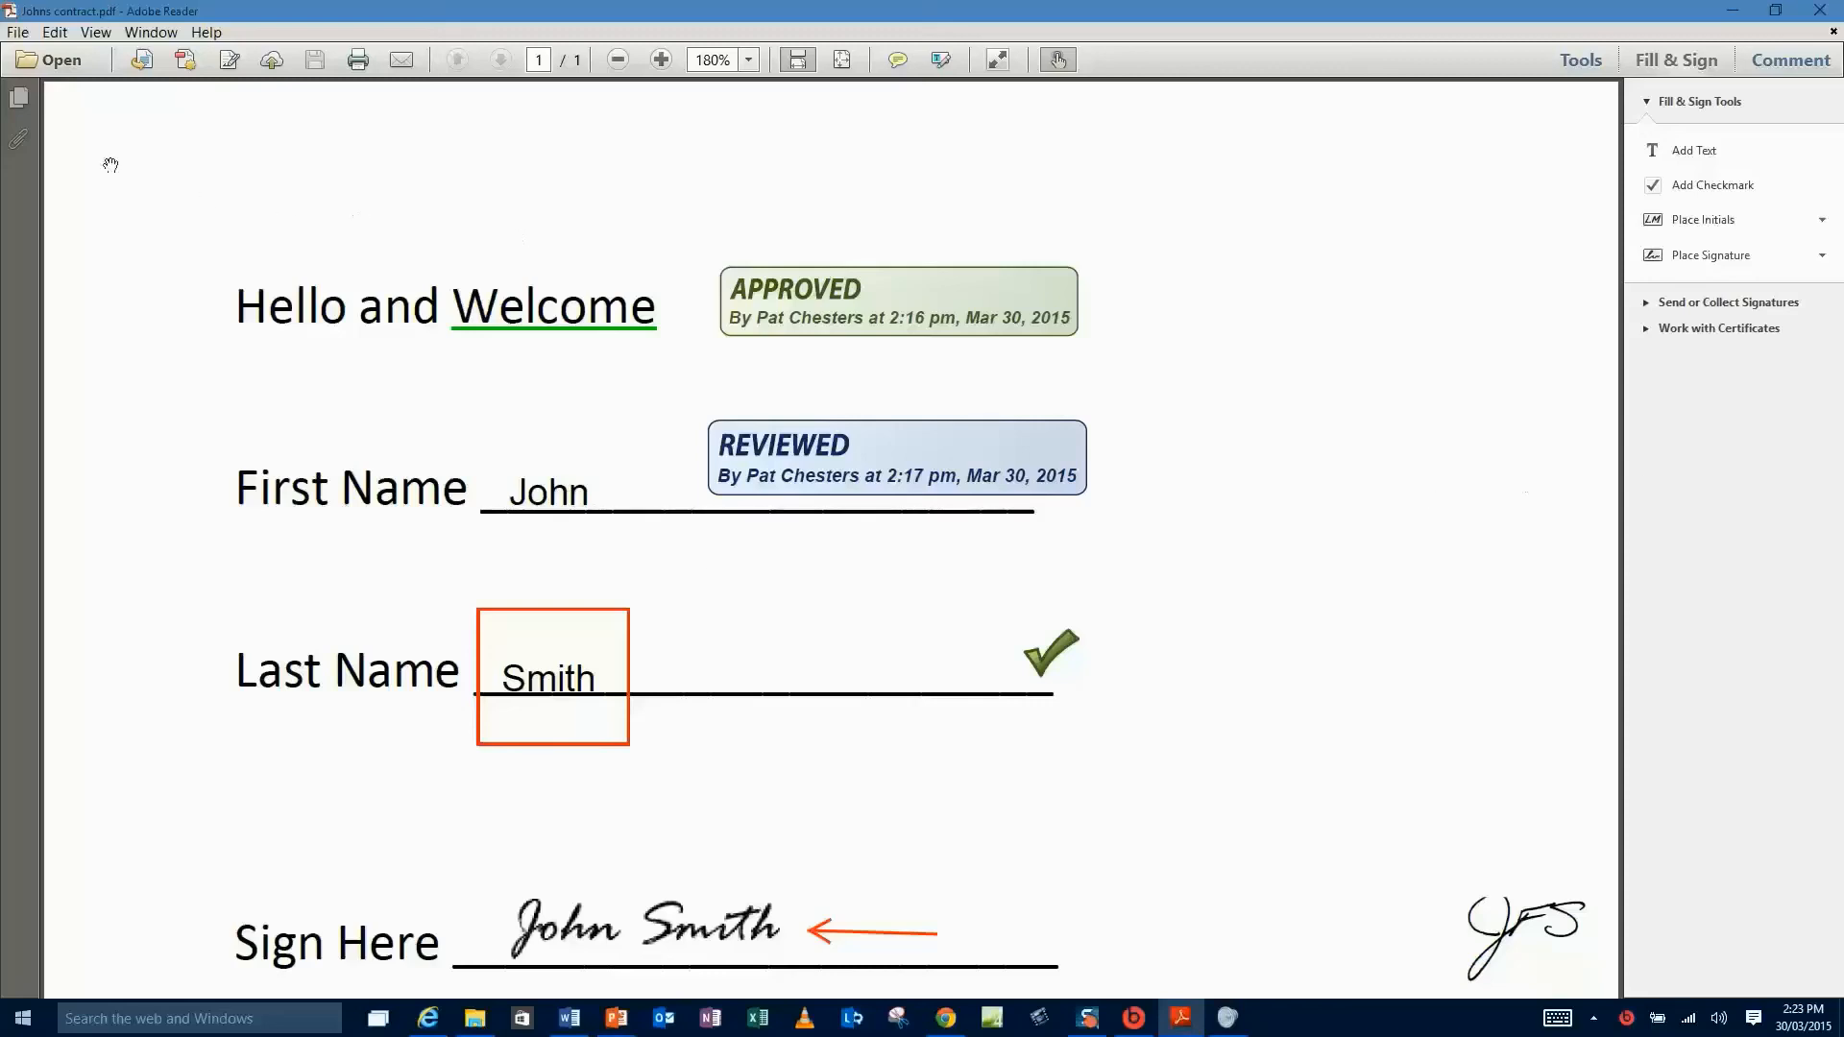
- Find the contract holder's first name in the document and step through every match until none remain
left_click(52, 34)
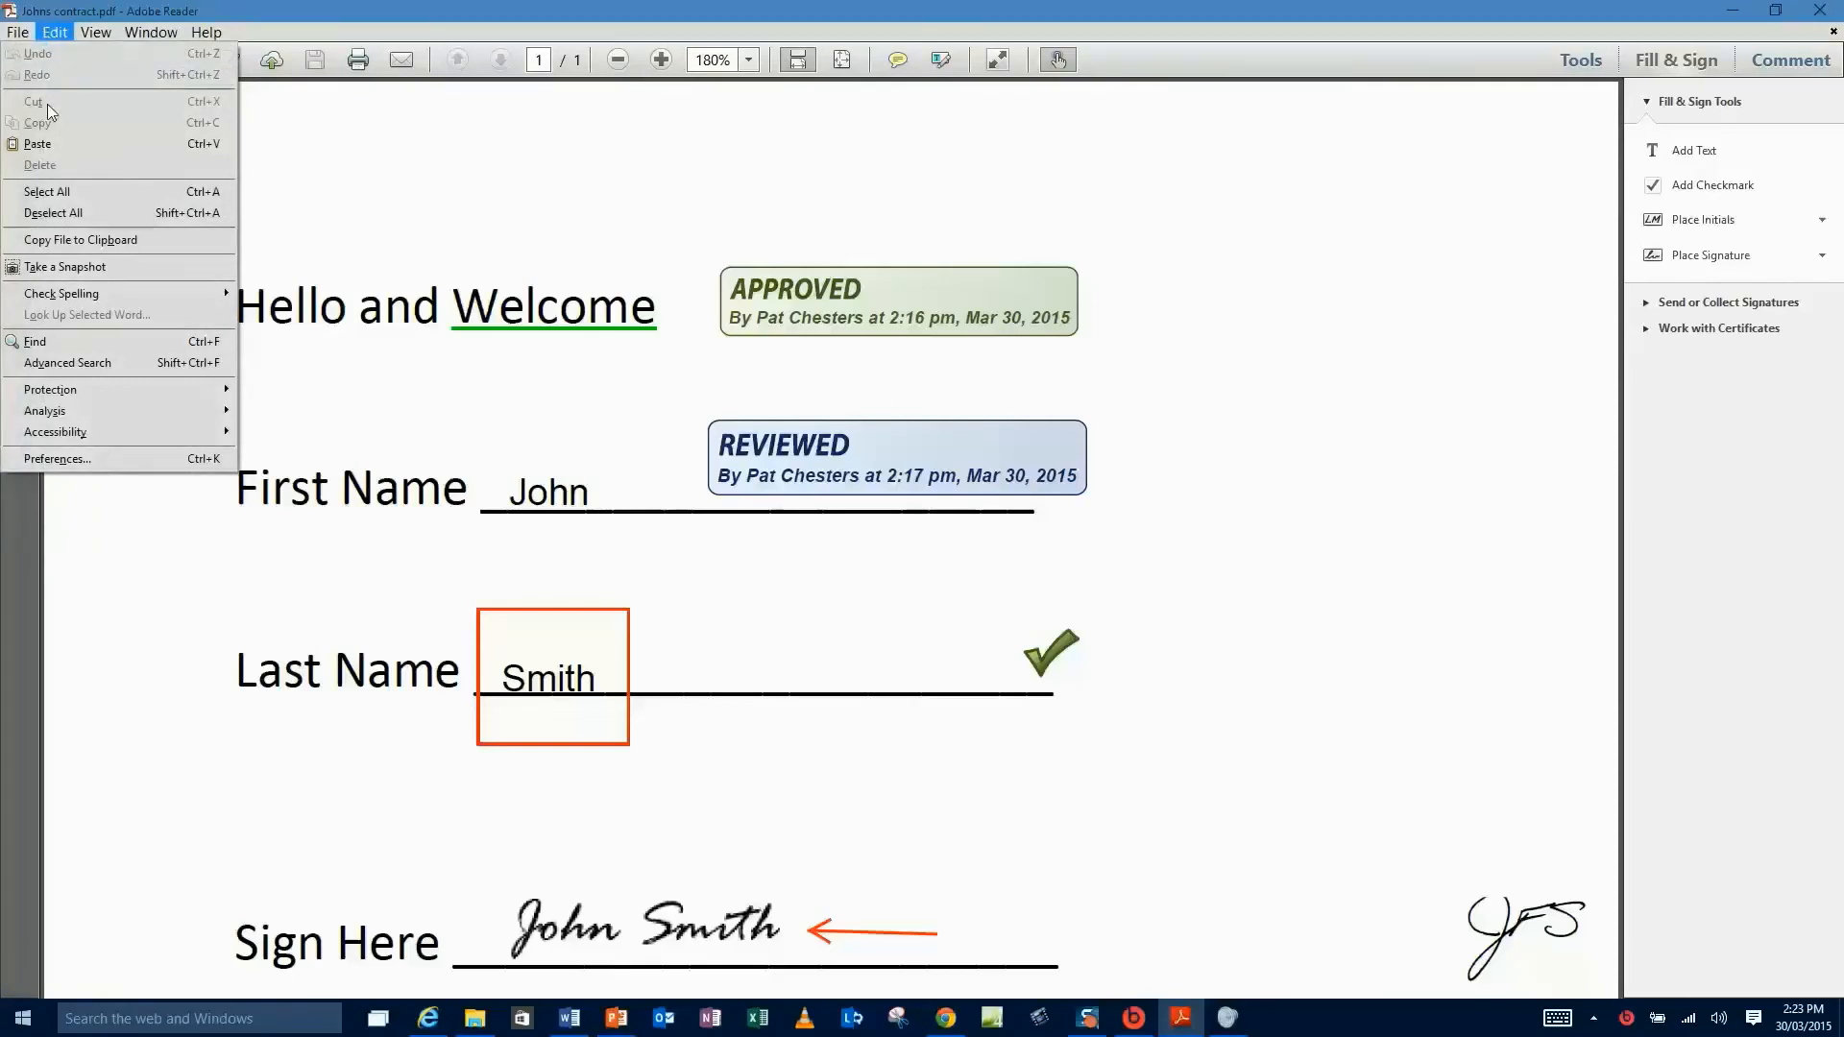
left_click(31, 343)
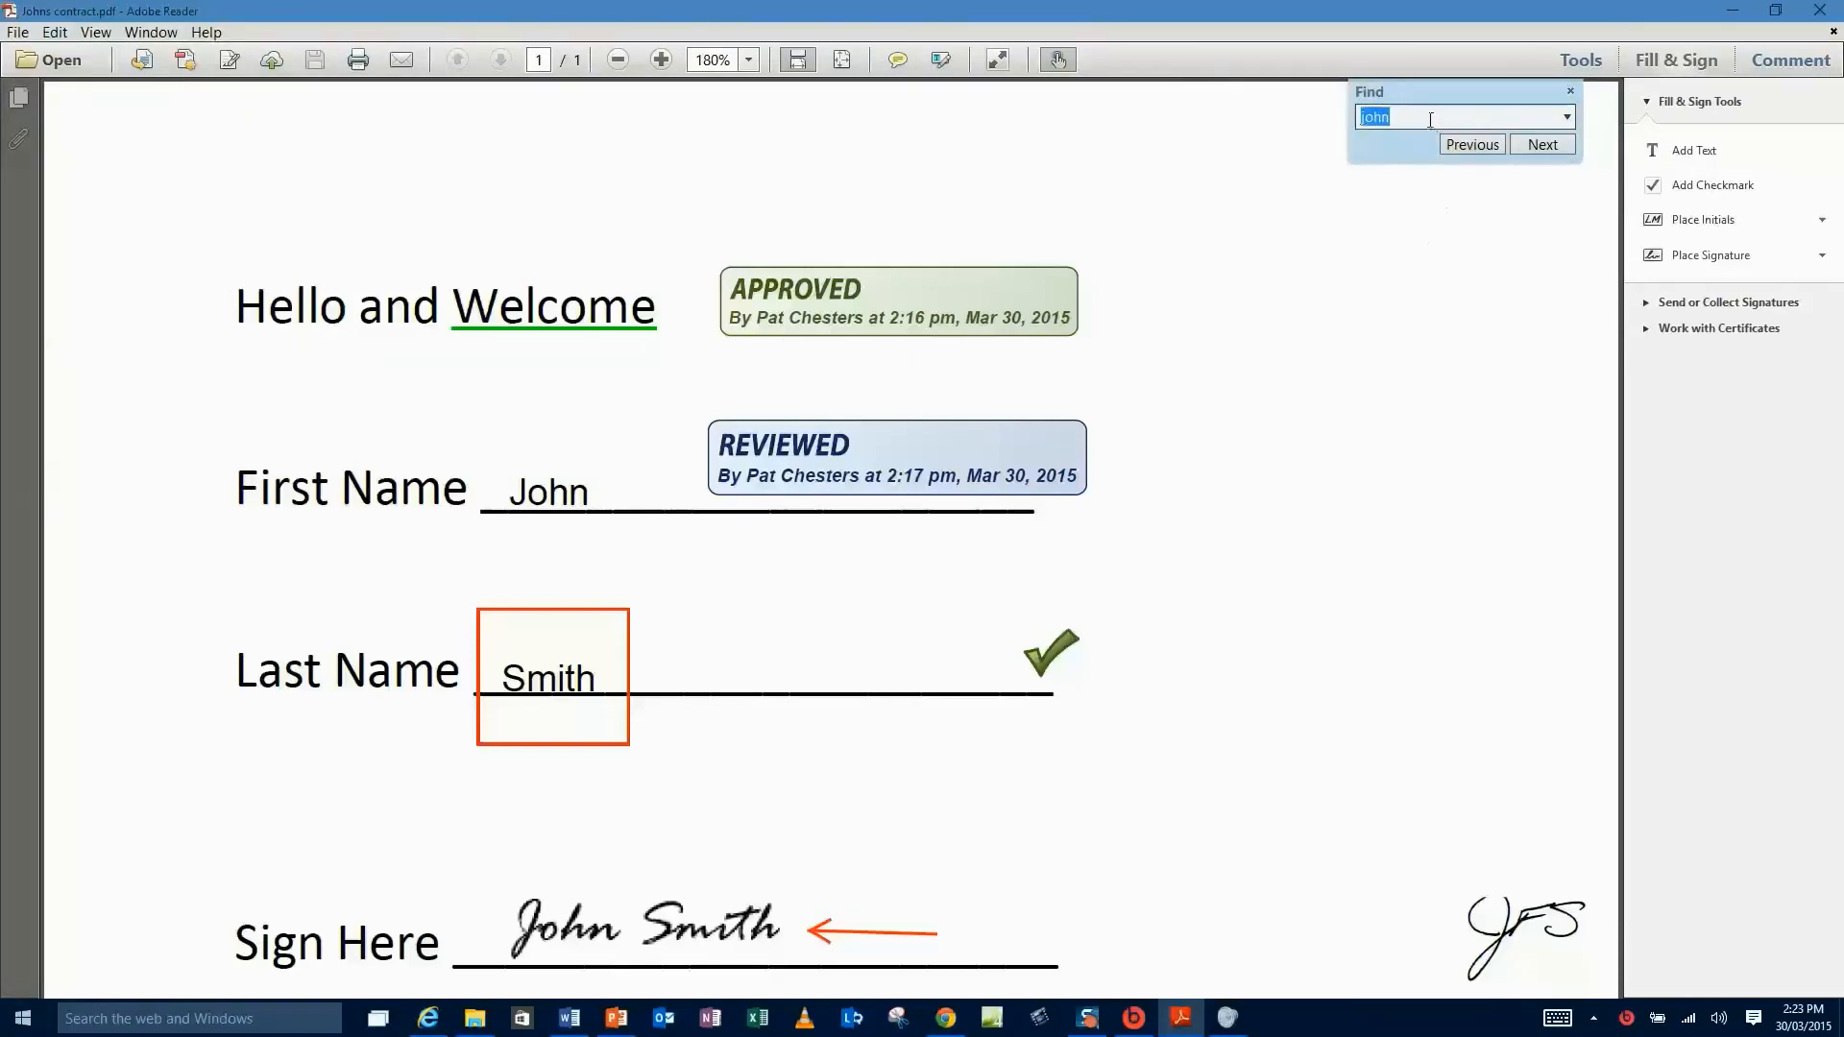
type("John")
left_click(1542, 145)
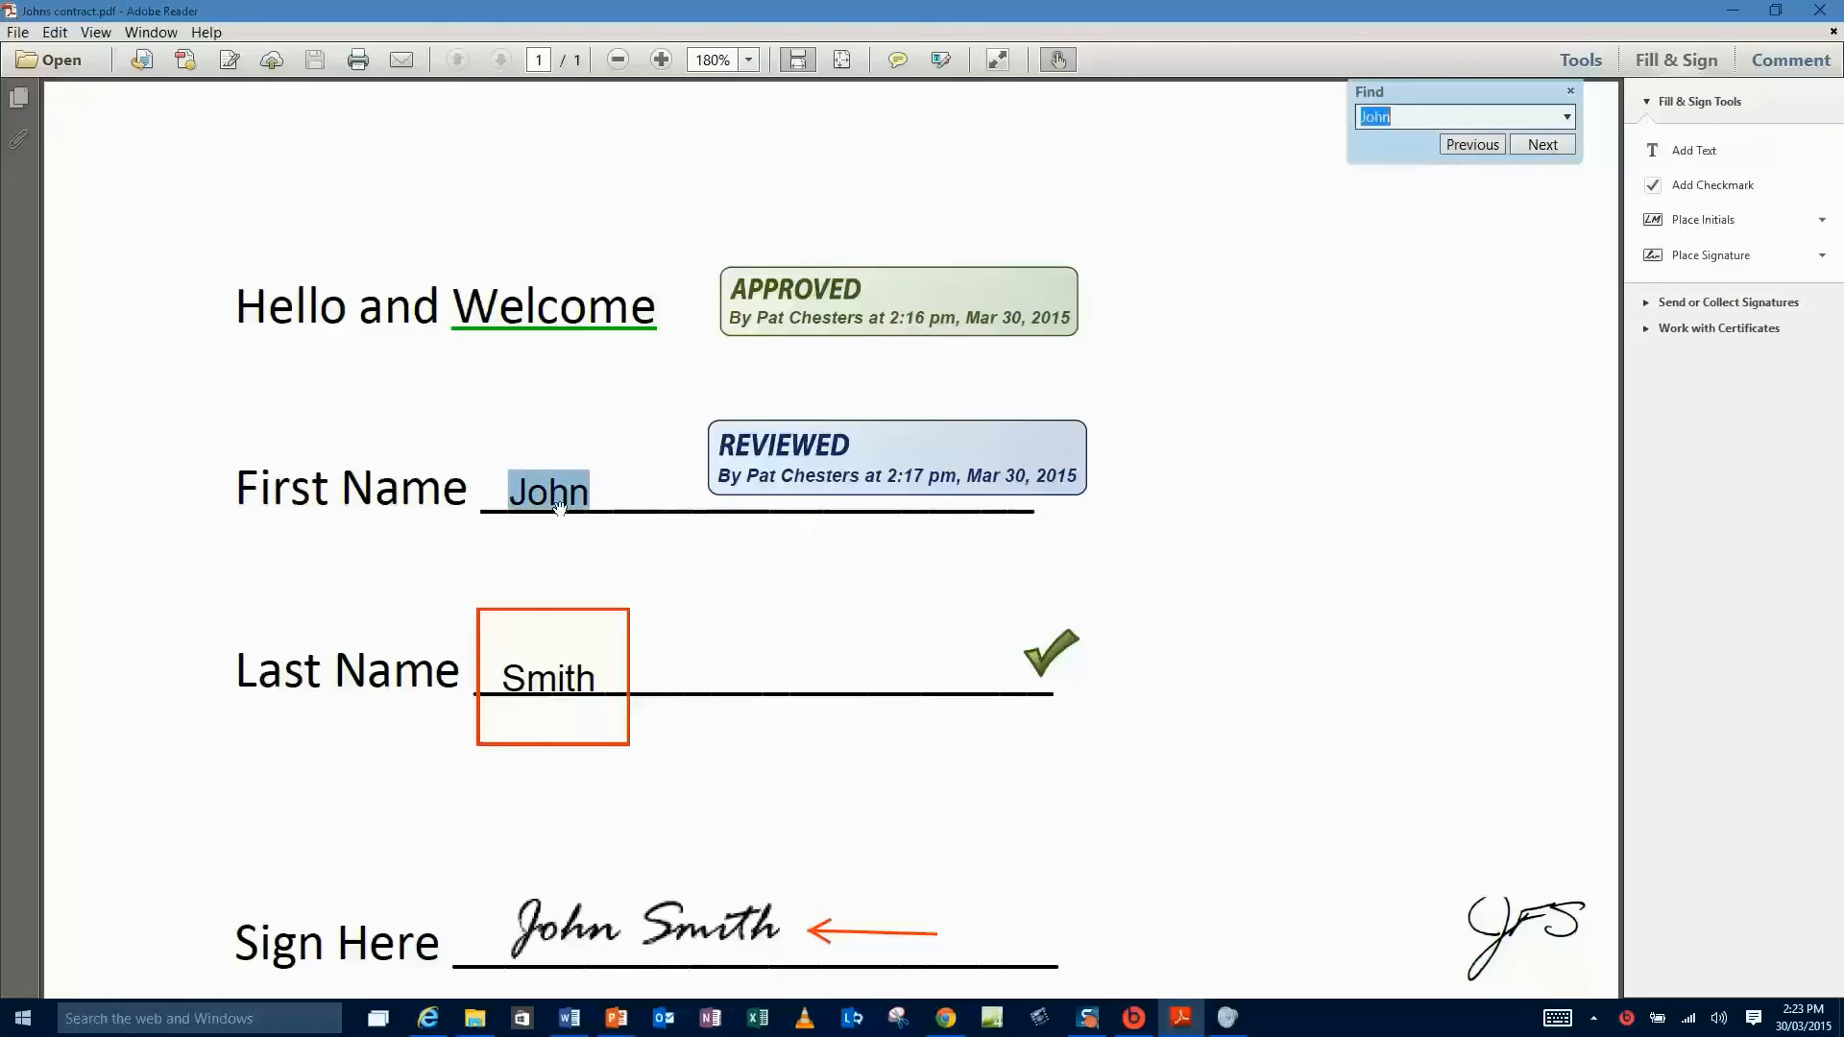
left_click(1544, 146)
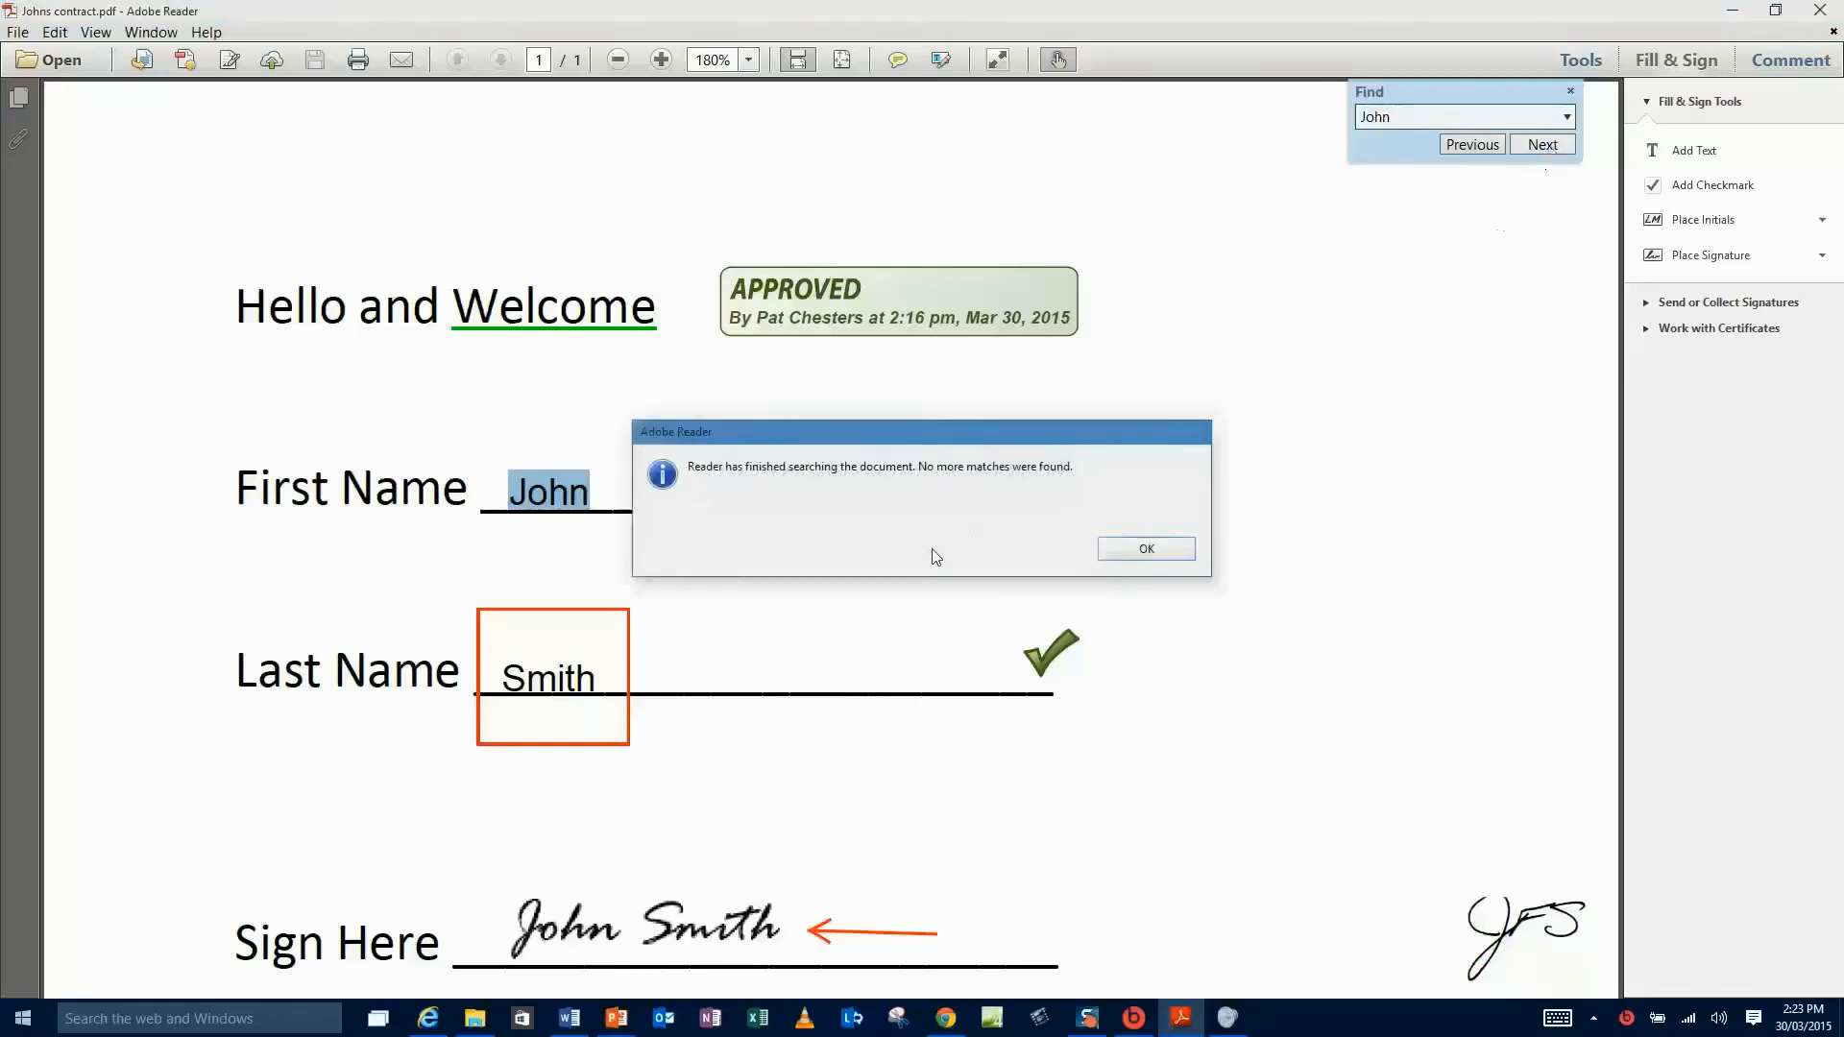
left_click(1154, 545)
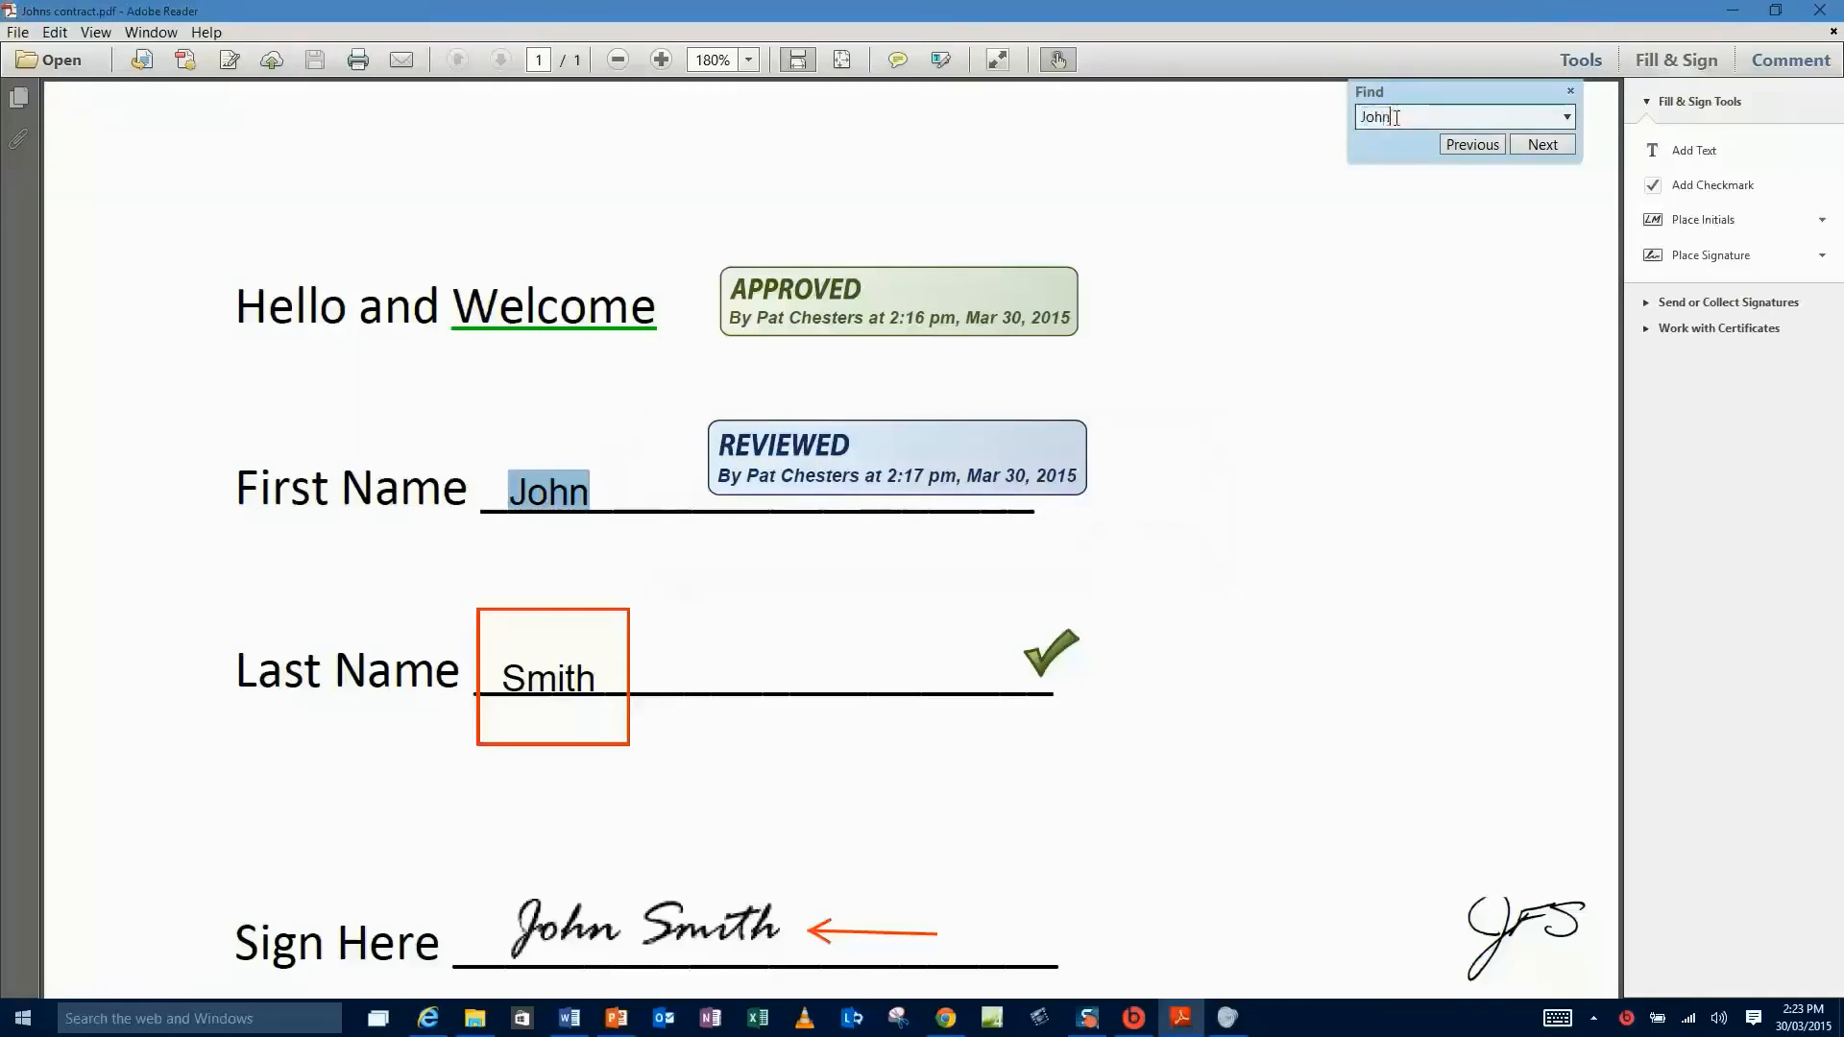
- Search for 'name' and step through its matches, including the one in Last Name
type("name")
left_click(1542, 147)
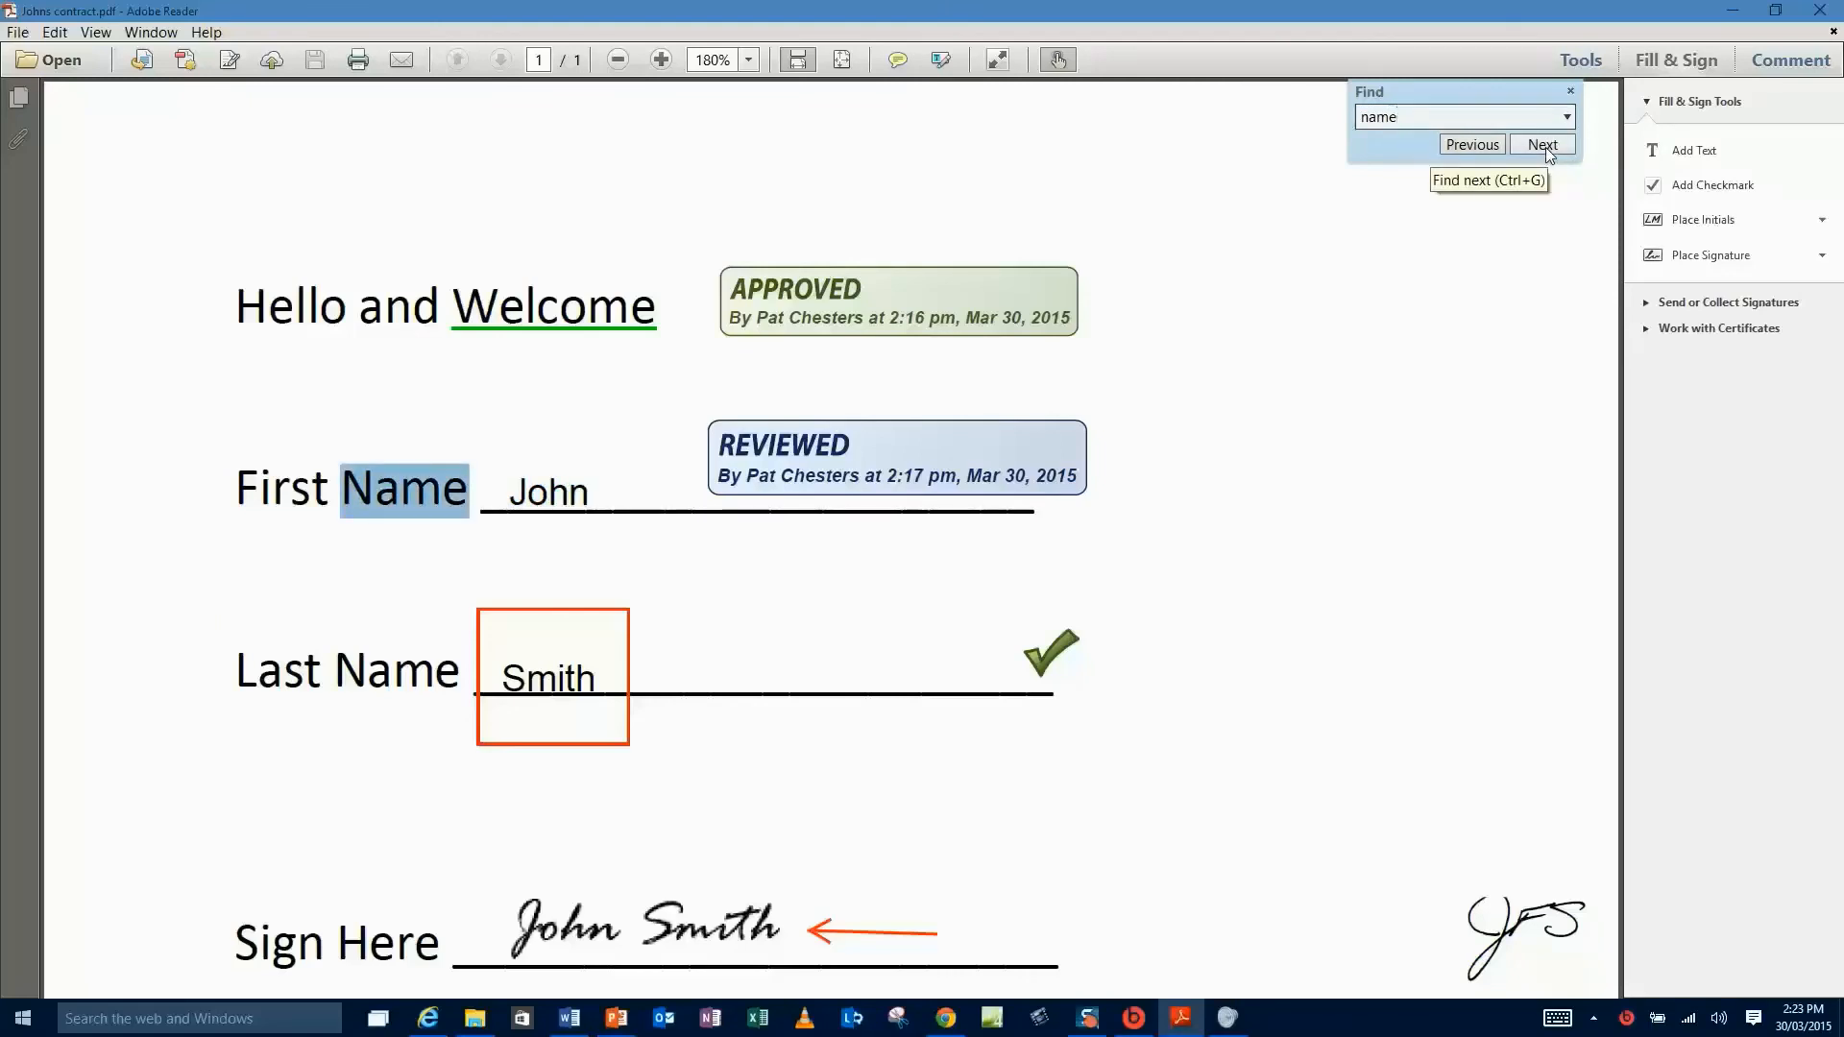
left_click(1542, 143)
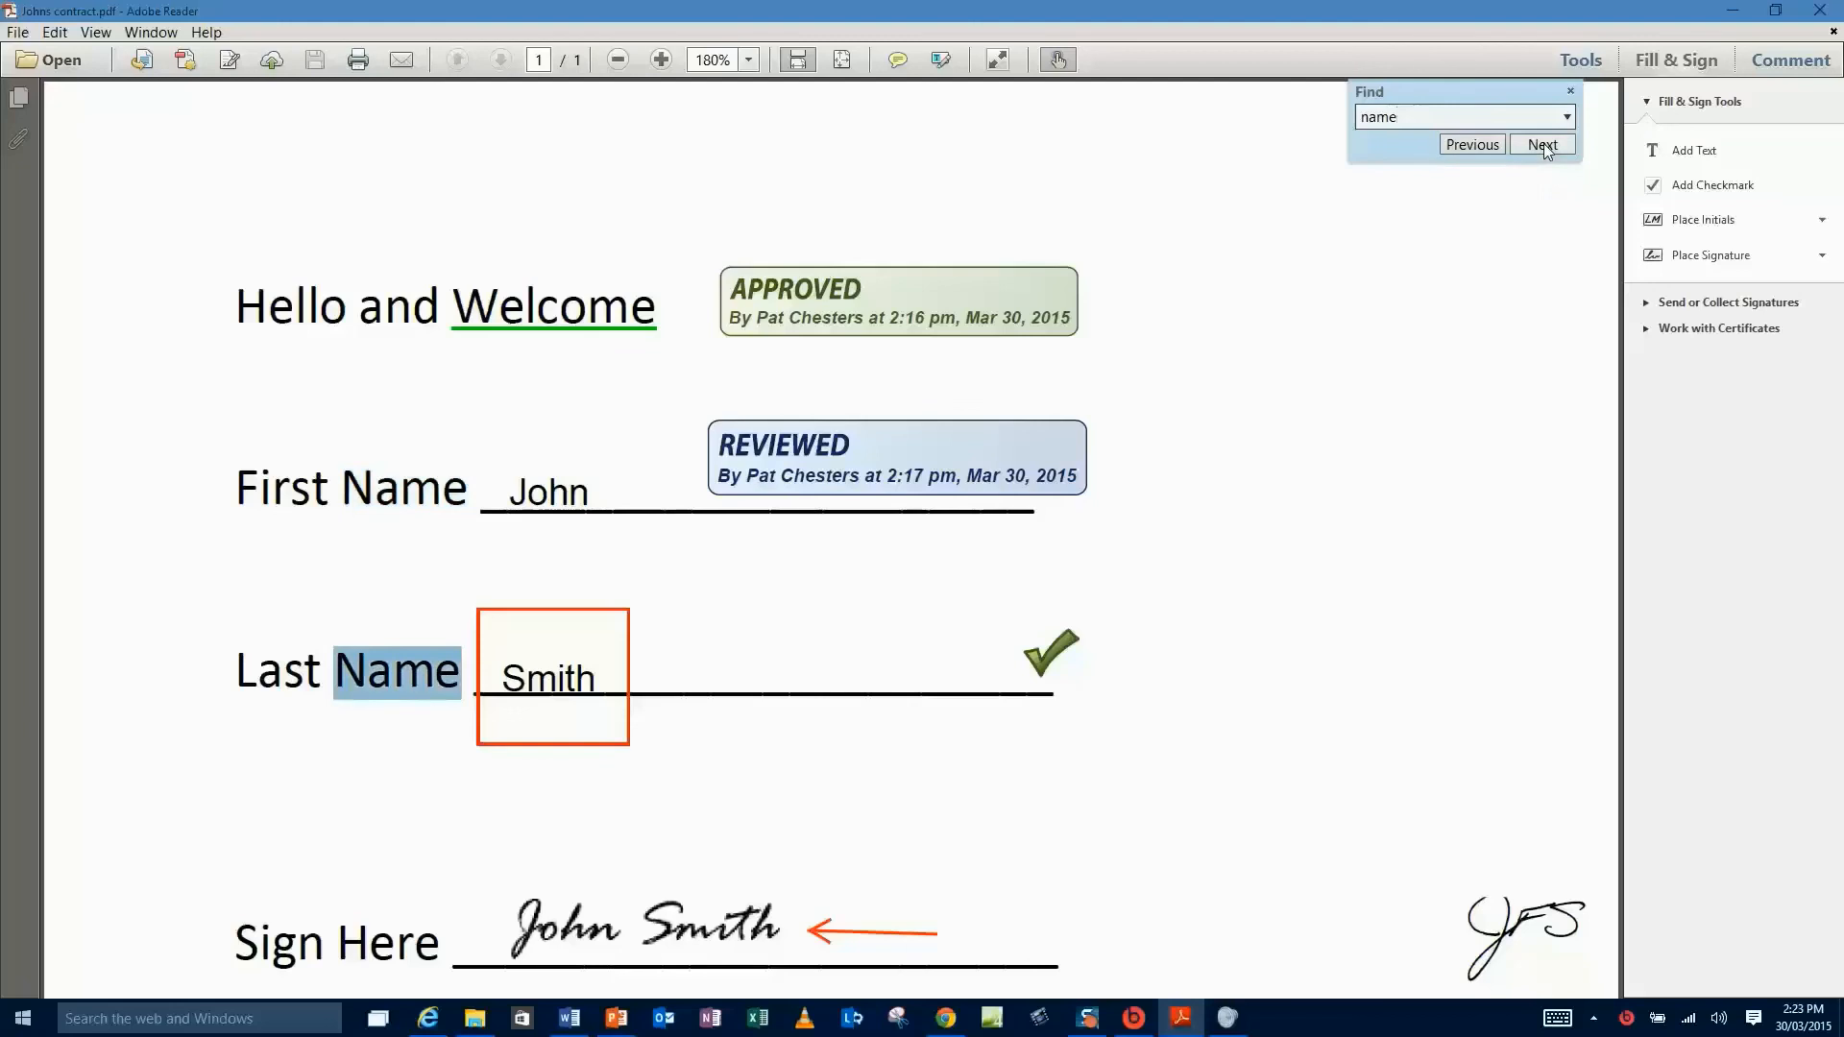
left_click(1502, 230)
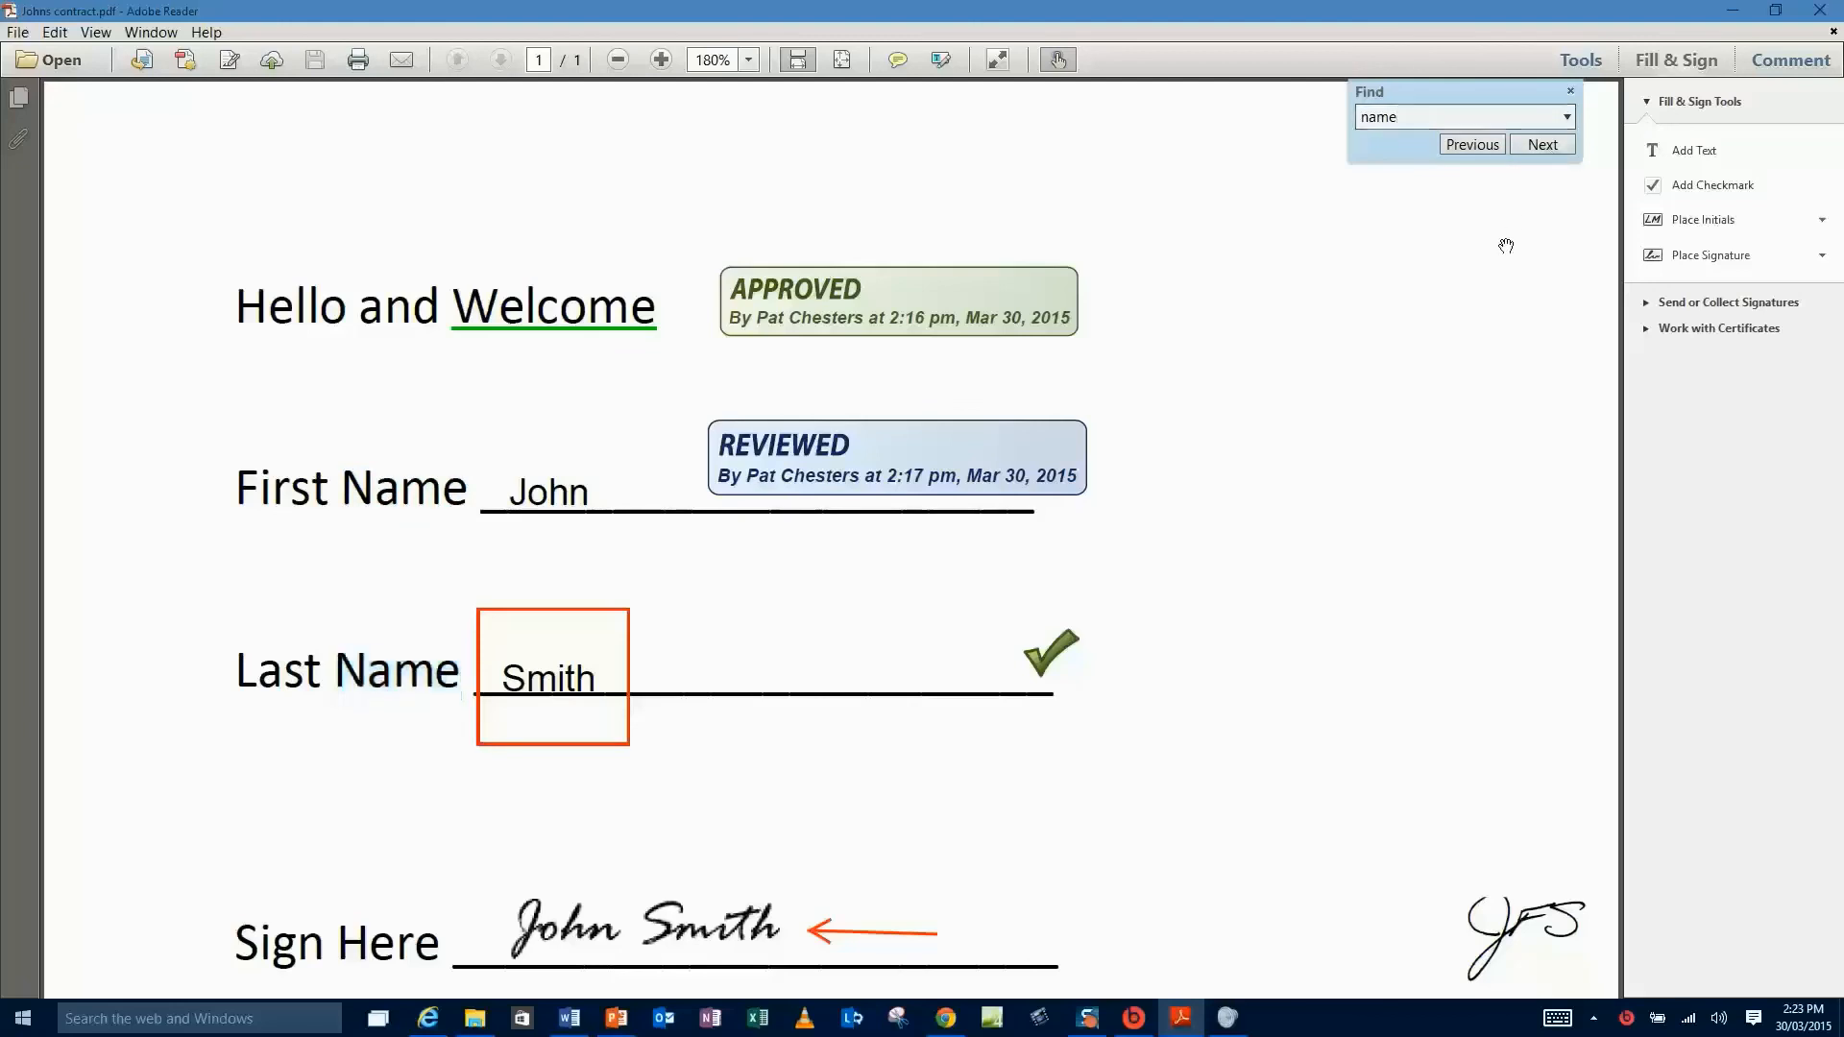